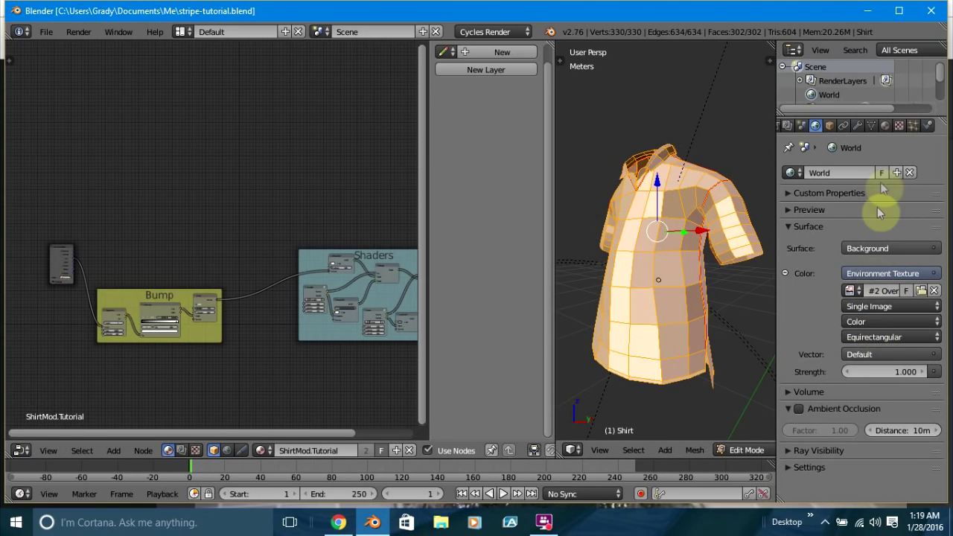
# Leave Edit Mode on the shirt, select the spot lamp and show its light settings.
pyautogui.scroll(-5, 677, 256)
pyautogui.moveTo(676, 256); pyautogui.dragTo(701, 174, button='middle')
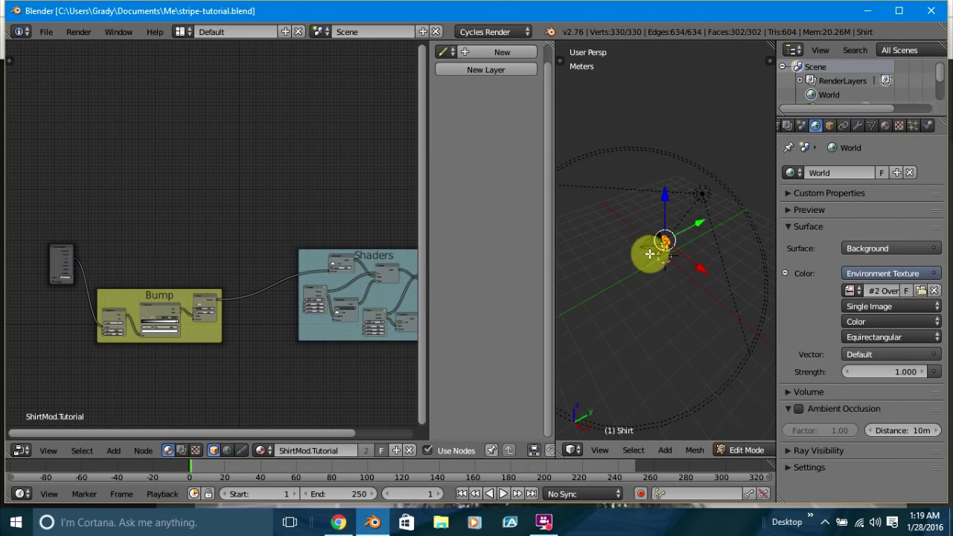
pyautogui.press('Tab')
pyautogui.click(548, 253)
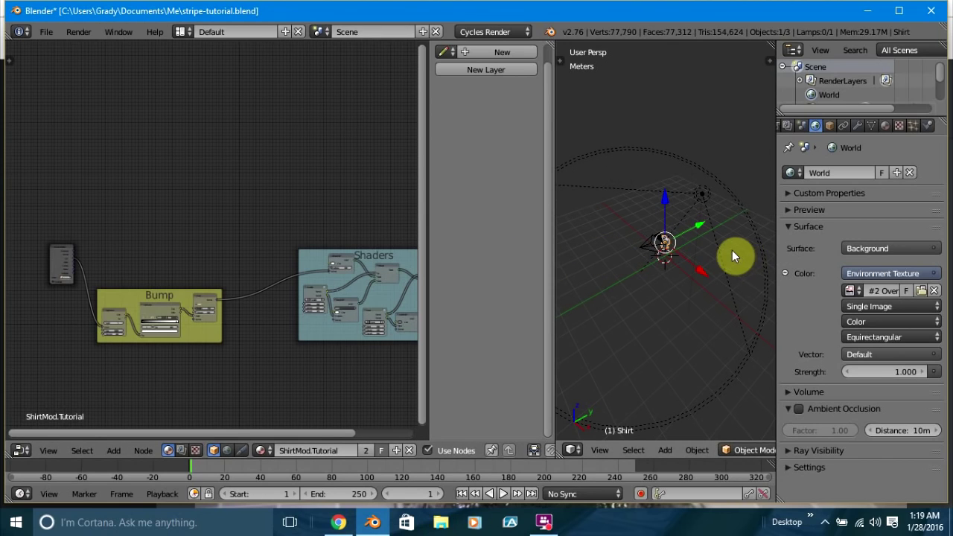
pyautogui.rightClick(763, 143)
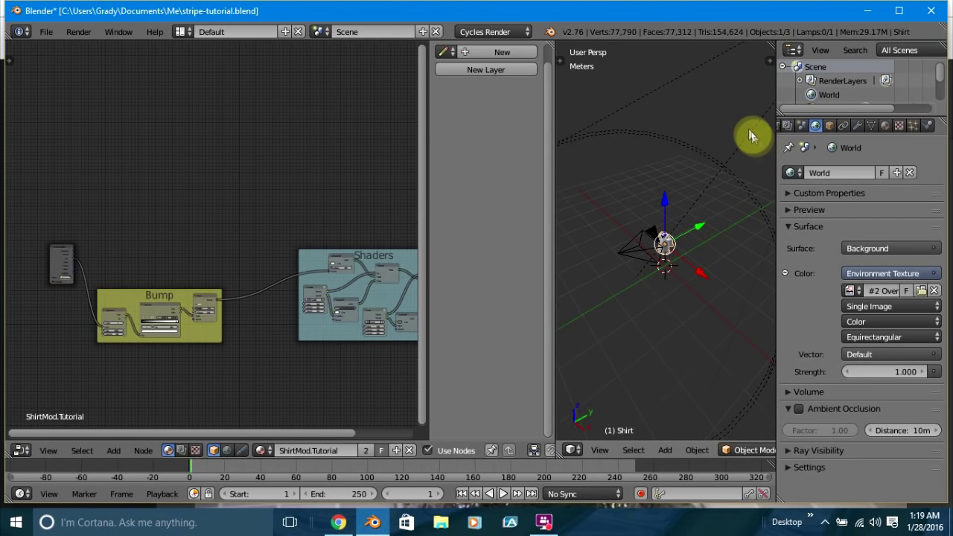
pyautogui.click(847, 125)
pyautogui.click(857, 126)
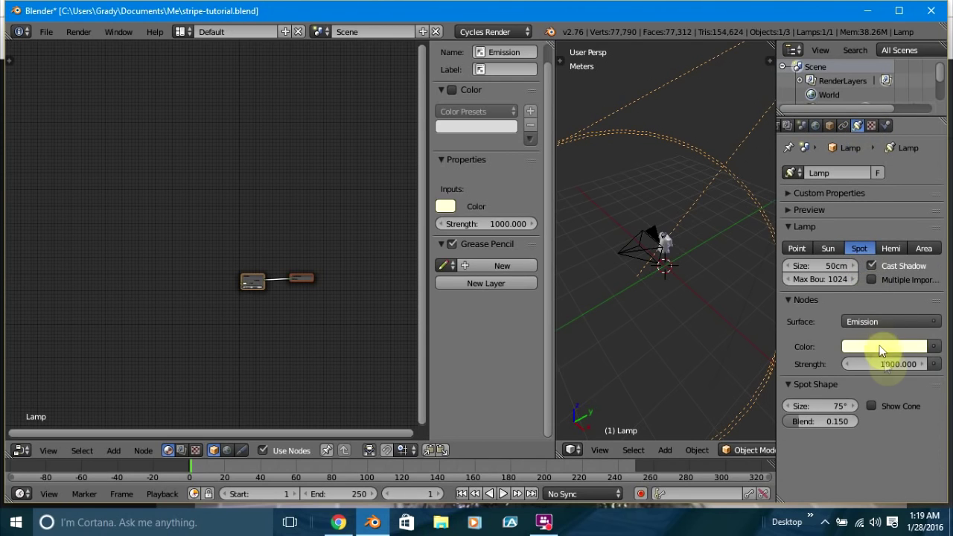
# Select the shirt again, inspect it from several angles and view it through the camera.
pyautogui.moveTo(680, 302); pyautogui.dragTo(673, 272, button='middle')
pyautogui.rightClick(672, 273)
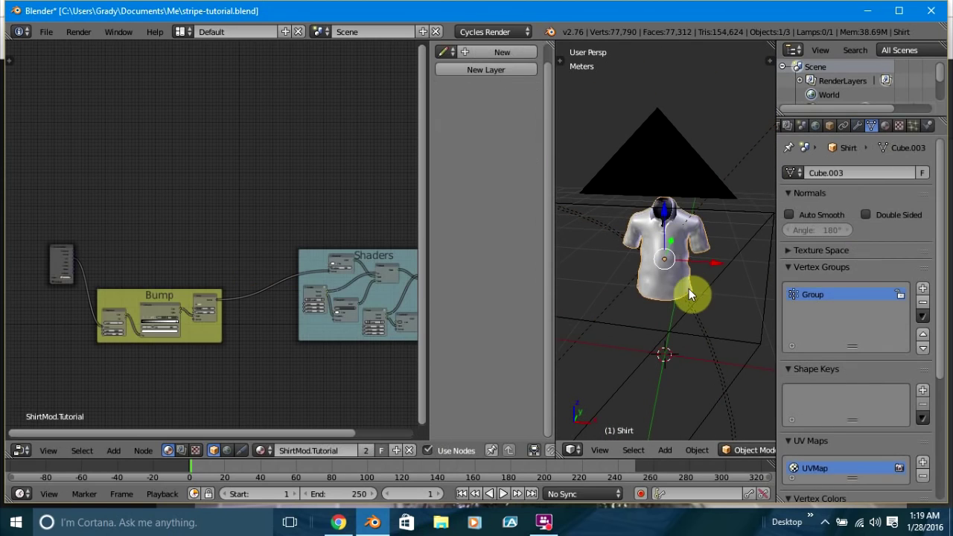
pyautogui.moveTo(649, 341); pyautogui.dragTo(533, 288, button='middle')
pyautogui.moveTo(573, 312); pyautogui.dragTo(679, 350, button='middle')
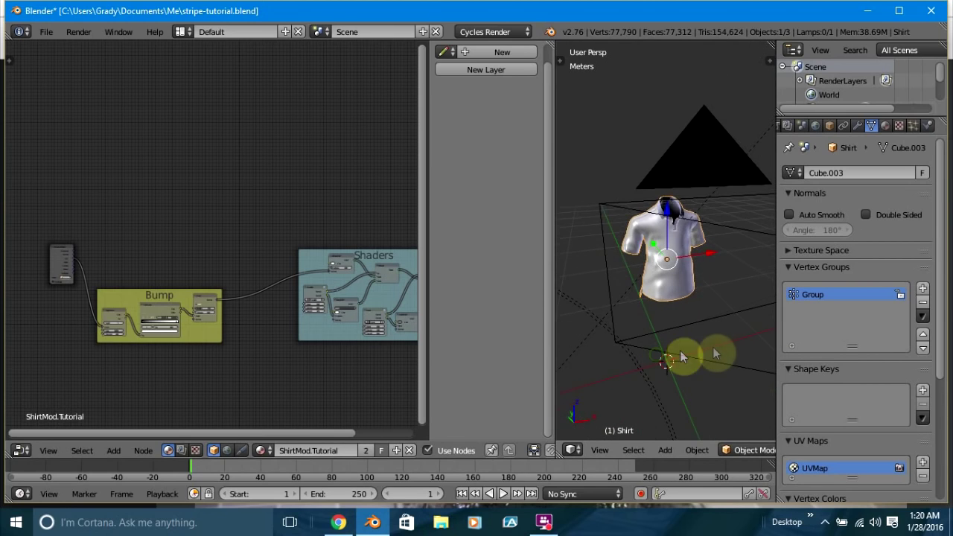
pyautogui.scroll(5, 684, 346)
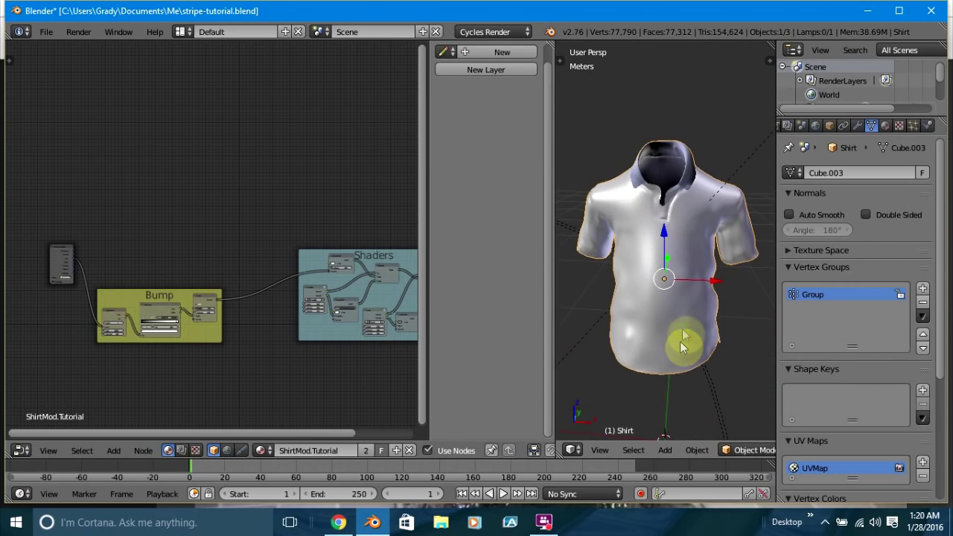
pyautogui.press('KP_0')
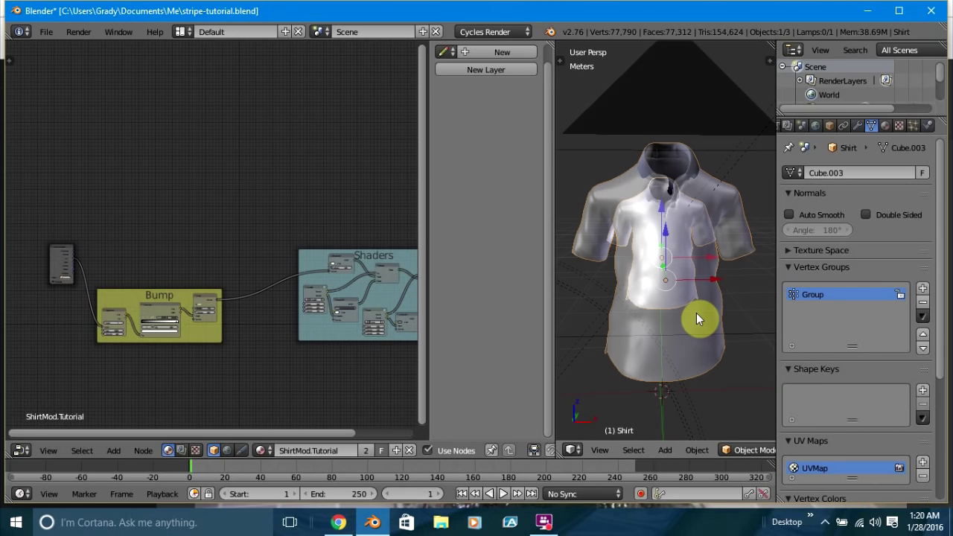
pyautogui.scroll(3, 696, 312)
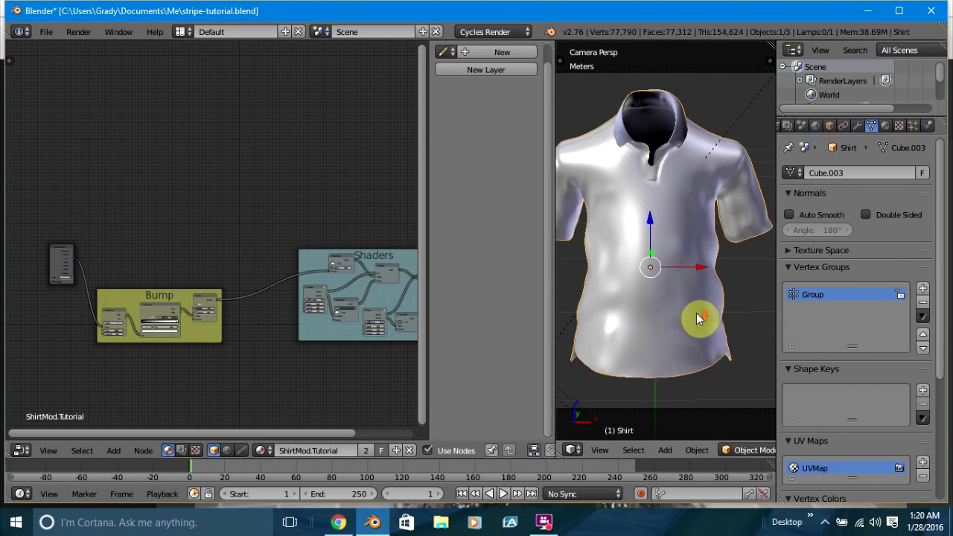
pyautogui.moveTo(685, 314); pyautogui.dragTo(662, 352, button='middle')
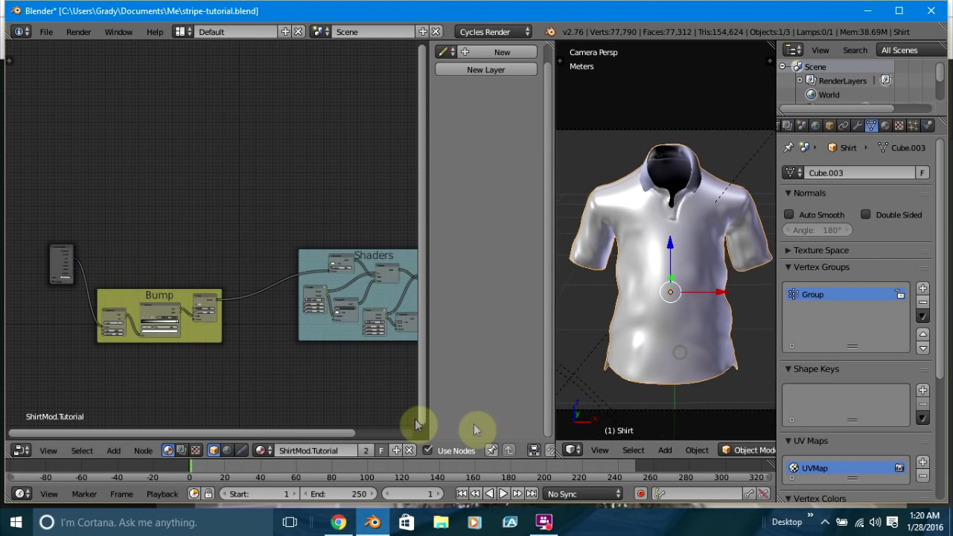
# Switch to Chrome and look through the open CGCookie pages, ending on the Introduction to Character Modeling course.
pyautogui.click(339, 522)
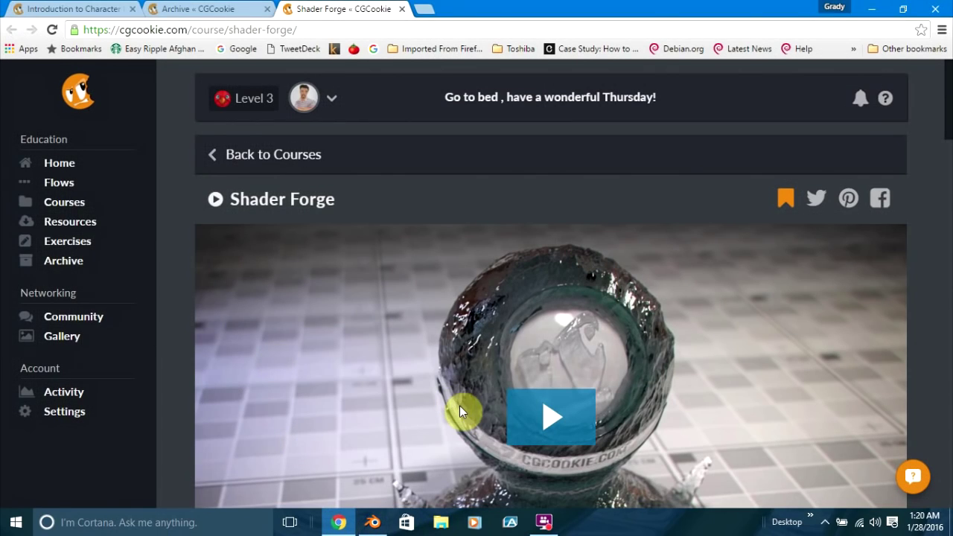
pyautogui.click(200, 9)
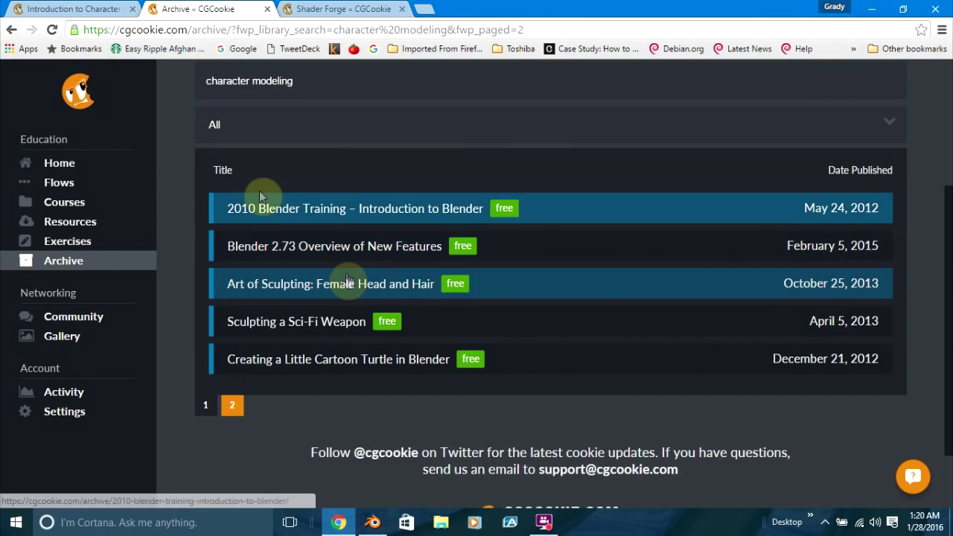
pyautogui.click(78, 9)
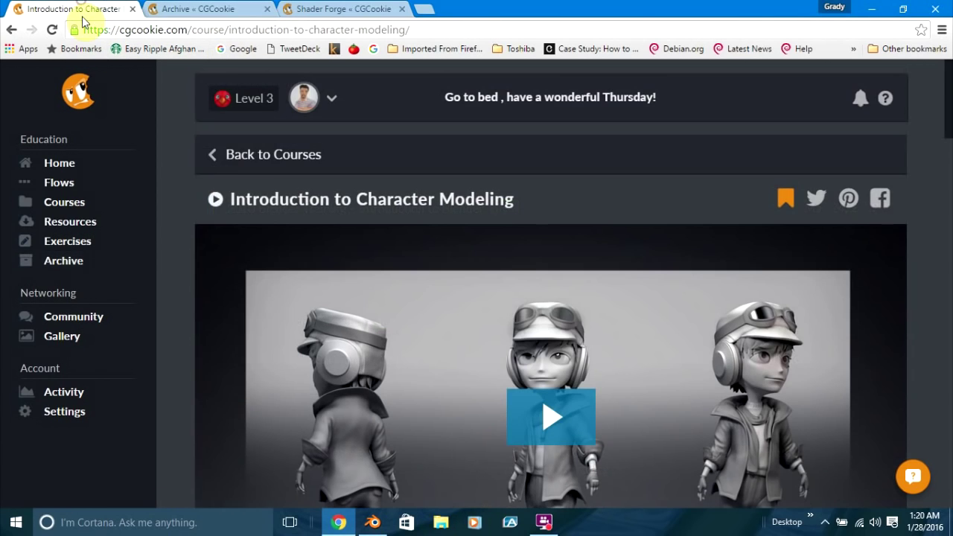
pyautogui.scroll(-2, 454, 344)
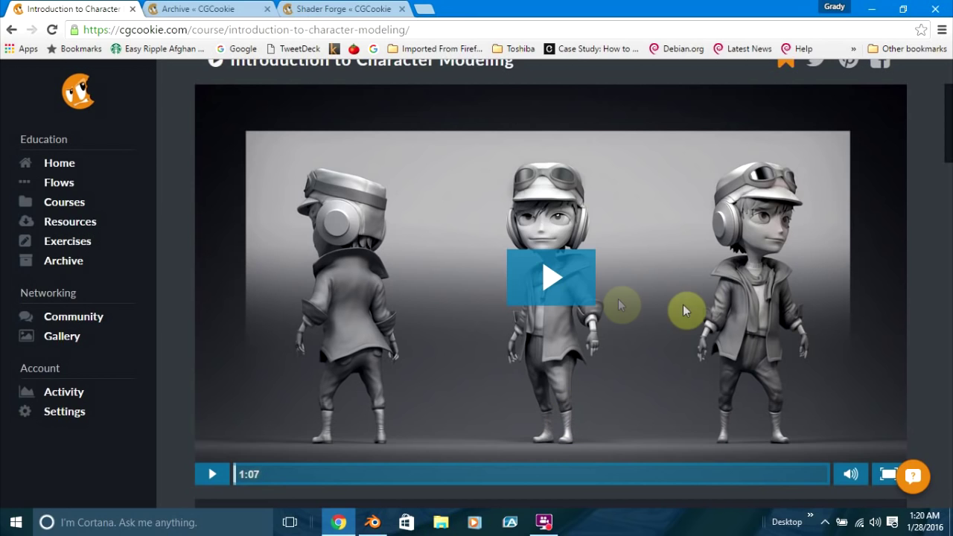
pyautogui.scroll(2, 429, 335)
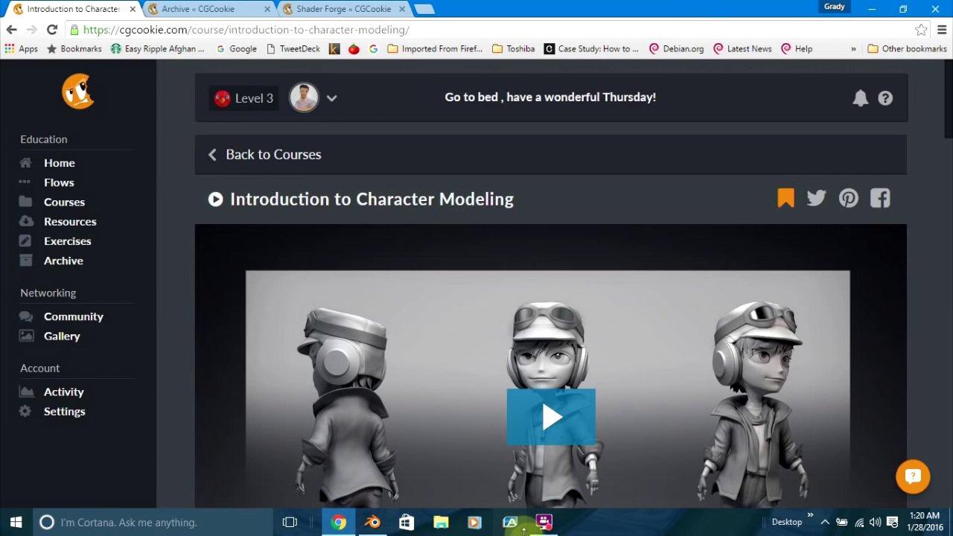
# Switch back to Blender and put the shirt into Edit Mode to show its mesh from front and back.
pyautogui.click(373, 523)
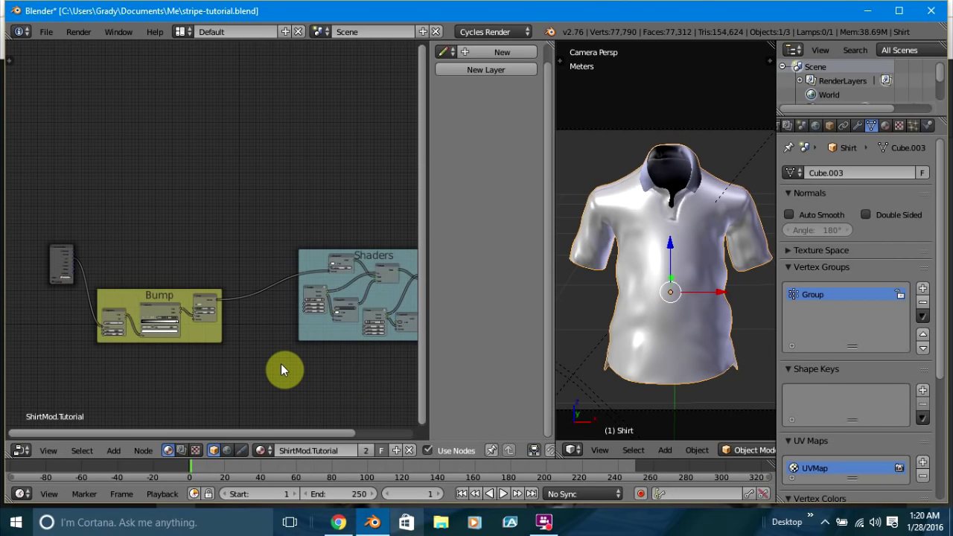
pyautogui.moveTo(759, 259); pyautogui.dragTo(680, 288, button='middle')
pyautogui.scroll(4, 680, 287)
pyautogui.press('capslock')
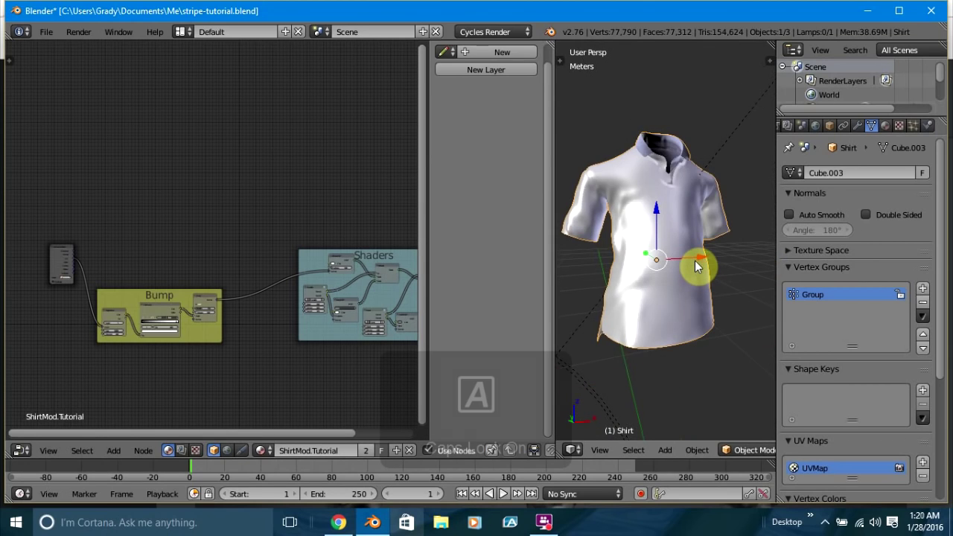
pyautogui.press('capslock')
pyautogui.press('Tab')
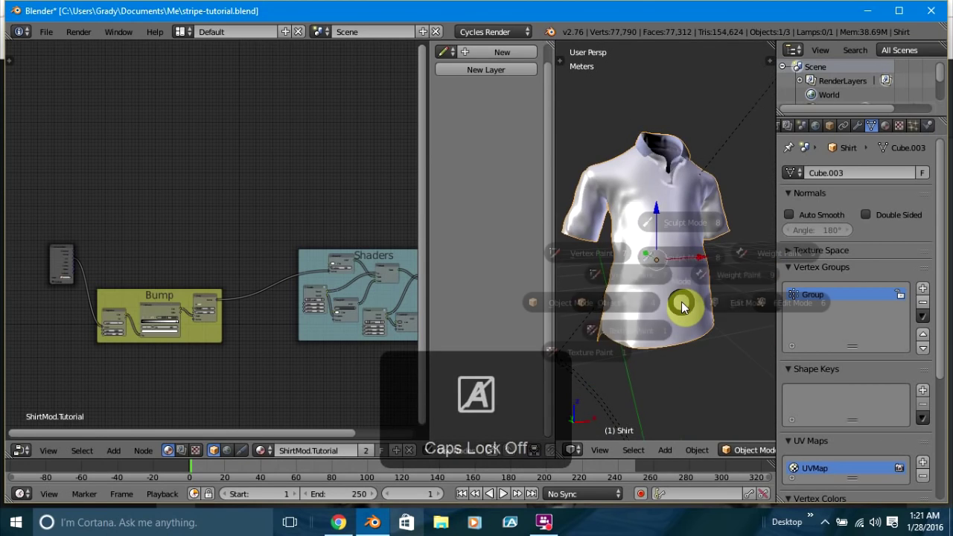
pyautogui.click(797, 302)
pyautogui.moveTo(648, 302); pyautogui.dragTo(772, 294, button='middle')
pyautogui.scroll(5, 696, 347)
pyautogui.scroll(-5, 663, 348)
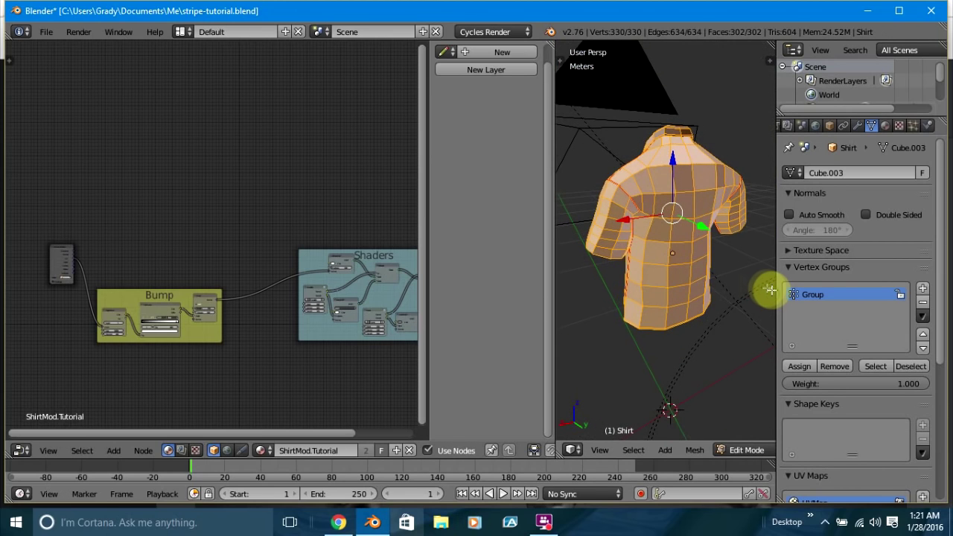
pyautogui.moveTo(674, 361); pyautogui.dragTo(734, 364, button='middle')
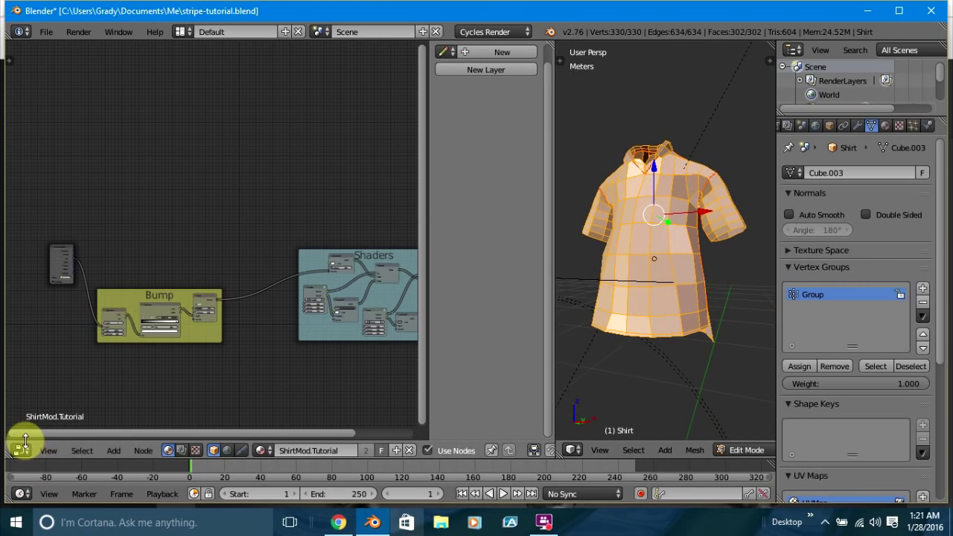
# Change the Node Editor area to the UV/Image Editor to display the shirt's UV layout.
pyautogui.click(25, 449)
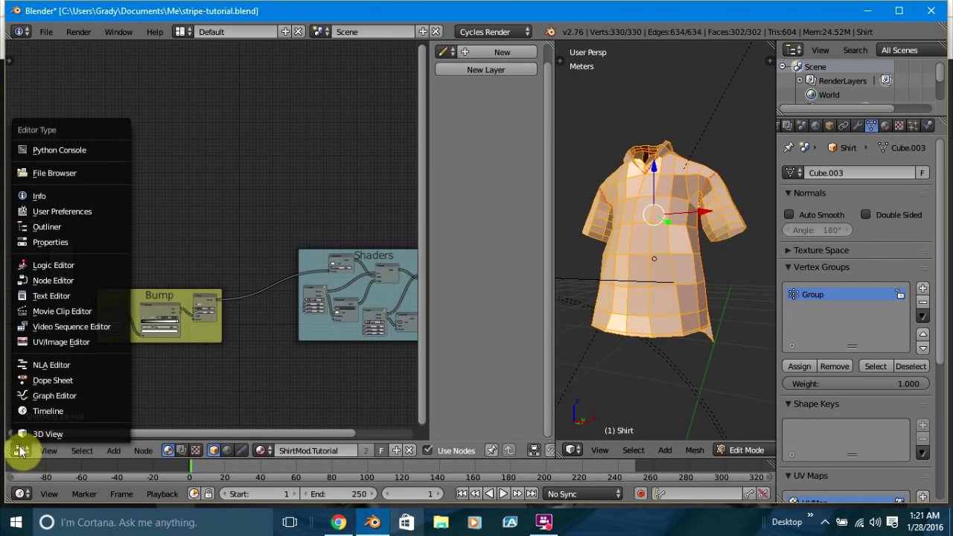
pyautogui.click(48, 345)
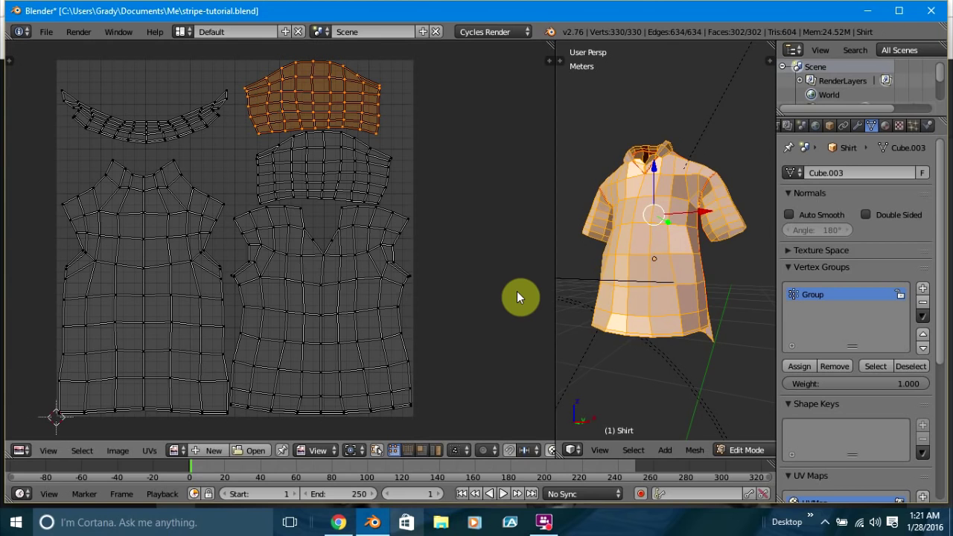
pyautogui.moveTo(491, 300)
pyautogui.mouseDown(button='middle')
pyautogui.moveTo(472, 319)
pyautogui.moveTo(485, 302)
pyautogui.moveTo(491, 311)
pyautogui.mouseUp(button='middle')
# Examine the marked seams over the shirt's shoulder and around the top of the sleeve.
pyautogui.moveTo(645, 312); pyautogui.dragTo(668, 266, button='middle')
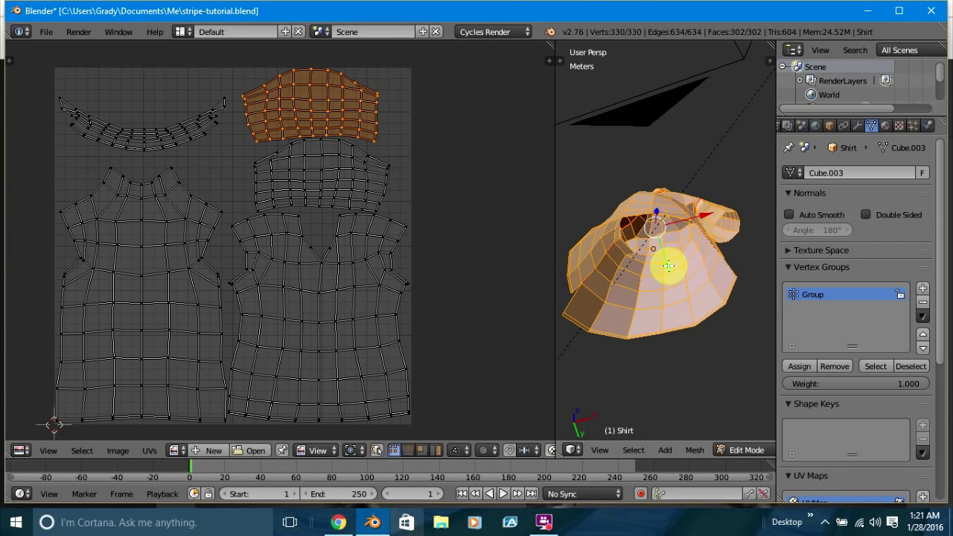
pyautogui.moveTo(668, 265); pyautogui.dragTo(697, 240, button='middle')
pyautogui.scroll(4, 655, 318)
pyautogui.scroll(3, 639, 276)
pyautogui.scroll(-4, 640, 279)
pyautogui.moveTo(661, 305); pyautogui.dragTo(627, 288, button='middle')
pyautogui.scroll(3, 624, 287)
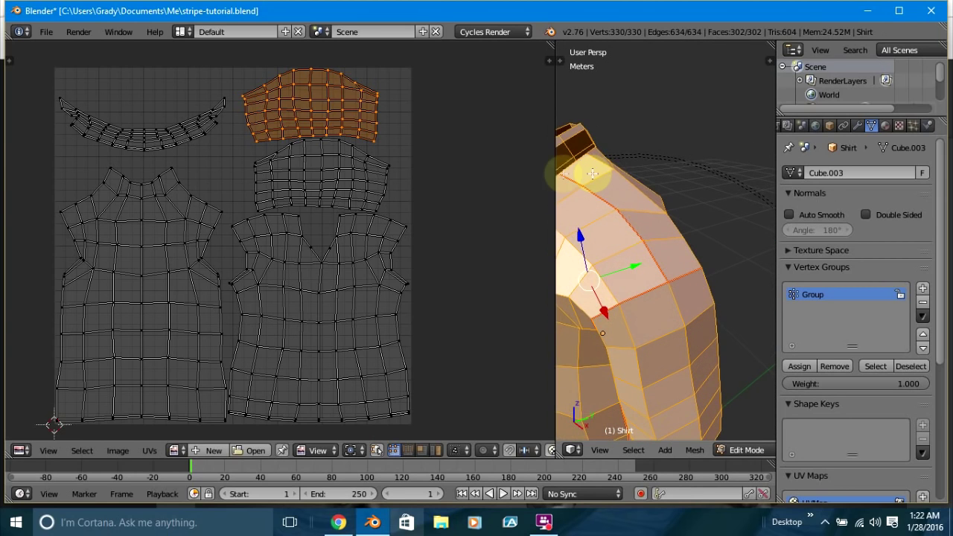
pyautogui.moveTo(665, 296); pyautogui.dragTo(701, 259, button='middle')
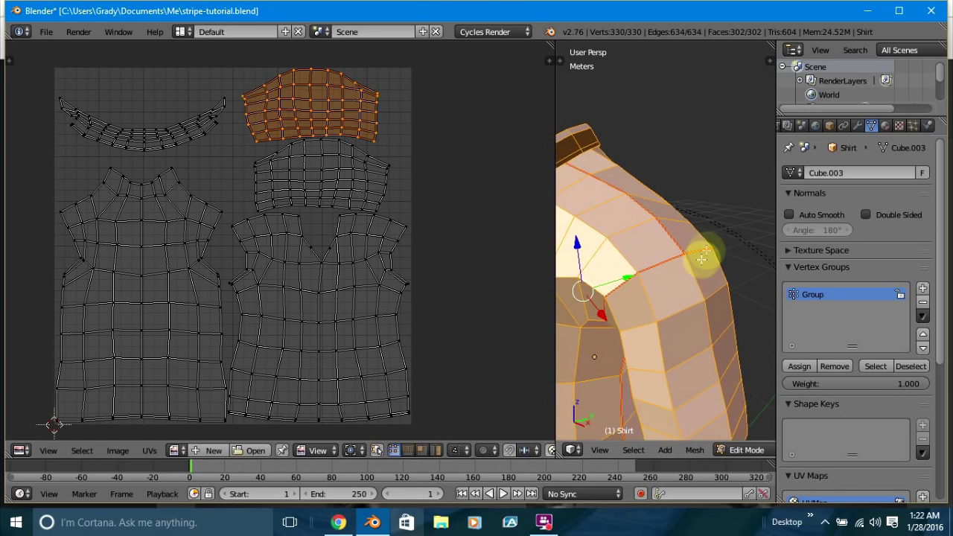
pyautogui.moveTo(728, 335); pyautogui.dragTo(707, 283, button='middle')
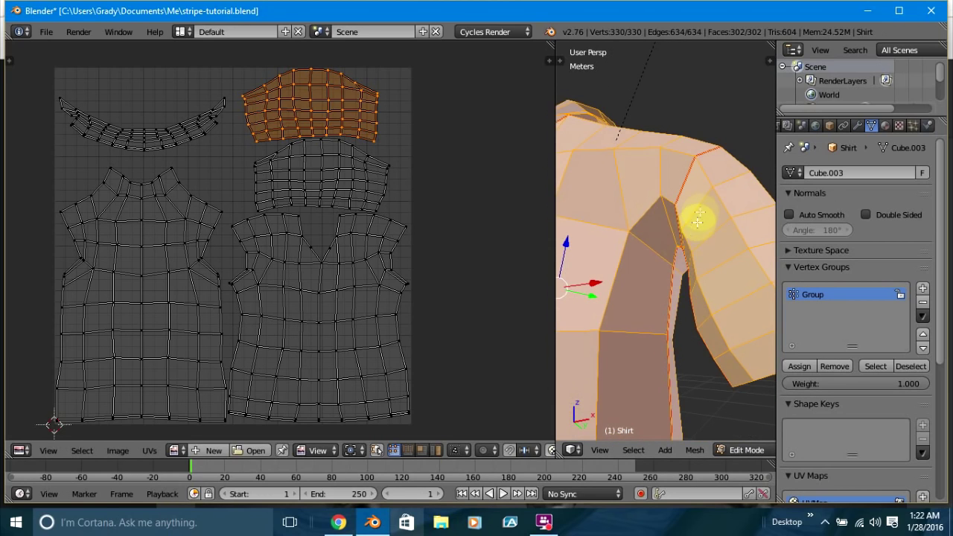
# Examine the seams along the shirt's underarm, side and collar, ending at the opposite shoulder.
pyautogui.moveTo(715, 243); pyautogui.dragTo(766, 290, button='middle')
pyautogui.moveTo(696, 273); pyautogui.dragTo(510, 258, button='middle')
pyautogui.moveTo(691, 256); pyautogui.dragTo(665, 260, button='middle')
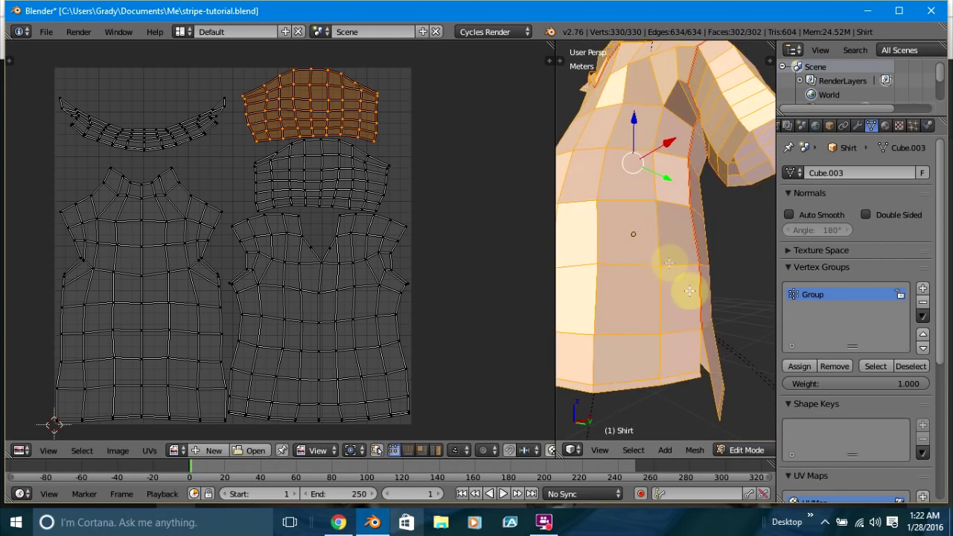
pyautogui.moveTo(652, 313); pyautogui.dragTo(717, 298, button='middle')
pyautogui.moveTo(638, 347); pyautogui.dragTo(675, 229, button='middle')
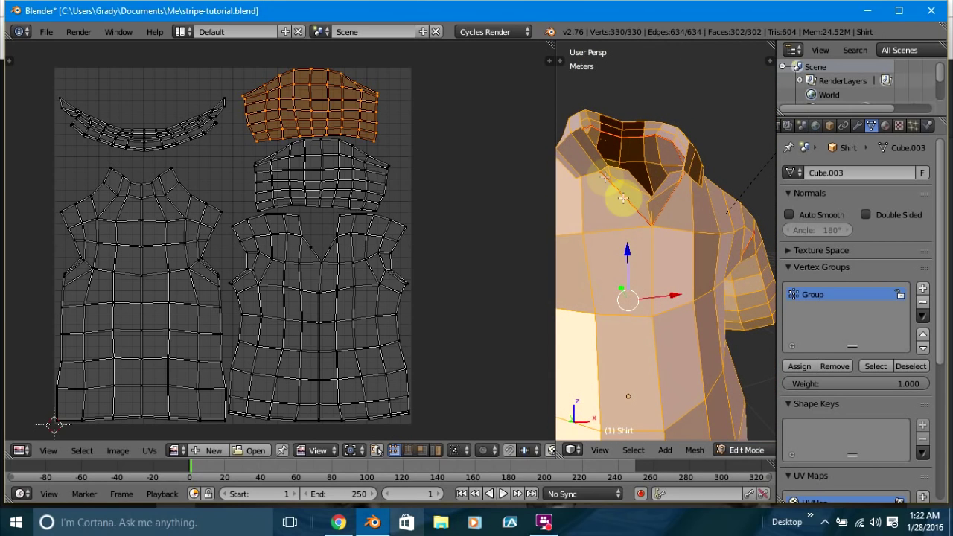
pyautogui.moveTo(589, 215); pyautogui.dragTo(744, 123, button='middle')
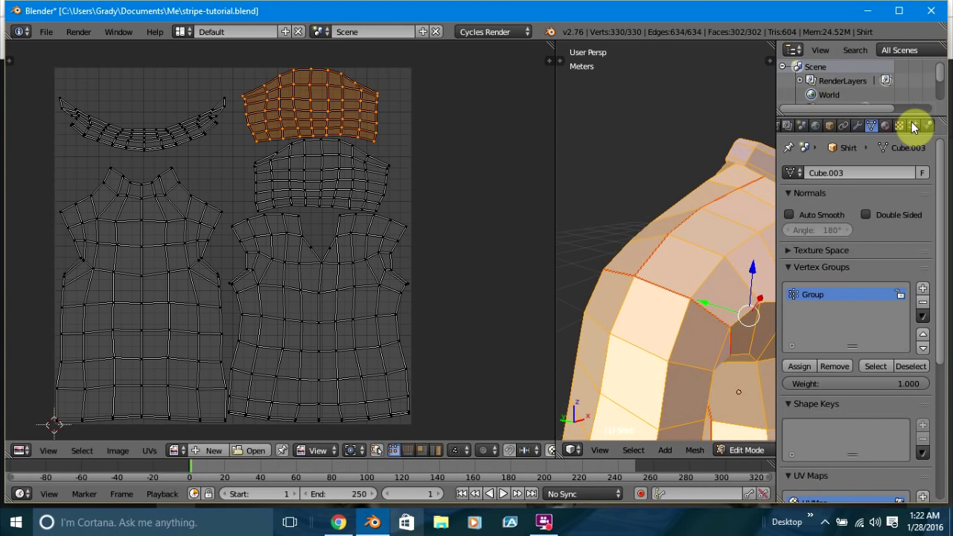
# Show the shirt's material slots and inspect the collar, body and sleeve areas of the mesh.
pyautogui.click(887, 124)
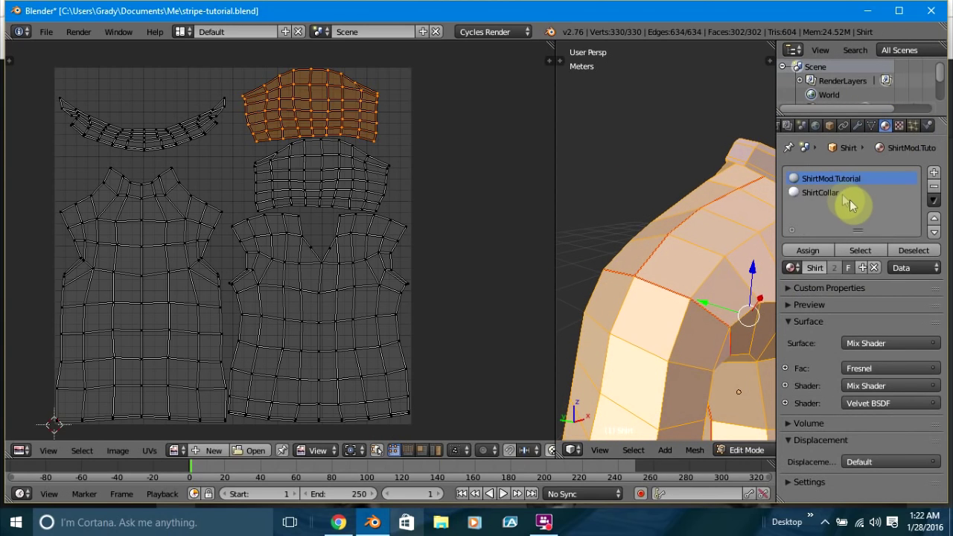
pyautogui.moveTo(634, 178); pyautogui.dragTo(610, 195, button='middle')
pyautogui.moveTo(706, 205); pyautogui.dragTo(666, 225, button='middle')
pyautogui.scroll(-2, 666, 226)
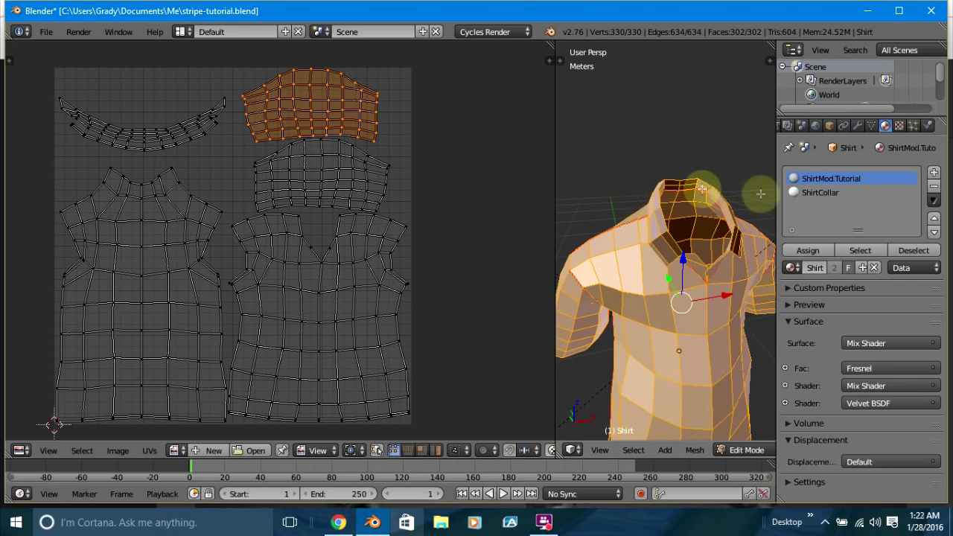
pyautogui.moveTo(707, 201); pyautogui.dragTo(712, 180, button='middle')
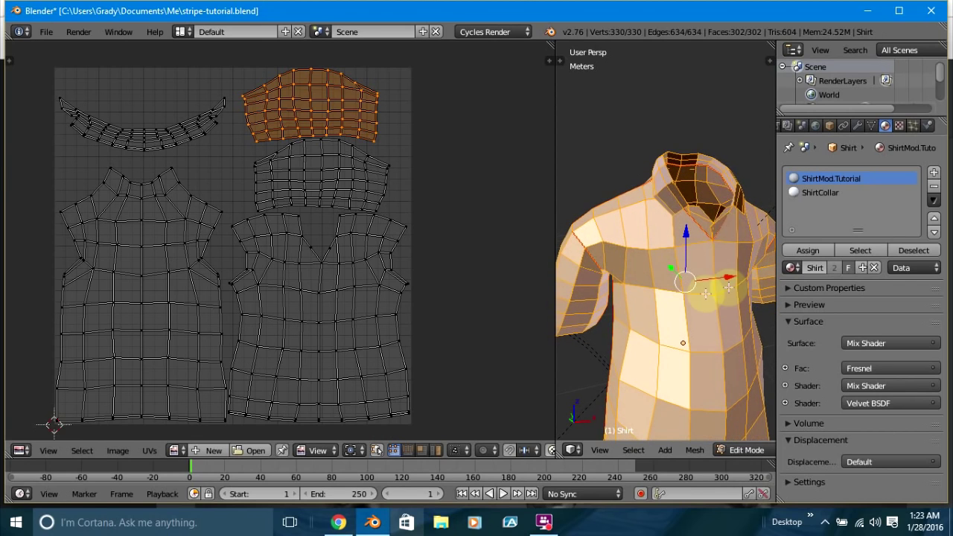
pyautogui.moveTo(665, 283); pyautogui.dragTo(658, 240, button='middle')
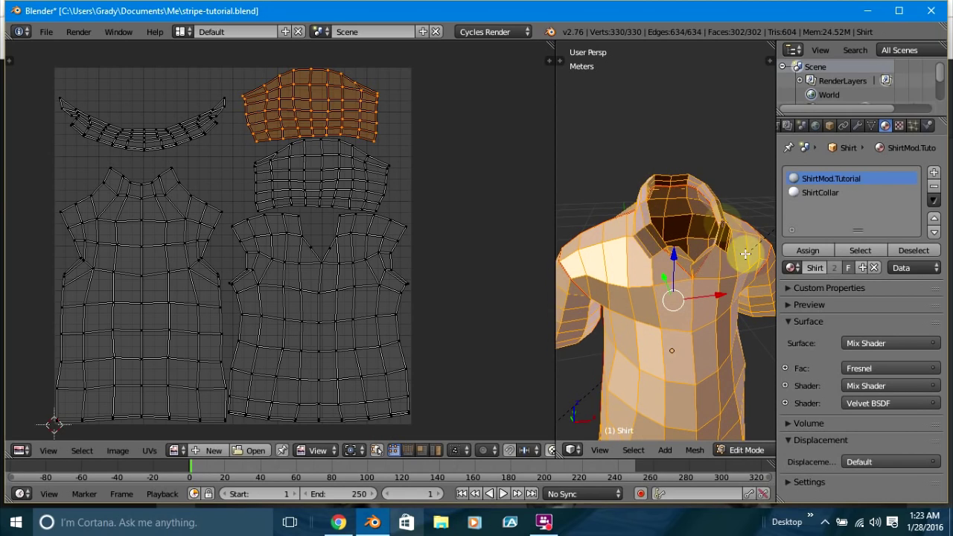
pyautogui.moveTo(630, 318); pyautogui.dragTo(611, 318, button='middle')
pyautogui.scroll(-5, 627, 298)
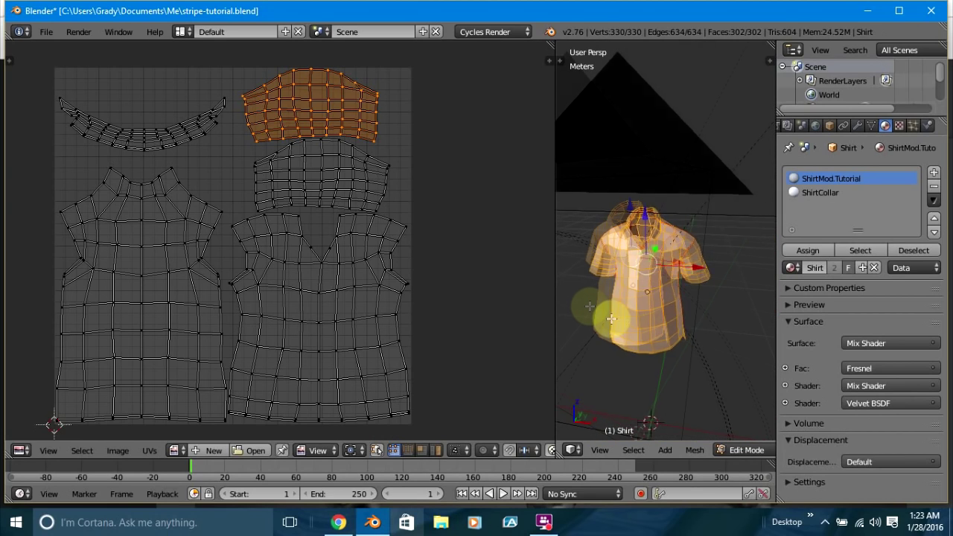
pyautogui.scroll(6, 655, 312)
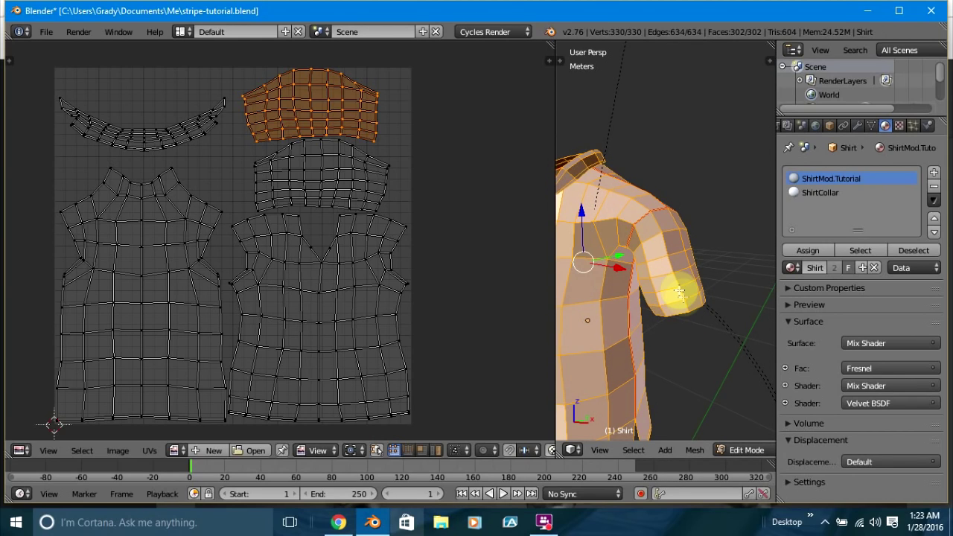
# Display the shirt in Rendered shading and change the UV/Image Editor area to the Node Editor.
pyautogui.moveTo(659, 362); pyautogui.dragTo(634, 341, button='middle')
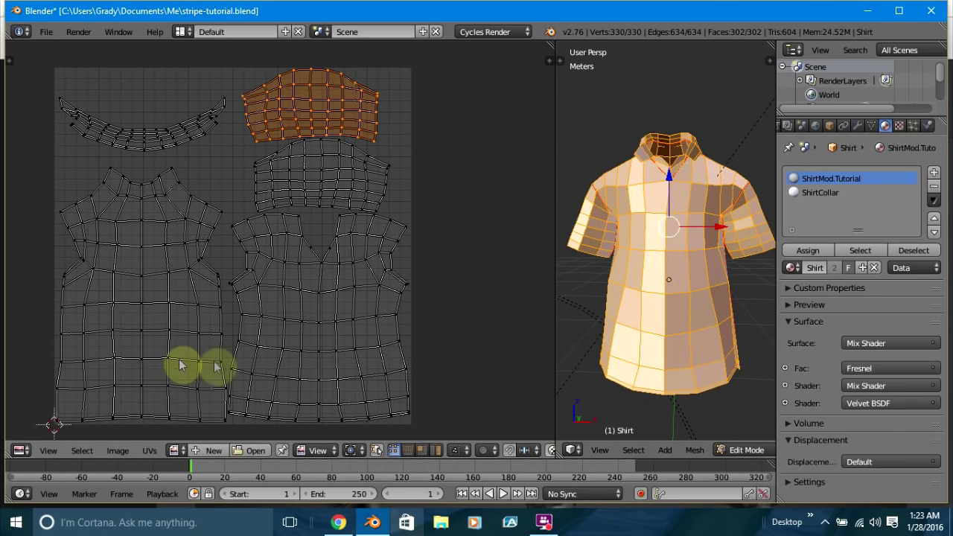
pyautogui.moveTo(447, 276)
pyautogui.mouseDown(button='middle')
pyautogui.moveTo(457, 282)
pyautogui.moveTo(453, 260)
pyautogui.moveTo(455, 270)
pyautogui.mouseUp(button='middle')
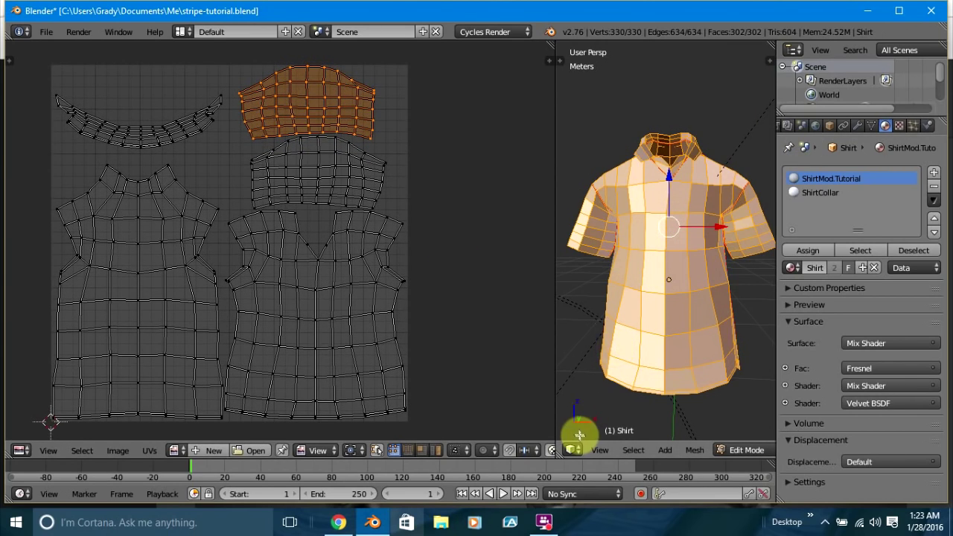
pyautogui.press('z')
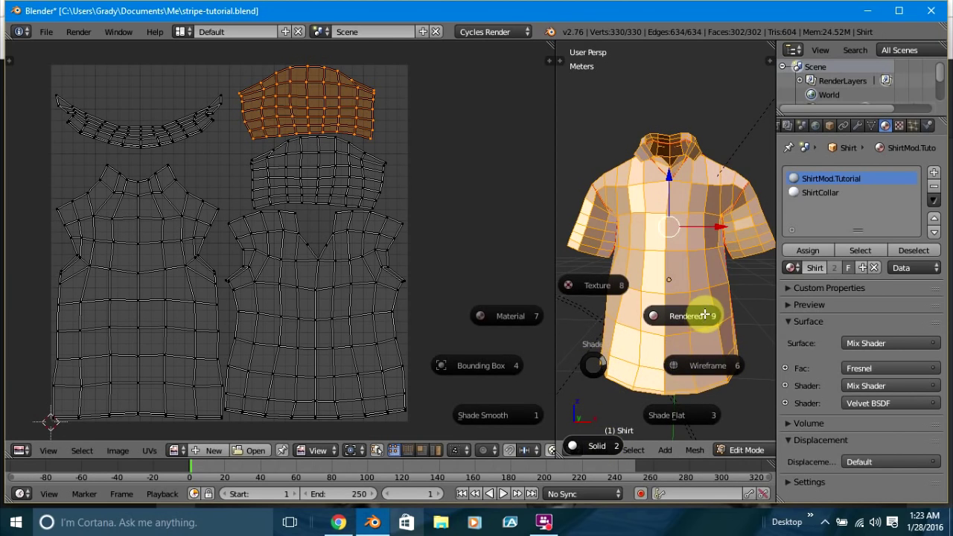
pyautogui.click(644, 281)
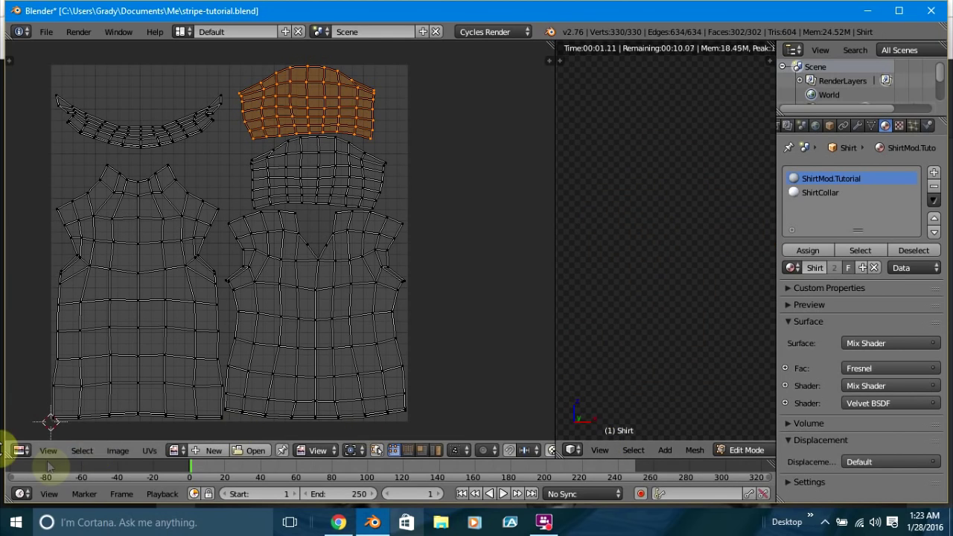
pyautogui.click(22, 450)
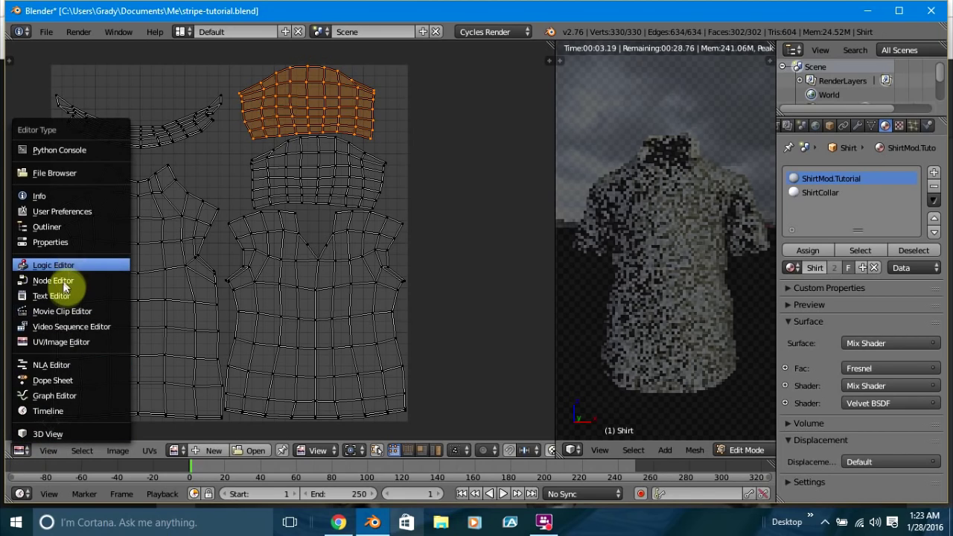
pyautogui.click(63, 284)
# Examine the Shaders frame of the ShirtMod.Tutorial material, including its Diffuse, Glossy, Velvet, Fresnel and Mix Shader nodes.
pyautogui.moveTo(245, 316); pyautogui.dragTo(108, 299, button='middle')
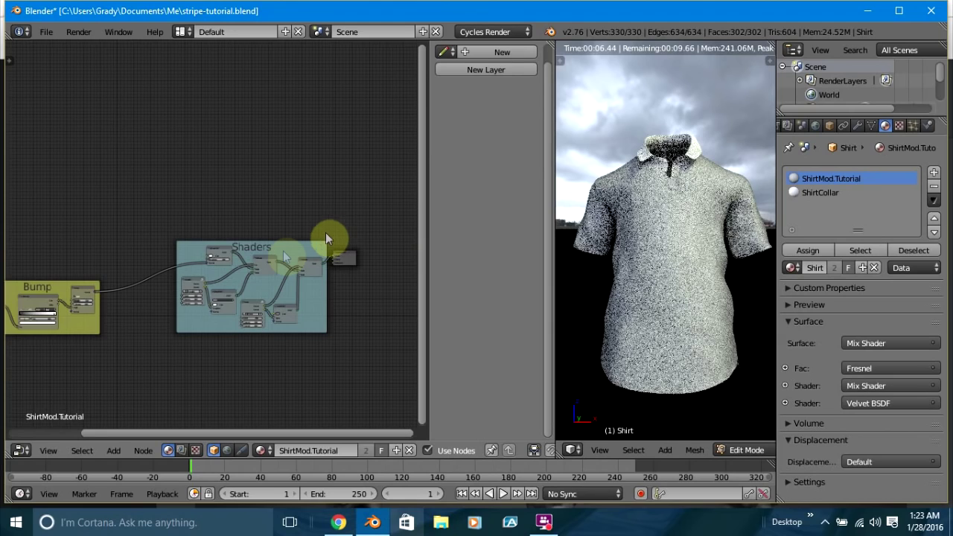
pyautogui.scroll(1, 283, 251)
pyautogui.scroll(2, 283, 251)
pyautogui.moveTo(236, 215); pyautogui.dragTo(179, 162, button='middle')
pyautogui.scroll(1, 224, 284)
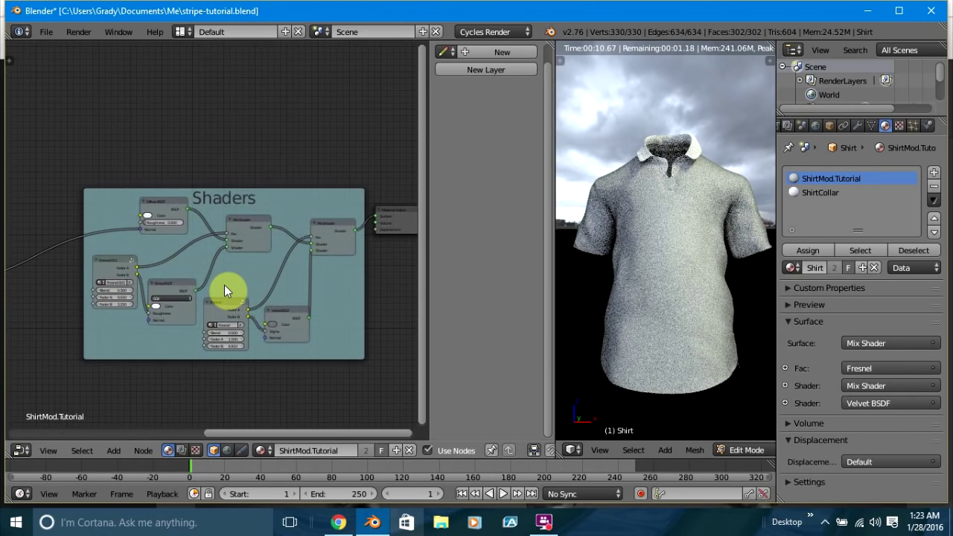
pyautogui.scroll(1, 224, 284)
pyautogui.scroll(1, 224, 284)
pyautogui.scroll(1, 205, 279)
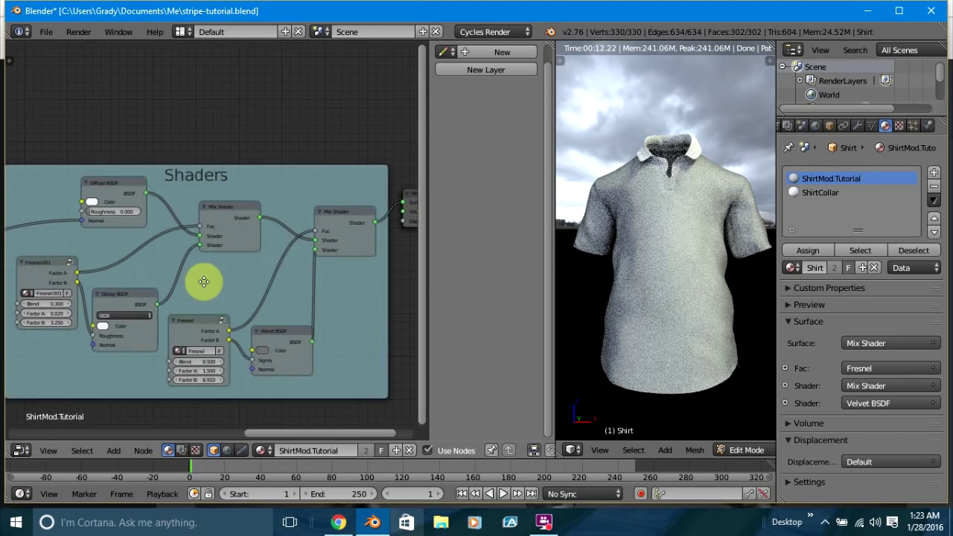
pyautogui.scroll(-1, 212, 288)
pyautogui.moveTo(213, 287); pyautogui.dragTo(237, 283, button='middle')
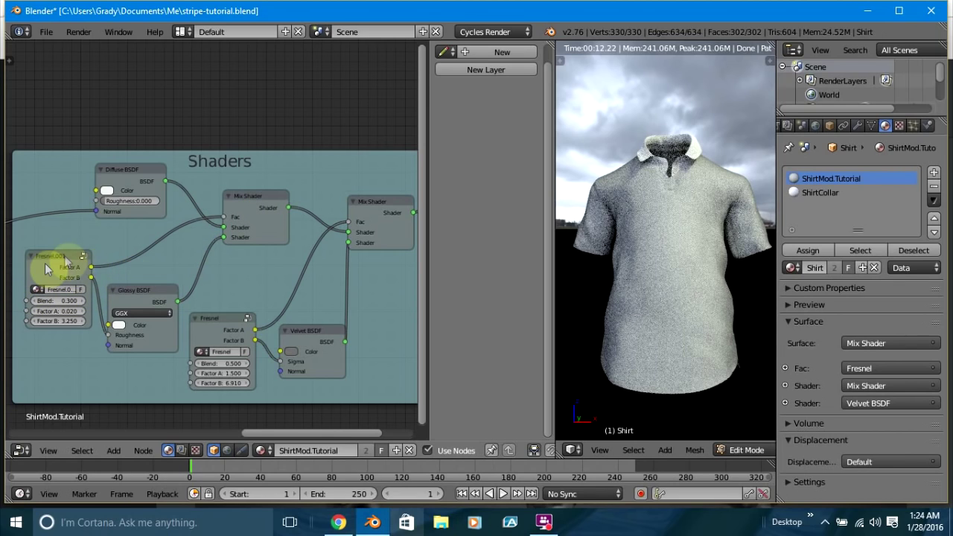
# Switch to Chrome and show the Shader Forge course page on CGCookie down to its description.
pyautogui.click(338, 523)
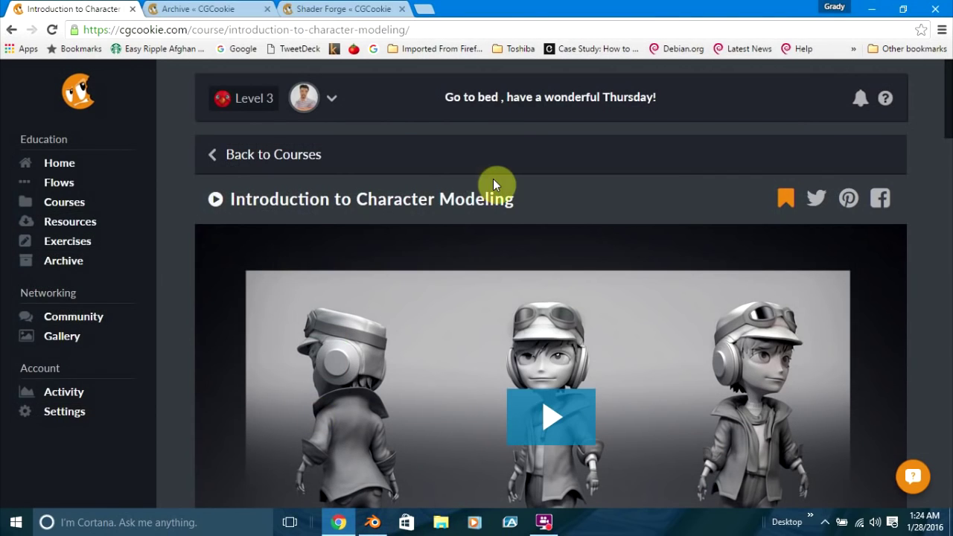
pyautogui.click(339, 9)
pyautogui.scroll(-3, 348, 329)
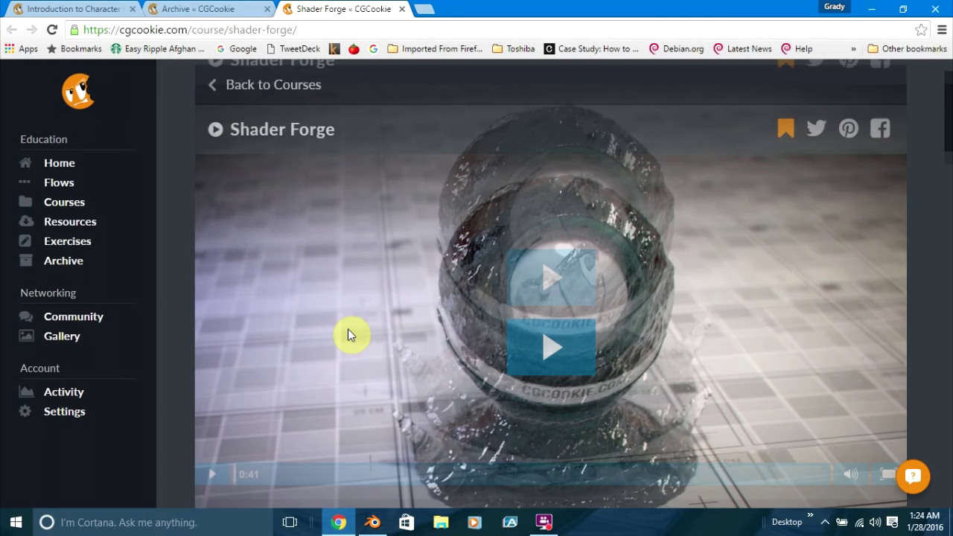
pyautogui.scroll(-1, 480, 346)
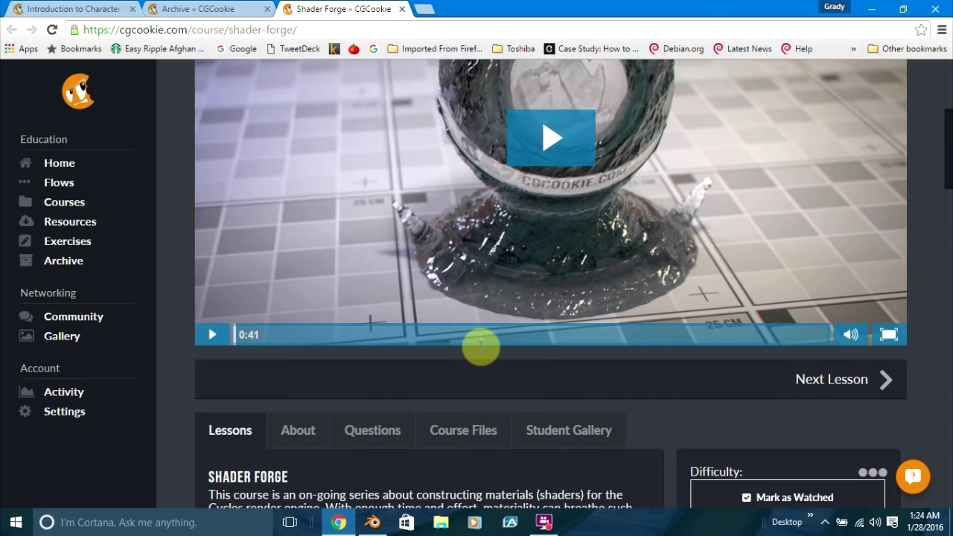
pyautogui.scroll(2, 480, 346)
pyautogui.scroll(-1, 479, 313)
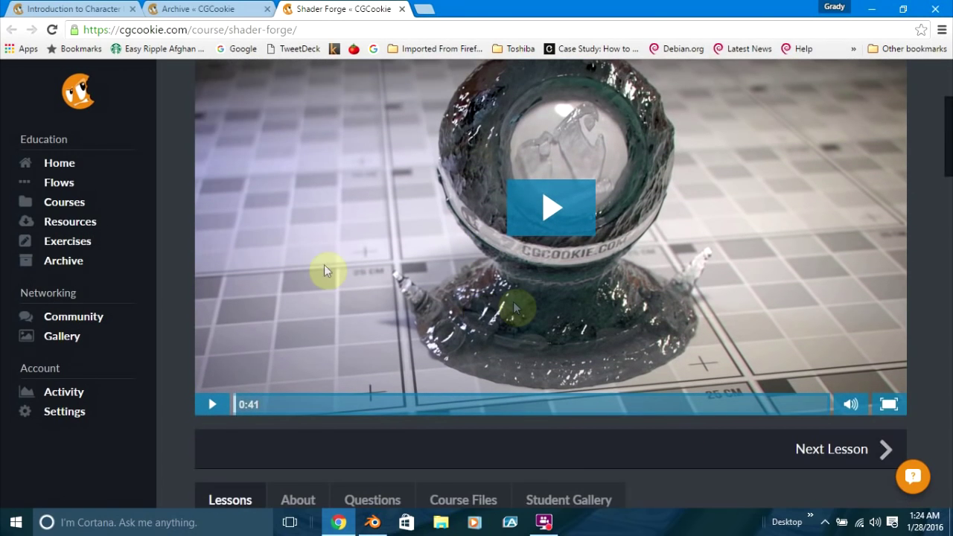
pyautogui.scroll(-2, 290, 382)
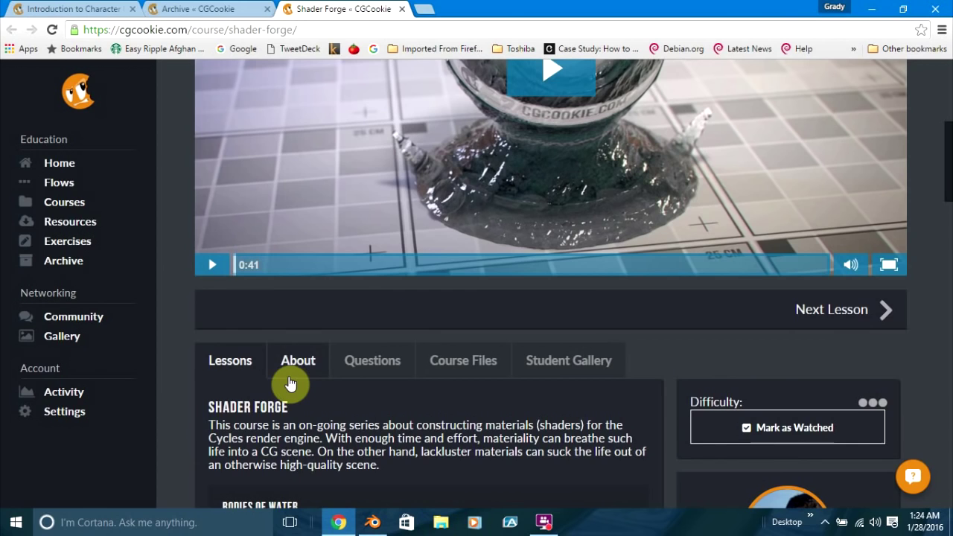
# Look through the Shader Forge lesson chapters and briefly check the CGCookie archive page before returning to the course.
pyautogui.scroll(-8, 436, 357)
pyautogui.scroll(-2, 412, 343)
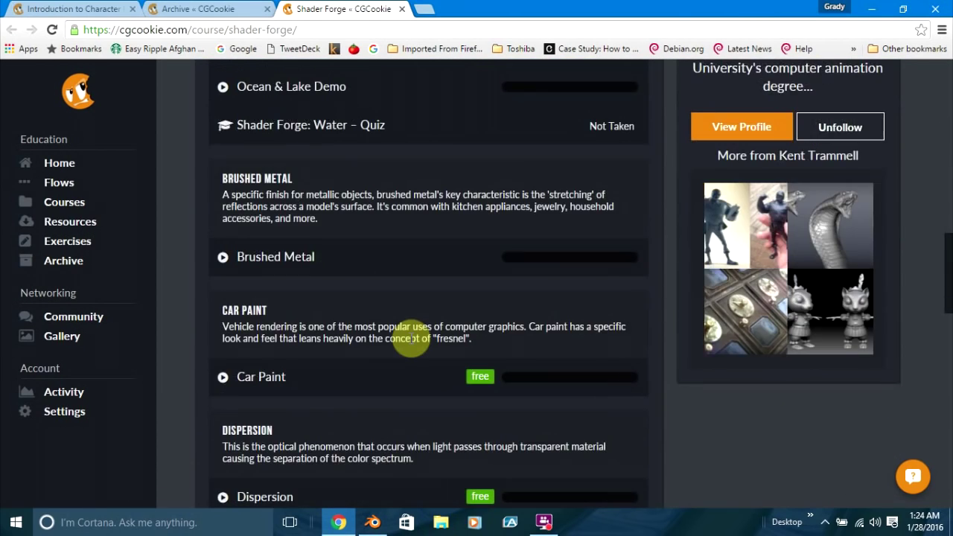
pyautogui.scroll(1, 503, 309)
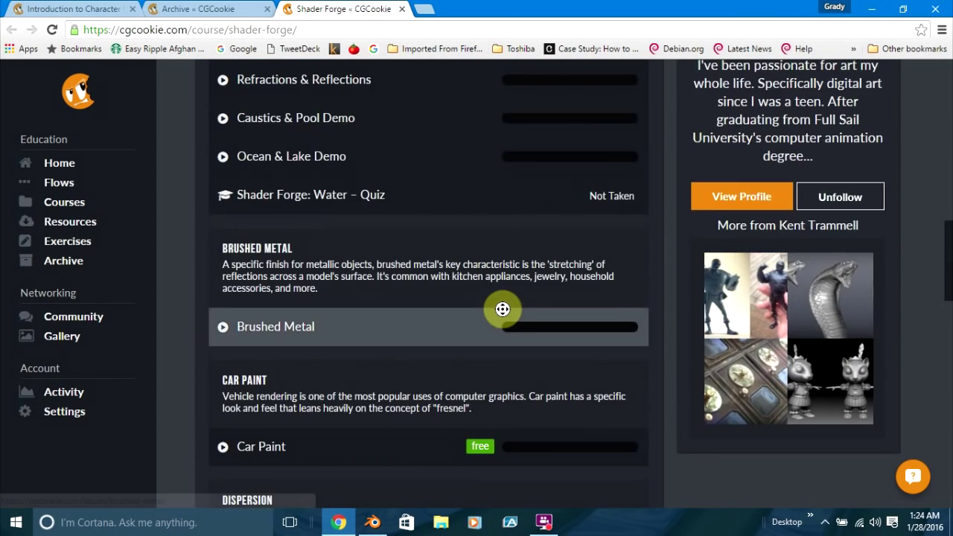
pyautogui.scroll(2, 502, 311)
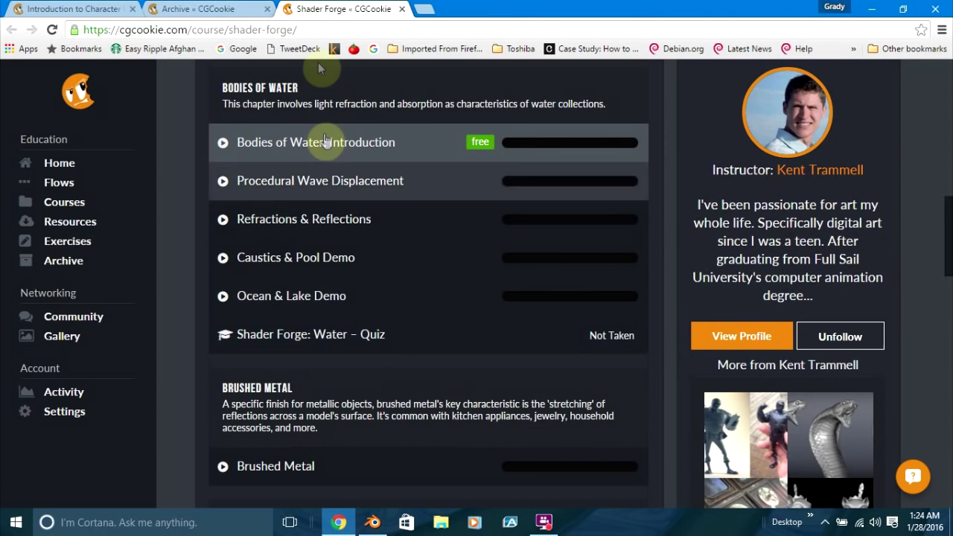
pyautogui.scroll(3, 380, 253)
pyautogui.scroll(2, 380, 253)
pyautogui.scroll(-1, 298, 206)
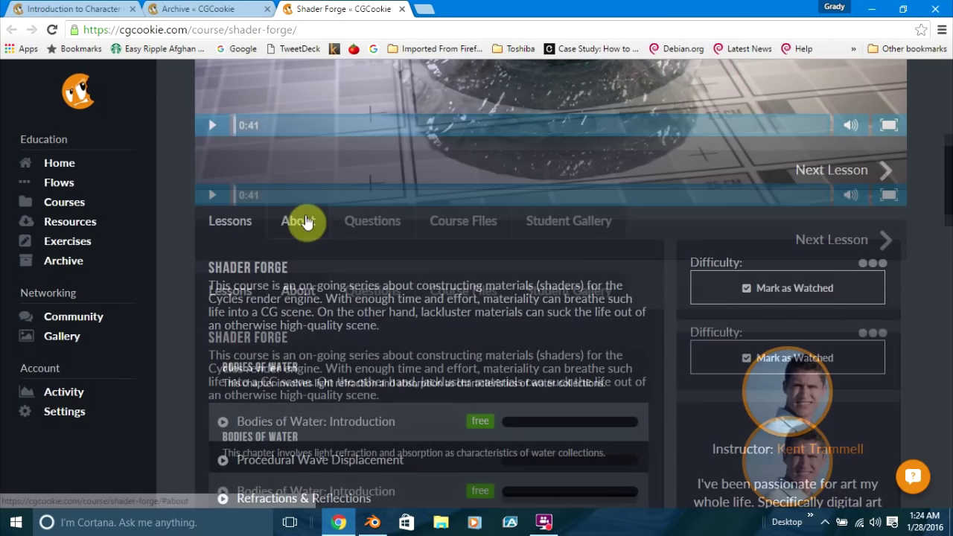
pyautogui.scroll(7, 304, 219)
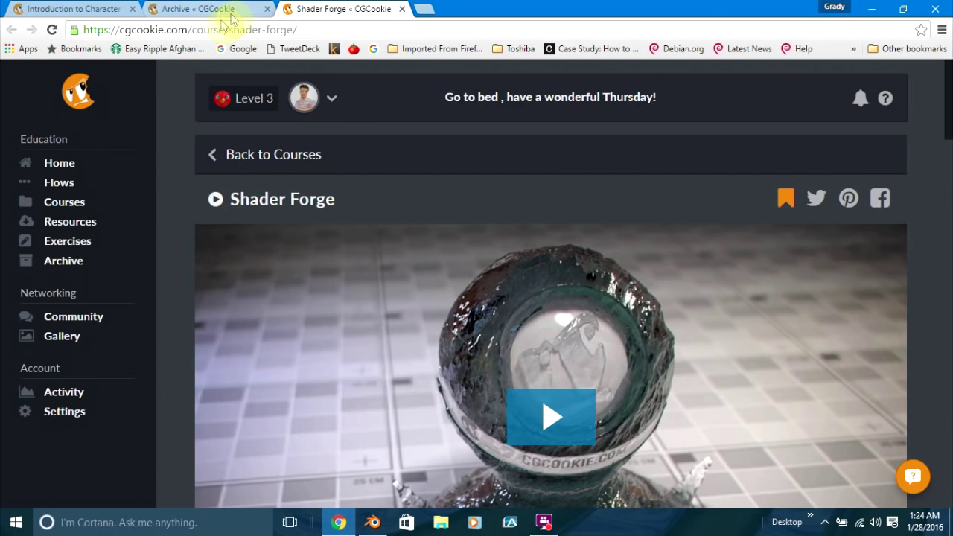
pyautogui.click(214, 8)
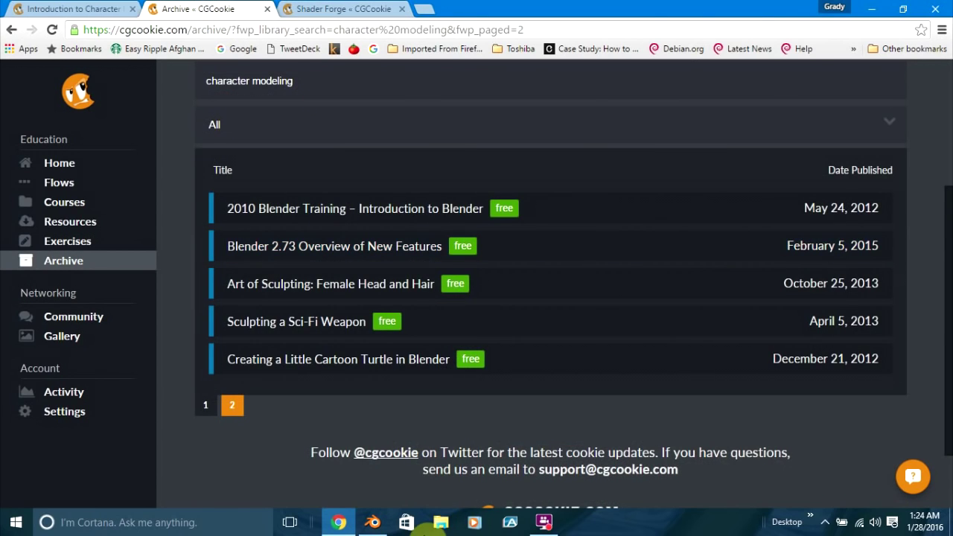
pyautogui.click(328, 8)
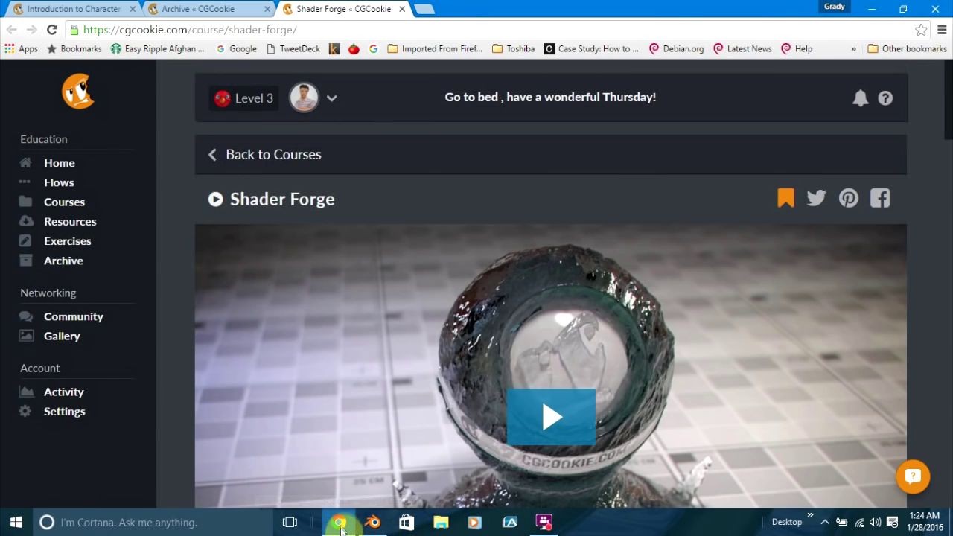
# Return to Blender and examine the Magic Texture, ColorRamp and Bump nodes in the material's Bump frame.
pyautogui.click(372, 522)
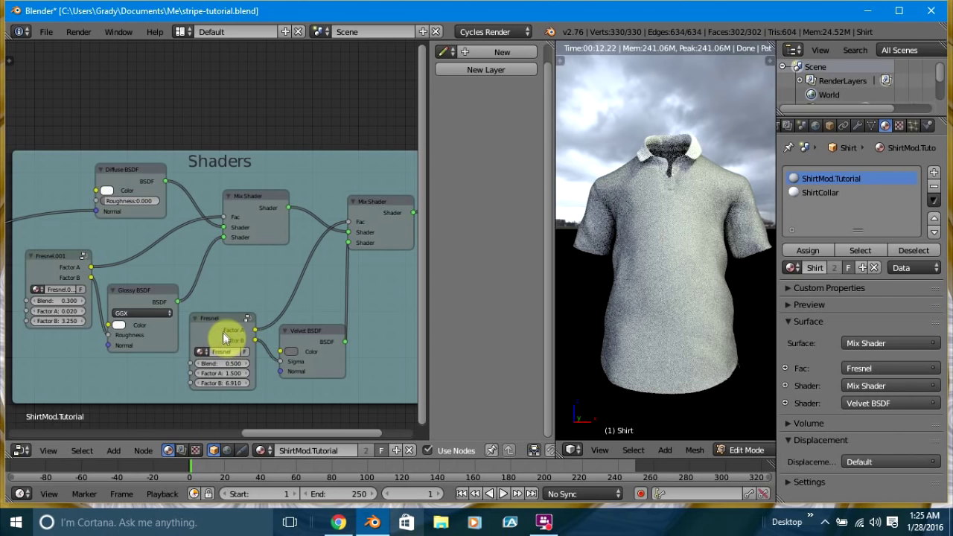
pyautogui.scroll(-3, 222, 325)
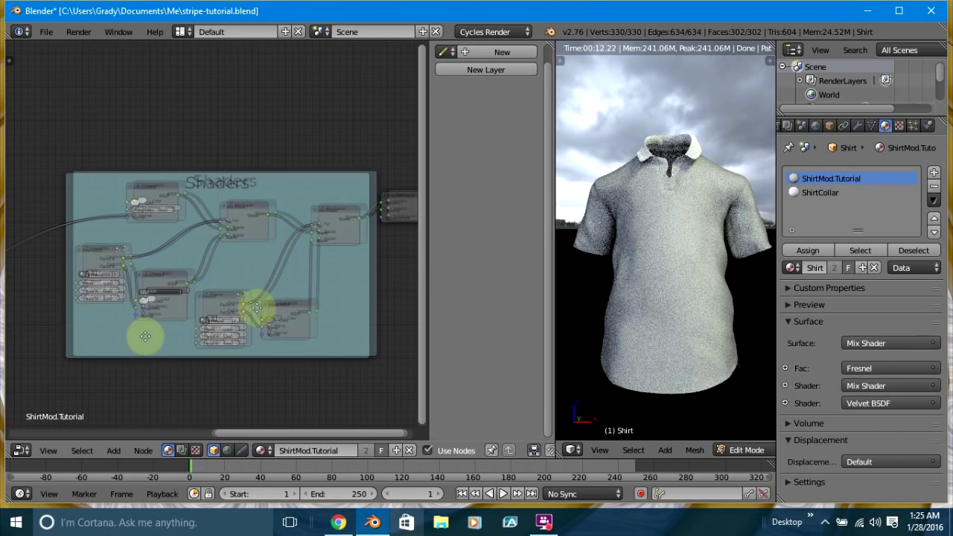
pyautogui.moveTo(143, 334); pyautogui.dragTo(324, 303, button='middle')
pyautogui.moveTo(179, 355); pyautogui.dragTo(353, 334, button='middle')
pyautogui.moveTo(261, 345); pyautogui.dragTo(345, 328, button='middle')
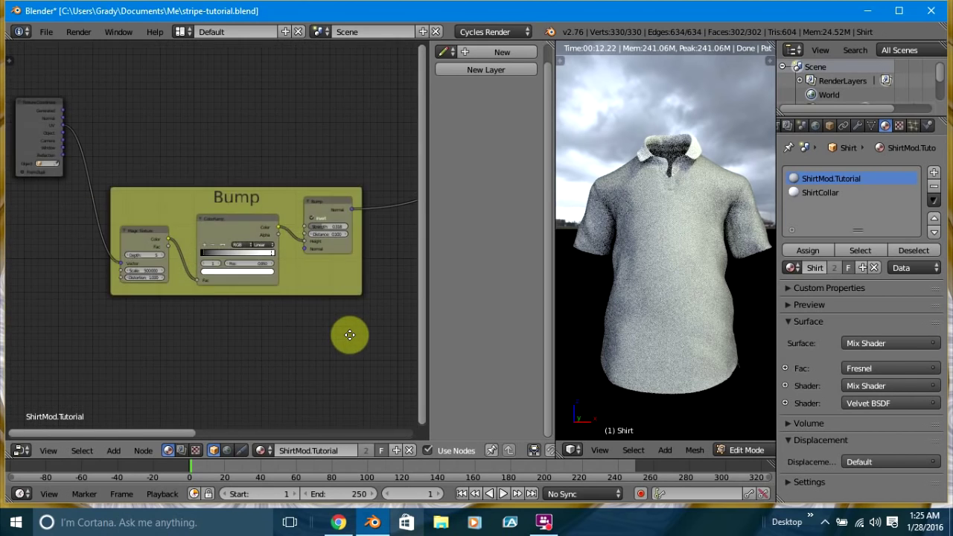
pyautogui.scroll(2, 318, 331)
pyautogui.scroll(2, 312, 335)
pyautogui.scroll(-2, 298, 342)
pyautogui.moveTo(302, 357); pyautogui.dragTo(254, 347, button='middle')
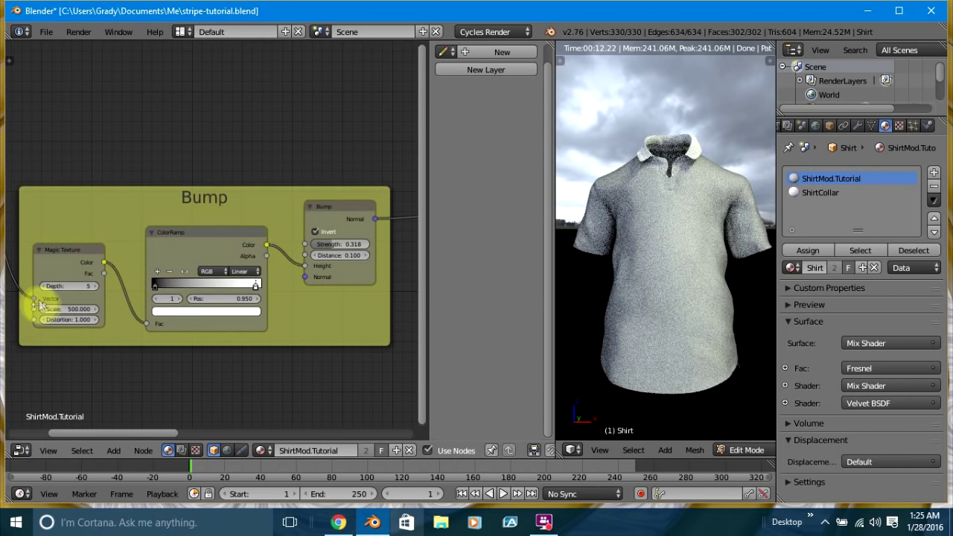
# Switch to Chrome and browse page 1 of the CGCookie archive's "character modeling" results.
pyautogui.click(335, 522)
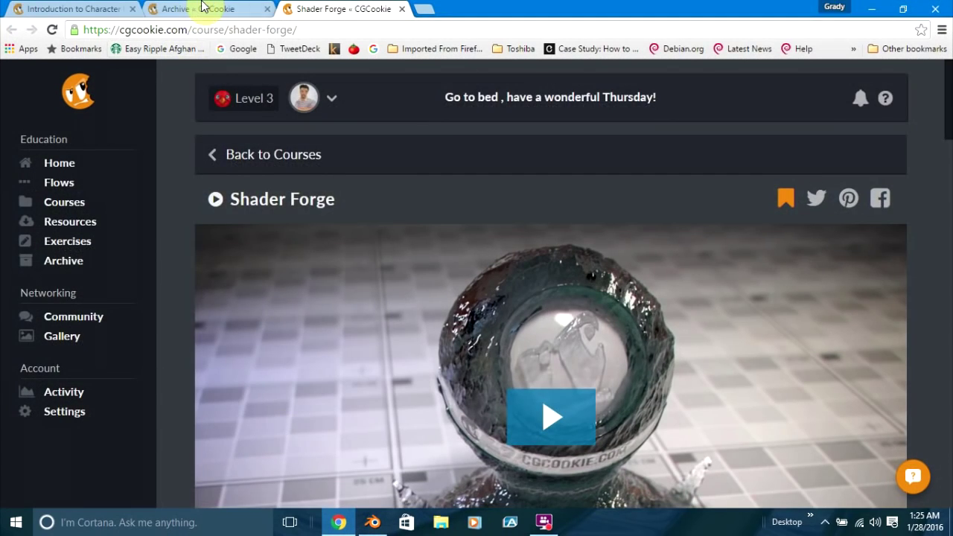
pyautogui.click(199, 8)
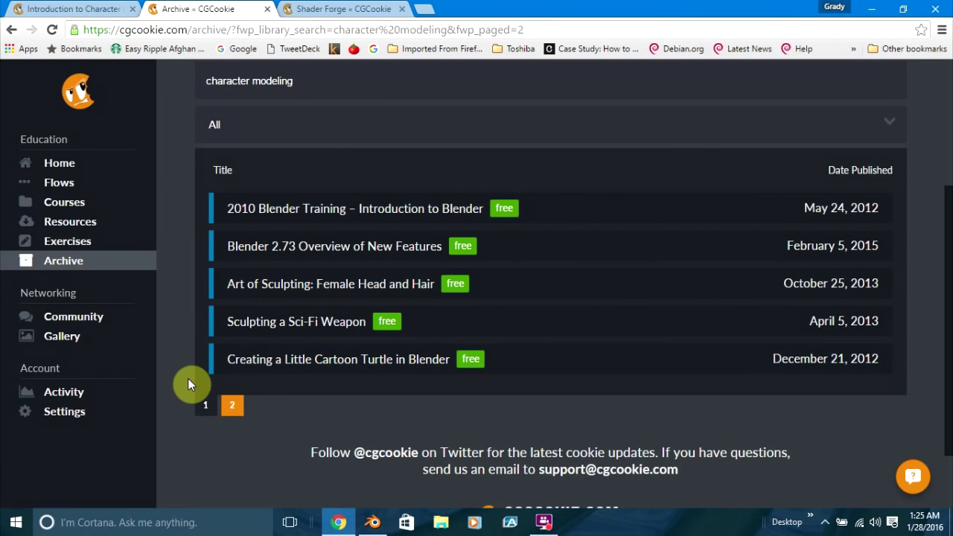
pyautogui.click(203, 408)
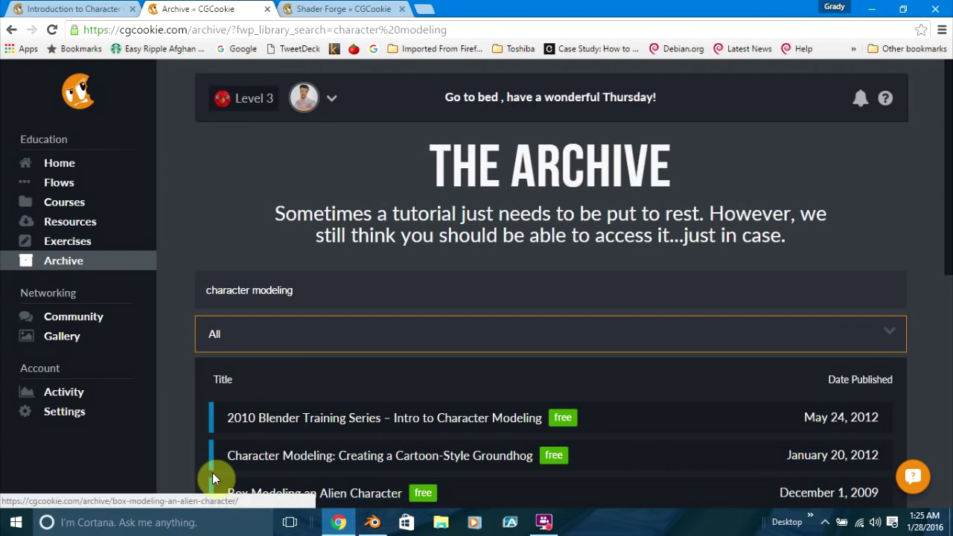
pyautogui.scroll(-4, 180, 452)
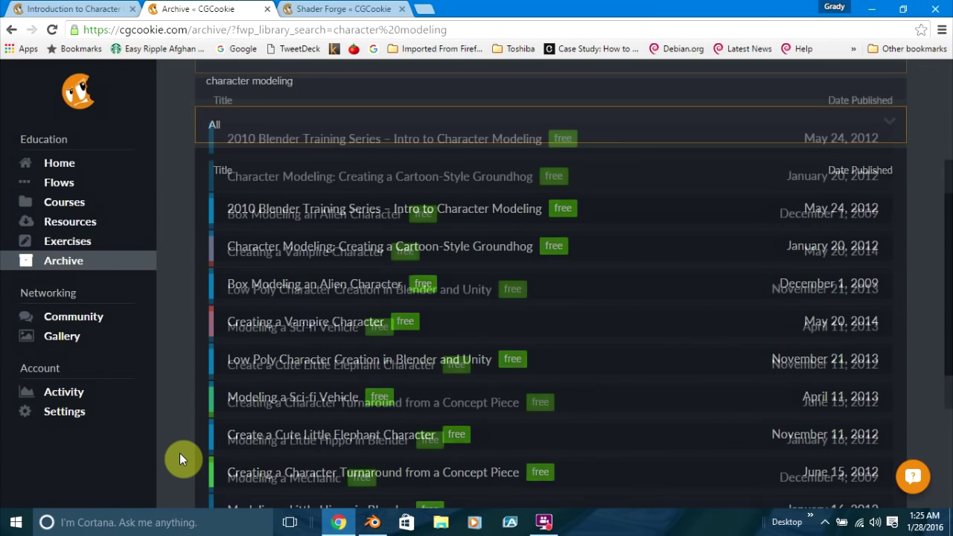
pyautogui.scroll(1, 180, 453)
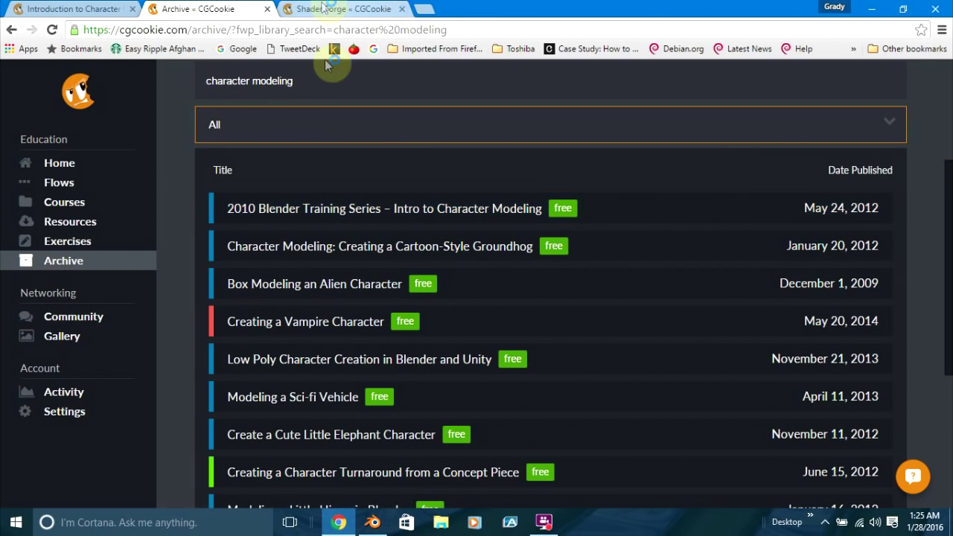
# Return to Blender and bring the empty node space above the material's Bump frame into view.
pyautogui.click(375, 524)
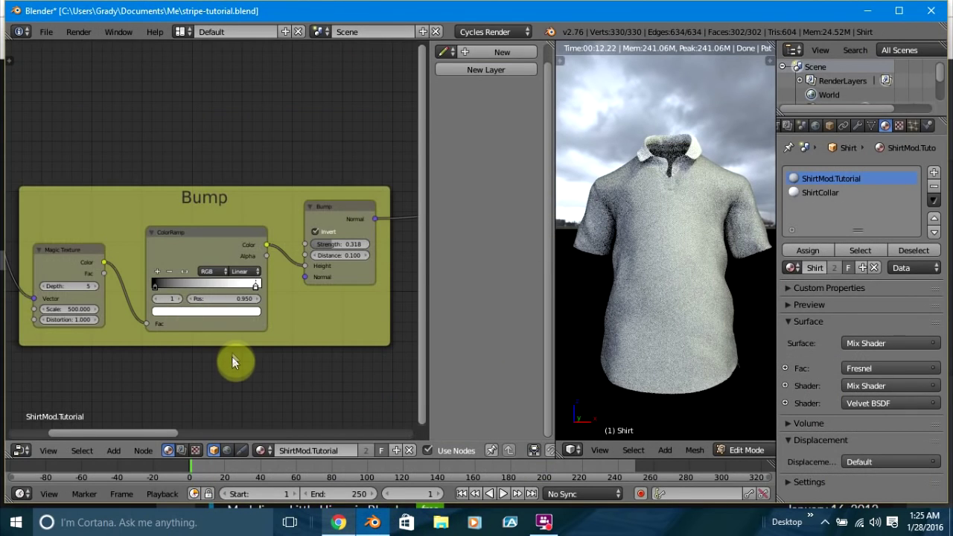
pyautogui.scroll(-4, 235, 356)
pyautogui.moveTo(241, 336); pyautogui.dragTo(359, 372, button='middle')
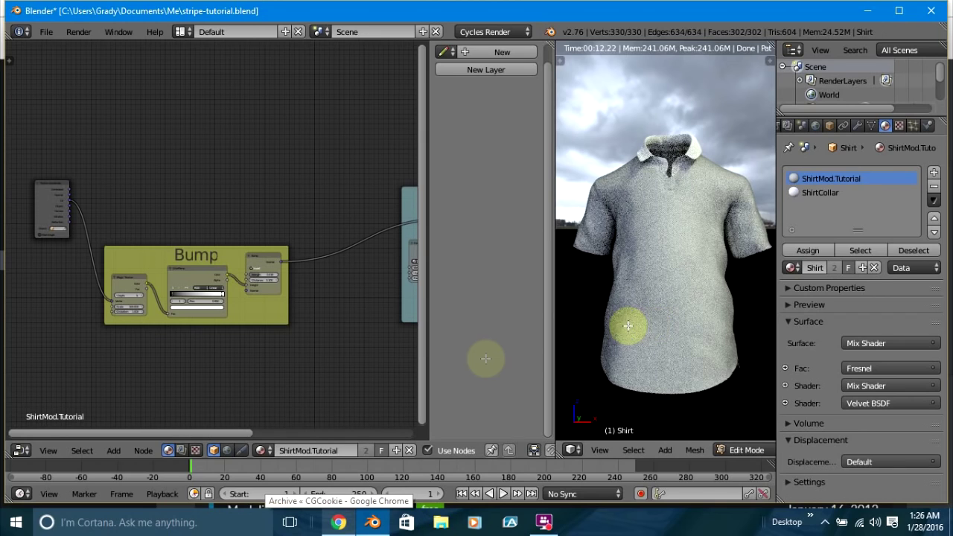
pyautogui.moveTo(219, 414); pyautogui.dragTo(151, 419, button='middle')
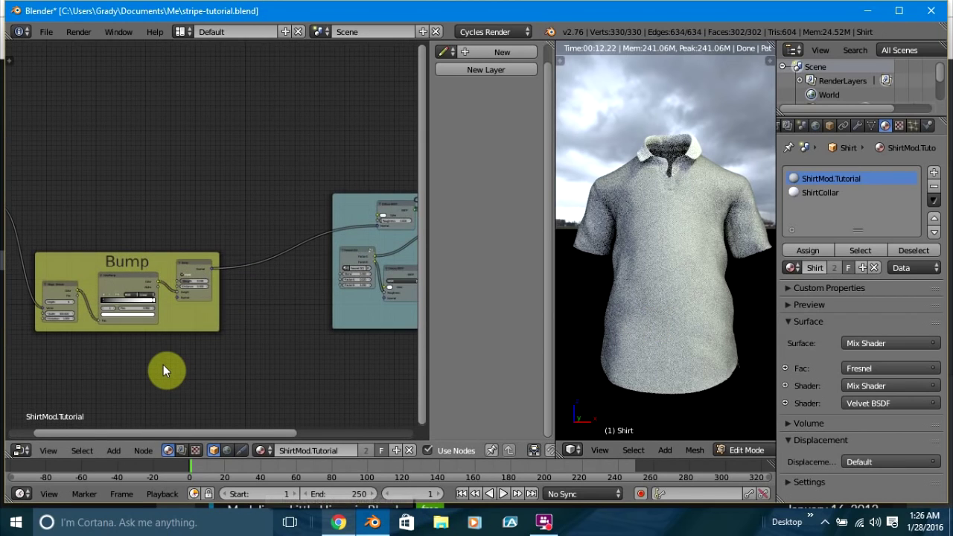
pyautogui.moveTo(163, 364); pyautogui.dragTo(192, 377, button='middle')
pyautogui.moveTo(268, 345); pyautogui.dragTo(251, 159, button='middle')
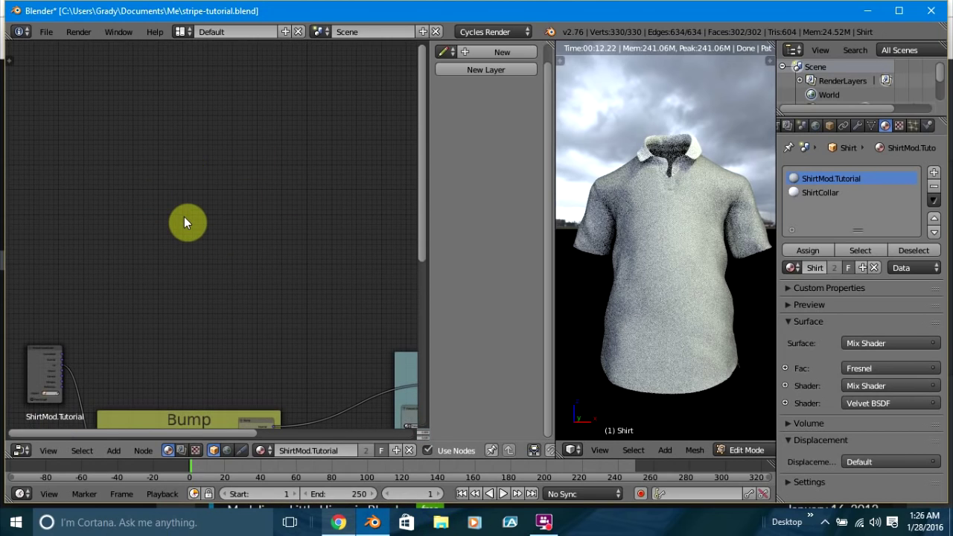
pyautogui.moveTo(168, 238); pyautogui.dragTo(164, 165, button='middle')
pyautogui.moveTo(165, 206); pyautogui.dragTo(169, 276, button='middle')
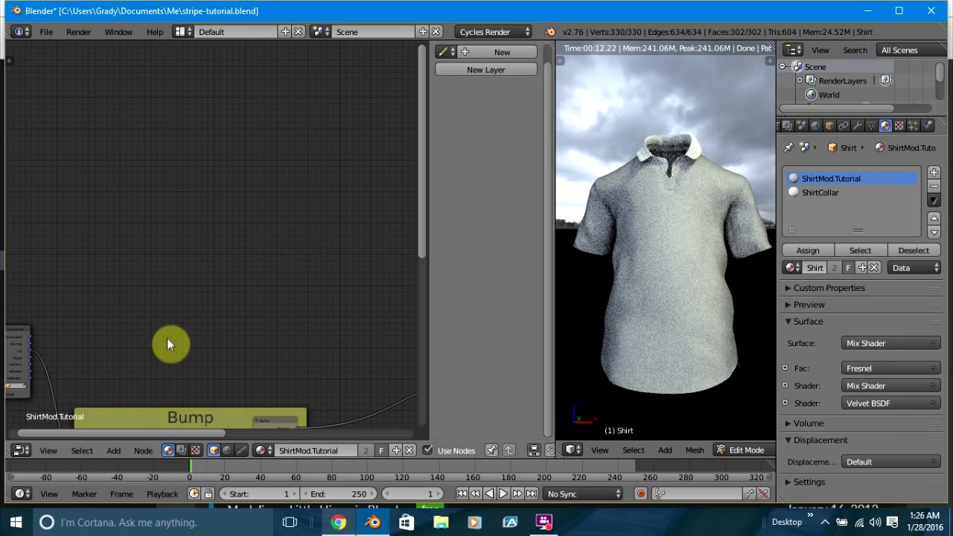
# Add a Wave Texture node in the empty space above the Bump frame.
pyautogui.scroll(2, 166, 338)
pyautogui.scroll(3, 166, 335)
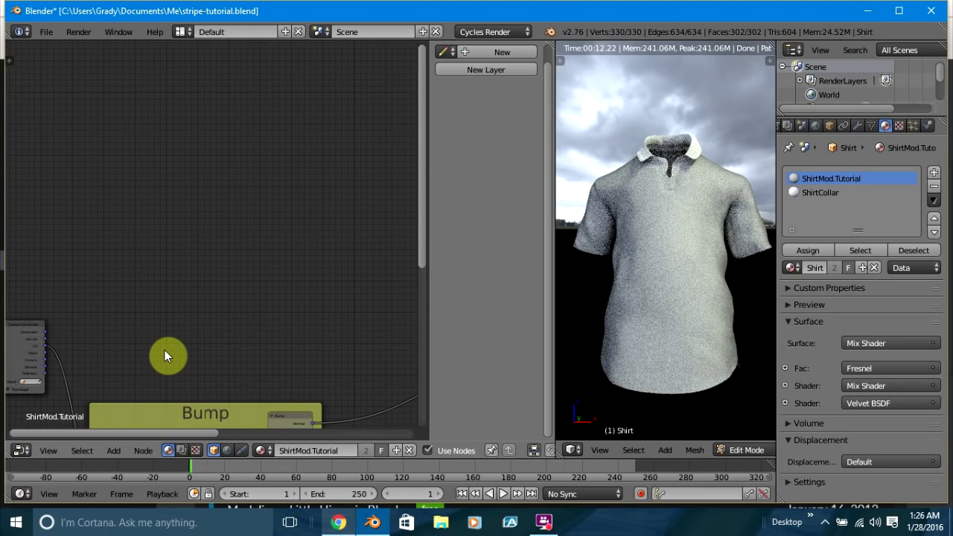
pyautogui.hotkey('shift', 'a')
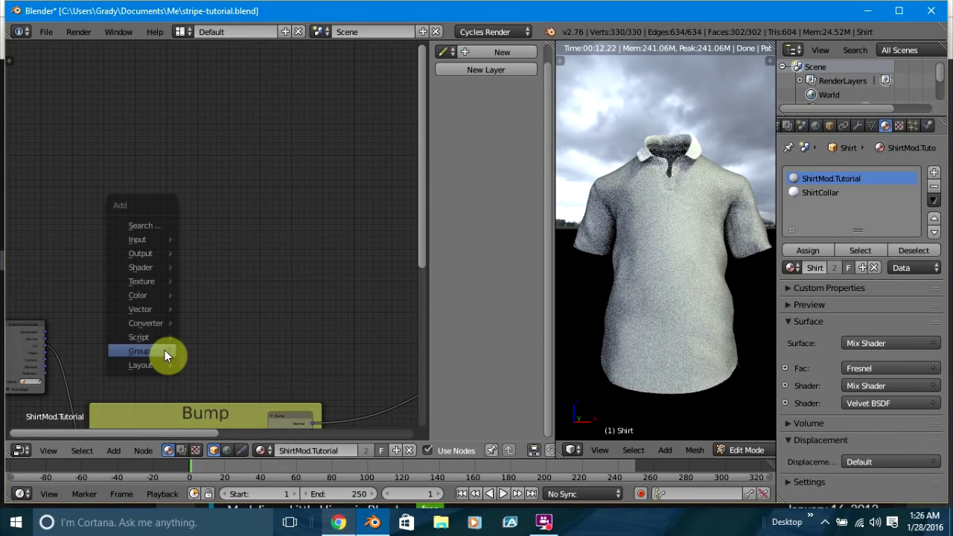
pyautogui.moveTo(159, 280)
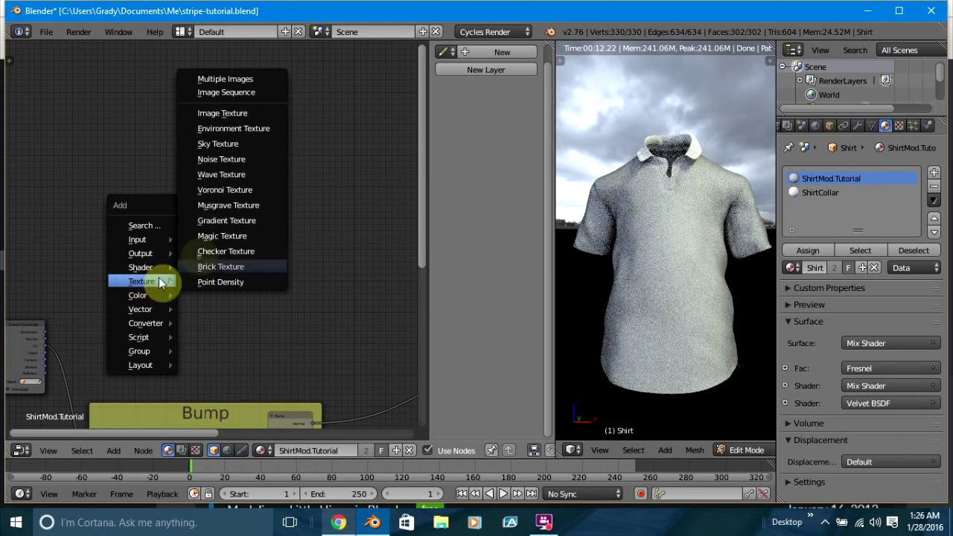
pyautogui.click(219, 173)
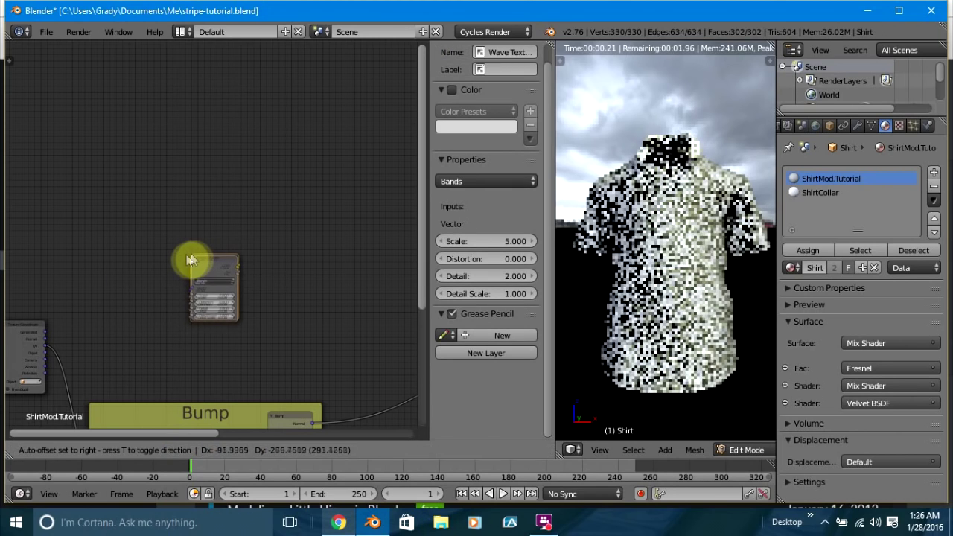
pyautogui.click(139, 252)
# Connect the Wave Texture's Color output to the Color input of the Diffuse BSDF.
pyautogui.moveTo(220, 288); pyautogui.dragTo(87, 285, button='middle')
pyautogui.moveTo(43, 261); pyautogui.dragTo(396, 359)
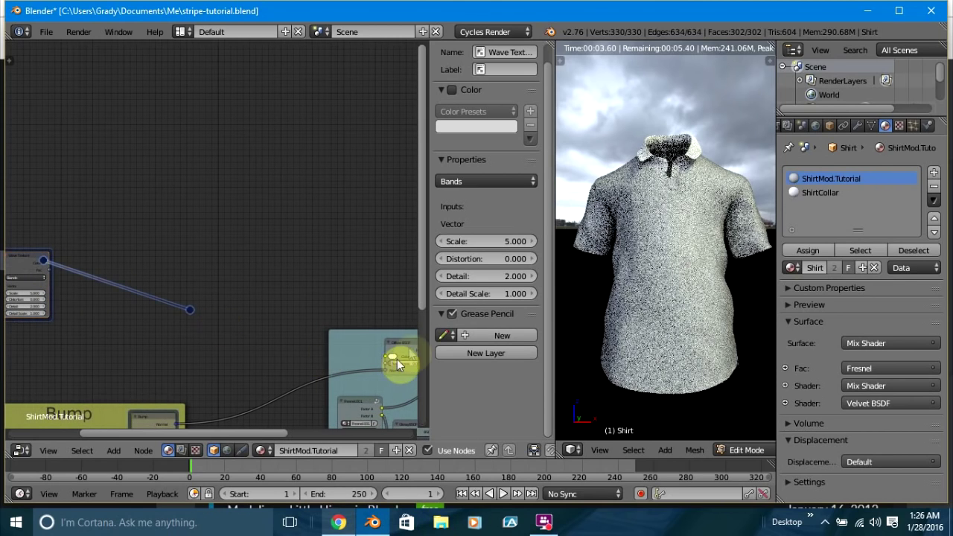
pyautogui.keyDown('alt'); pyautogui.keyDown('shift'); pyautogui.moveTo(408, 354); pyautogui.dragTo(408, 344, button='right'); pyautogui.keyUp('shift'); pyautogui.keyUp('alt')
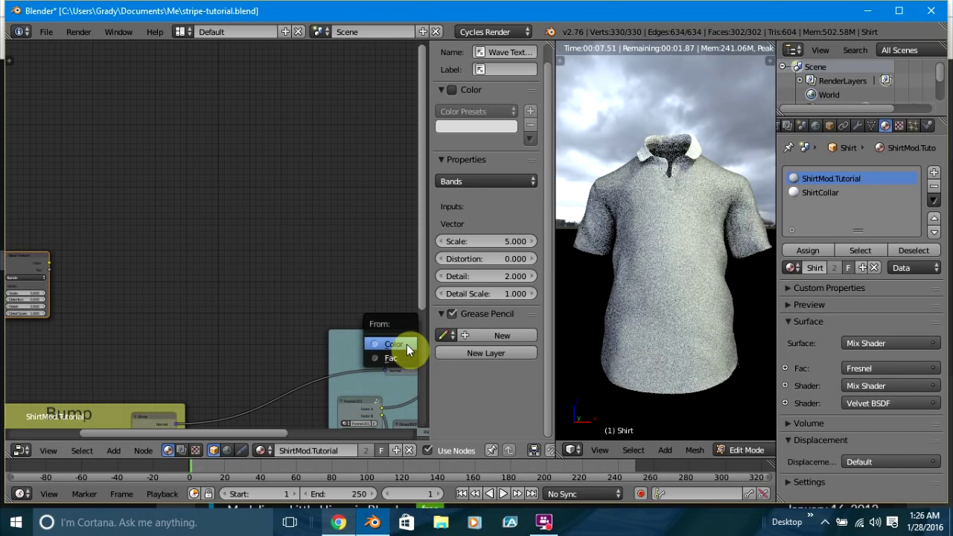
pyautogui.click(406, 344)
pyautogui.click(408, 345)
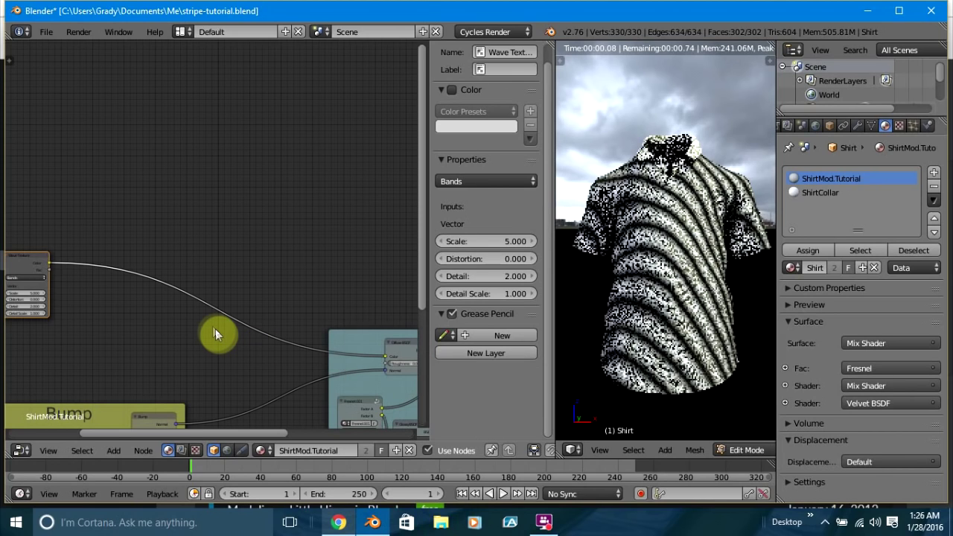
# Move the Wave Texture node farther from the Texture Coordinate node, keeping it above the Bump frame.
pyautogui.moveTo(117, 358); pyautogui.dragTo(361, 330, button='middle')
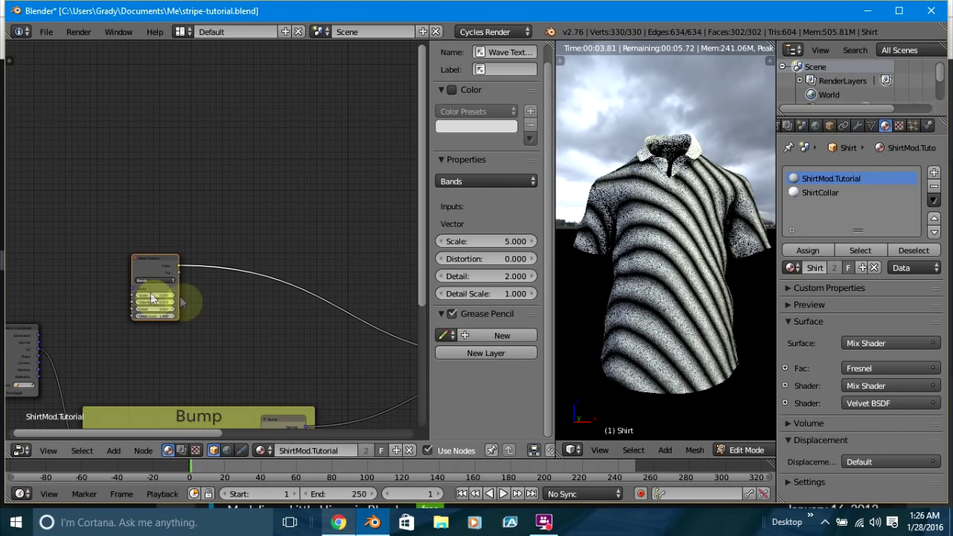
pyautogui.scroll(2, 192, 355)
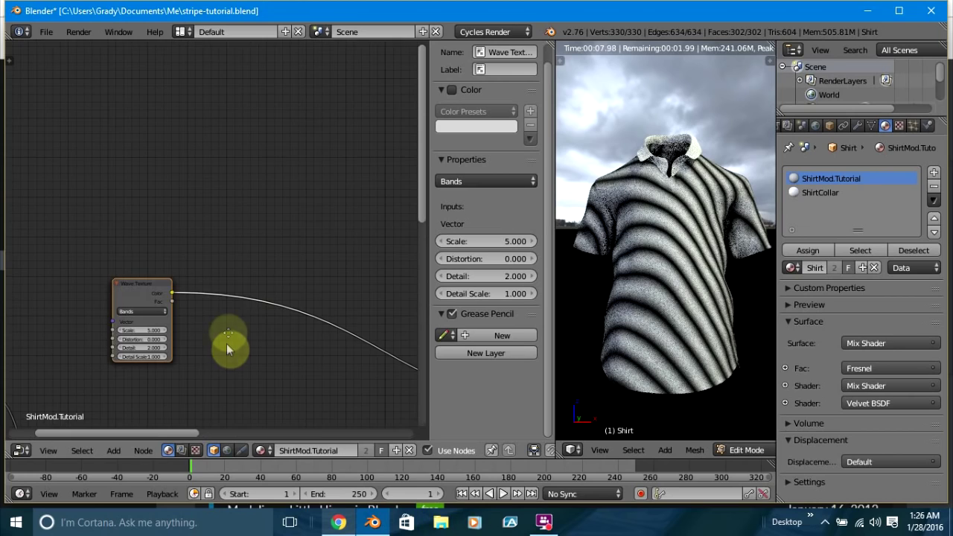
pyautogui.moveTo(229, 349); pyautogui.dragTo(270, 258, button='middle')
pyautogui.scroll(-2, 288, 285)
pyautogui.moveTo(189, 228); pyautogui.dragTo(240, 248)
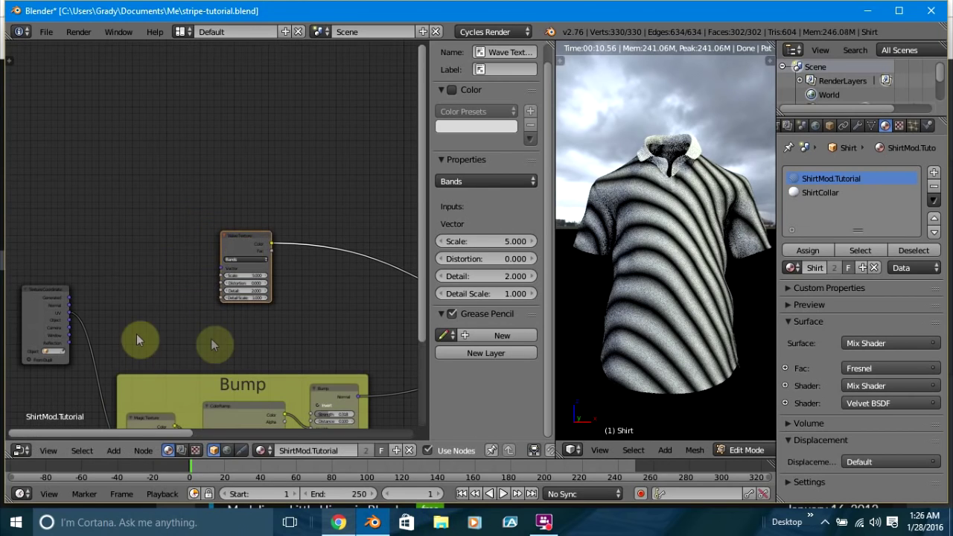
# Examine the wave stripes on the shirt's front, sides and sleeves in the rendered view, and locate the Texture Coordinate node.
pyautogui.moveTo(655, 304); pyautogui.dragTo(729, 351, button='middle')
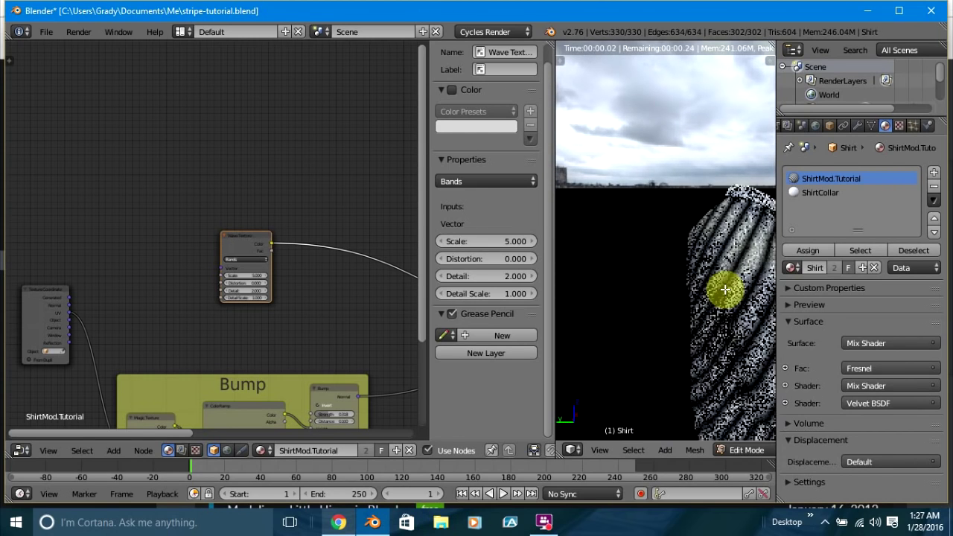
pyautogui.moveTo(722, 289); pyautogui.dragTo(663, 292, button='middle')
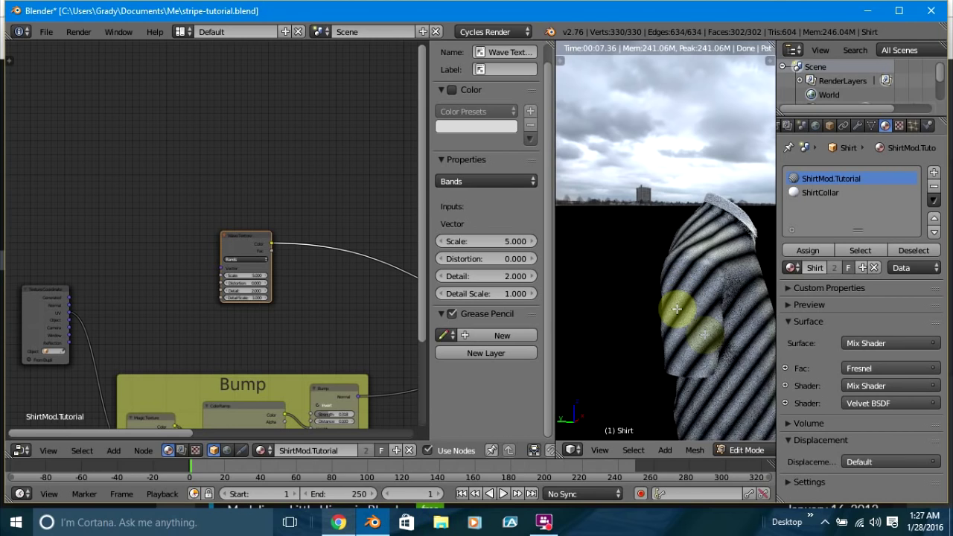
pyautogui.moveTo(744, 309); pyautogui.dragTo(617, 266, button='middle')
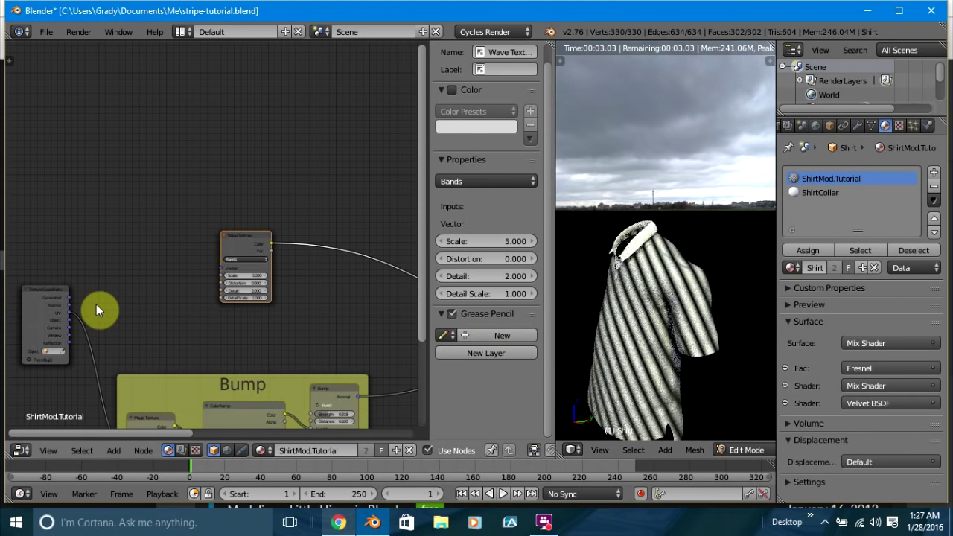
pyautogui.scroll(1, 95, 298)
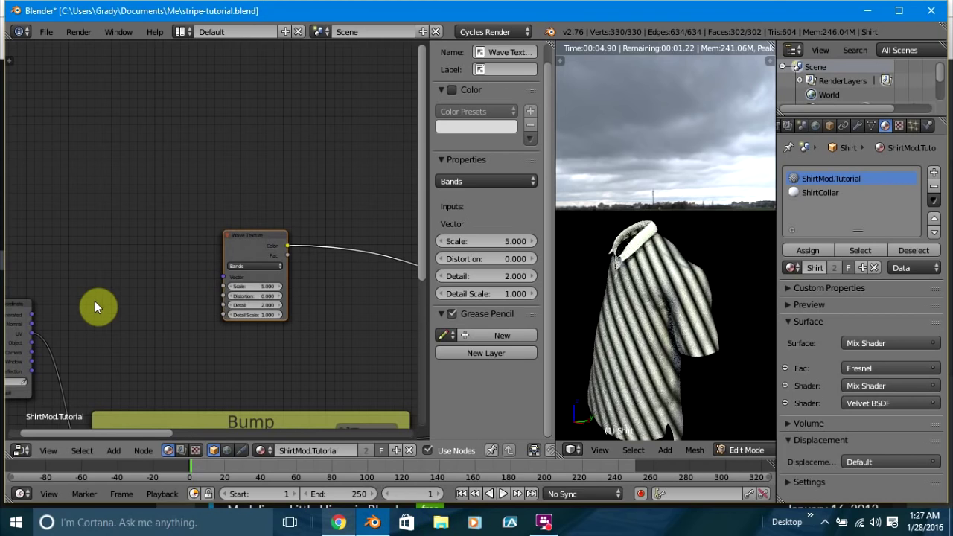
pyautogui.moveTo(84, 306); pyautogui.dragTo(110, 283, button='middle')
pyautogui.moveTo(124, 317); pyautogui.dragTo(134, 268, button='middle')
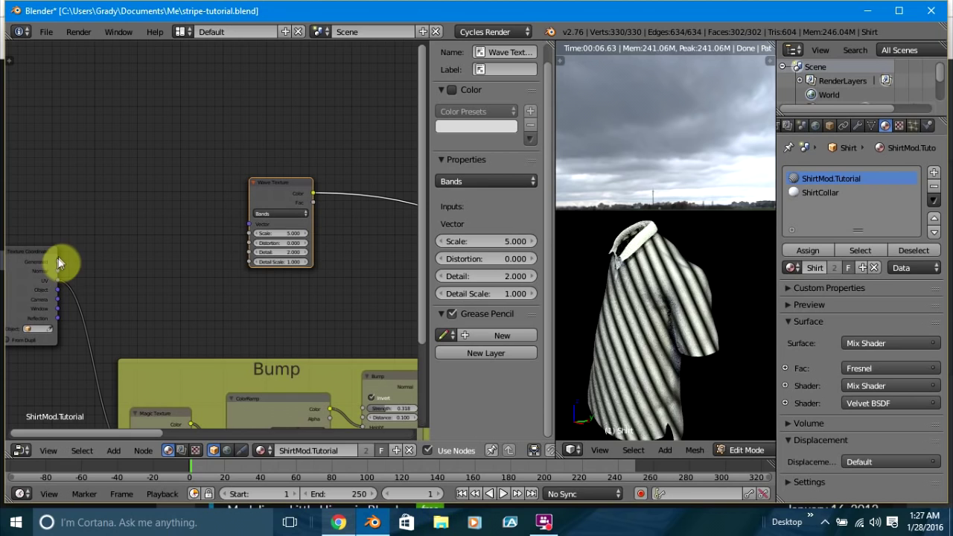
pyautogui.moveTo(585, 221); pyautogui.dragTo(742, 307, button='middle')
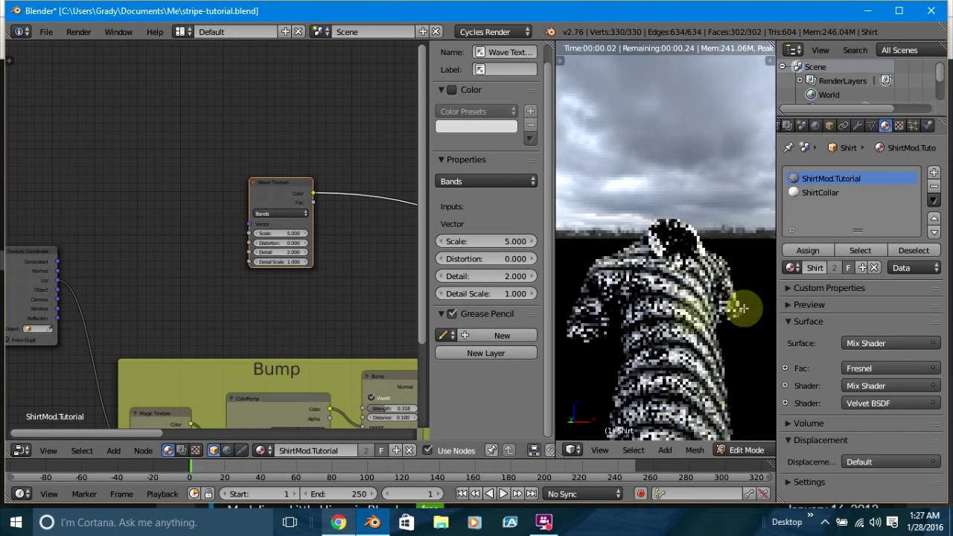
pyautogui.moveTo(621, 330); pyautogui.dragTo(603, 301, button='middle')
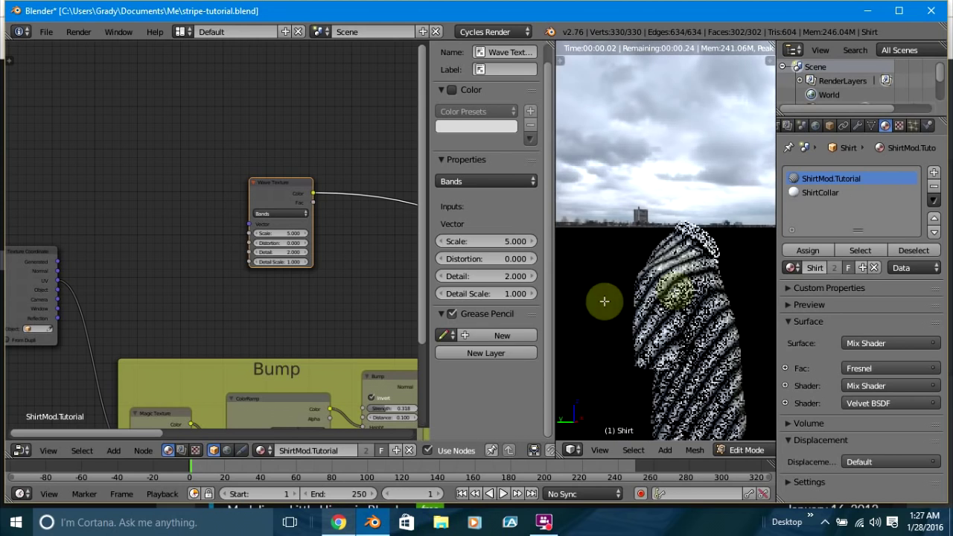
pyautogui.moveTo(704, 324); pyautogui.dragTo(608, 320, button='middle')
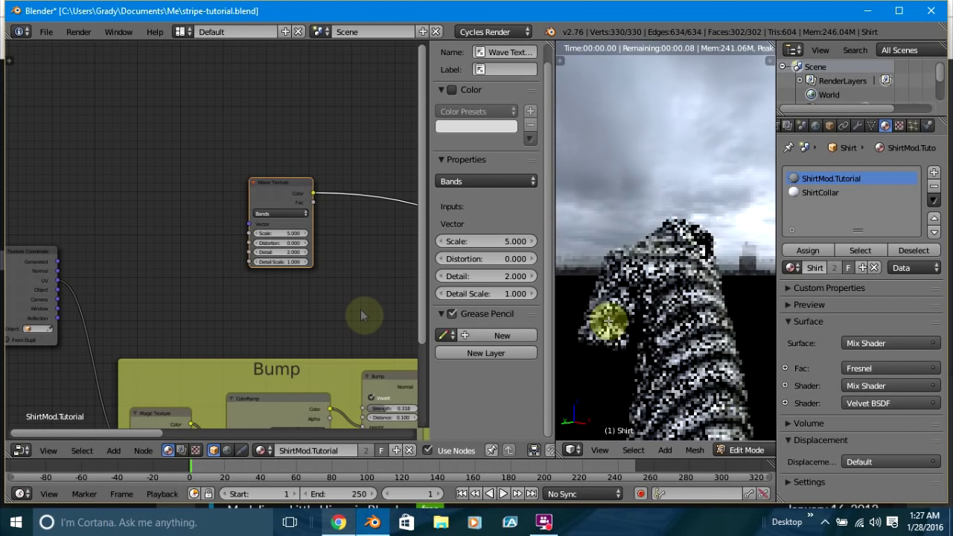
# Connect the Texture Coordinate's Generated output to the Wave Texture's Vector input.
pyautogui.moveTo(143, 279); pyautogui.dragTo(208, 257, button='middle')
pyautogui.scroll(2, 208, 256)
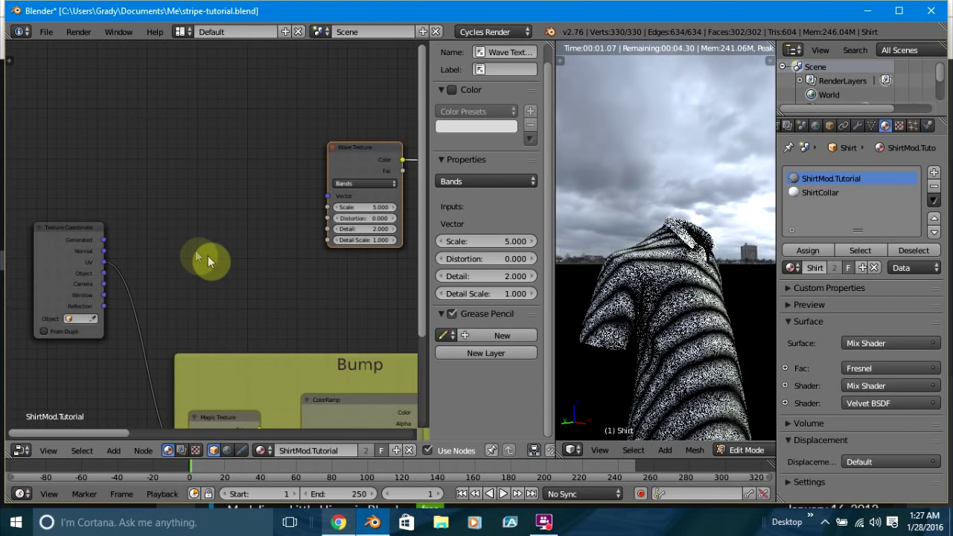
pyautogui.keyDown('alt'); pyautogui.keyDown('shift'); pyautogui.moveTo(104, 240); pyautogui.dragTo(378, 174, button='right'); pyautogui.keyUp('shift'); pyautogui.keyUp('alt')
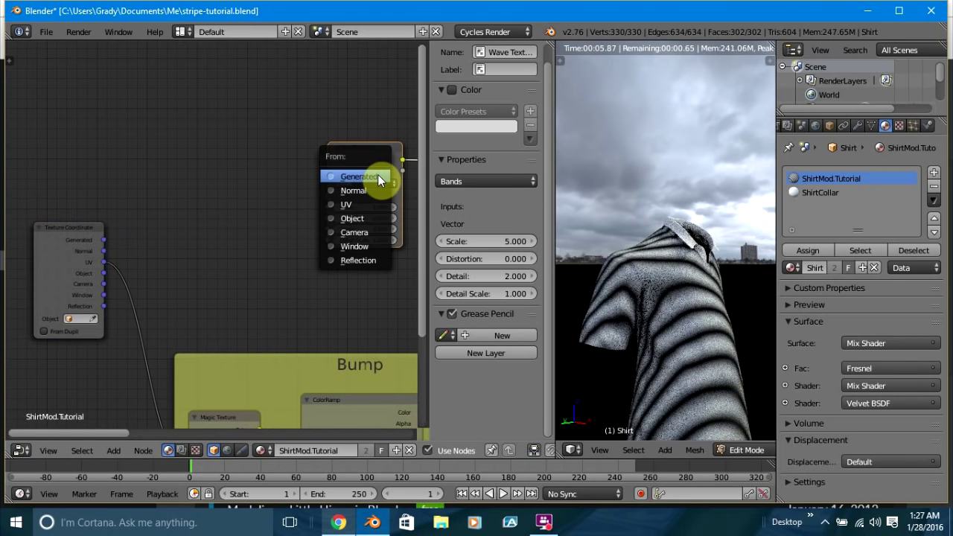
pyautogui.click(367, 177)
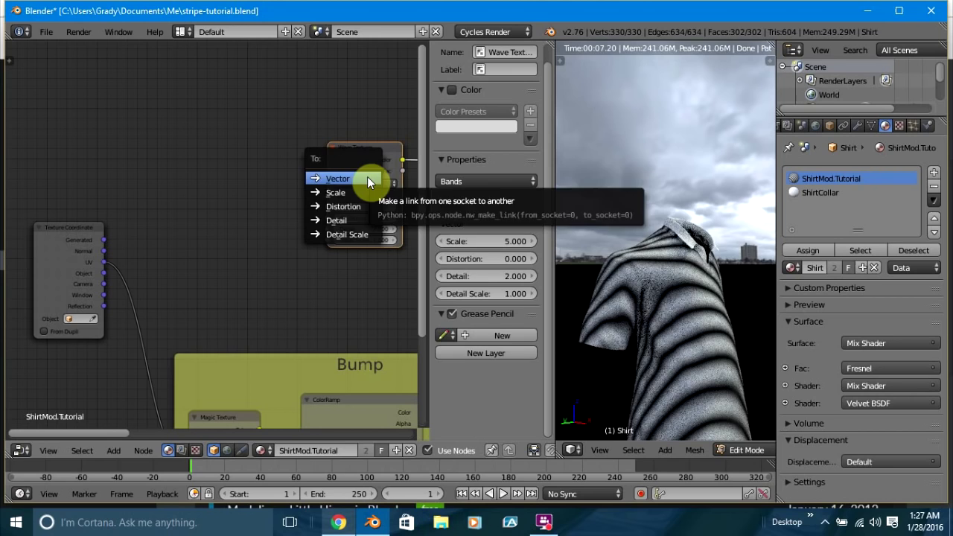
pyautogui.click(367, 176)
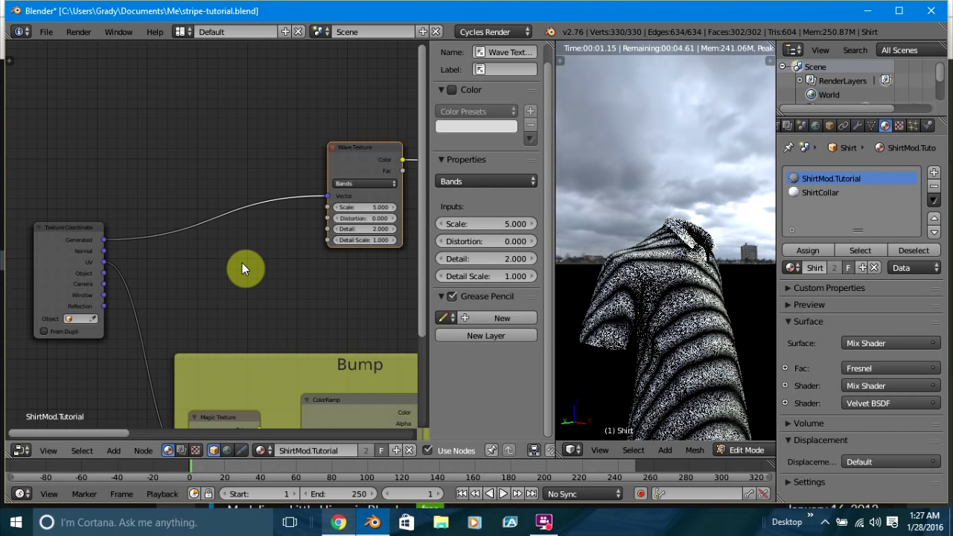
pyautogui.moveTo(229, 283)
pyautogui.mouseDown(button='middle')
pyautogui.moveTo(153, 315)
pyautogui.moveTo(219, 289)
pyautogui.mouseUp(button='middle')
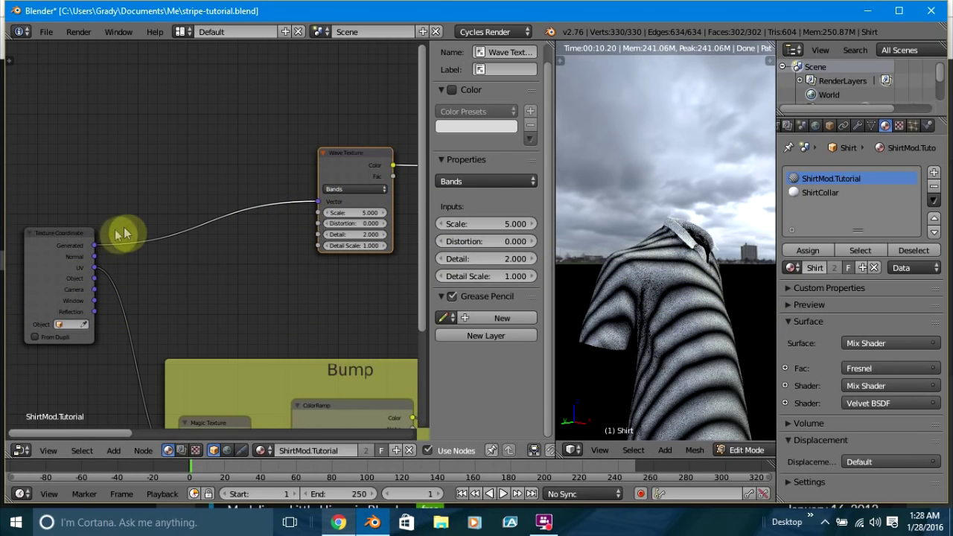
# Try Normal and Object coordinates in turn as the Wave Texture's Vector source, checking the stripes on the shirt.
pyautogui.moveTo(97, 244)
pyautogui.mouseDown()
pyautogui.moveTo(122, 240)
pyautogui.moveTo(94, 257)
pyautogui.mouseUp()
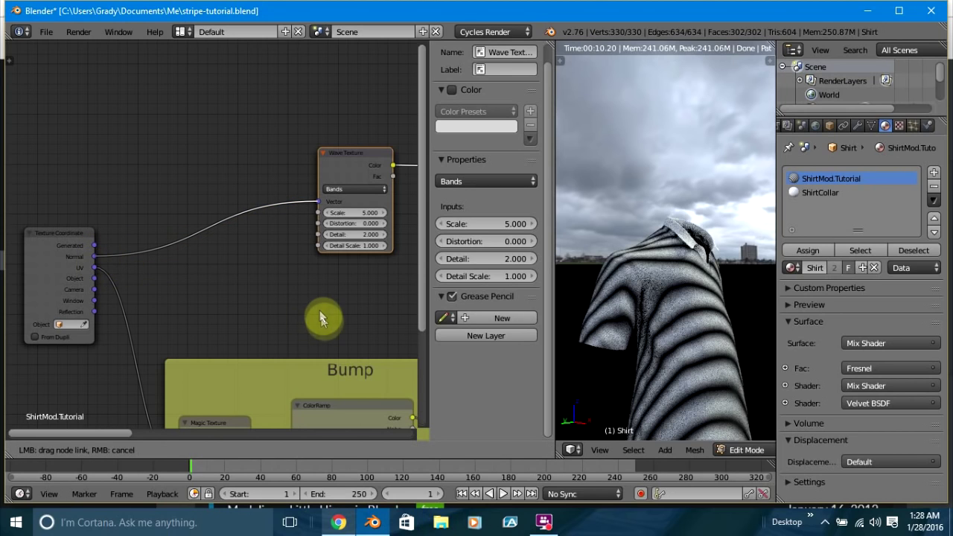
pyautogui.moveTo(686, 332); pyautogui.dragTo(551, 347, button='middle')
pyautogui.scroll(2, 240, 298)
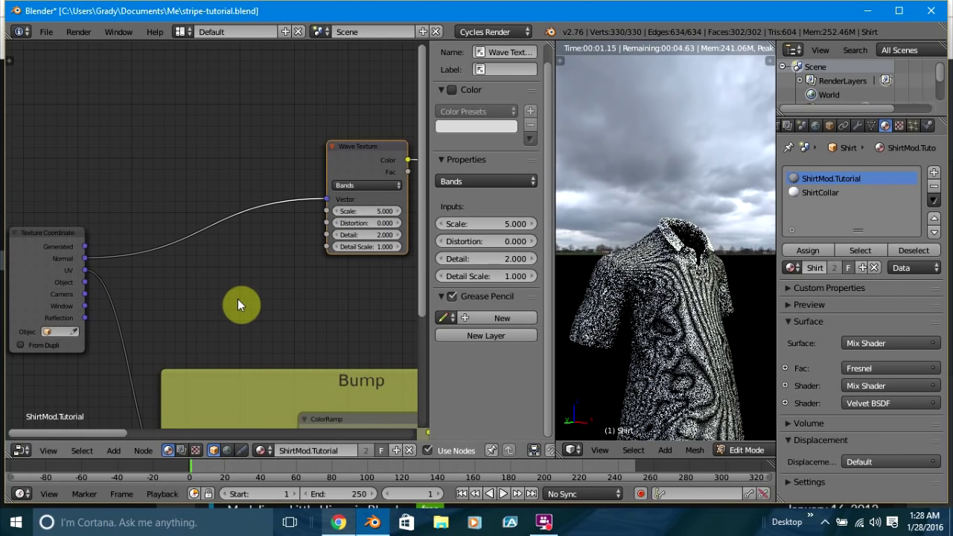
pyautogui.moveTo(94, 261); pyautogui.dragTo(91, 283)
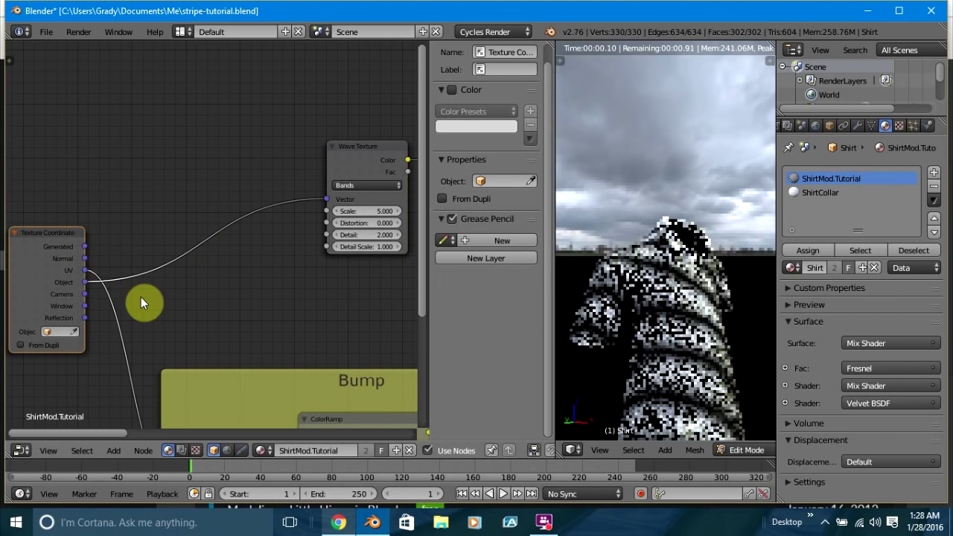
pyautogui.moveTo(701, 340); pyautogui.dragTo(588, 309, button='middle')
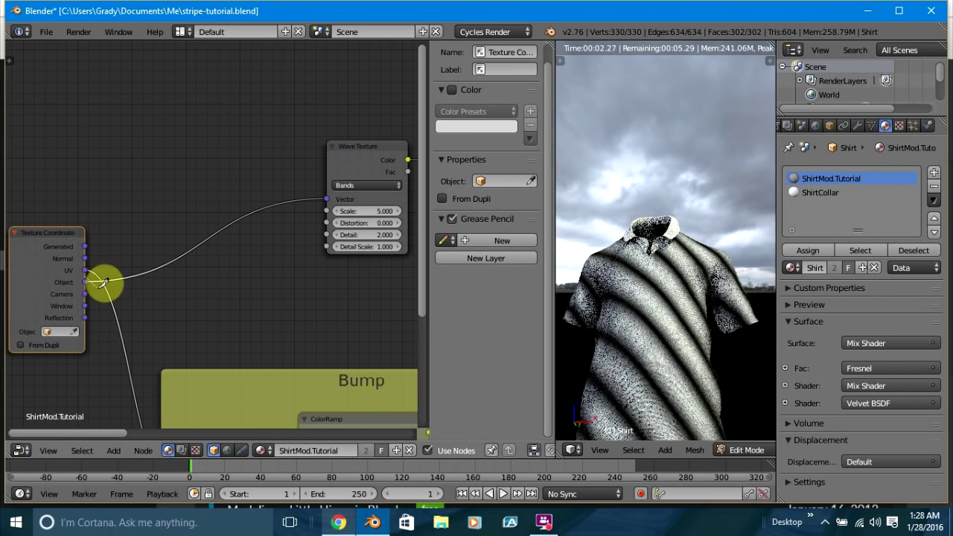
# Cut the Texture Coordinate node's links, then restore UV to the Magic Texture and Object to the Wave Texture's Vector input.
pyautogui.keyDown('ctrl'); pyautogui.moveTo(85, 283); pyautogui.dragTo(87, 286); pyautogui.keyUp('ctrl')
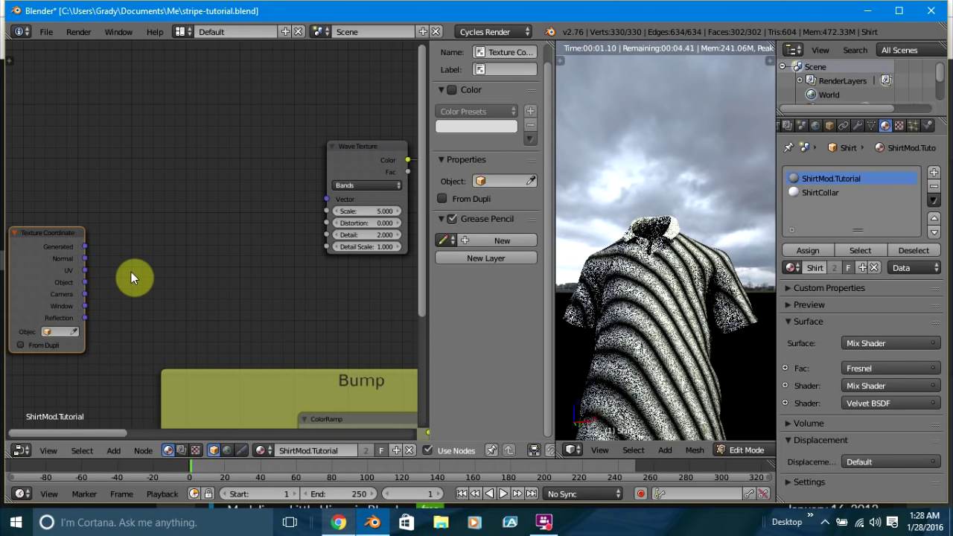
pyautogui.scroll(-2, 131, 273)
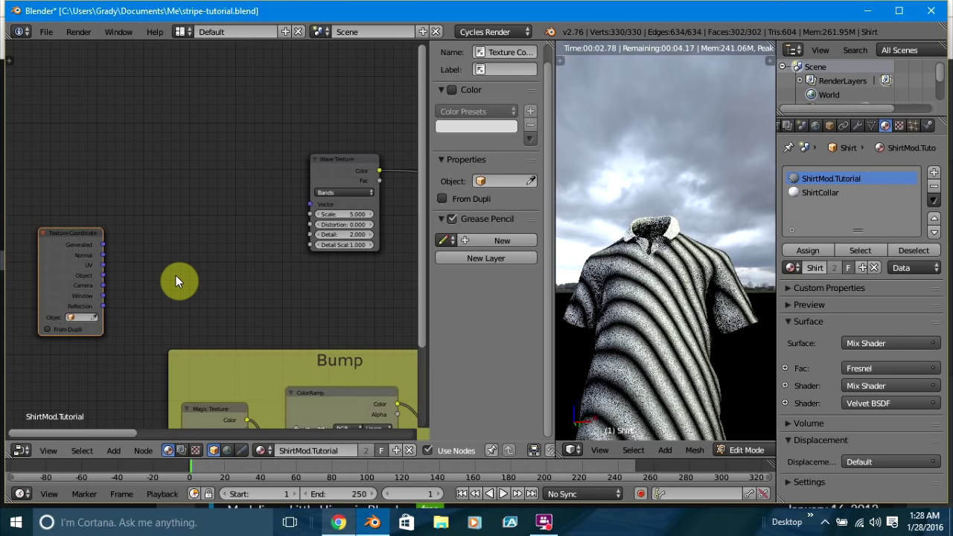
pyautogui.moveTo(176, 281); pyautogui.dragTo(198, 196, button='middle')
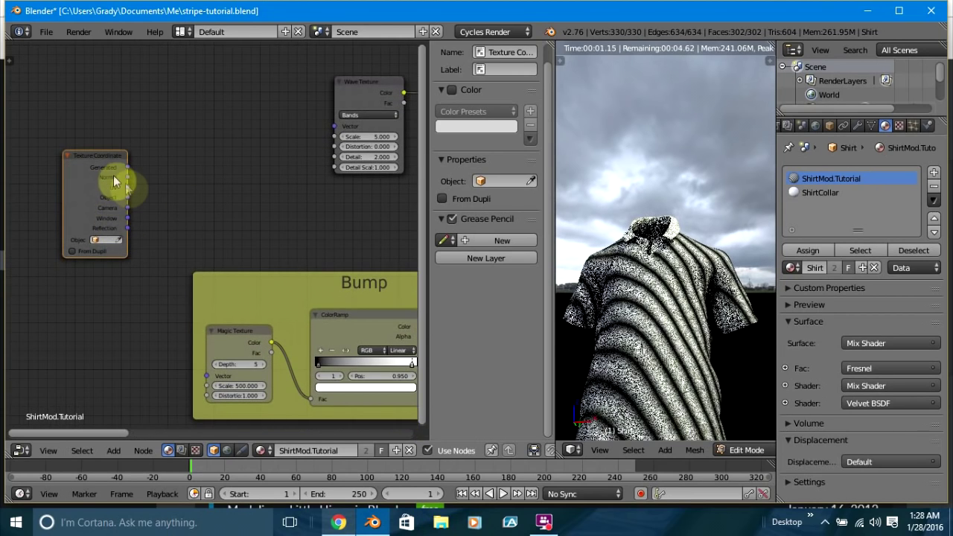
pyautogui.moveTo(129, 188); pyautogui.dragTo(336, 128)
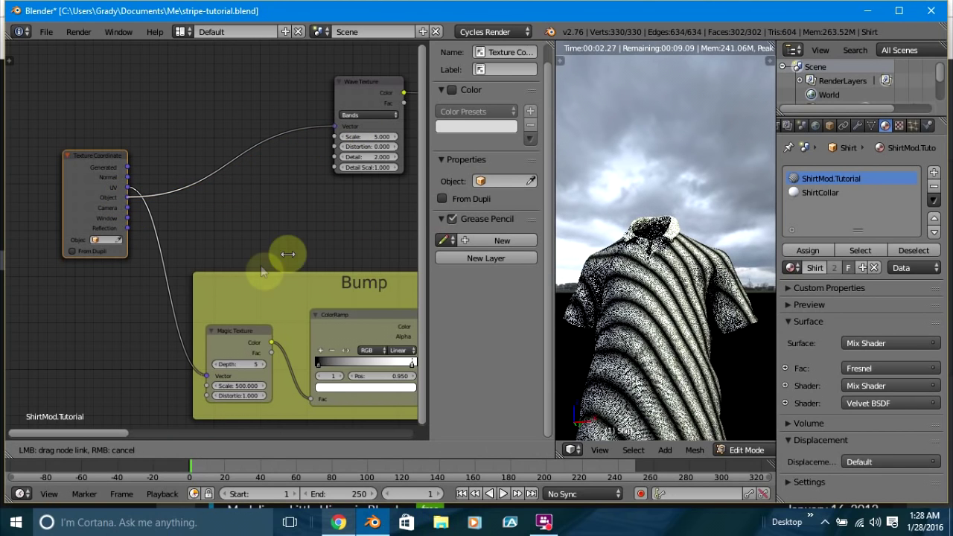
# Drive the Wave Texture's Vector input from Camera and then Window coordinates, viewing the stripes from different angles.
pyautogui.moveTo(129, 205); pyautogui.dragTo(334, 127)
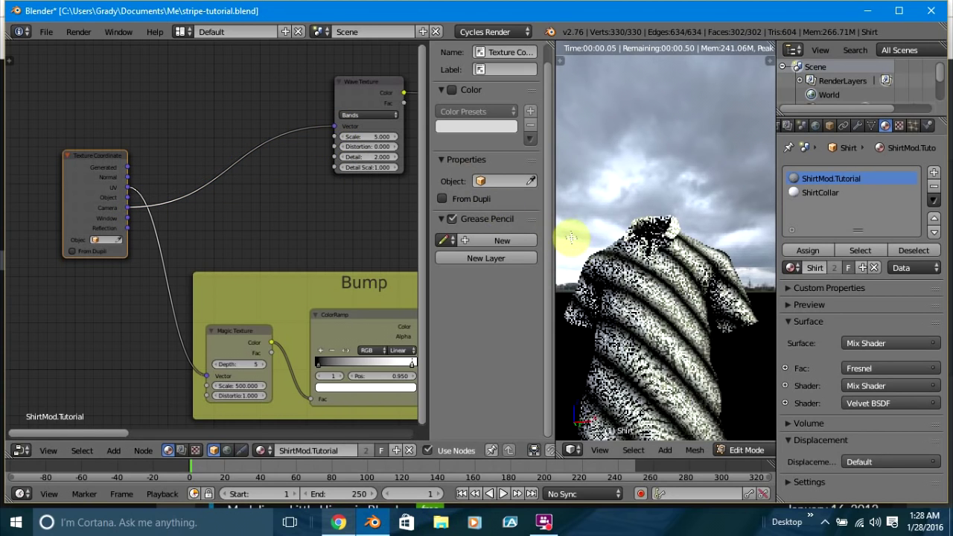
pyautogui.moveTo(586, 277); pyautogui.dragTo(729, 300, button='middle')
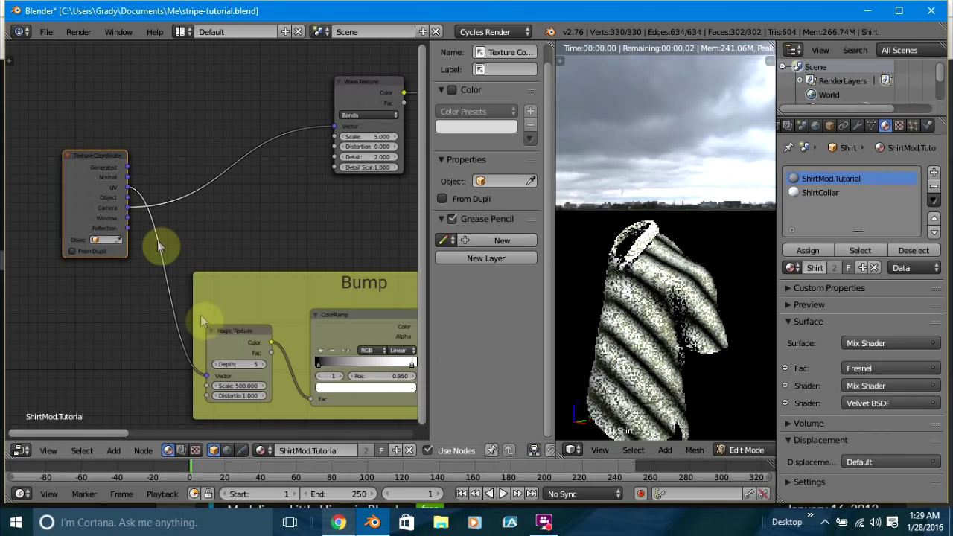
pyautogui.moveTo(127, 218); pyautogui.dragTo(337, 125)
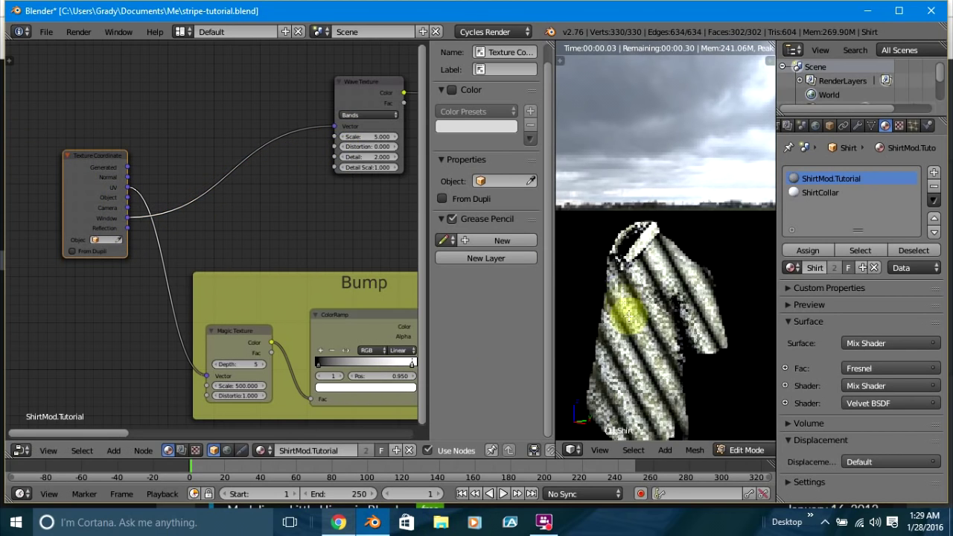
pyautogui.moveTo(672, 294)
pyautogui.mouseDown(button='middle')
pyautogui.moveTo(635, 300)
pyautogui.moveTo(737, 305)
pyautogui.moveTo(681, 276)
pyautogui.moveTo(669, 291)
pyautogui.mouseUp(button='middle')
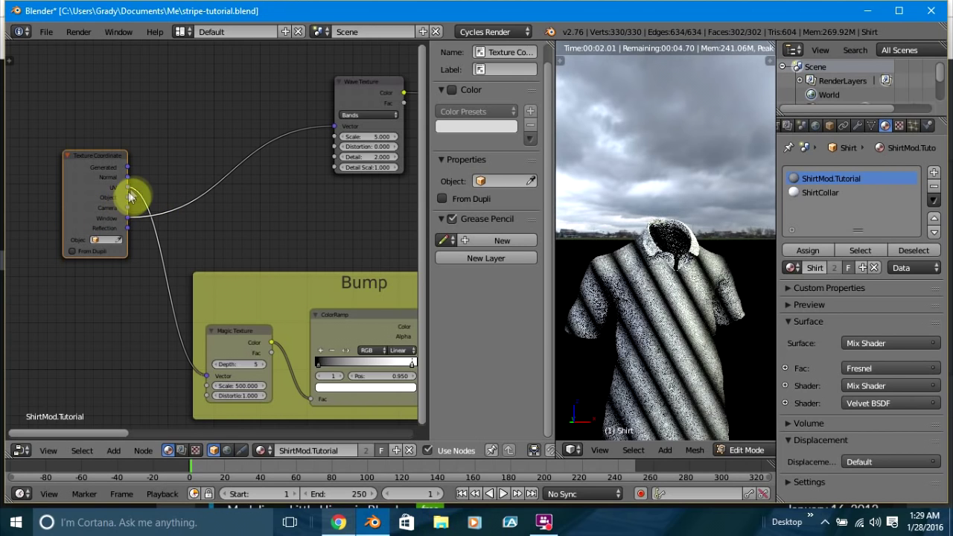
# Connect the Texture Coordinate's UV output to the Wave Texture's Vector input and check the stripes around the shirt.
pyautogui.moveTo(128, 187); pyautogui.dragTo(271, 145)
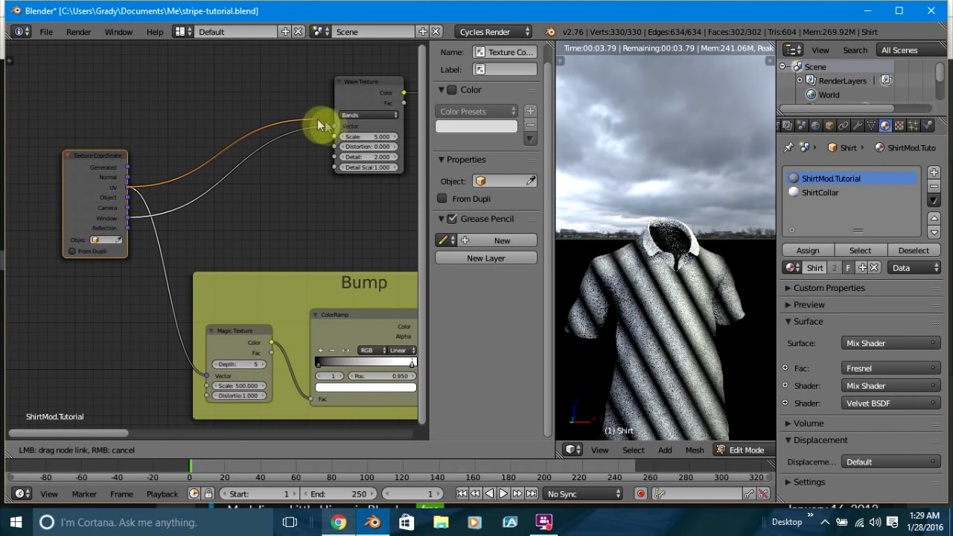
pyautogui.moveTo(334, 128); pyautogui.dragTo(334, 126)
pyautogui.moveTo(745, 315); pyautogui.dragTo(685, 329, button='middle')
pyautogui.moveTo(670, 343); pyautogui.dragTo(700, 348, button='middle')
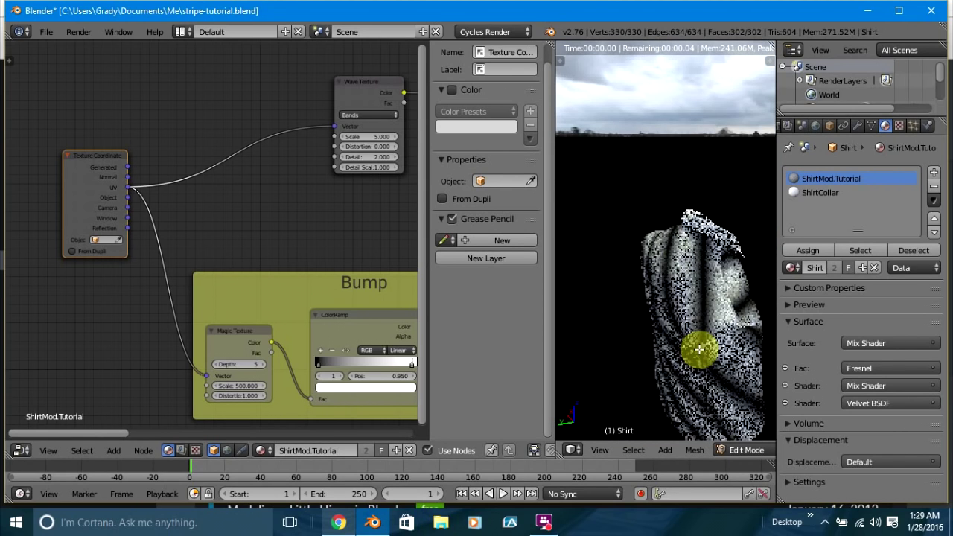
pyautogui.moveTo(723, 393); pyautogui.dragTo(644, 294, button='middle')
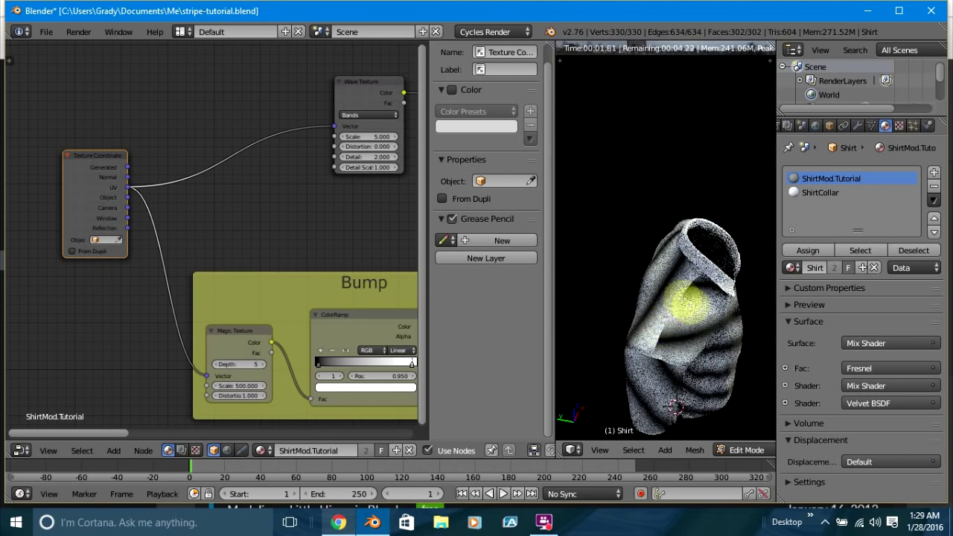
pyautogui.moveTo(715, 338); pyautogui.dragTo(637, 276, button='middle')
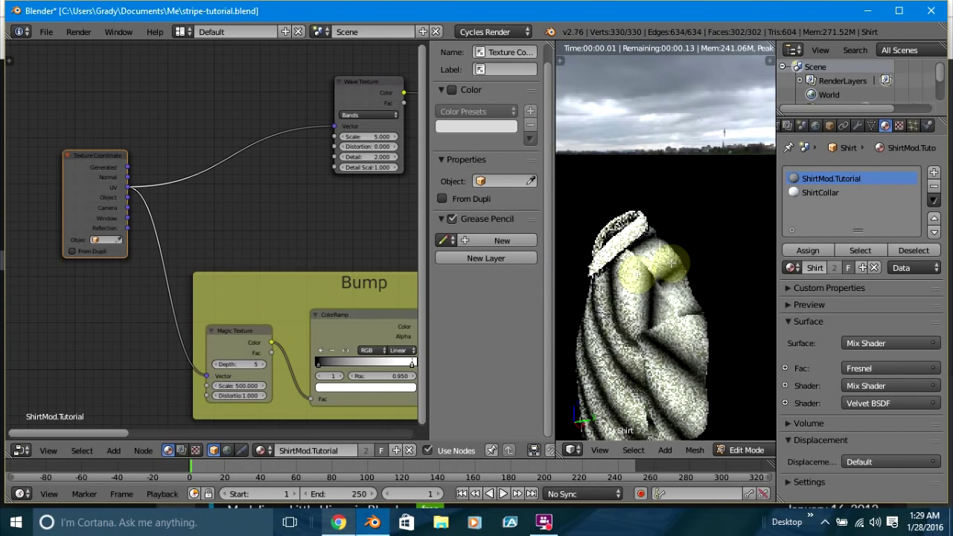
pyautogui.moveTo(638, 321); pyautogui.dragTo(645, 287, button='middle')
pyautogui.moveTo(655, 331); pyautogui.dragTo(673, 322, button='middle')
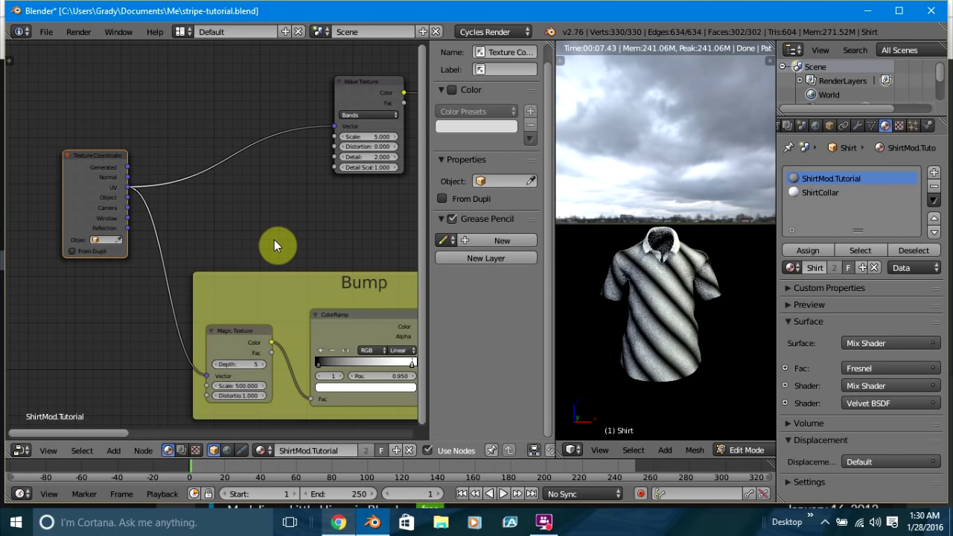
# Insert a Mapping node into the link between the Texture Coordinate's UV output and the Wave Texture.
pyautogui.hotkey('shift', 'a')
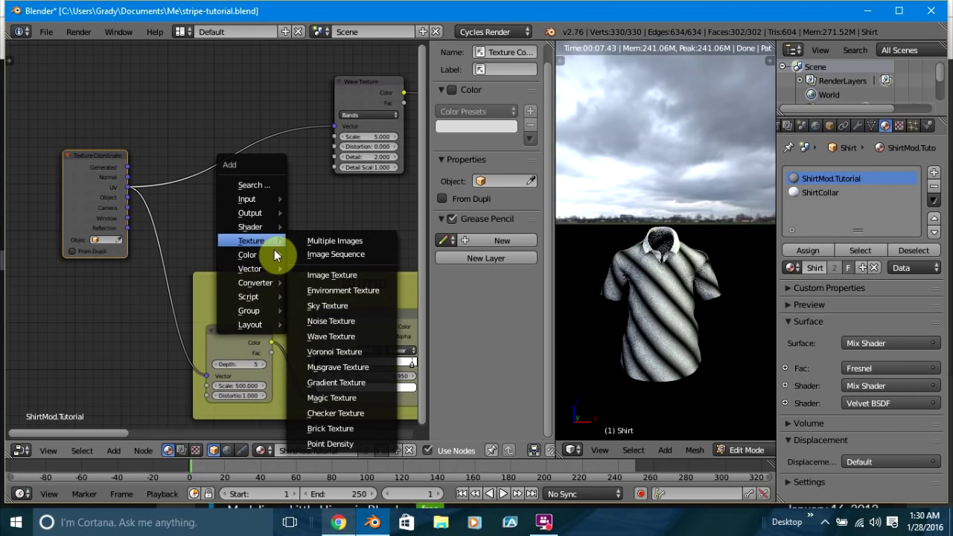
pyautogui.moveTo(266, 268)
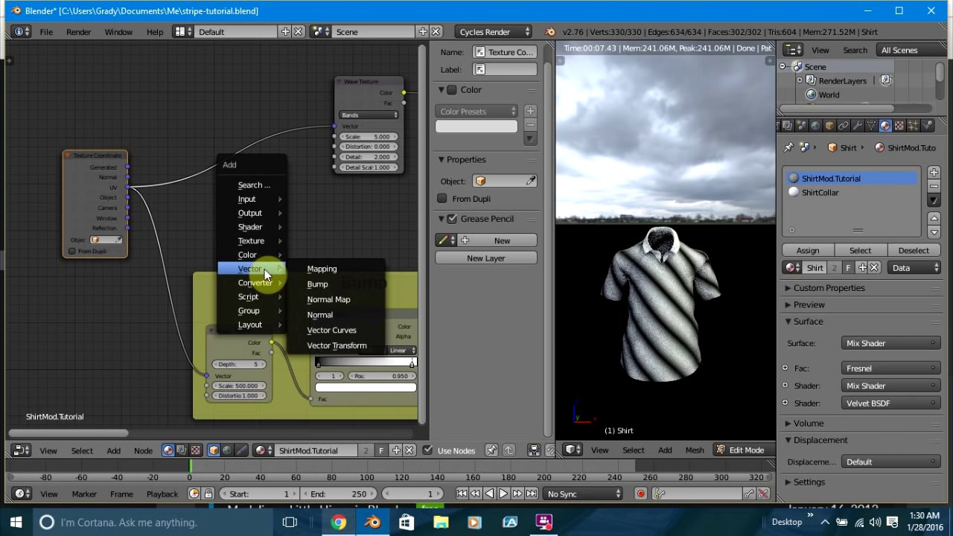
pyautogui.click(322, 260)
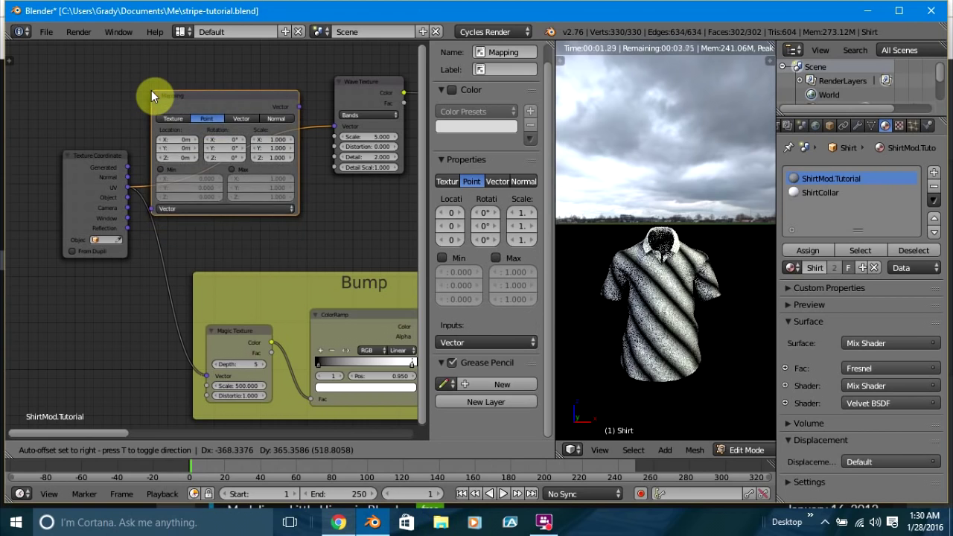
pyautogui.click(152, 92)
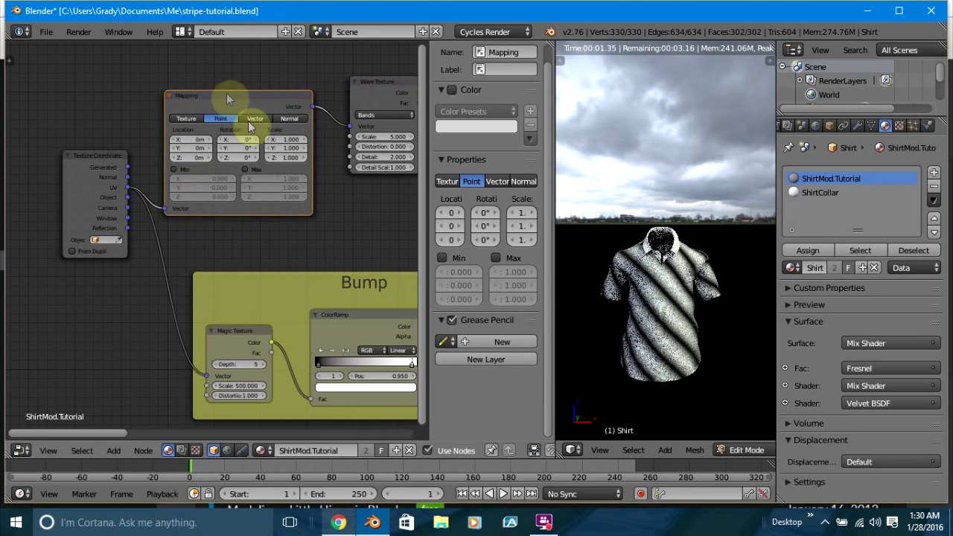
# Try an X rotation of -45° on the Mapping node to straighten the shirt's stripes.
pyautogui.scroll(3, 273, 199)
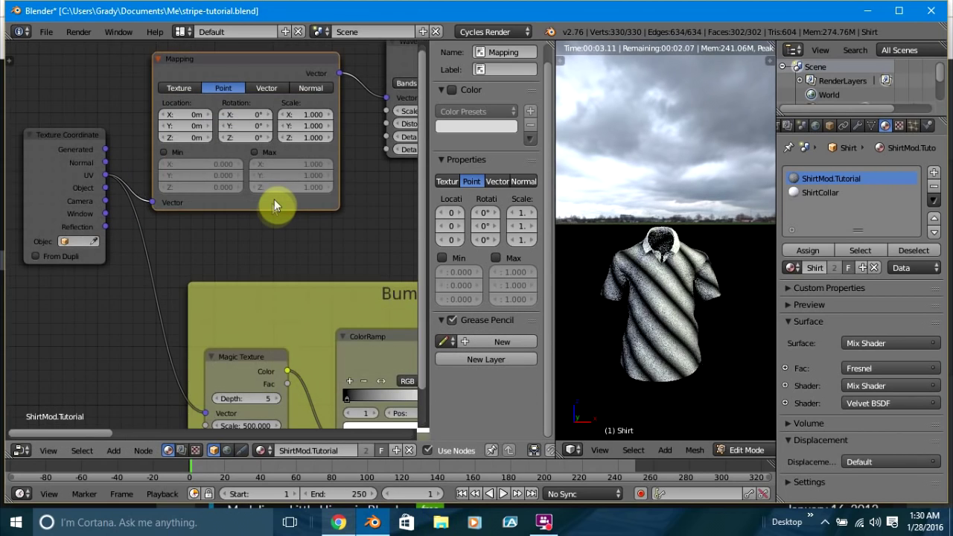
pyautogui.moveTo(271, 270); pyautogui.dragTo(291, 291, button='middle')
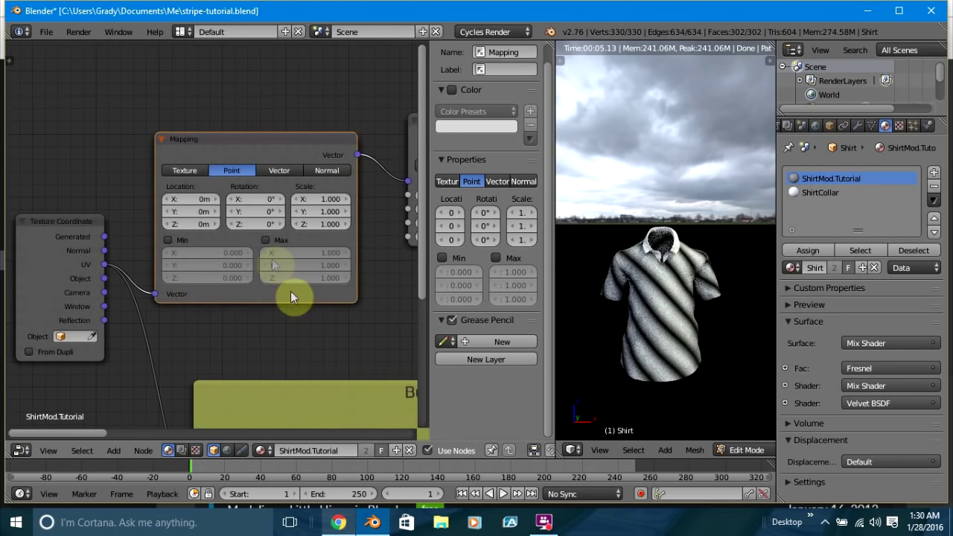
pyautogui.scroll(2, 262, 331)
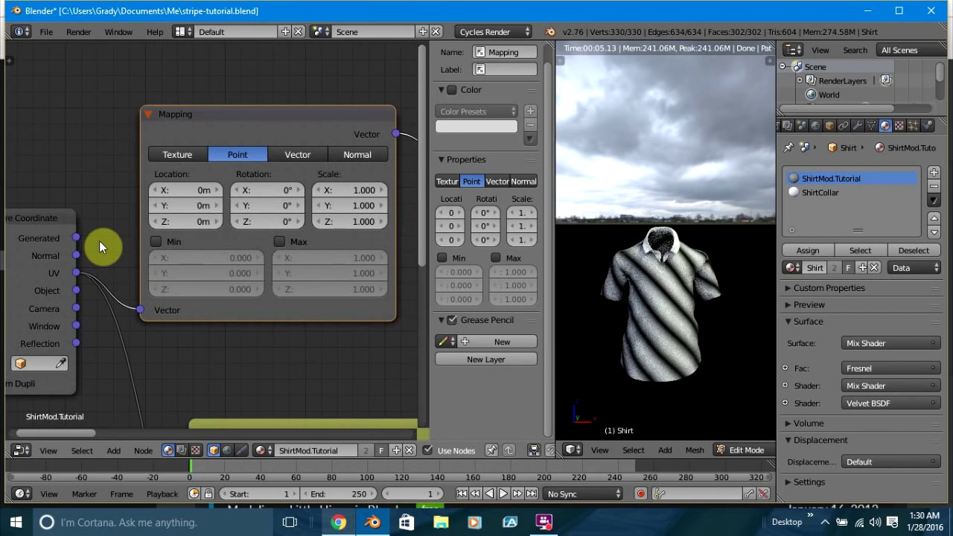
pyautogui.scroll(-1, 99, 241)
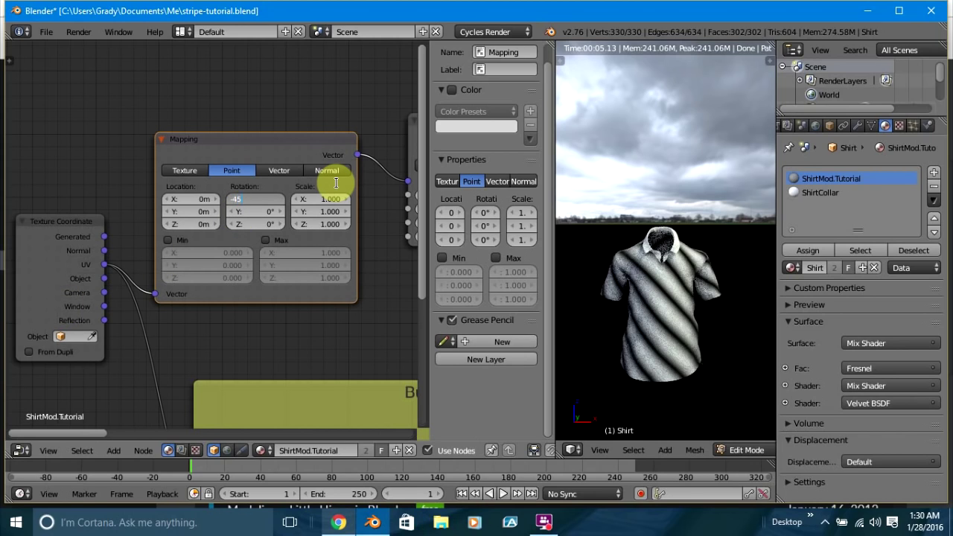
pyautogui.press('Return')
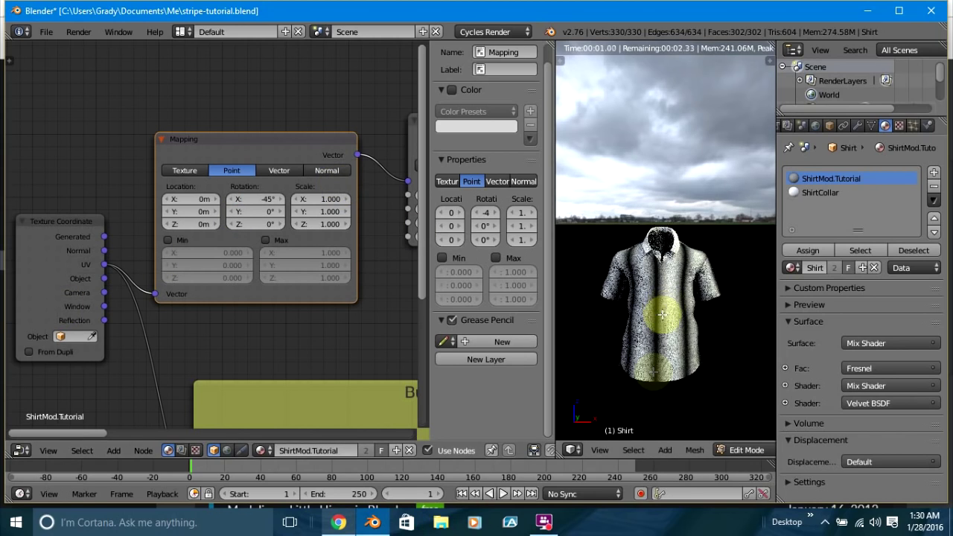
pyautogui.moveTo(274, 200); pyautogui.dragTo(275, 200)
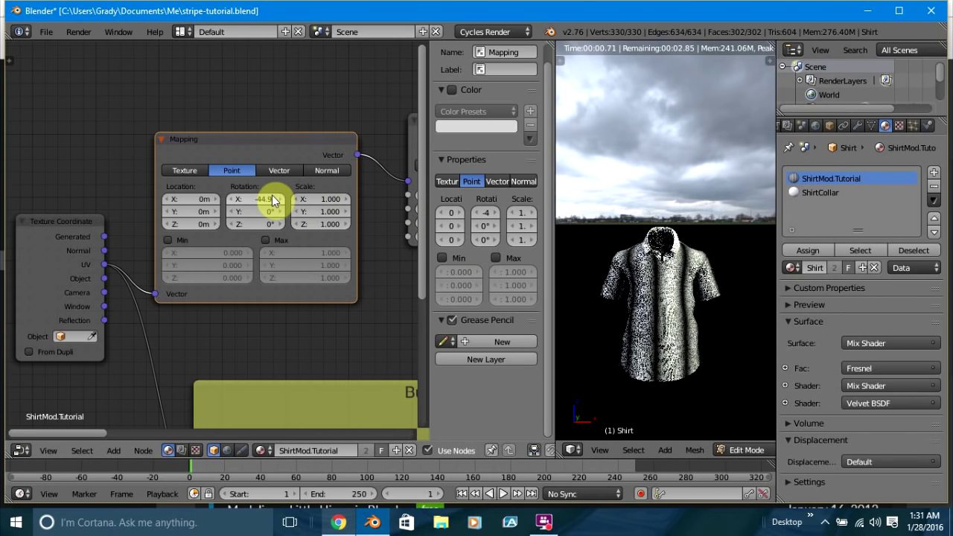
# Reset the Mapping node's X rotation to 0° and set its Y rotation to 45°.
pyautogui.click(273, 199)
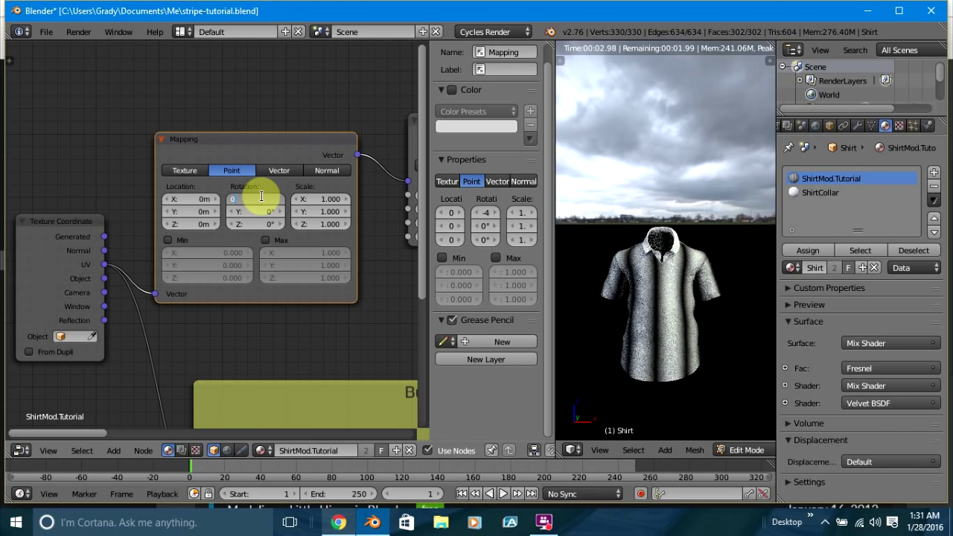
pyautogui.write('0')
pyautogui.press('Tab')
pyautogui.write('45')
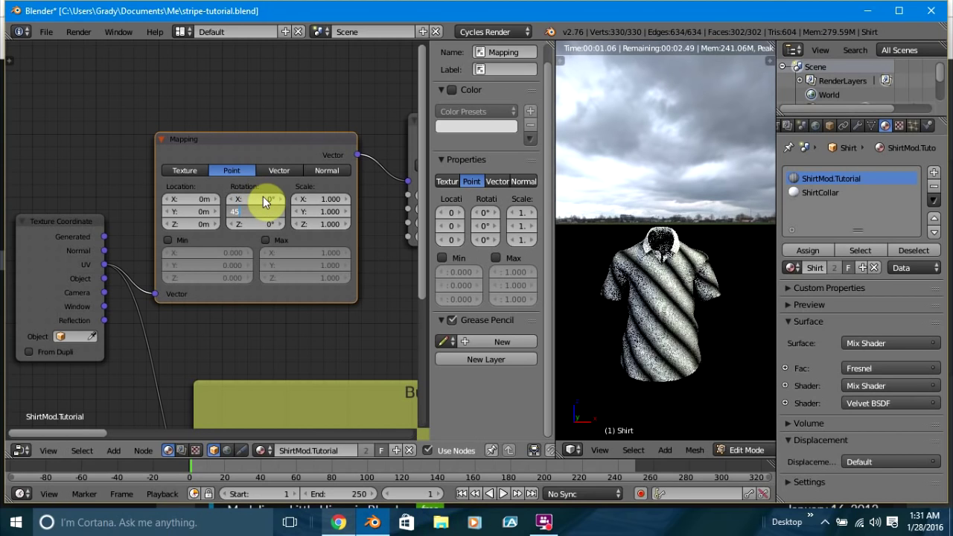
pyautogui.press('Return')
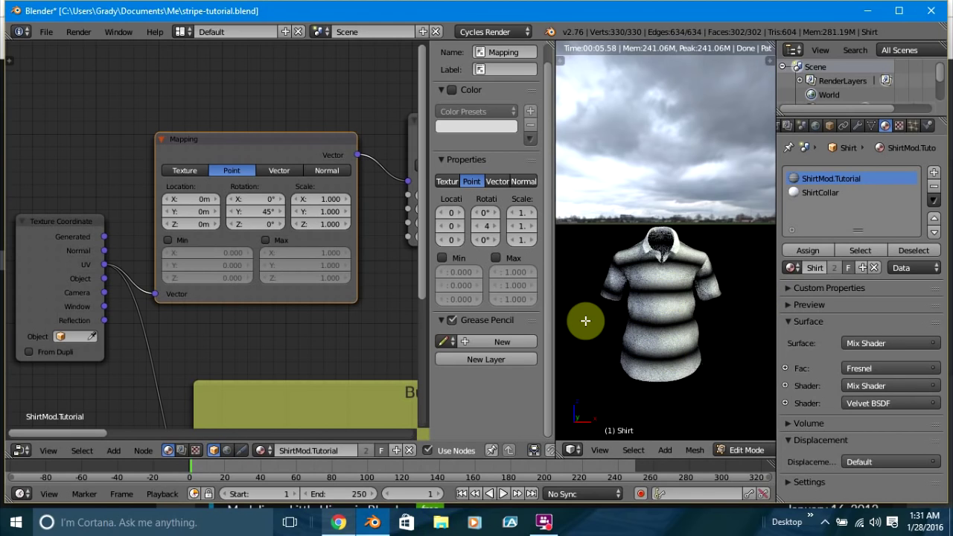
# Set the Wave Texture's scale to 10 and check the stripes from the shirt's side.
pyautogui.moveTo(310, 328); pyautogui.dragTo(211, 353, button='middle')
pyautogui.click(359, 220)
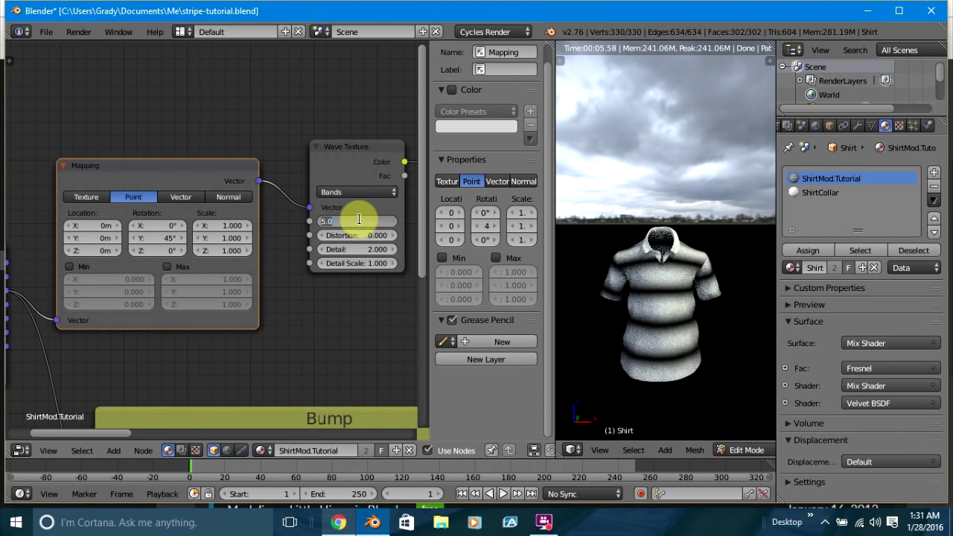
pyautogui.write('10')
pyautogui.press('Return')
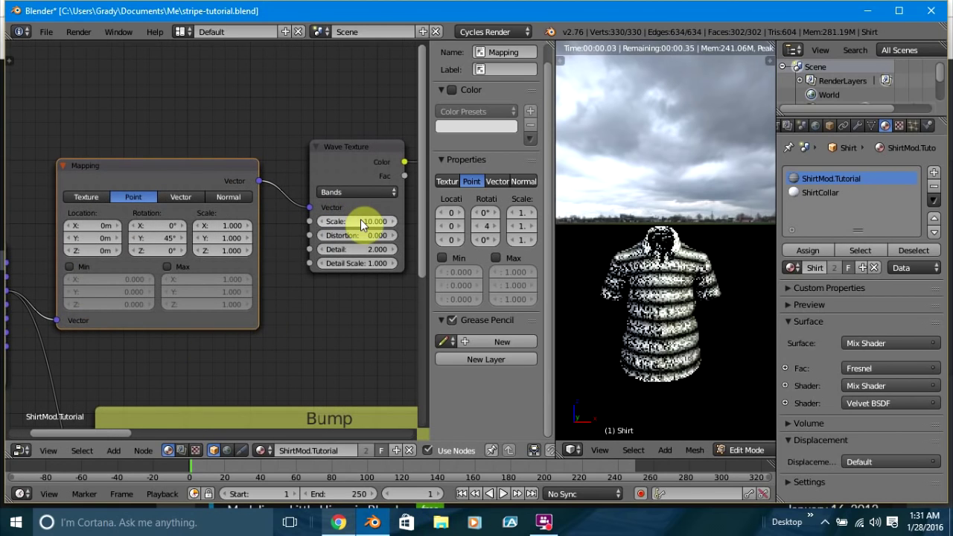
pyautogui.moveTo(667, 367); pyautogui.dragTo(639, 311, button='middle')
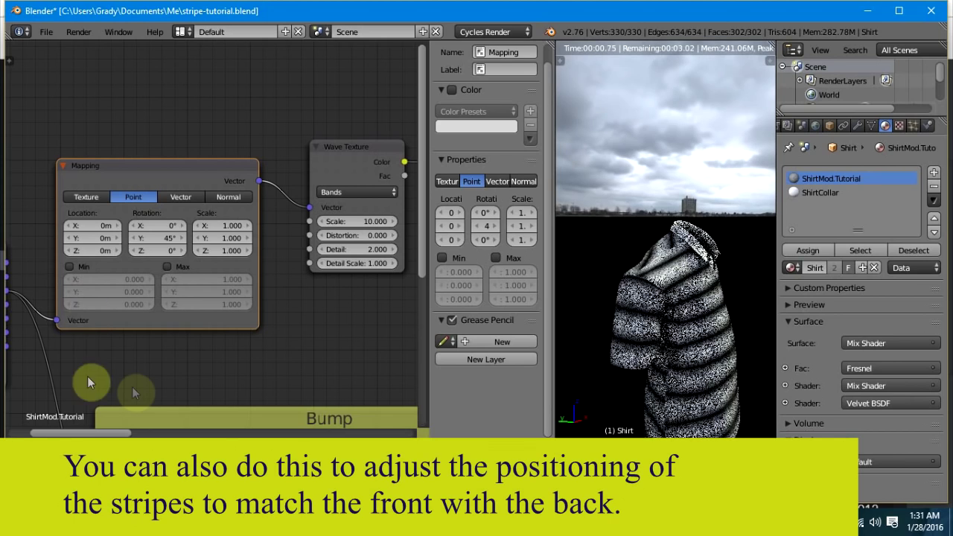
# Switch the node area to the UV/Image Editor and compare the shirt's UV layout with the stripes on its front.
pyautogui.click(90, 418)
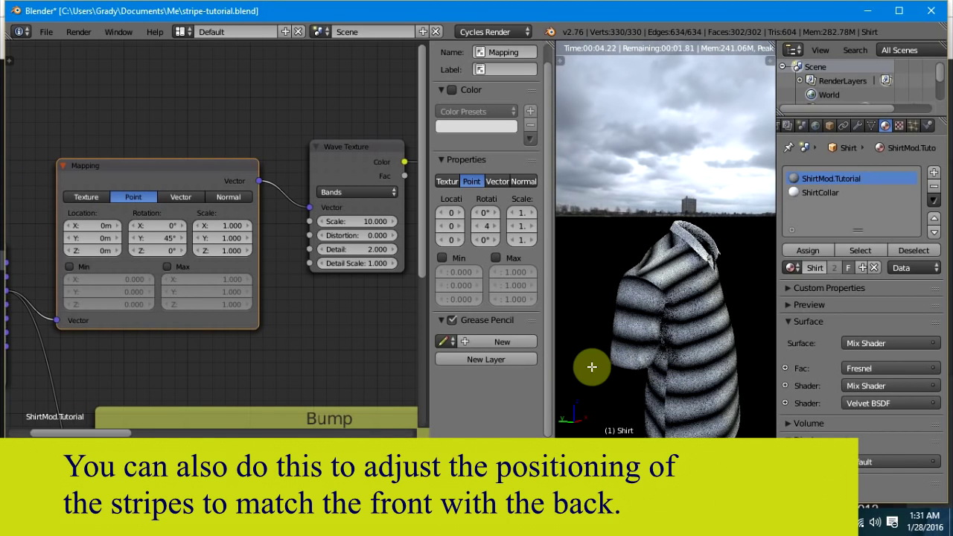
pyautogui.click(16, 435)
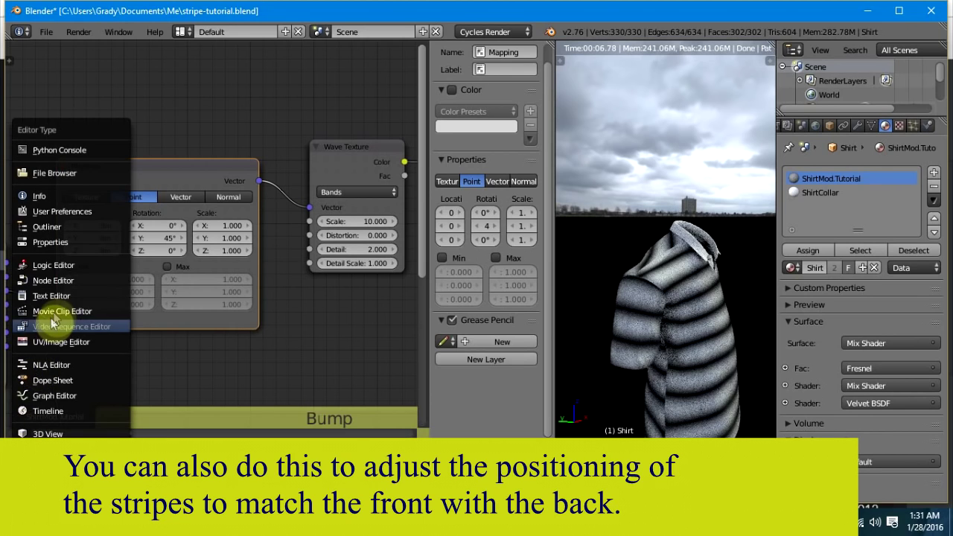
pyautogui.click(53, 342)
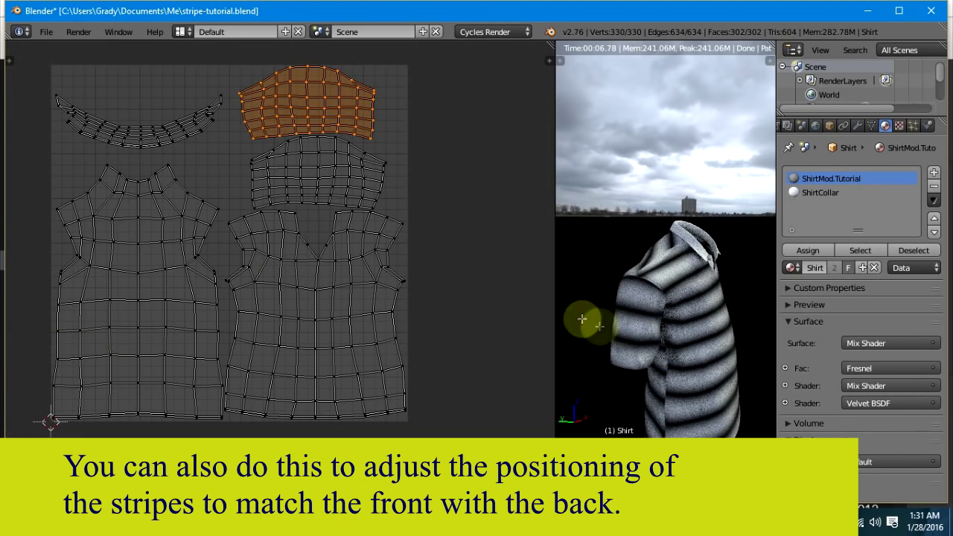
pyautogui.moveTo(734, 334); pyautogui.dragTo(610, 307, button='middle')
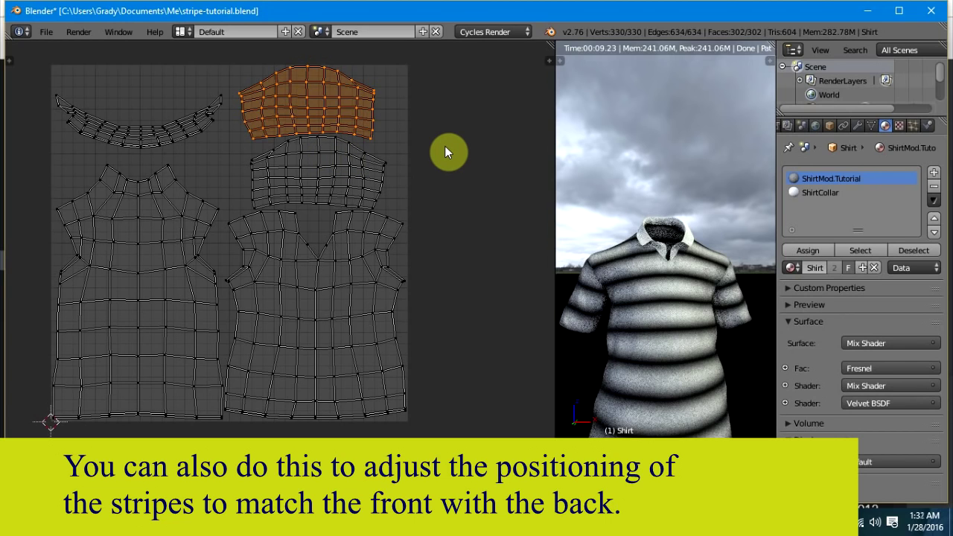
# Try rotating and moving the selected sleeve's UV island to adjust its stripe direction and position.
pyautogui.press('r')
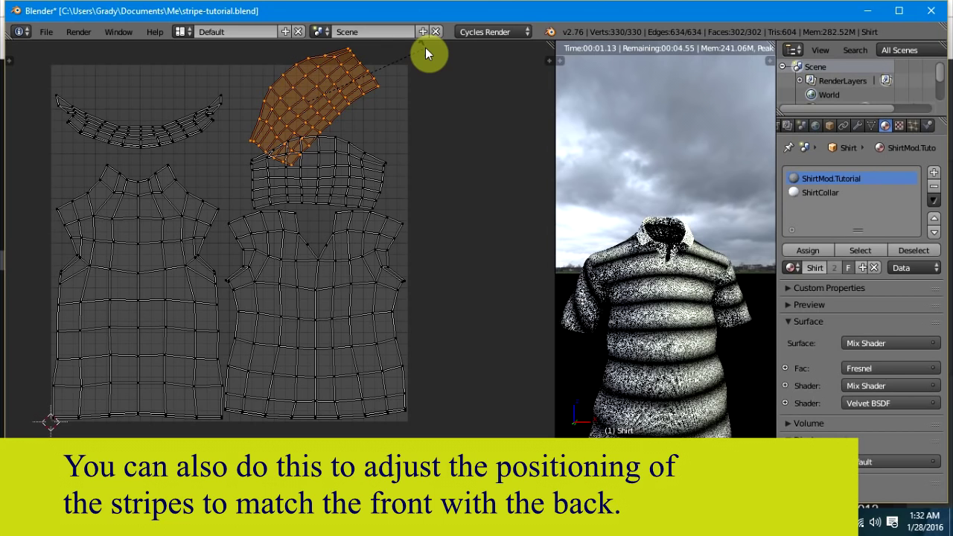
pyautogui.rightClick(425, 48)
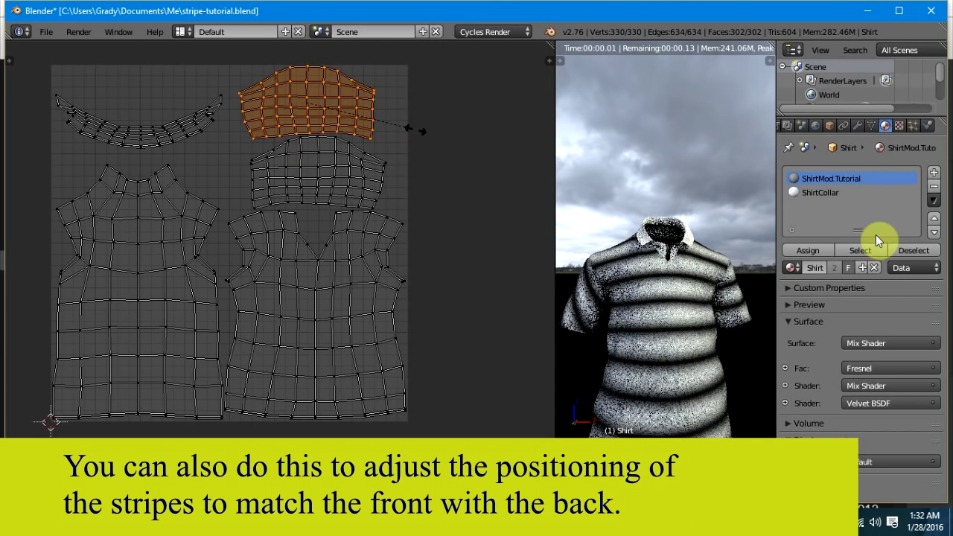
pyautogui.rightClick(334, 250)
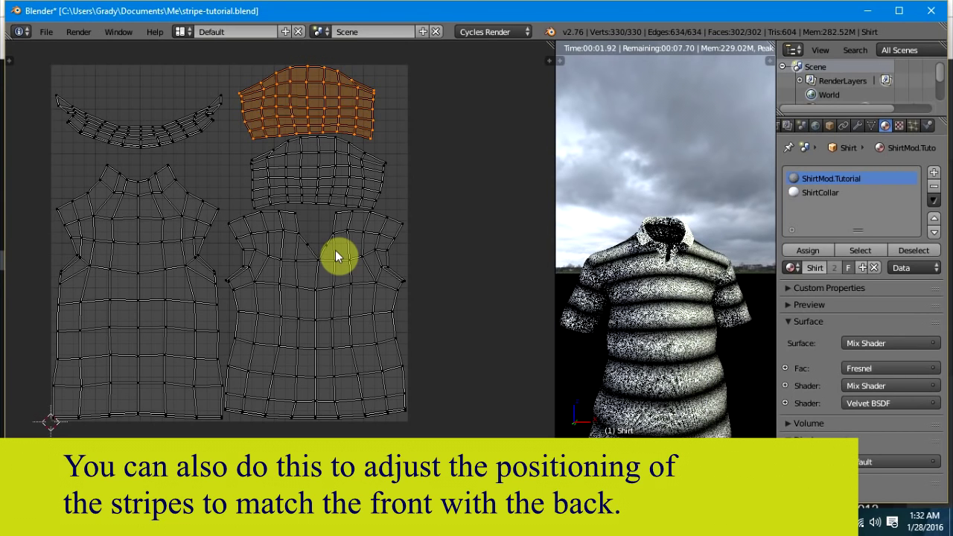
pyautogui.press('g')
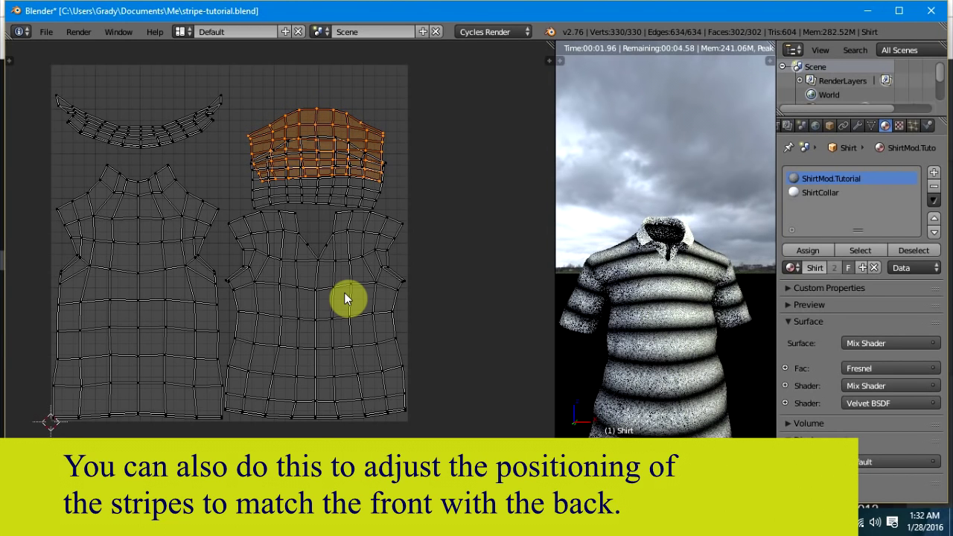
pyautogui.press('Return')
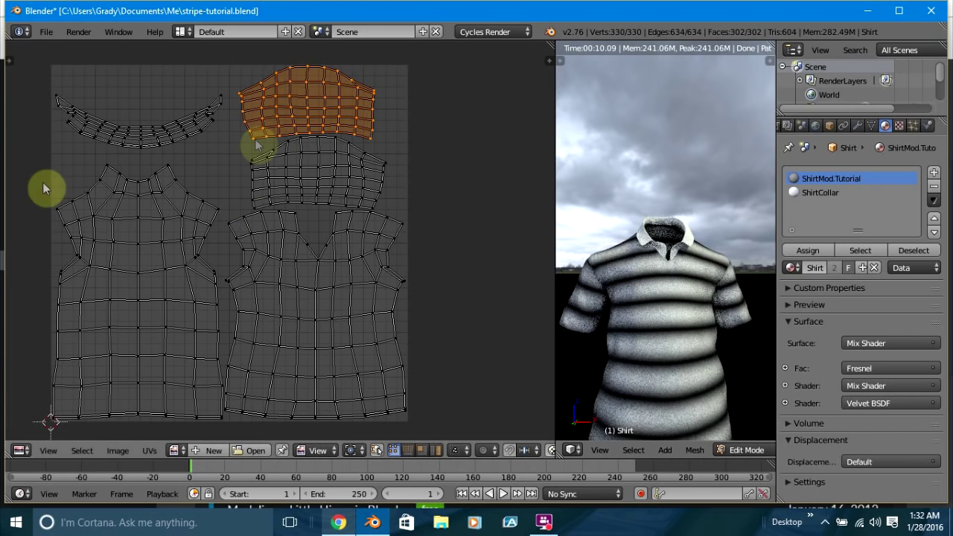
# Switch the UV/Image Editor area back to the Node Editor and inspect the Wave Texture's color link and the stripes up close.
pyautogui.click(22, 451)
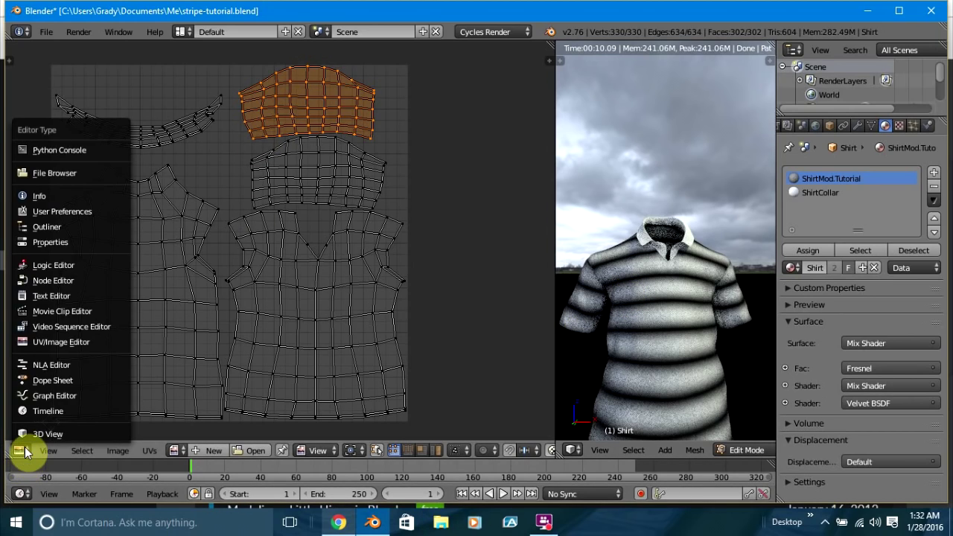
pyautogui.click(55, 281)
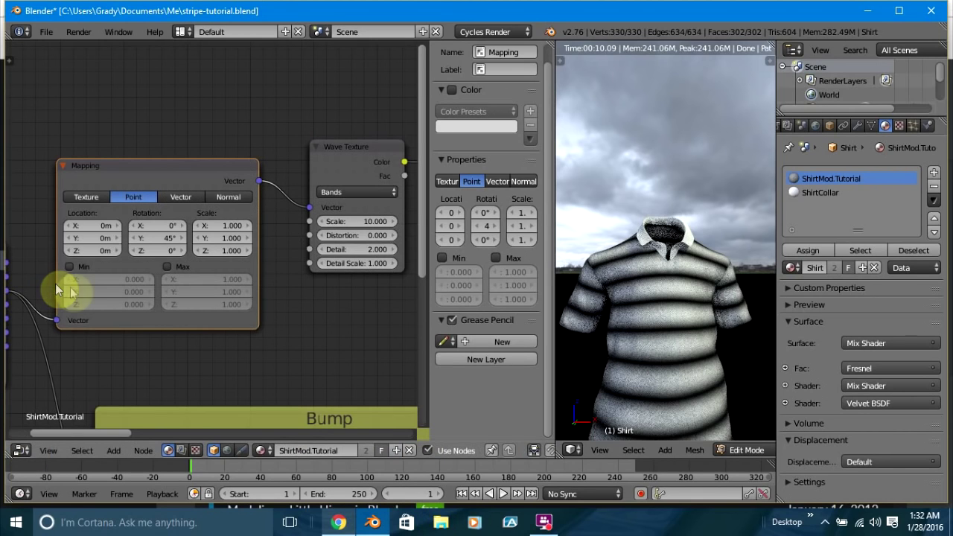
pyautogui.scroll(-5, 337, 322)
pyautogui.moveTo(337, 323); pyautogui.dragTo(201, 335, button='middle')
pyautogui.moveTo(258, 341); pyautogui.dragTo(164, 318, button='middle')
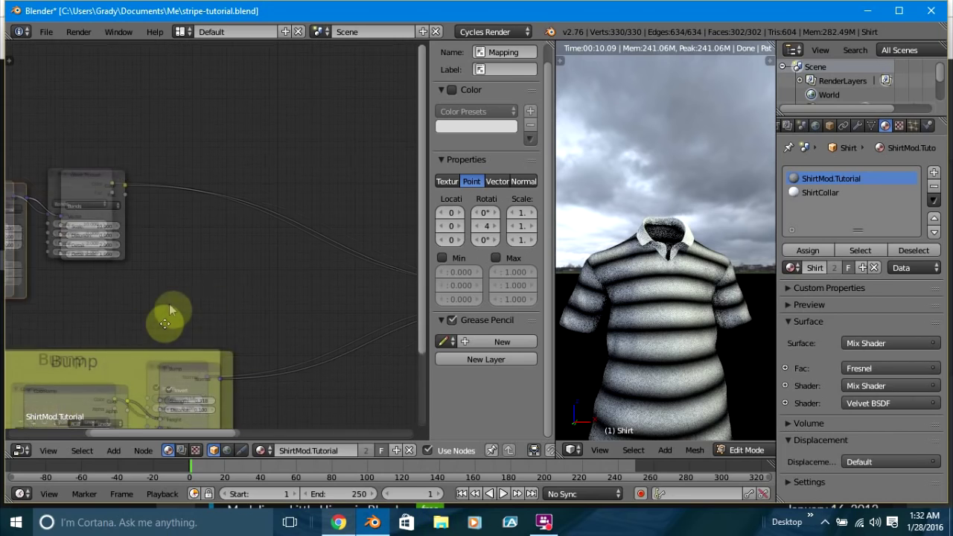
pyautogui.scroll(4, 213, 302)
pyautogui.scroll(5, 596, 330)
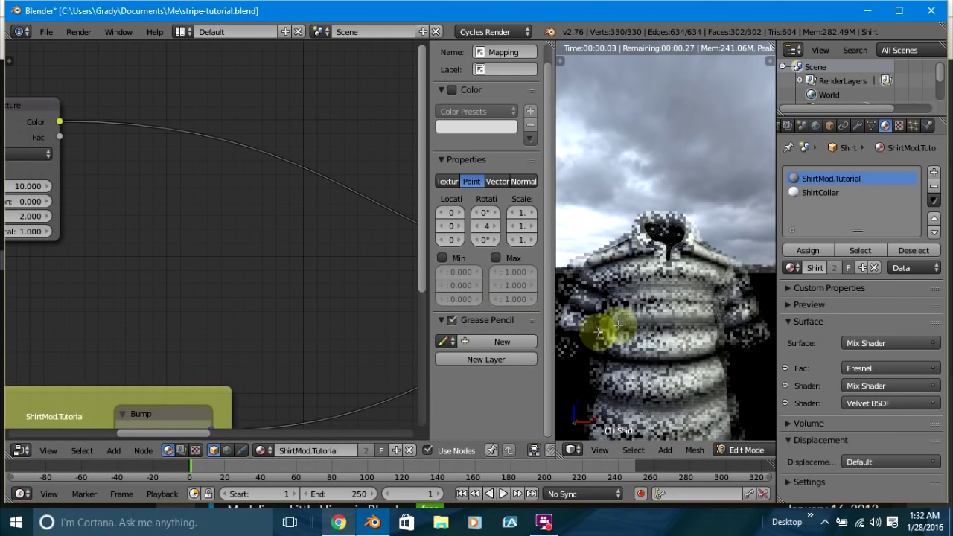
pyautogui.scroll(-5, 639, 350)
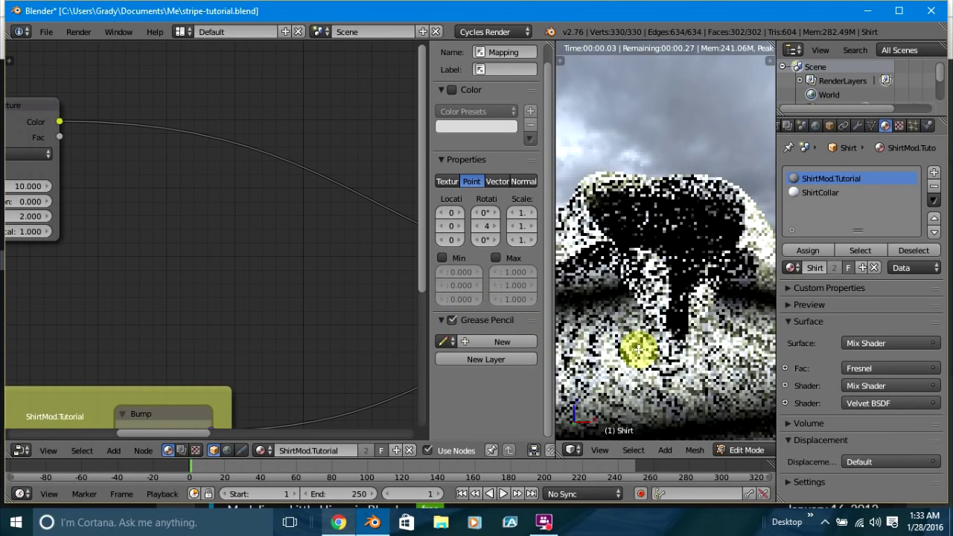
# Check the soft stripe edges up close and insert a ColorRamp node on the Wave Texture's color link.
pyautogui.scroll(5, 638, 347)
pyautogui.scroll(-3, 680, 278)
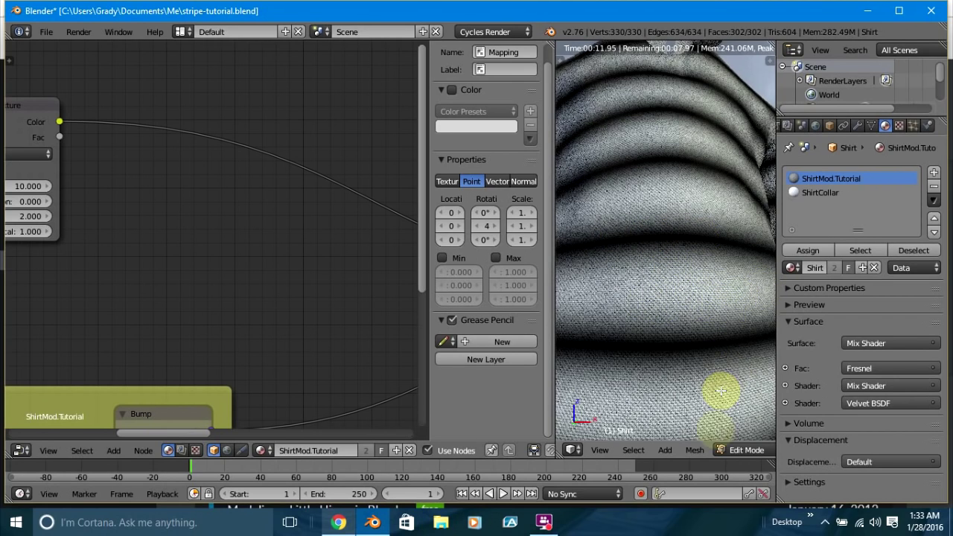
pyautogui.scroll(-2, 260, 241)
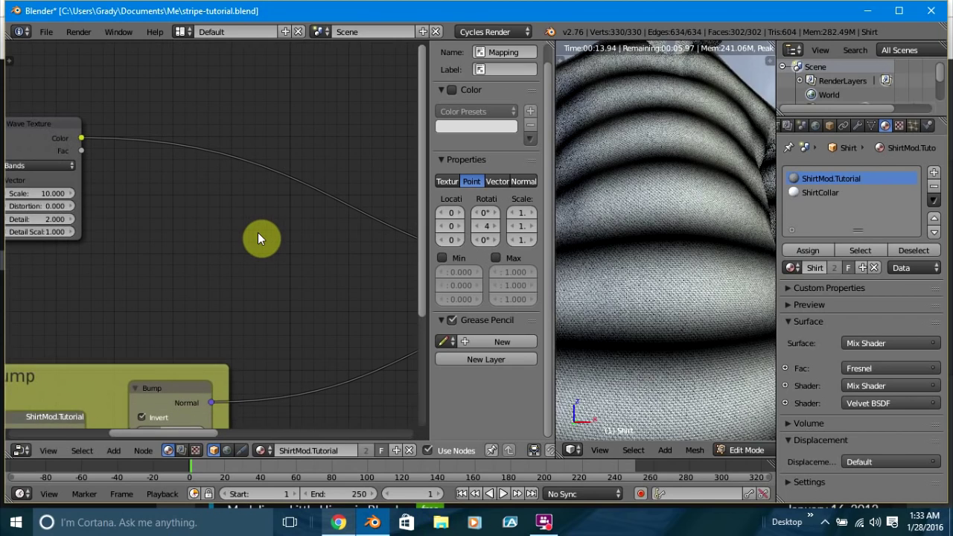
pyautogui.scroll(1, 69, 209)
pyautogui.scroll(-4, 646, 212)
pyautogui.moveTo(655, 240); pyautogui.dragTo(625, 308, button='middle')
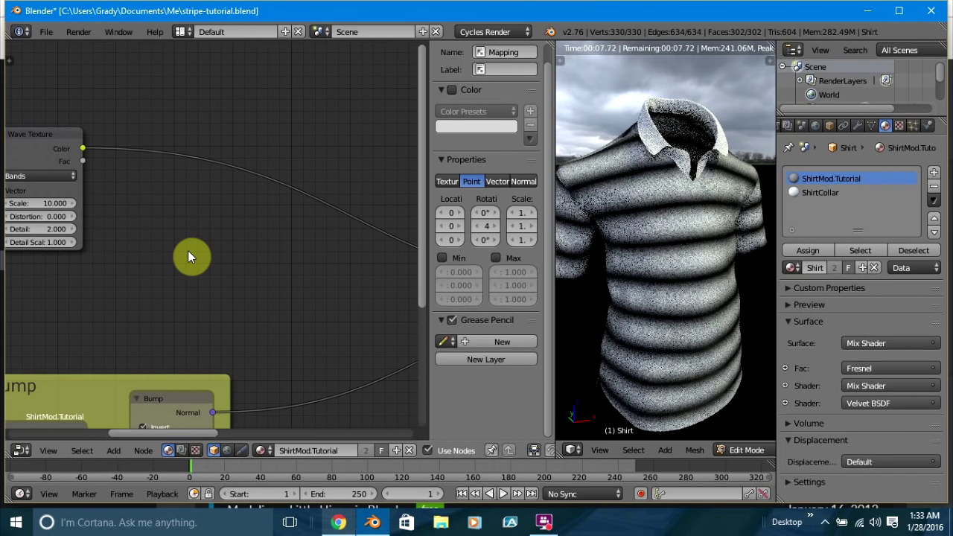
pyautogui.hotkey('shift', 'a')
pyautogui.moveTo(188, 255)
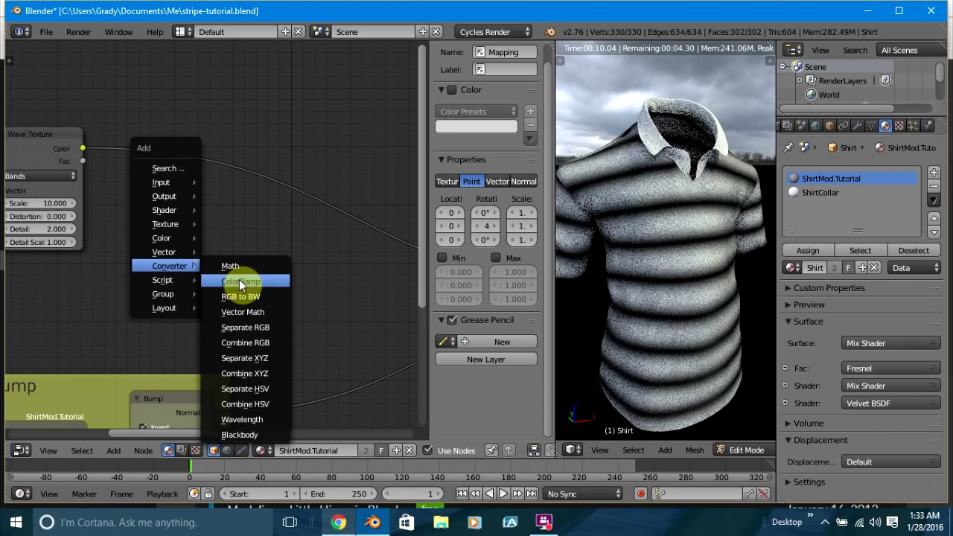
pyautogui.click(239, 281)
pyautogui.click(133, 117)
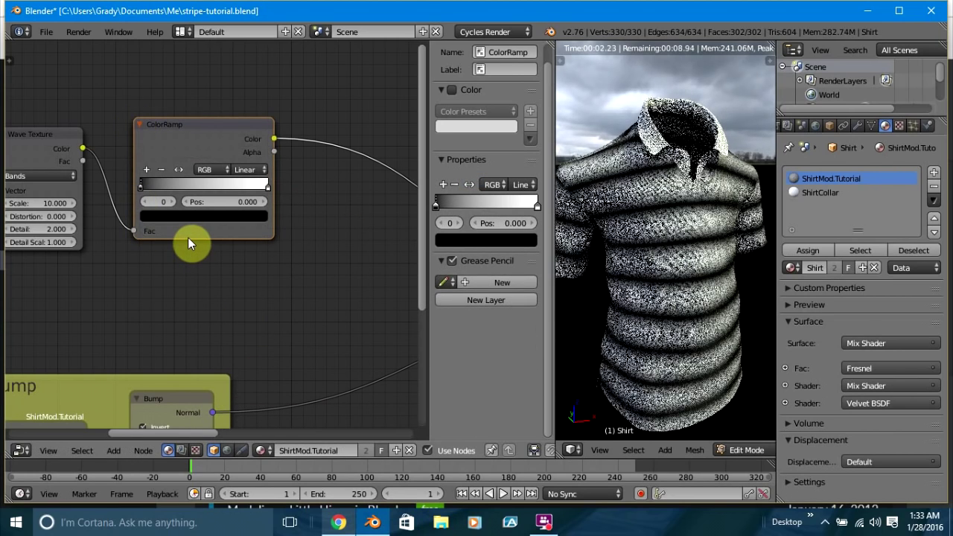
# Bring the ColorRamp's black and white stops together near the middle, white at about 0.45, and set the interpolation to Constant.
pyautogui.scroll(2, 189, 243)
pyautogui.scroll(1, 51, 208)
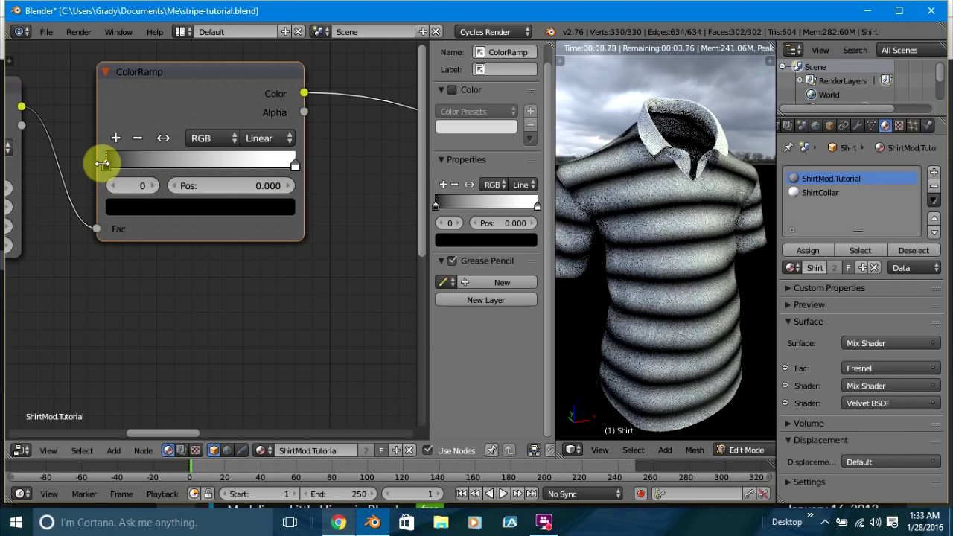
pyautogui.click(182, 171)
pyautogui.moveTo(272, 171); pyautogui.dragTo(186, 172)
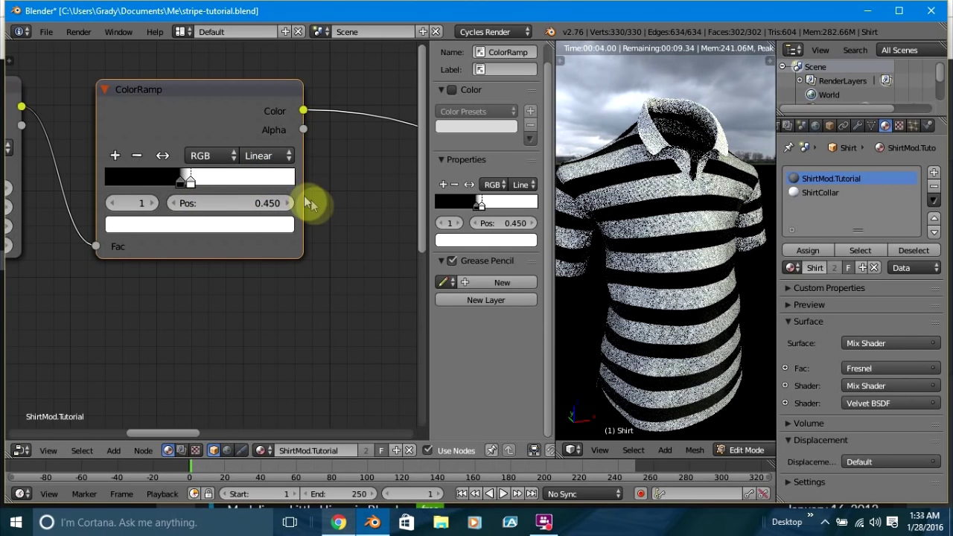
pyautogui.click(274, 155)
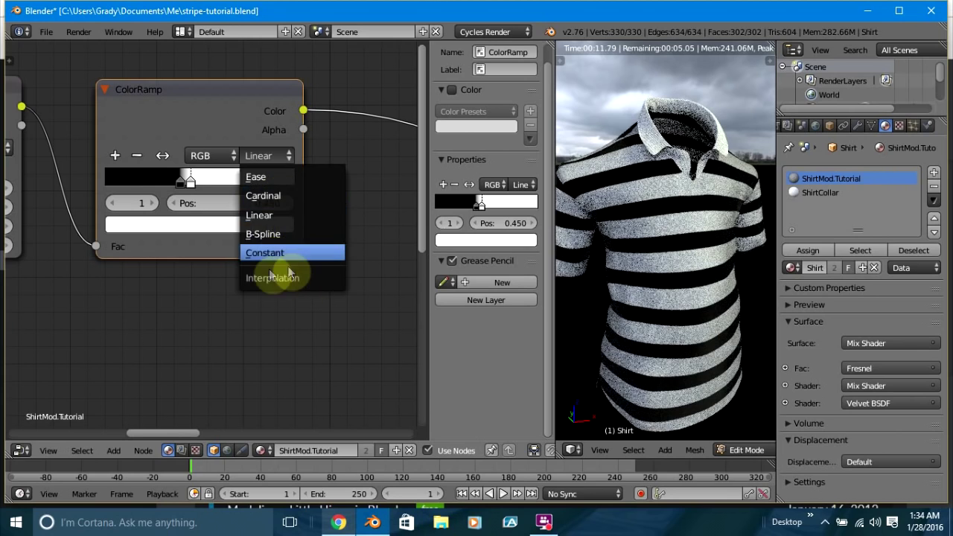
pyautogui.click(261, 156)
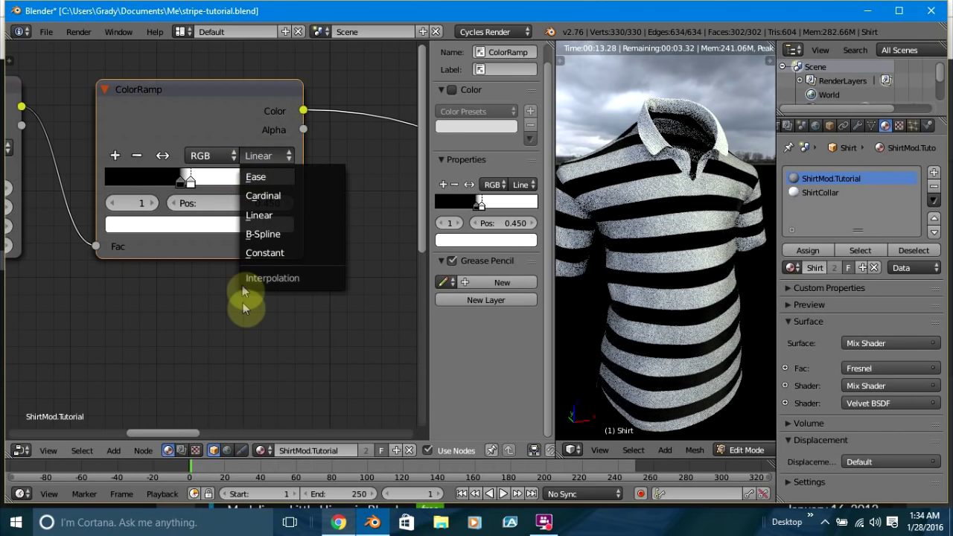
pyautogui.click(262, 257)
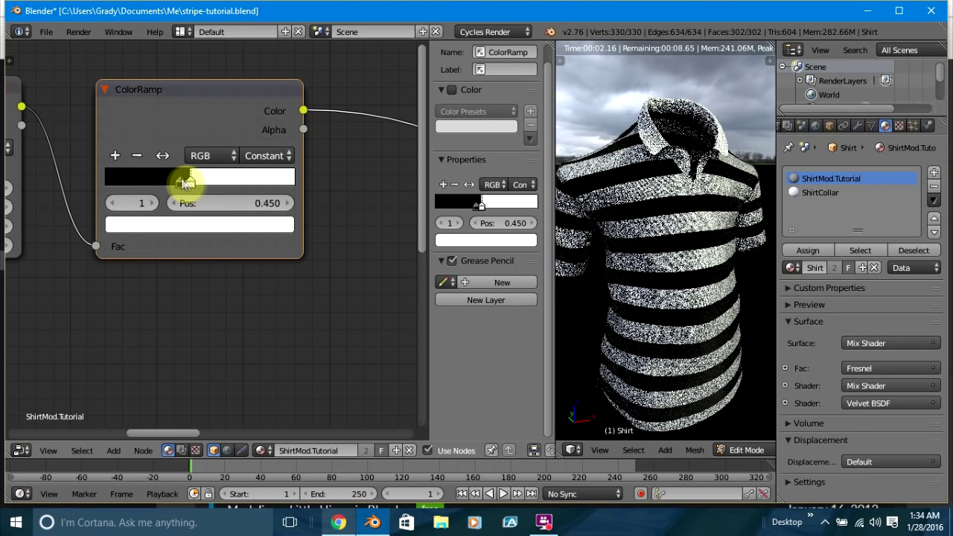
# Move the ColorRamp's black stop to 0 and its white stop to about 0.105 to thin the dark stripes.
pyautogui.moveTo(180, 178); pyautogui.dragTo(27, 191)
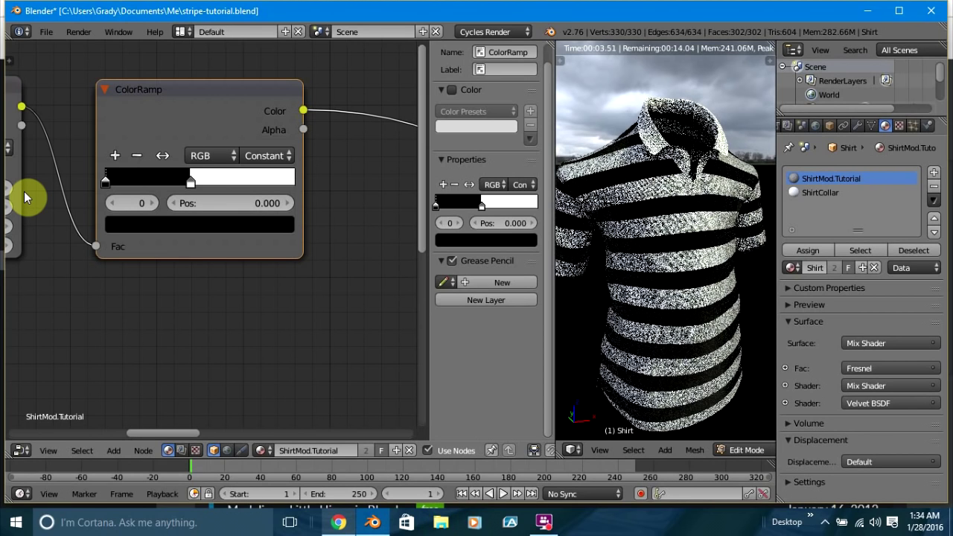
pyautogui.click(189, 183)
pyautogui.moveTo(166, 188); pyautogui.dragTo(136, 185)
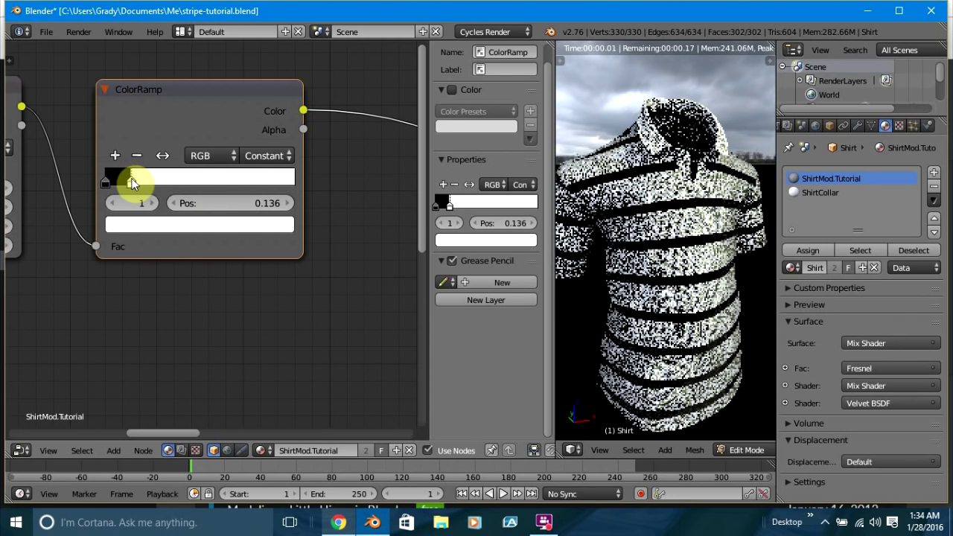
pyautogui.moveTo(125, 180); pyautogui.dragTo(123, 181)
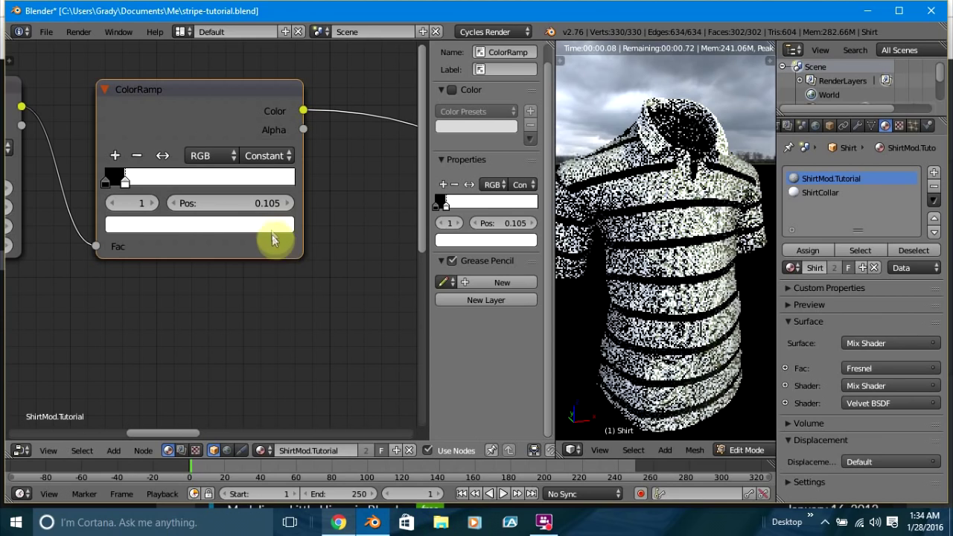
# Test other positions for the ColorRamp stops and set the white stop's position to 0.1.
pyautogui.click(262, 202)
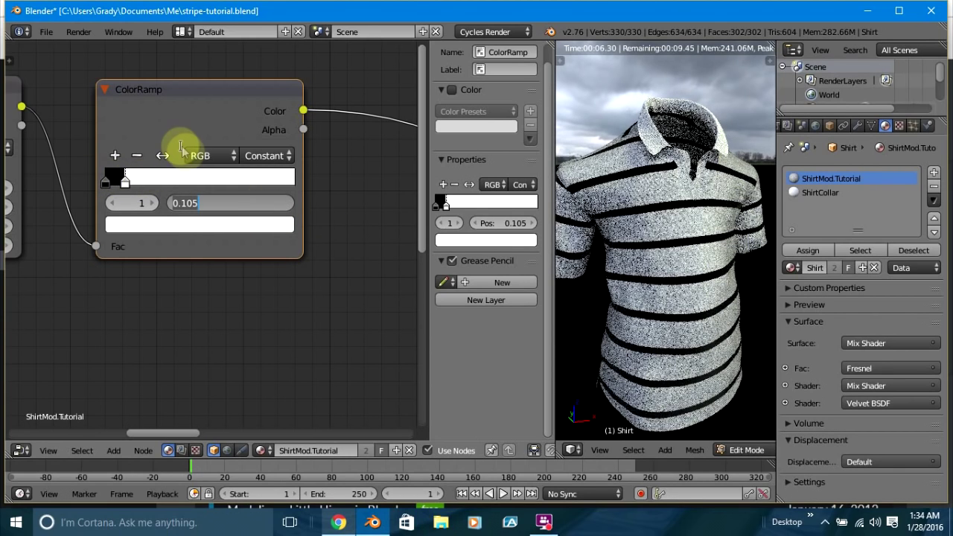
pyautogui.press('Return')
pyautogui.moveTo(125, 188); pyautogui.dragTo(209, 201)
pyautogui.moveTo(106, 186); pyautogui.dragTo(137, 189)
pyautogui.click(274, 226)
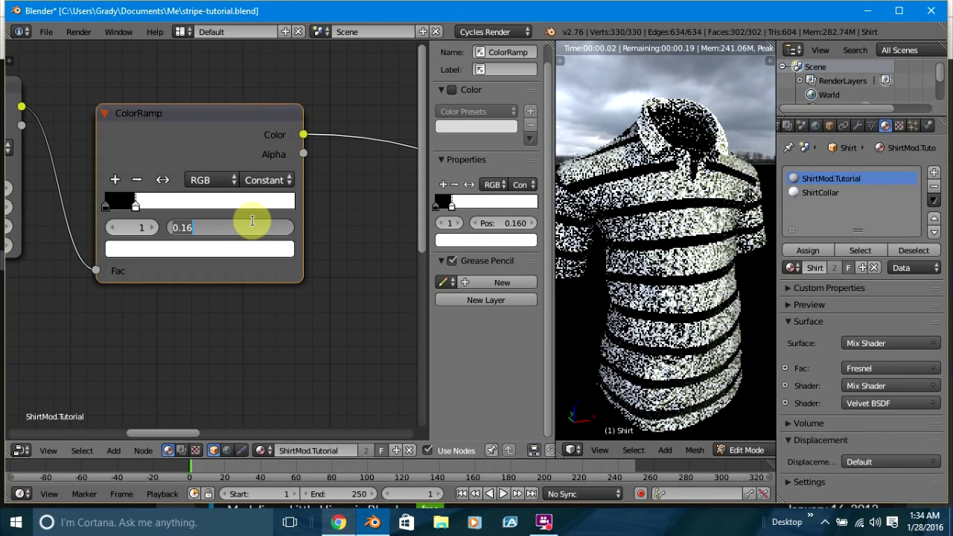
pyautogui.press('BackSpace')
pyautogui.press('Return')
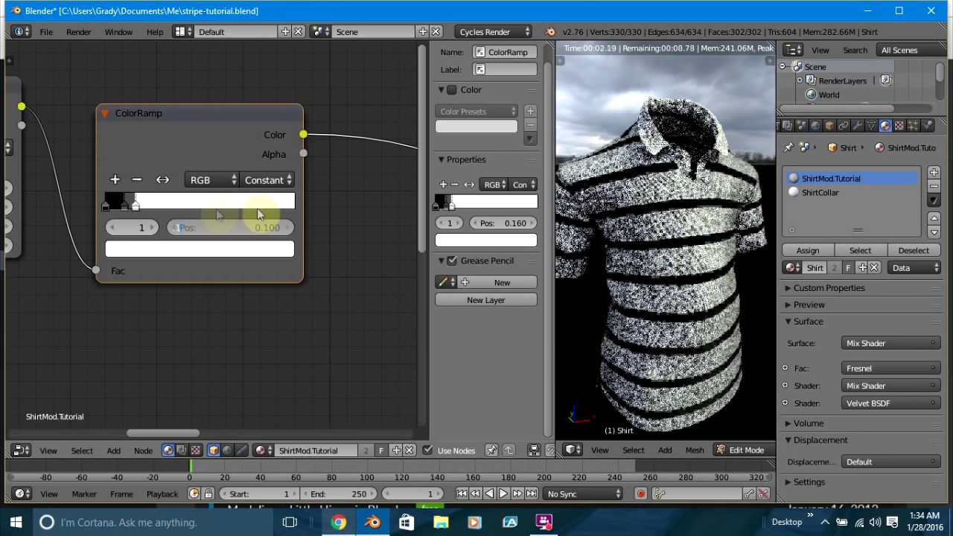
# Insert a Mix color node after the ColorRamp and connect the ramp's color output to the mix factor.
pyautogui.moveTo(351, 359); pyautogui.dragTo(233, 332, button='middle')
pyautogui.scroll(-1, 301, 357)
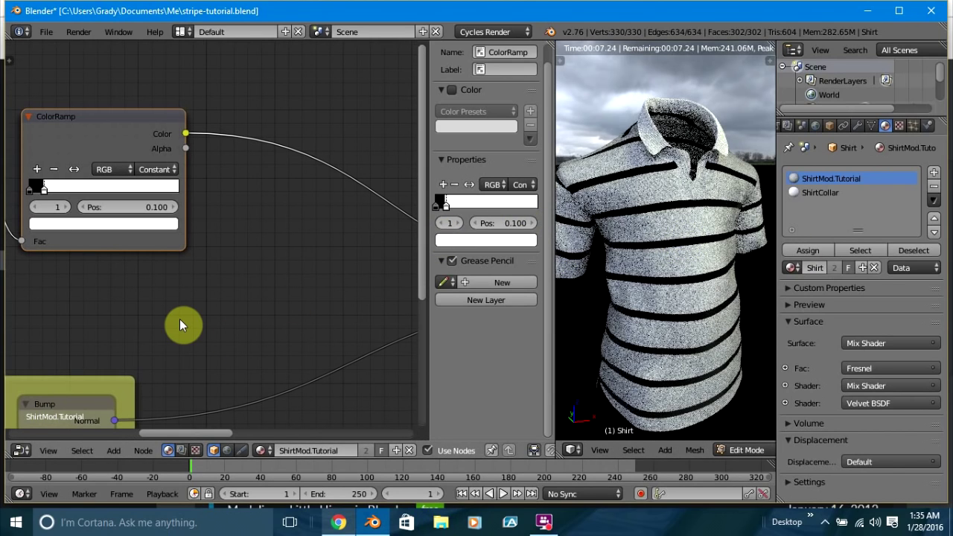
pyautogui.hotkey('shift', 'a')
pyautogui.moveTo(168, 290)
pyautogui.click(251, 291)
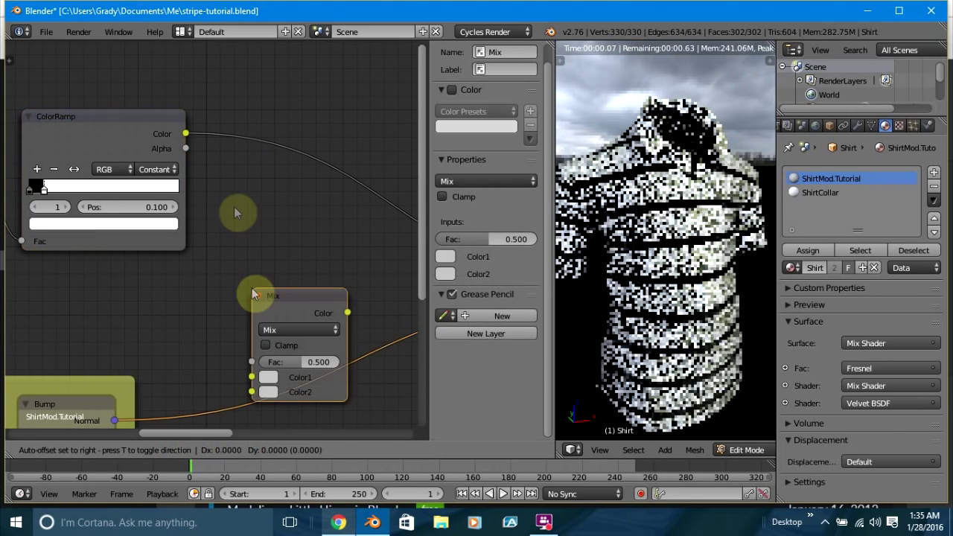
pyautogui.click(246, 147)
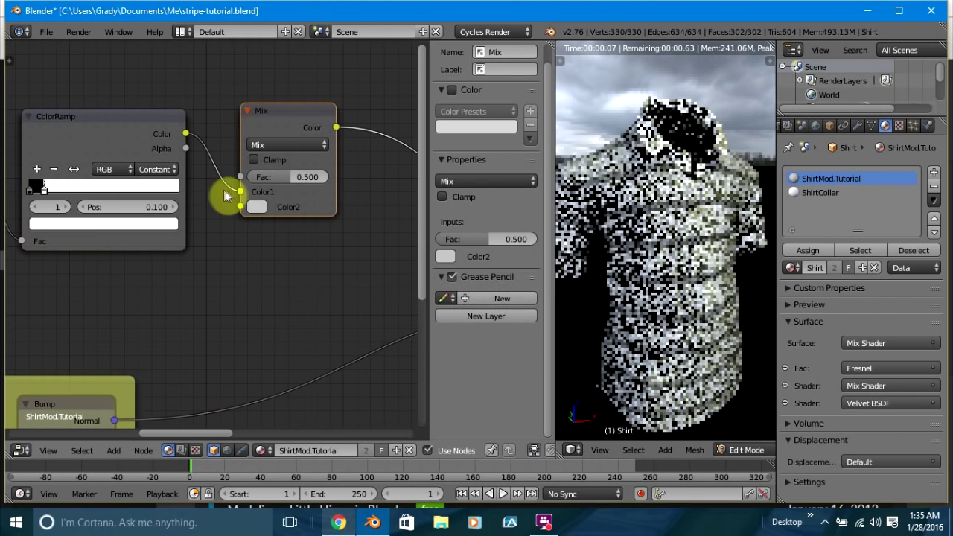
pyautogui.moveTo(240, 193)
pyautogui.mouseDown()
pyautogui.moveTo(198, 186)
pyautogui.moveTo(202, 172)
pyautogui.moveTo(239, 177)
pyautogui.mouseUp()
# Set the Mix node's Color2 to white and its Color1 to a dark navy blue.
pyautogui.click(257, 206)
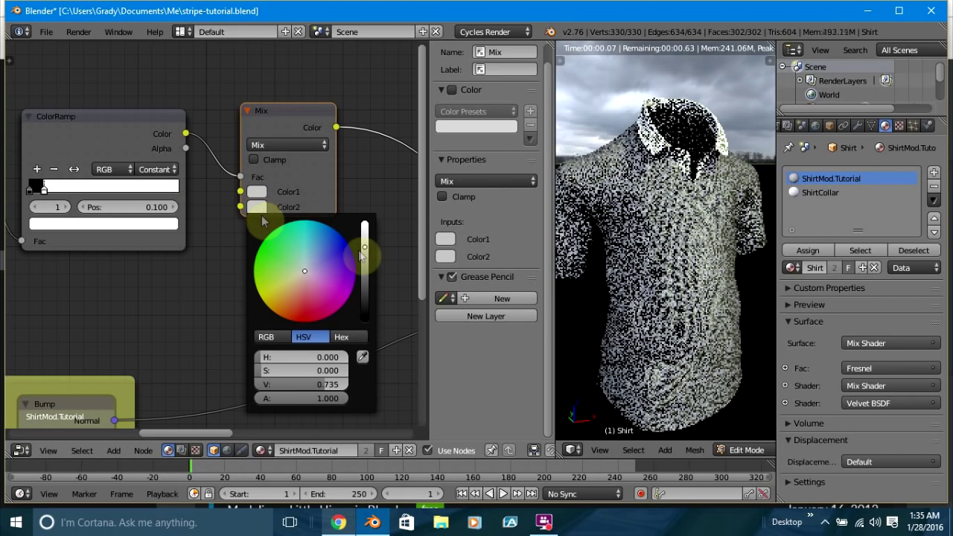
pyautogui.click(365, 224)
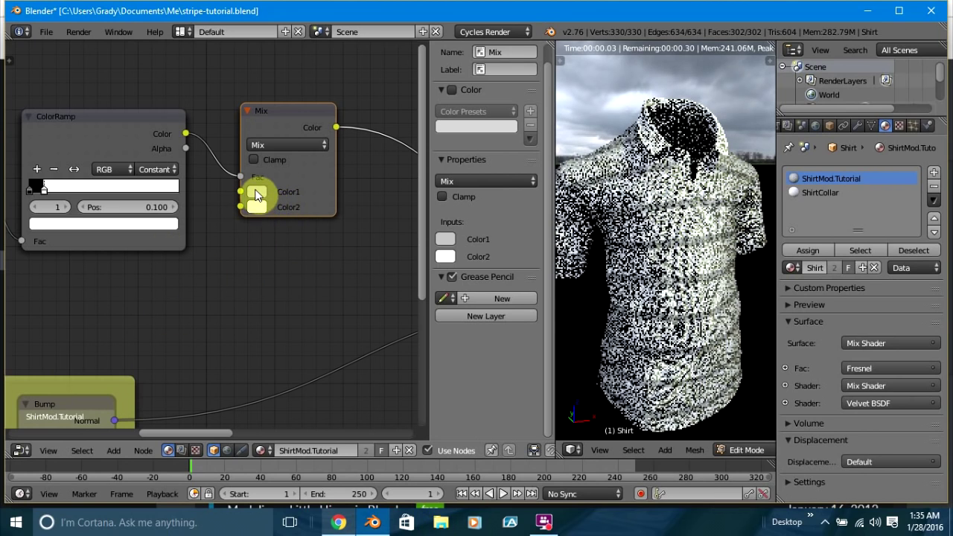
pyautogui.click(257, 195)
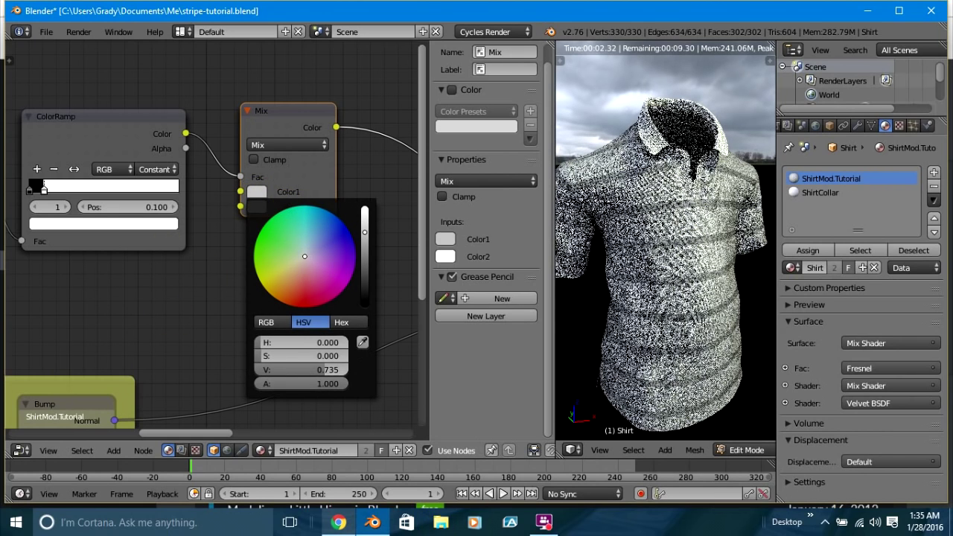
pyautogui.click(306, 307)
pyautogui.moveTo(305, 307)
pyautogui.mouseDown()
pyautogui.moveTo(340, 213)
pyautogui.moveTo(364, 221)
pyautogui.moveTo(364, 261)
pyautogui.mouseUp()
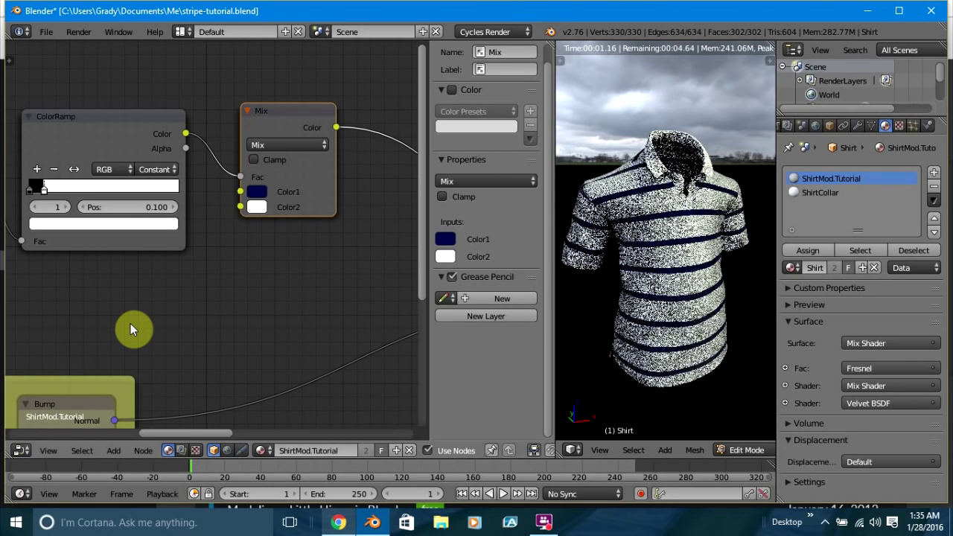
# Try a Wave Texture scale of 5 to get fewer, wider stripes on the shirt.
pyautogui.moveTo(131, 330); pyautogui.dragTo(292, 304, button='middle')
pyautogui.scroll(4, 138, 209)
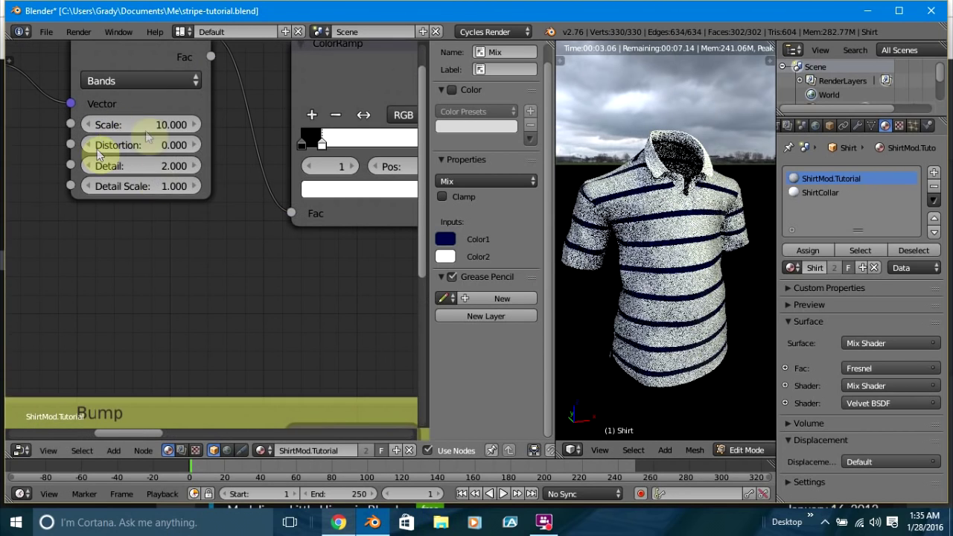
pyautogui.click(161, 125)
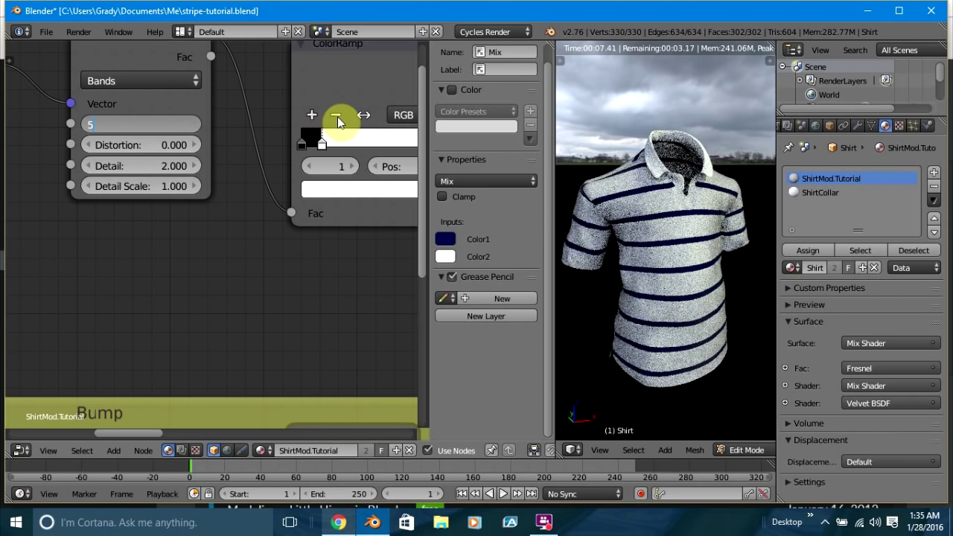
pyautogui.press('Return')
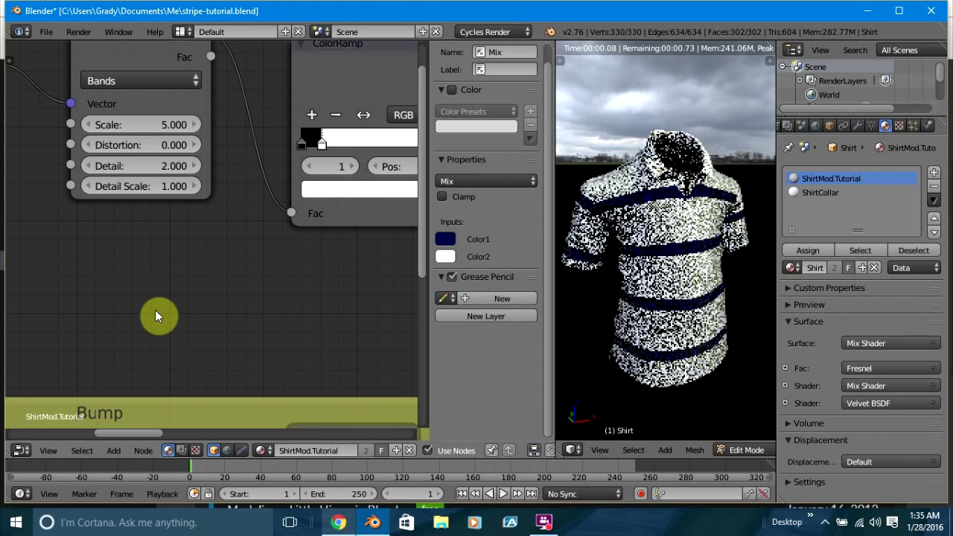
# Try very fine stripes with Wave Texture scales of 1000 and 200.
pyautogui.click(107, 123)
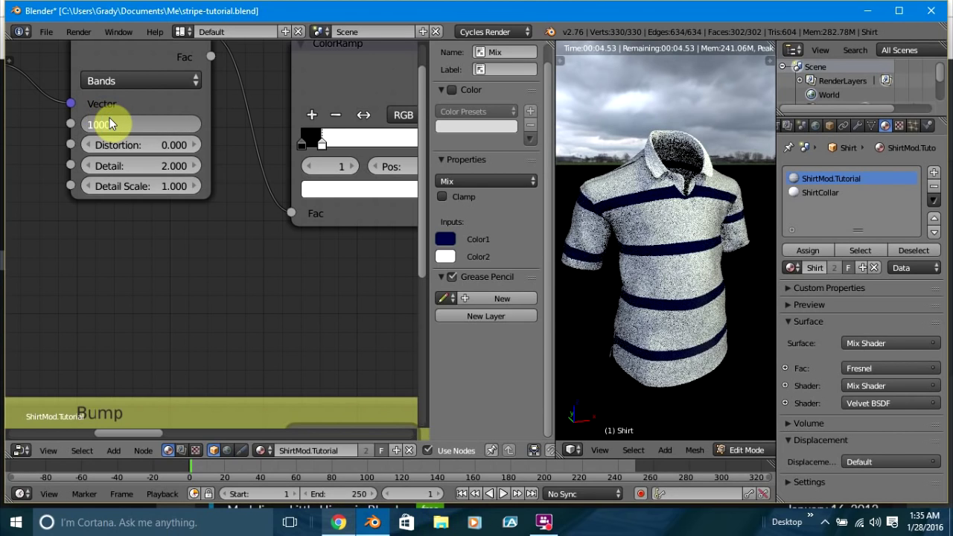
pyautogui.press('Return')
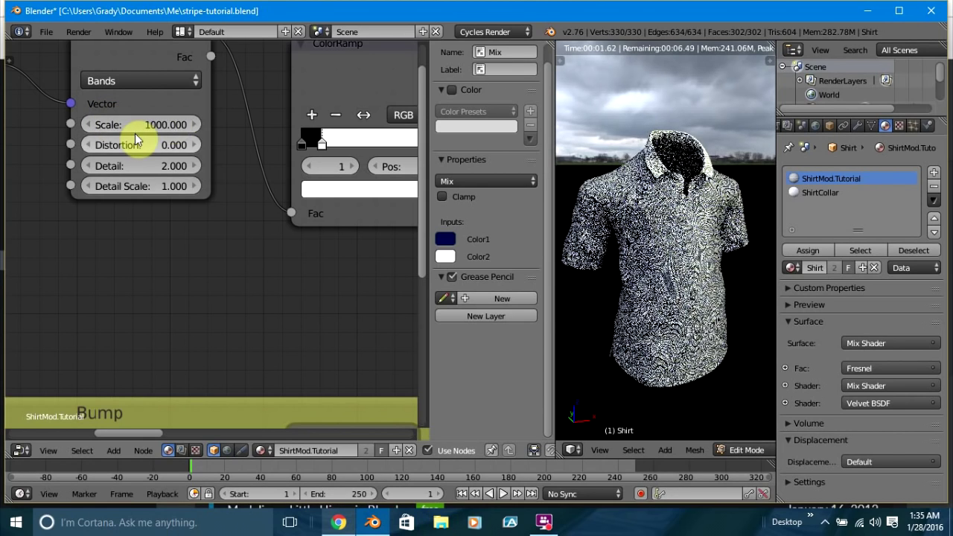
pyautogui.click(134, 124)
pyautogui.write('200')
pyautogui.press('Return')
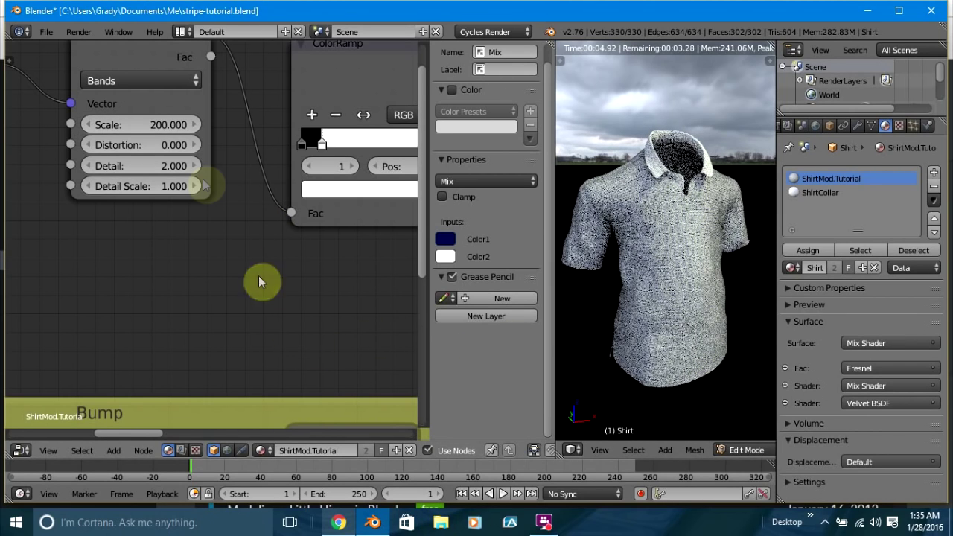
# Try a Wave Texture scale of 60 for thin, closely spaced stripes.
pyautogui.click(116, 123)
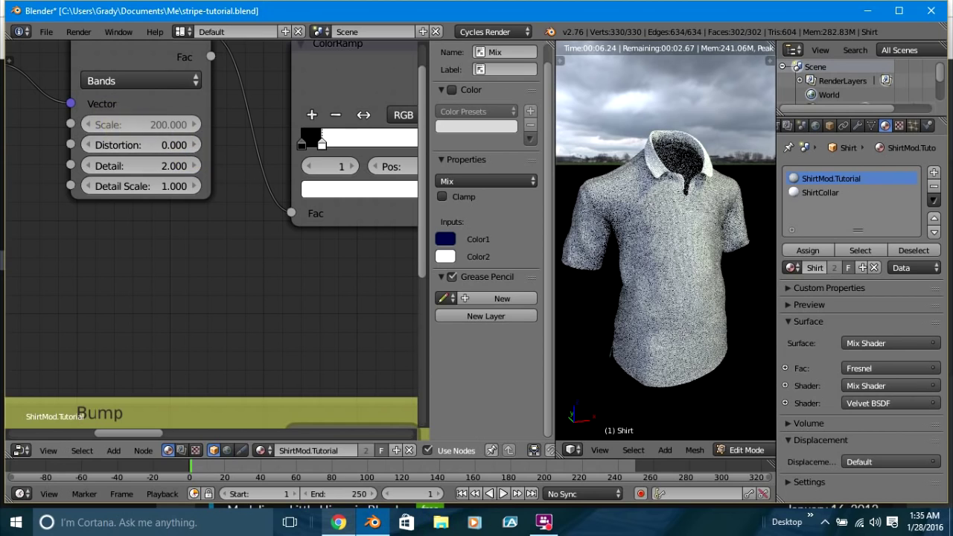
pyautogui.write('6')
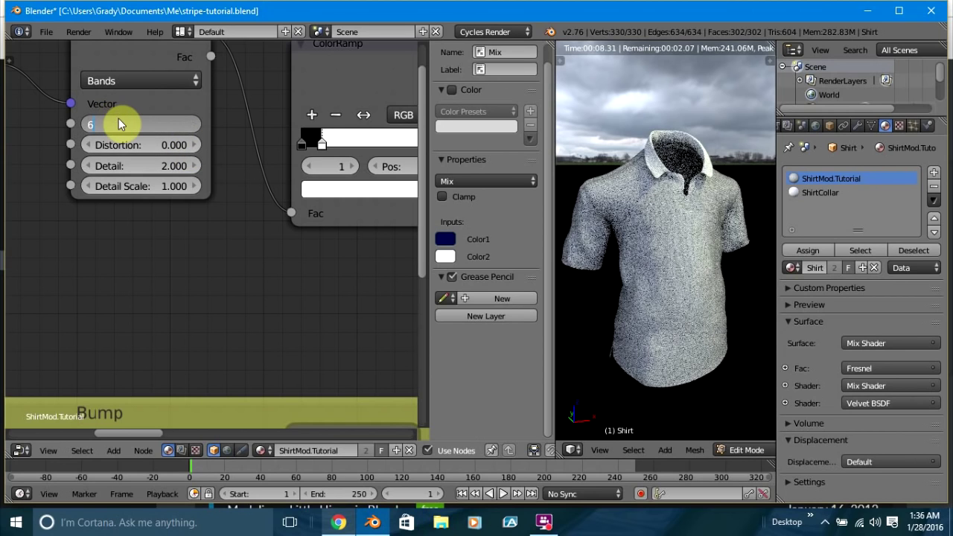
pyautogui.write('10')
pyautogui.press('Return')
pyautogui.click(177, 124)
pyautogui.write('60')
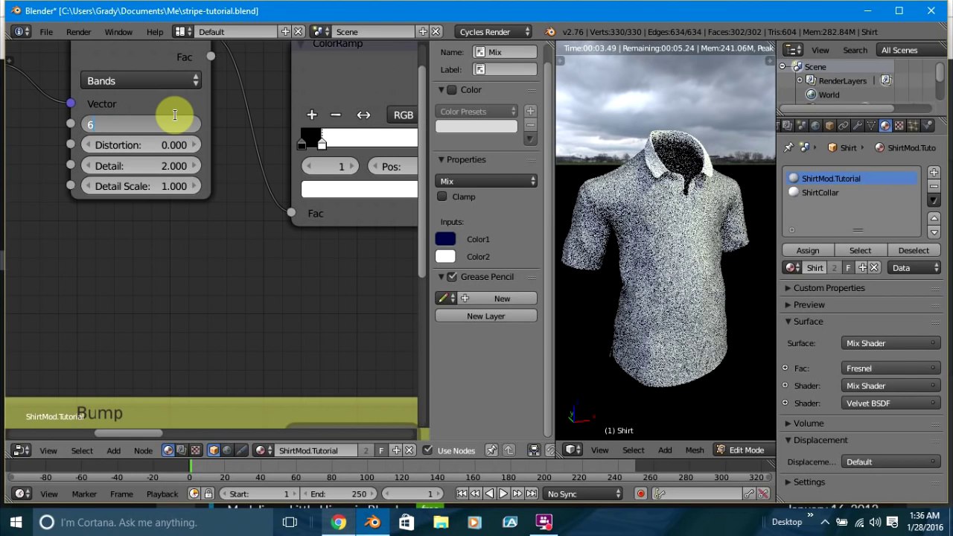
pyautogui.press('Return')
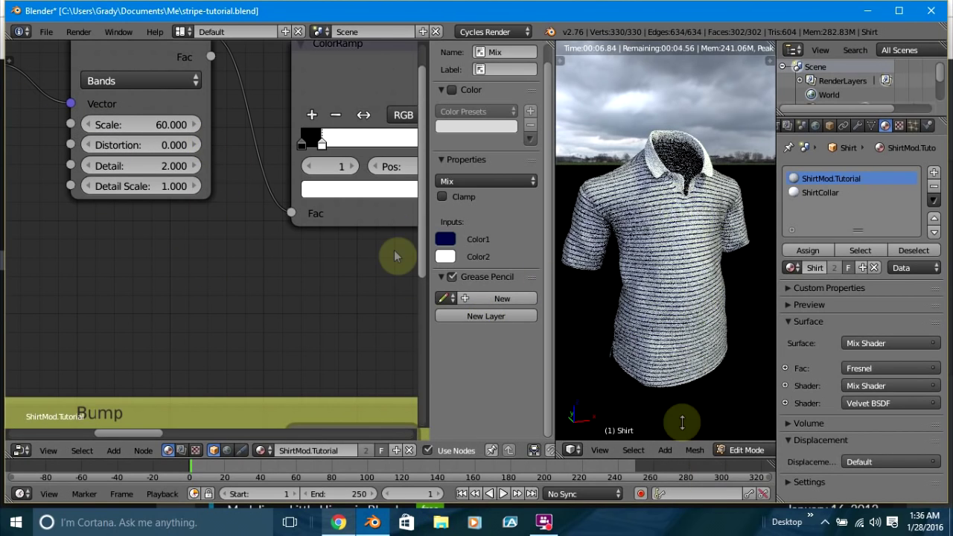
# Set the Wave Texture scale to 10 for wider, more spaced stripes on the shirt.
pyautogui.click(170, 125)
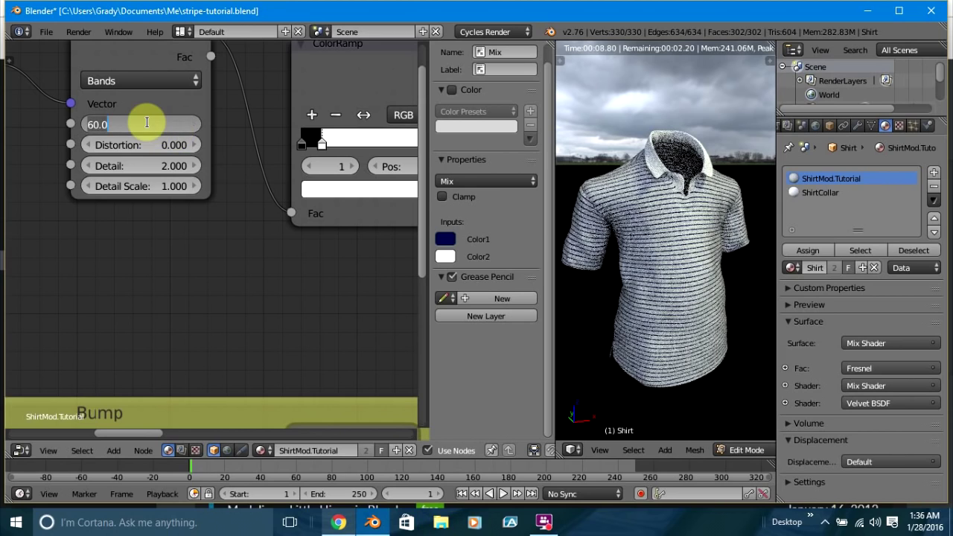
pyautogui.write('10')
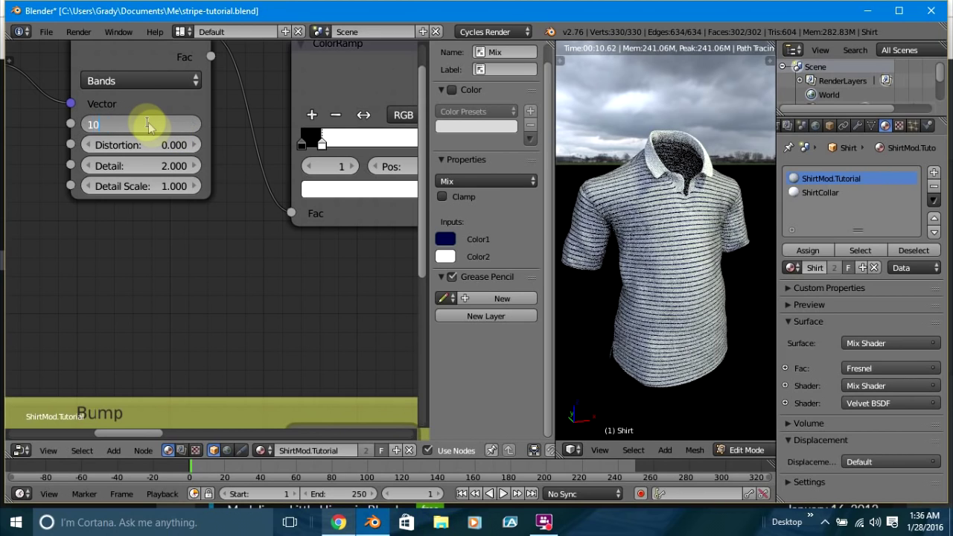
pyautogui.press('Return')
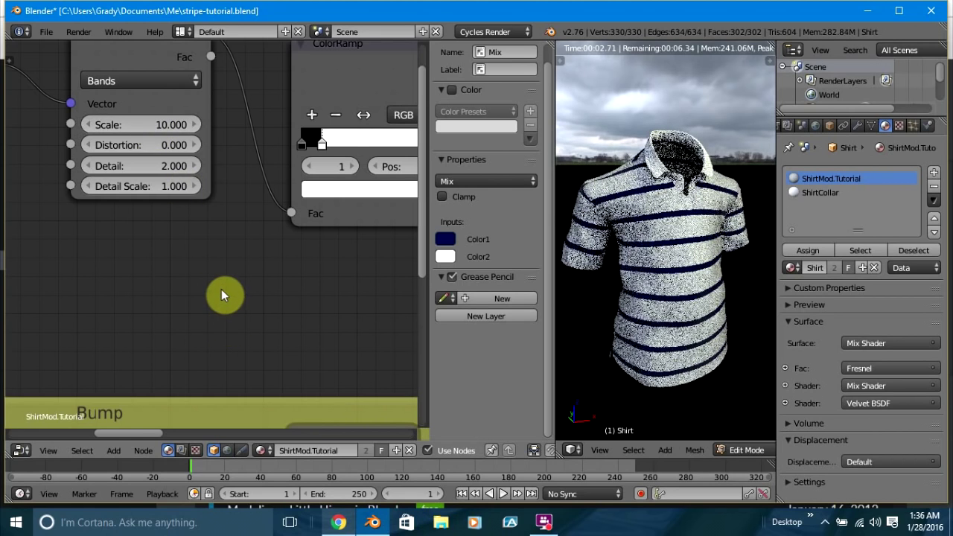
# Duplicate the stripe's Mapping, Wave Texture, ColorRamp and Mix nodes with their links, placing the copies above the originals.
pyautogui.scroll(-1, 220, 292)
pyautogui.moveTo(219, 295); pyautogui.dragTo(67, 323, button='middle')
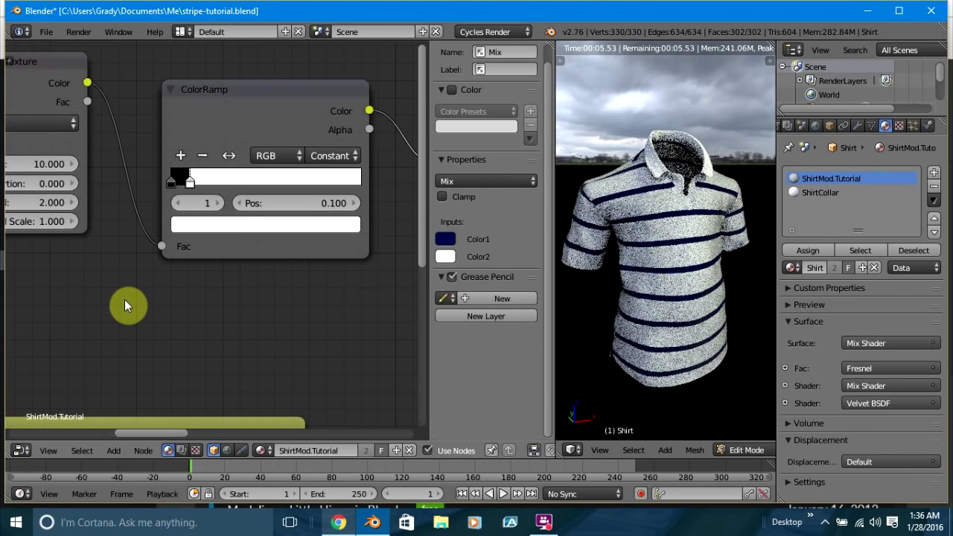
pyautogui.scroll(1, 126, 304)
pyautogui.moveTo(198, 335); pyautogui.dragTo(127, 363, button='middle')
pyautogui.keyDown('ctrl'); pyautogui.scroll(-5, 178, 354); pyautogui.keyUp('ctrl')
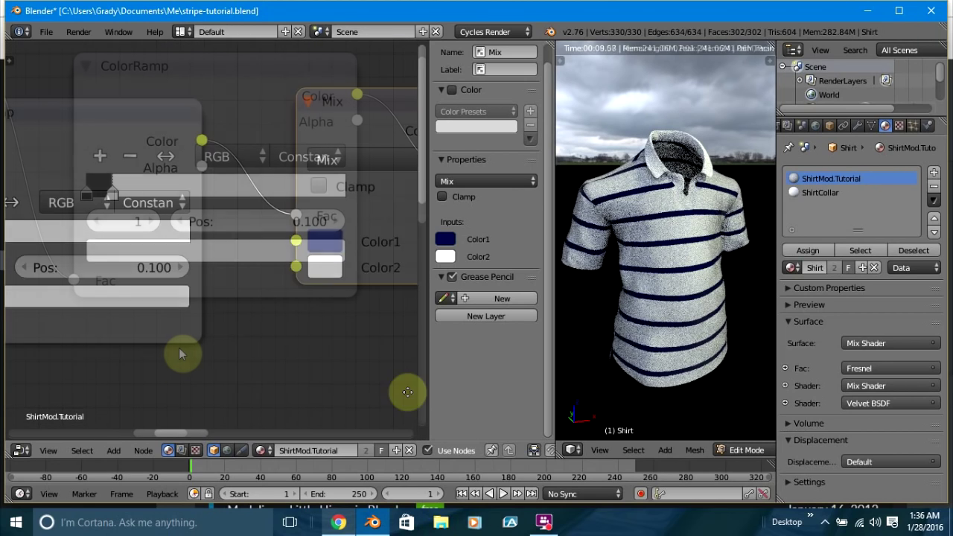
pyautogui.keyDown('ctrl'); pyautogui.scroll(-1, 399, 389); pyautogui.keyUp('ctrl')
pyautogui.scroll(-1, 402, 390)
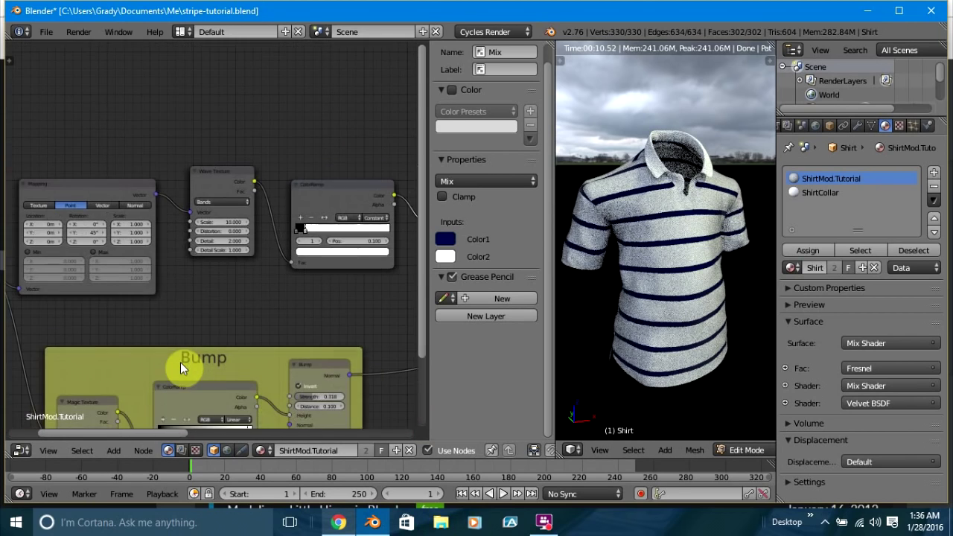
pyautogui.scroll(-1, 180, 361)
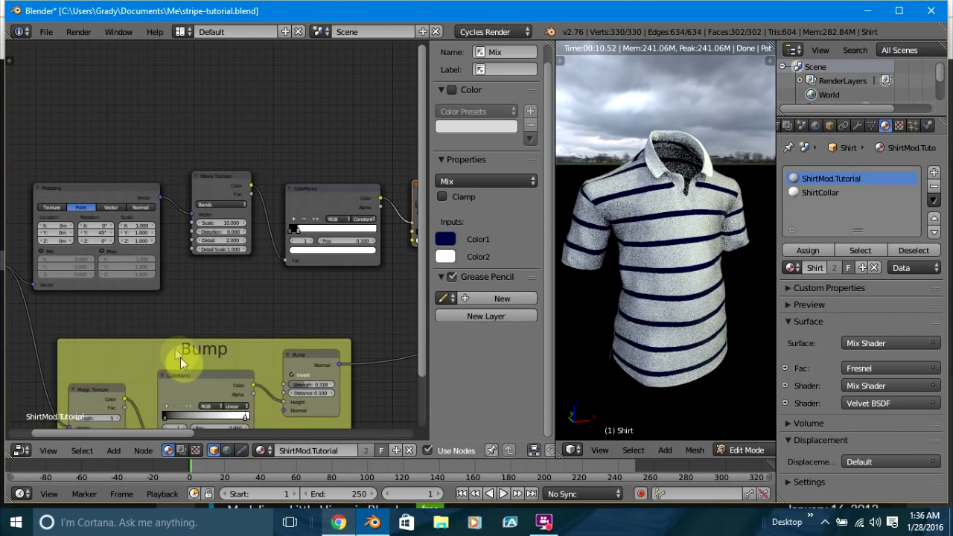
pyautogui.moveTo(174, 344); pyautogui.dragTo(201, 338, button='middle')
pyautogui.scroll(-1, 294, 332)
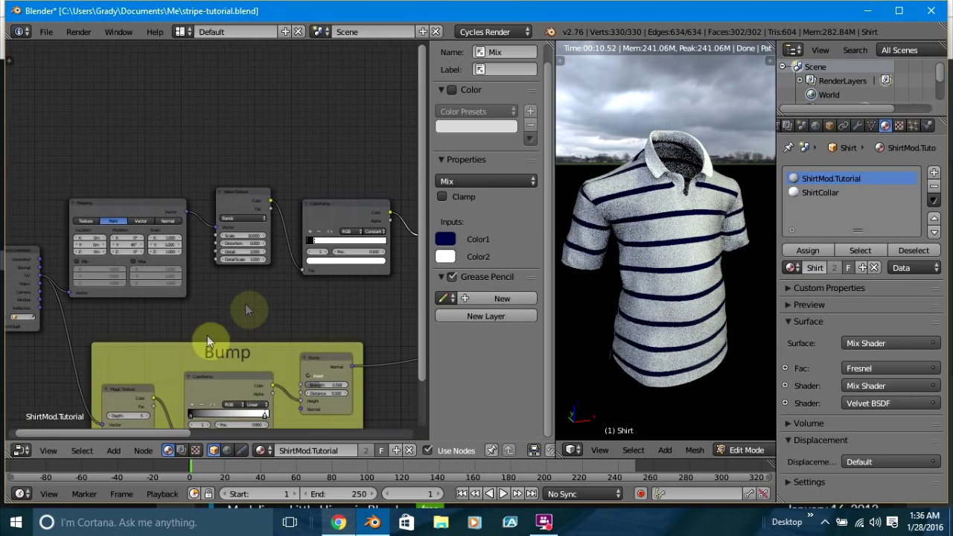
pyautogui.click(136, 203)
pyautogui.keyDown('shift'); pyautogui.click(243, 204); pyautogui.keyUp('shift')
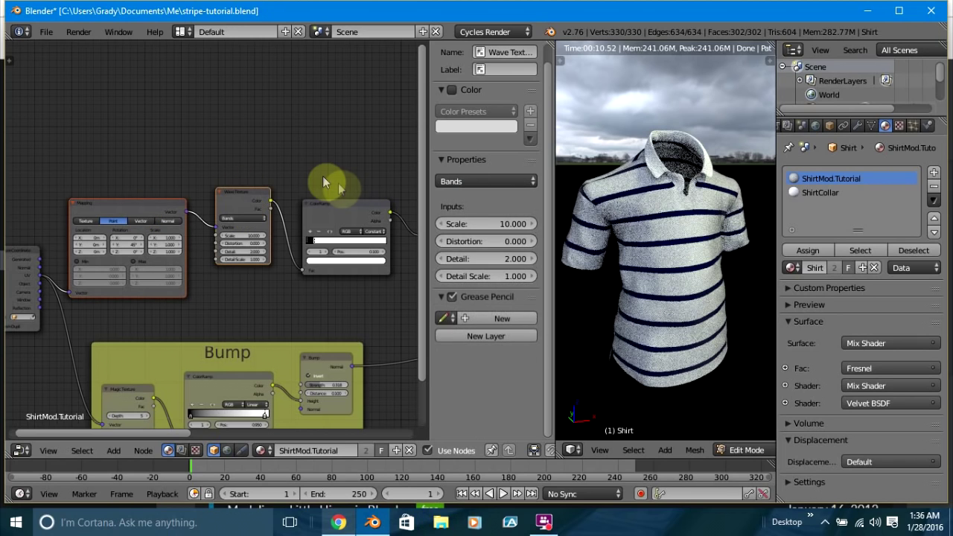
pyautogui.keyDown('shift'); pyautogui.click(338, 212); pyautogui.keyUp('shift')
pyautogui.moveTo(266, 336); pyautogui.dragTo(180, 301, button='middle')
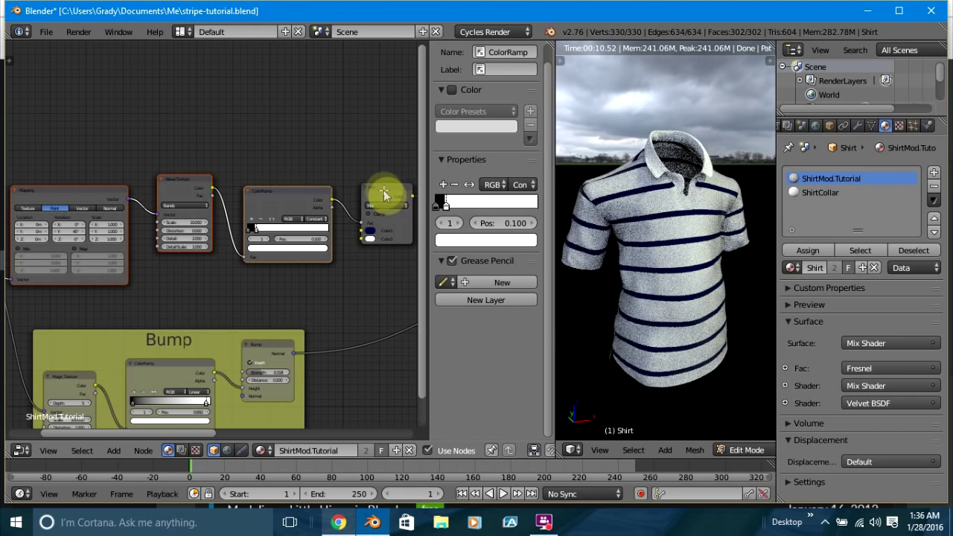
pyautogui.keyDown('shift'); pyautogui.click(383, 190); pyautogui.keyUp('shift')
pyautogui.scroll(-3, 172, 138)
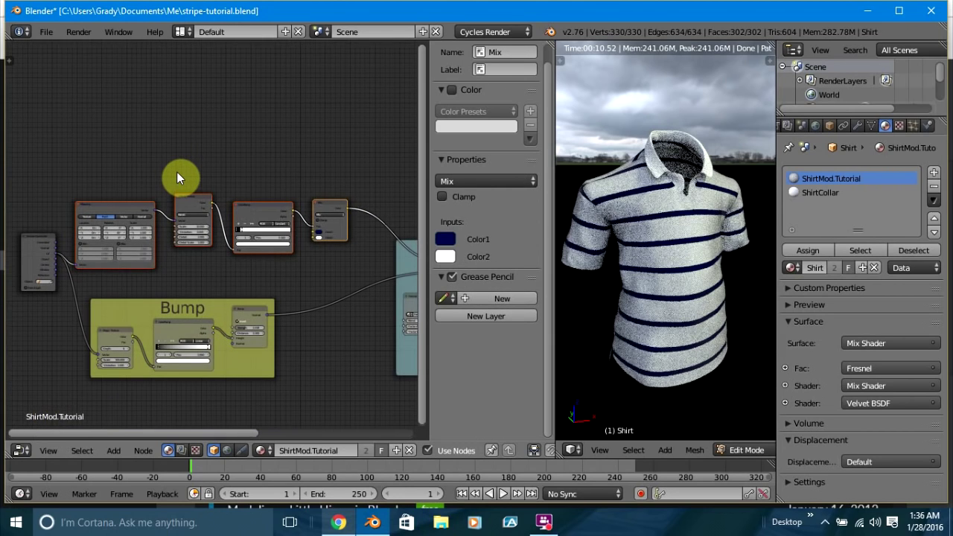
pyautogui.hotkey('shift', 'd')
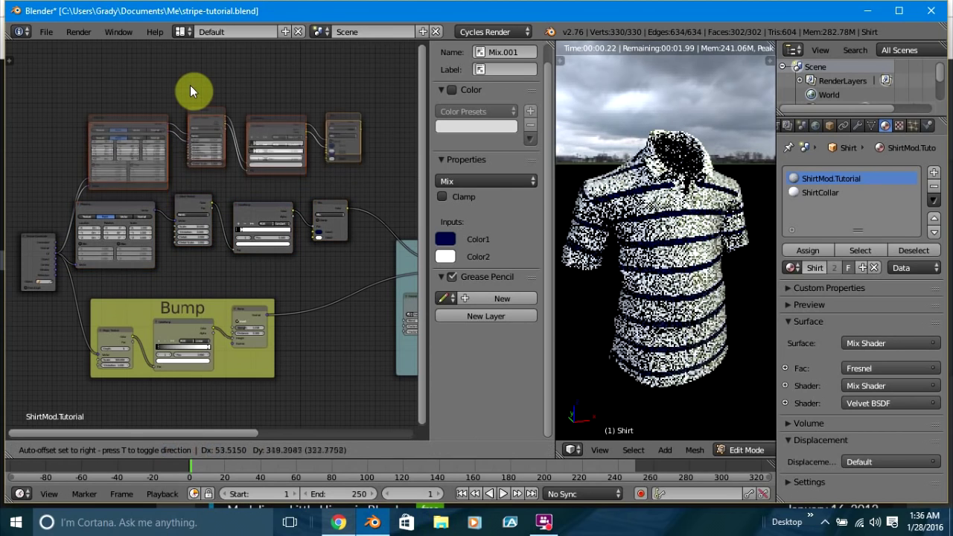
pyautogui.click(172, 92)
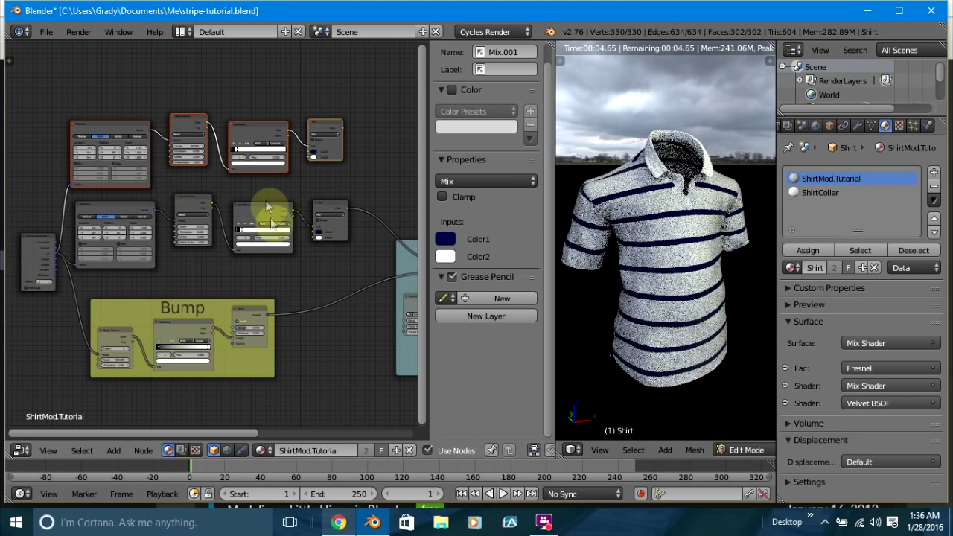
# Move the duplicated Mix node farther from its ColorRamp, toward the Shaders frame.
pyautogui.moveTo(342, 276); pyautogui.dragTo(207, 273, button='middle')
pyautogui.scroll(2, 207, 265)
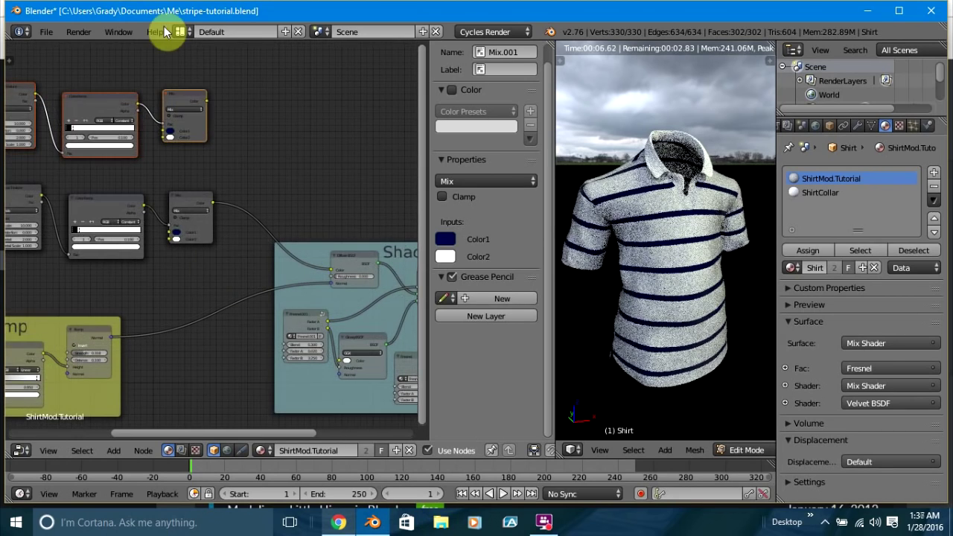
pyautogui.moveTo(194, 96); pyautogui.dragTo(222, 178)
pyautogui.moveTo(244, 121); pyautogui.dragTo(257, 127)
pyautogui.click(257, 128)
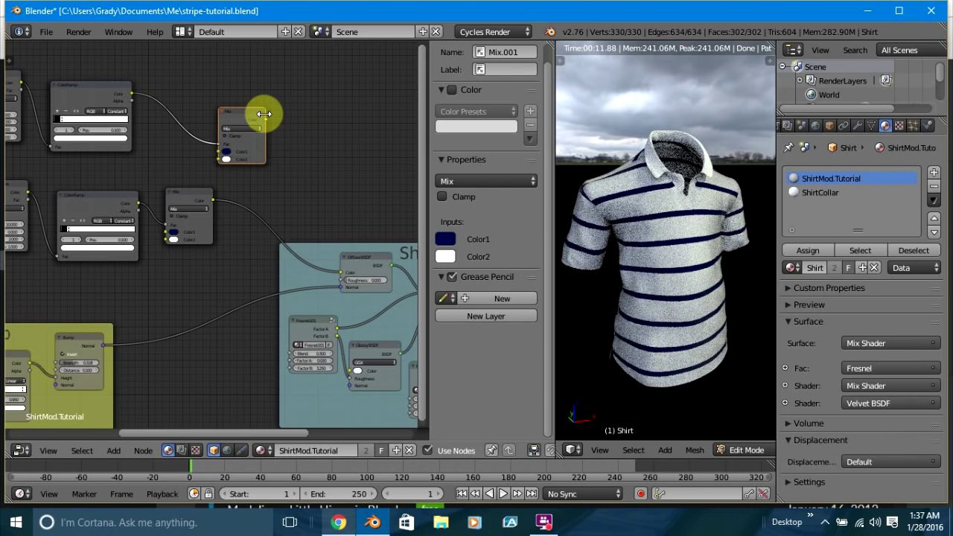
# Connect the duplicated Mix node's Color output to the Diffuse BSDF's Color input.
pyautogui.moveTo(266, 119); pyautogui.dragTo(357, 270)
pyautogui.scroll(2, 356, 270)
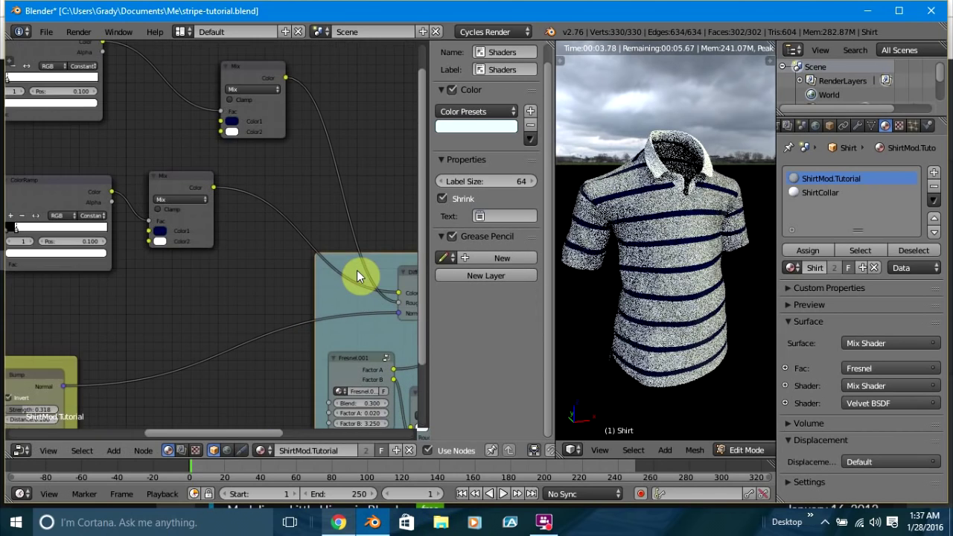
pyautogui.moveTo(297, 332); pyautogui.dragTo(176, 312, button='middle')
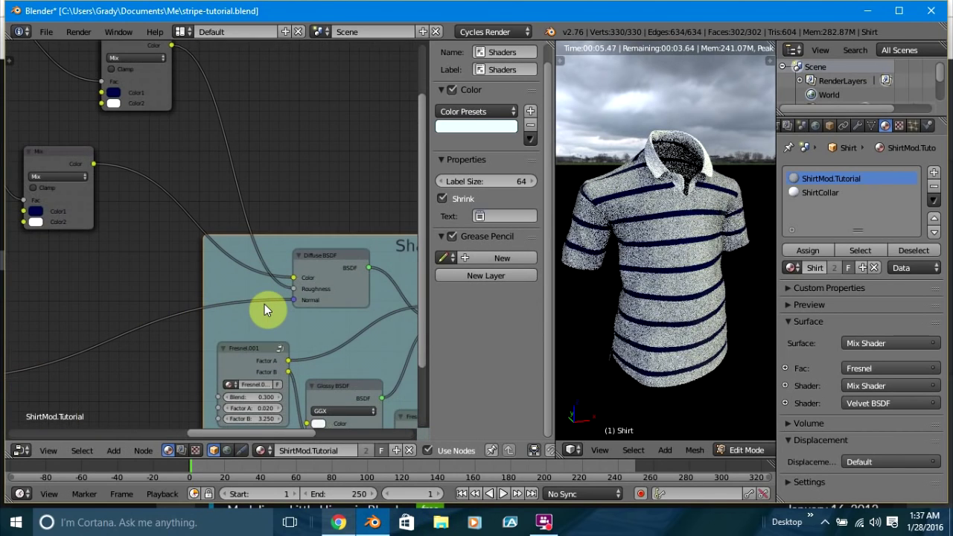
pyautogui.moveTo(264, 303); pyautogui.dragTo(315, 313, button='middle')
pyautogui.moveTo(338, 296)
pyautogui.mouseDown()
pyautogui.moveTo(305, 289)
pyautogui.moveTo(344, 288)
pyautogui.mouseUp()
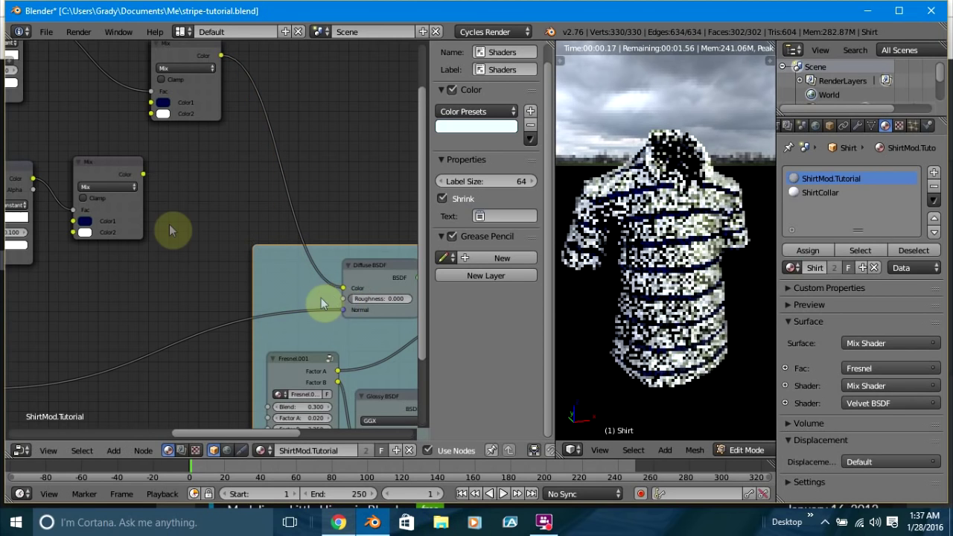
# Reposition the duplicated Mix node and link the original Mix node's Color output into its Color2 input.
pyautogui.moveTo(184, 284); pyautogui.dragTo(216, 284, button='middle')
pyautogui.moveTo(223, 41); pyautogui.dragTo(239, 17)
pyautogui.moveTo(247, 78); pyautogui.dragTo(260, 93)
pyautogui.moveTo(228, 179); pyautogui.dragTo(217, 203, button='middle')
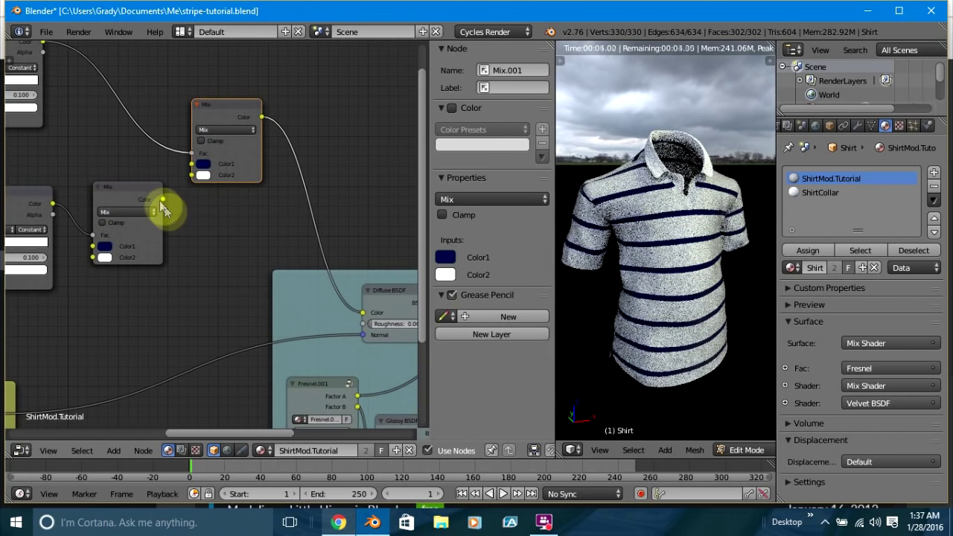
pyautogui.moveTo(167, 198); pyautogui.dragTo(210, 180)
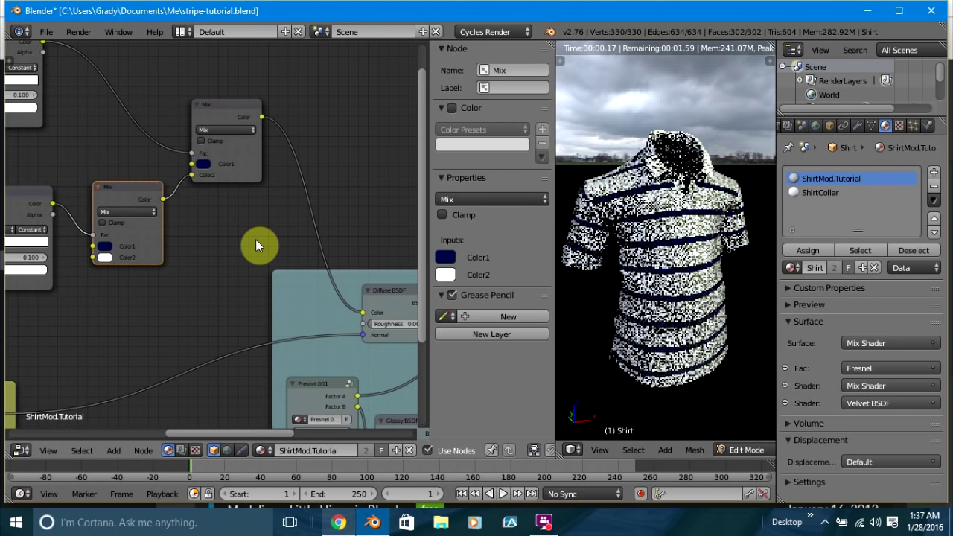
# Change the duplicated Mix node's Color1 to a dark red.
pyautogui.scroll(-1, 187, 206)
pyautogui.moveTo(187, 205); pyautogui.dragTo(177, 258, button='middle')
pyautogui.scroll(3, 123, 219)
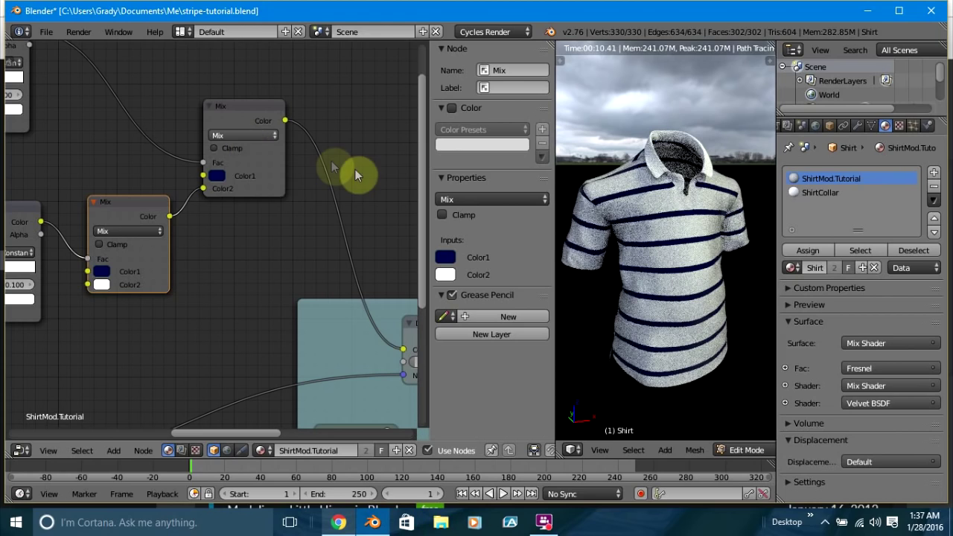
pyautogui.click(216, 177)
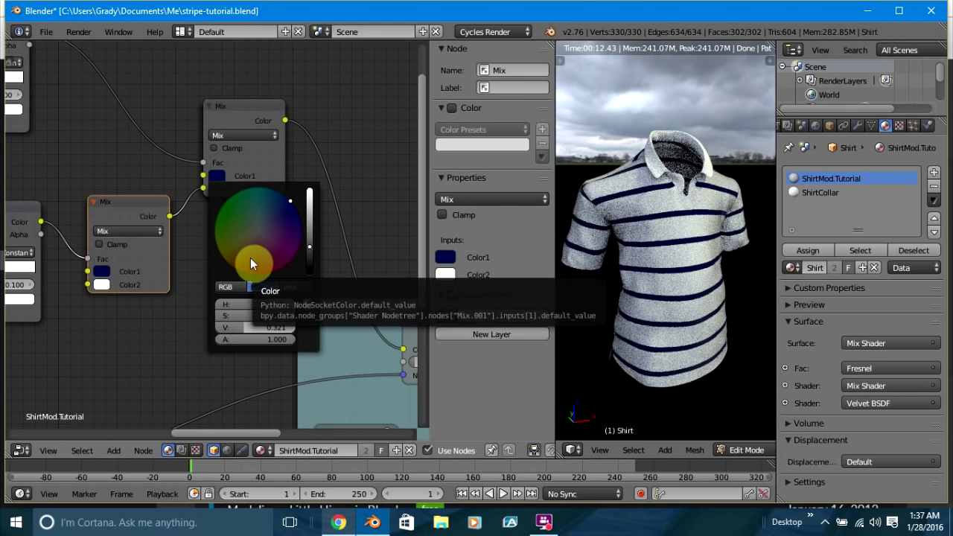
pyautogui.moveTo(258, 264); pyautogui.dragTo(261, 274)
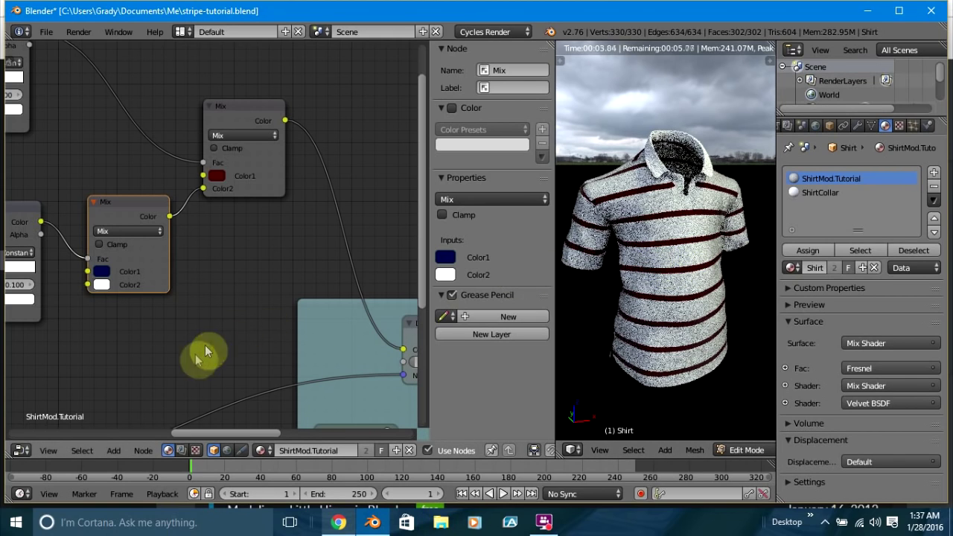
# Try an X Location of 2 cm on the duplicated Mapping node to offset the red stripes from the blue ones.
pyautogui.moveTo(95, 390); pyautogui.dragTo(1, 290, button='middle')
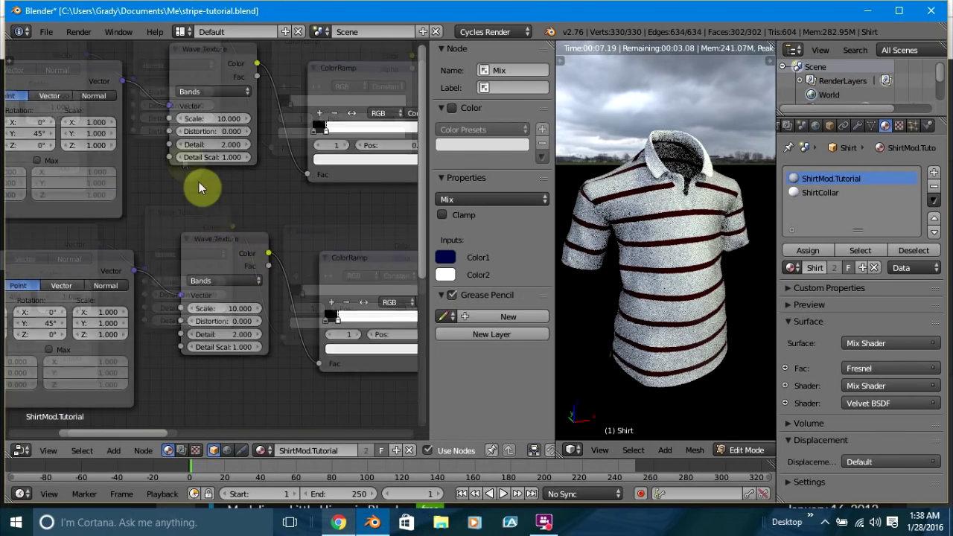
pyautogui.moveTo(199, 182); pyautogui.dragTo(183, 157, button='middle')
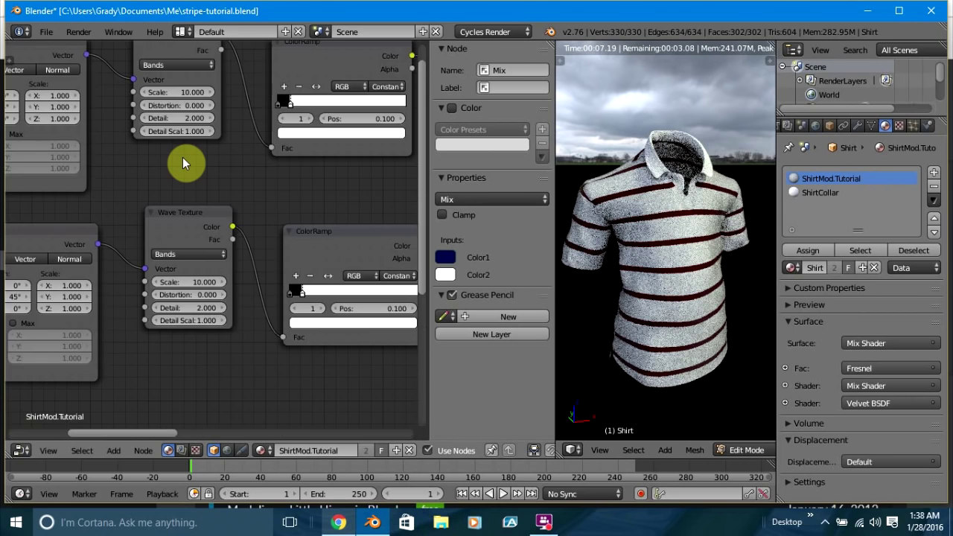
pyautogui.scroll(-2, 183, 157)
pyautogui.scroll(-1, 216, 205)
pyautogui.moveTo(249, 205); pyautogui.dragTo(358, 242, button='middle')
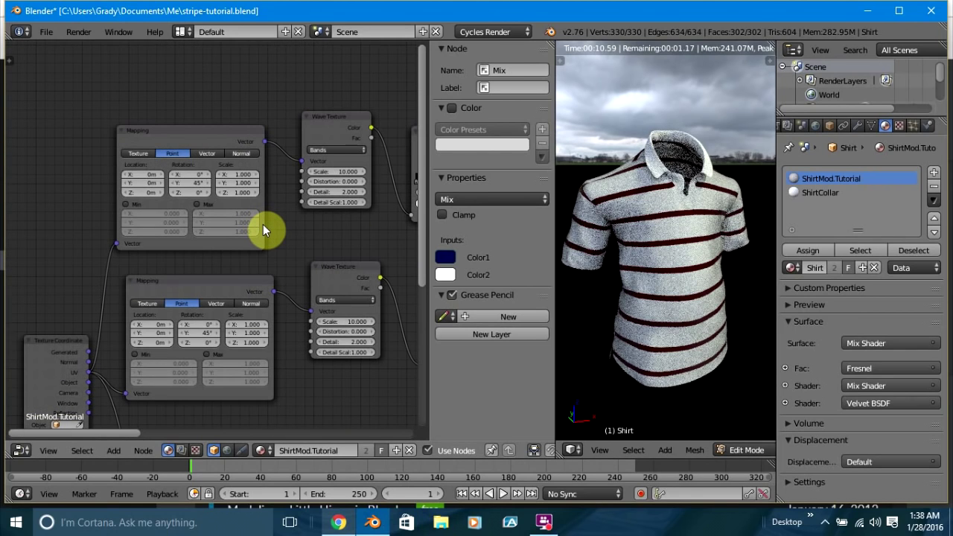
pyautogui.scroll(3, 262, 224)
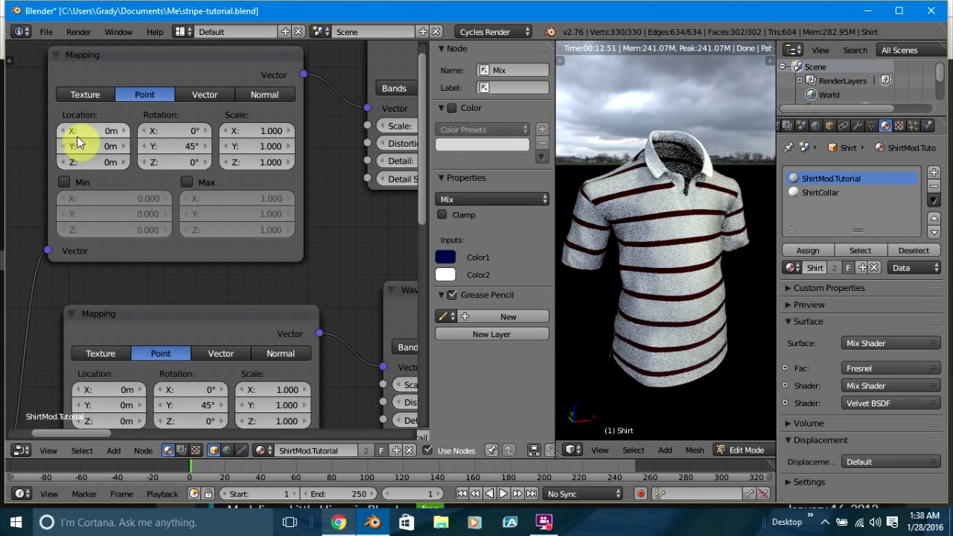
pyautogui.click(91, 130)
pyautogui.press('Return')
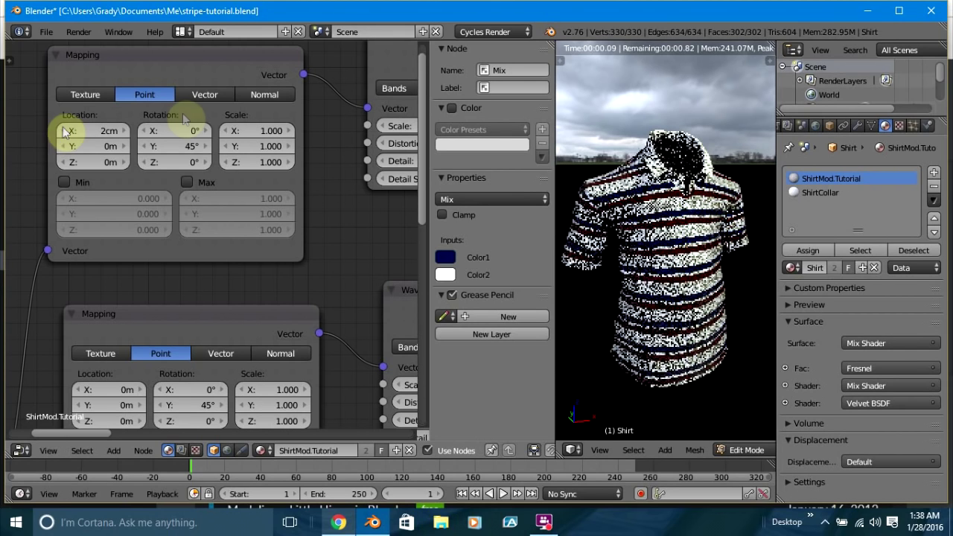
# Try a 3 cm X Location on the duplicated Mapping node for a wider gap between red and blue stripes.
pyautogui.click(87, 131)
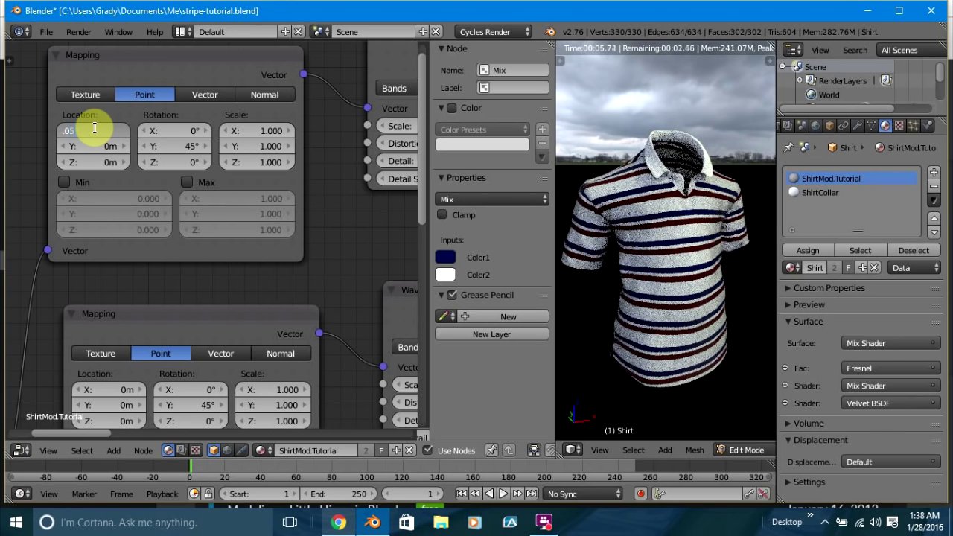
pyautogui.write('0')
pyautogui.write('3')
pyautogui.press('Return')
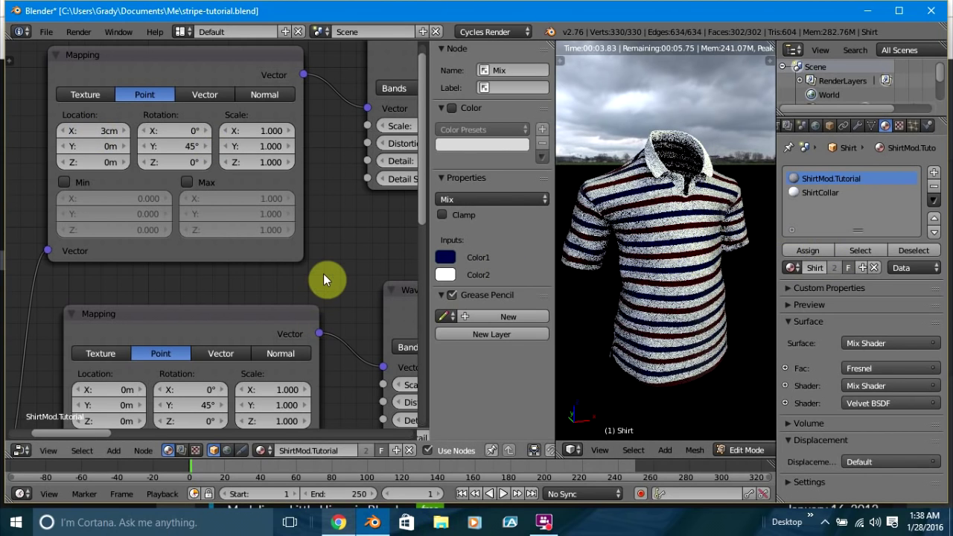
# Try an X Location of 75 cm on the duplicated Mapping node.
pyautogui.scroll(-2, 323, 272)
pyautogui.moveTo(242, 260); pyautogui.dragTo(338, 131, button='middle')
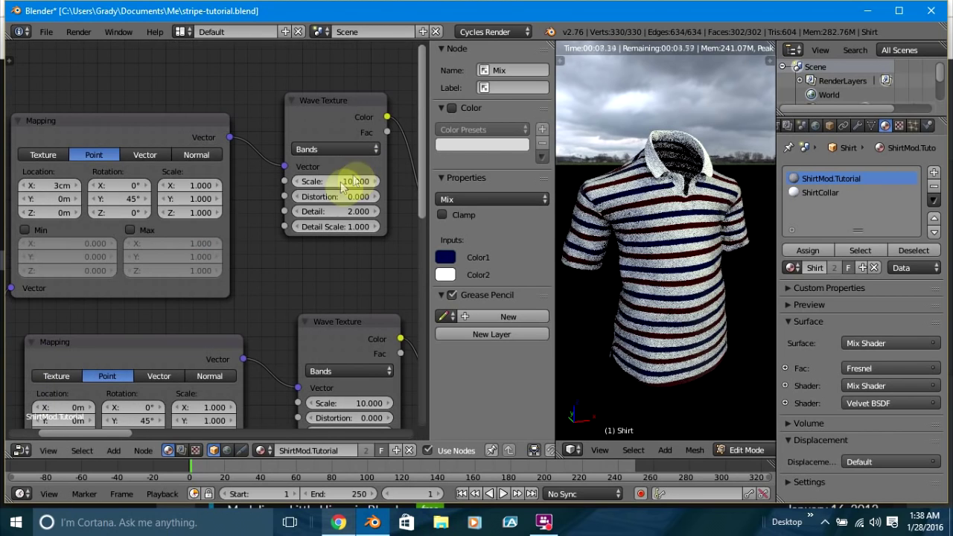
pyautogui.scroll(1, 84, 216)
pyautogui.click(36, 181)
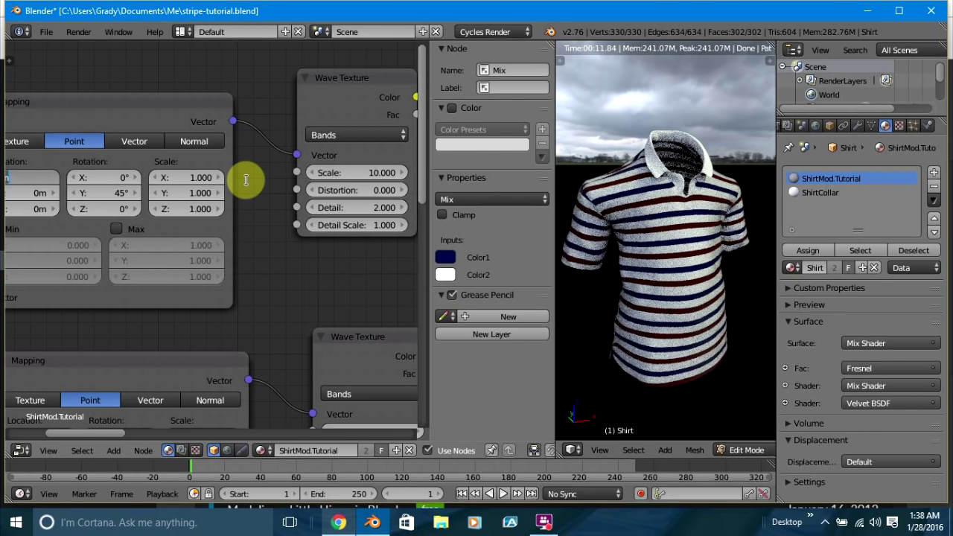
pyautogui.press('Return')
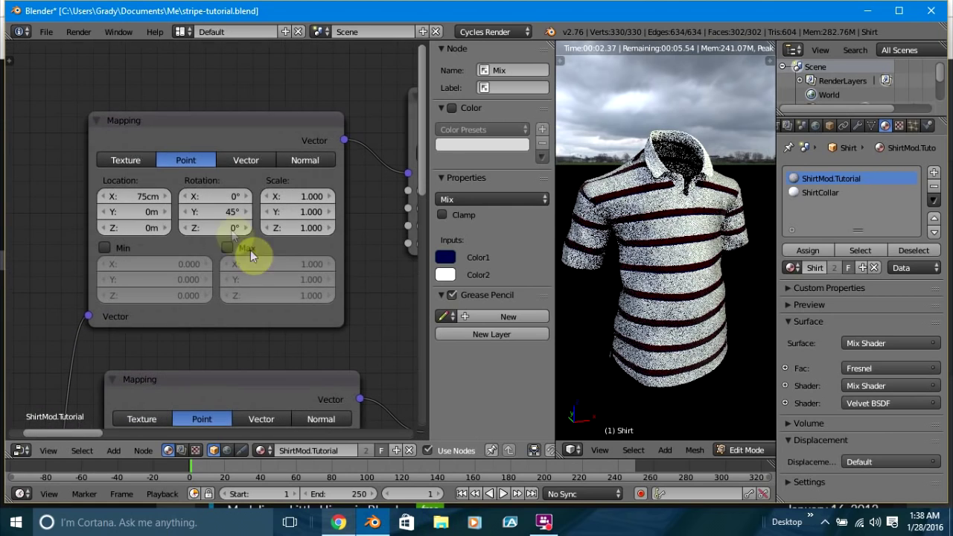
# Try an X Location of 7.5 mm on the duplicated Mapping node to tighten the red stripes against the blue ones.
pyautogui.click(118, 196)
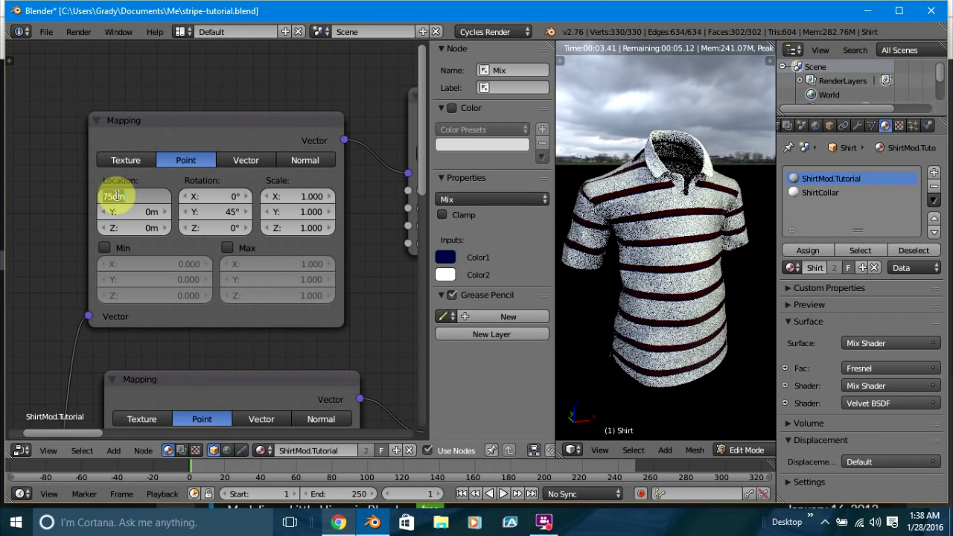
pyautogui.write('00')
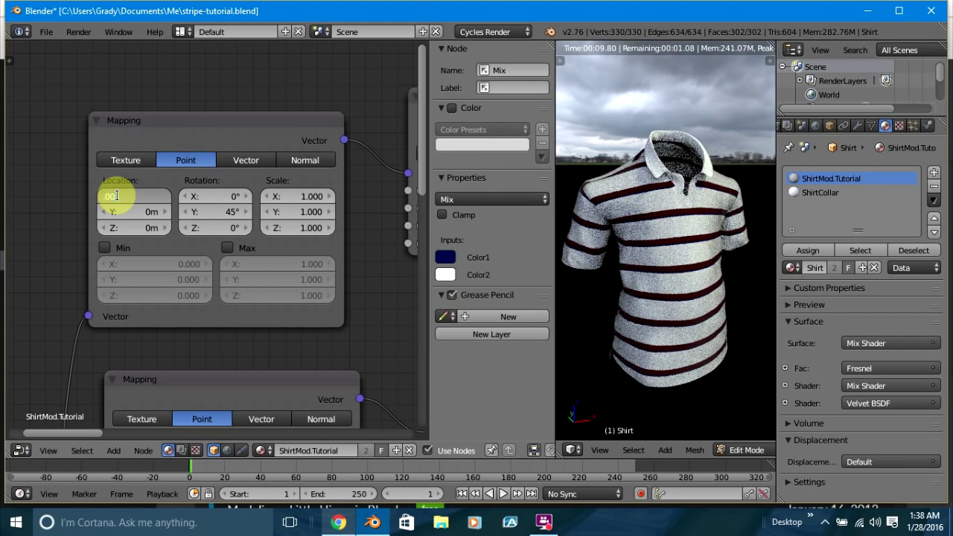
pyautogui.write('.0075')
pyautogui.press('Return')
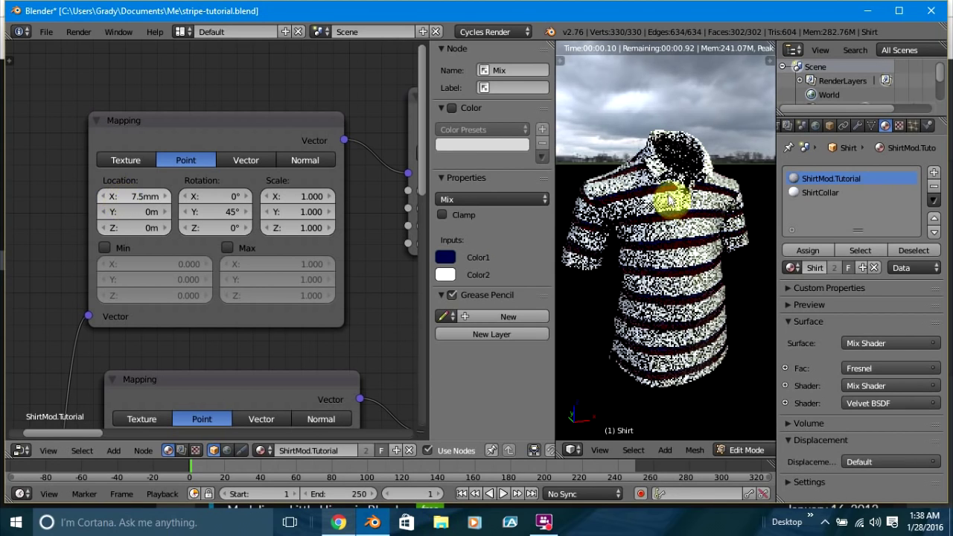
pyautogui.scroll(5, 706, 269)
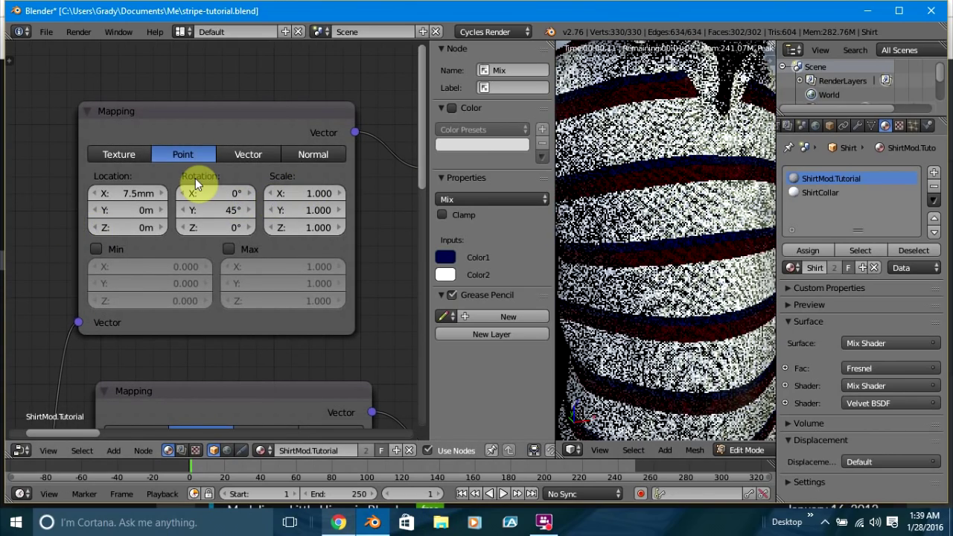
# Try an X Location of 10 cm on the duplicated Mapping node.
pyautogui.press('Return')
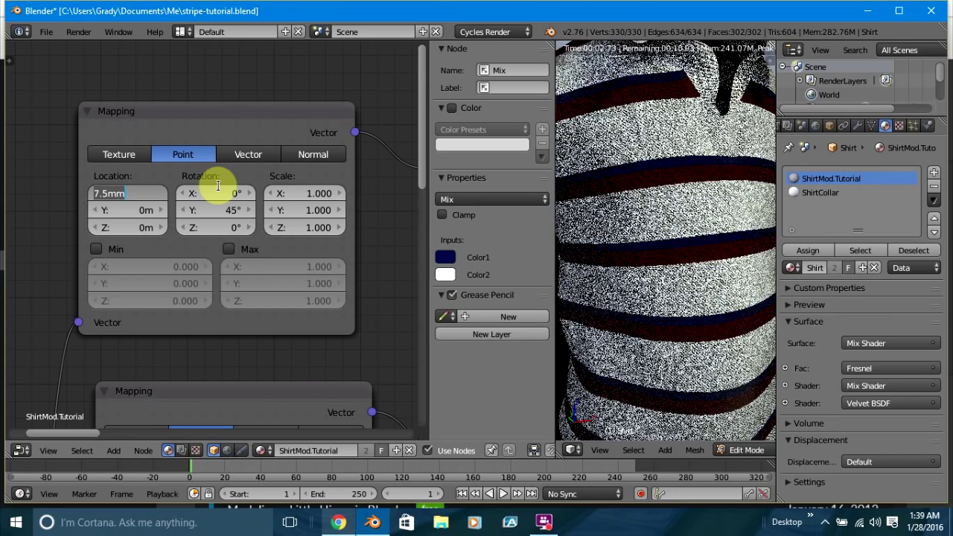
pyautogui.write('.1')
pyautogui.press('Return')
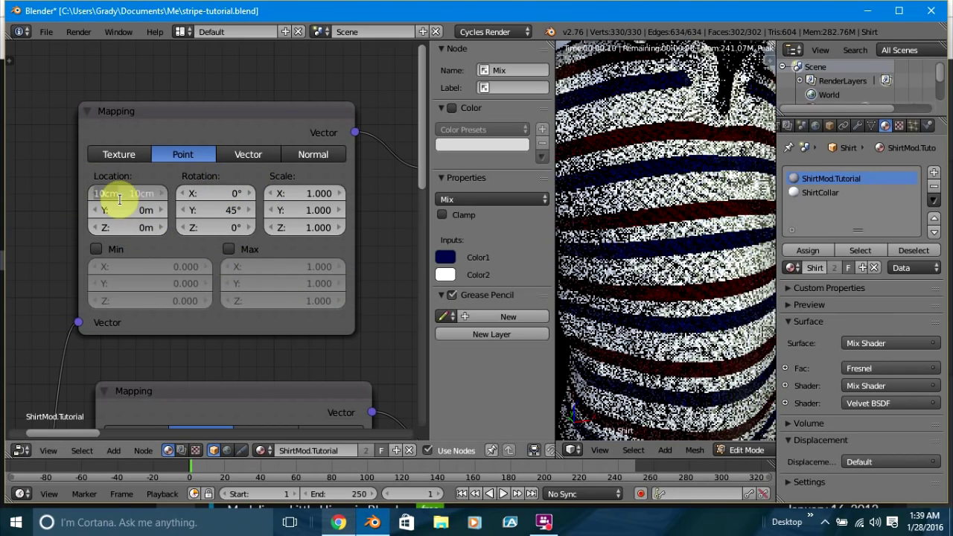
# Set the duplicated Mapping node's X Location to 1 cm.
pyautogui.write('.01')
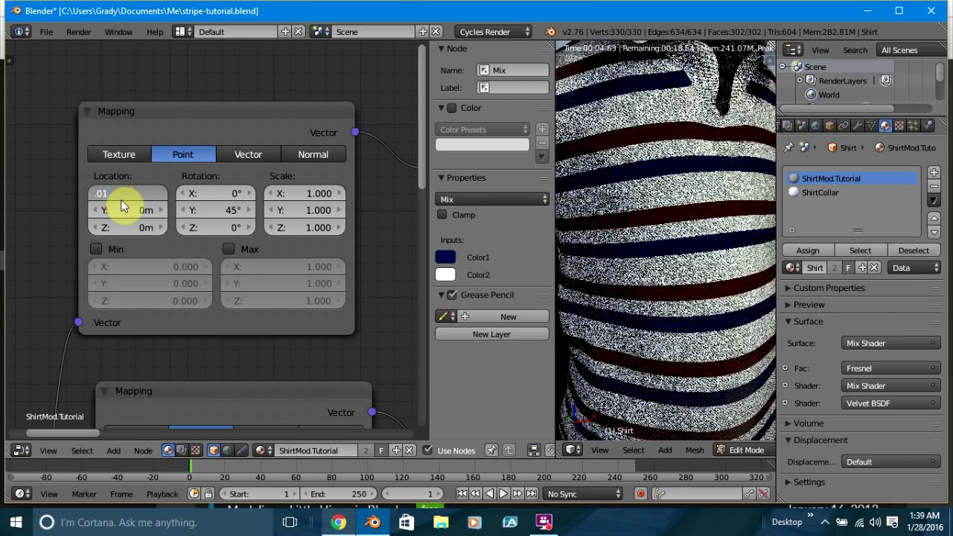
pyautogui.press('Return')
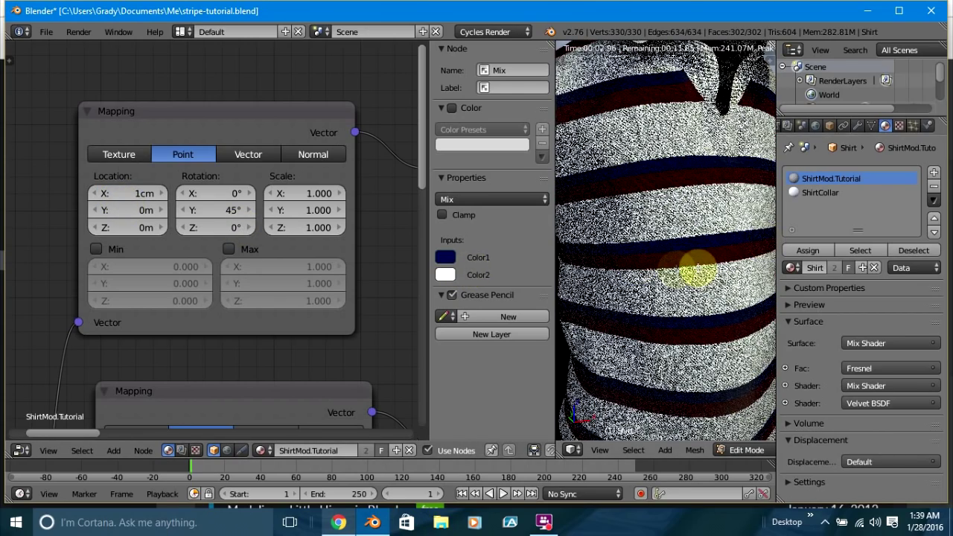
pyautogui.scroll(-3, 675, 270)
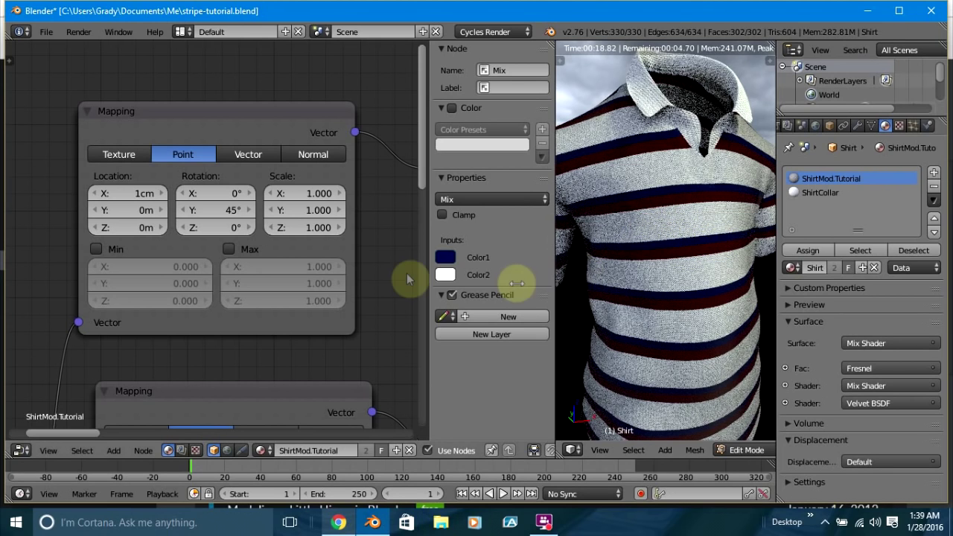
# Examine the two Mapping, Wave Texture and ColorRamp chains and the Mix nodes that combine the blue and red stripes.
pyautogui.scroll(-5, 414, 261)
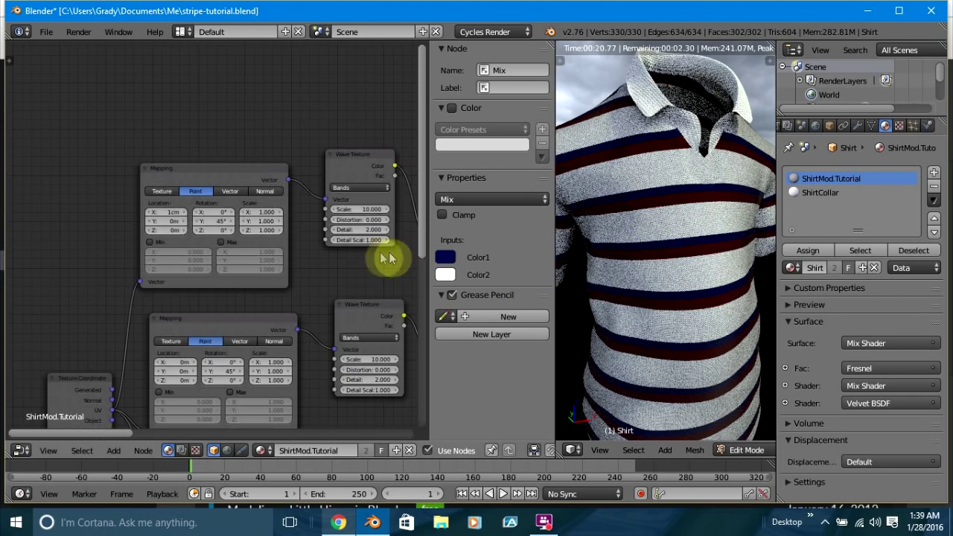
pyautogui.moveTo(379, 251); pyautogui.dragTo(336, 270, button='middle')
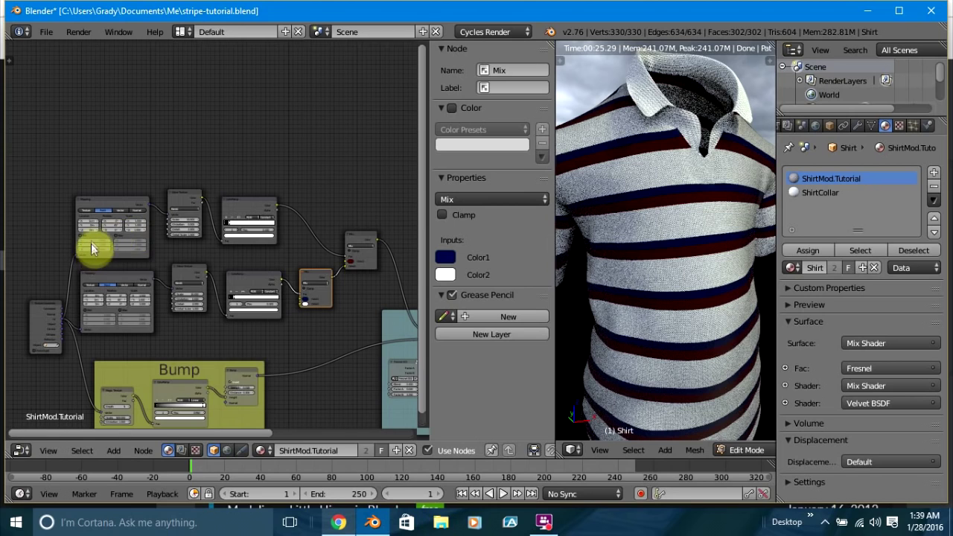
pyautogui.scroll(2, 149, 245)
pyautogui.scroll(2, 253, 259)
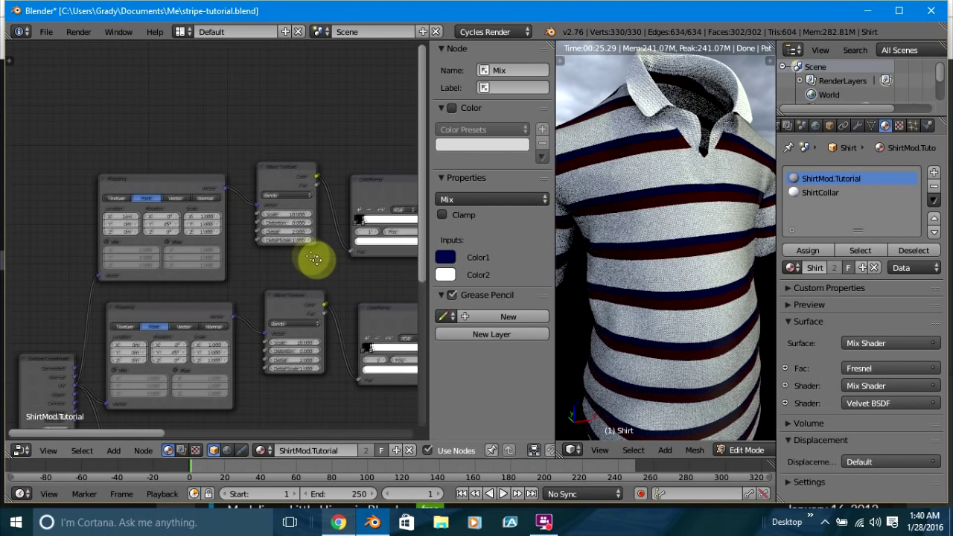
pyautogui.moveTo(316, 258); pyautogui.dragTo(291, 247, button='middle')
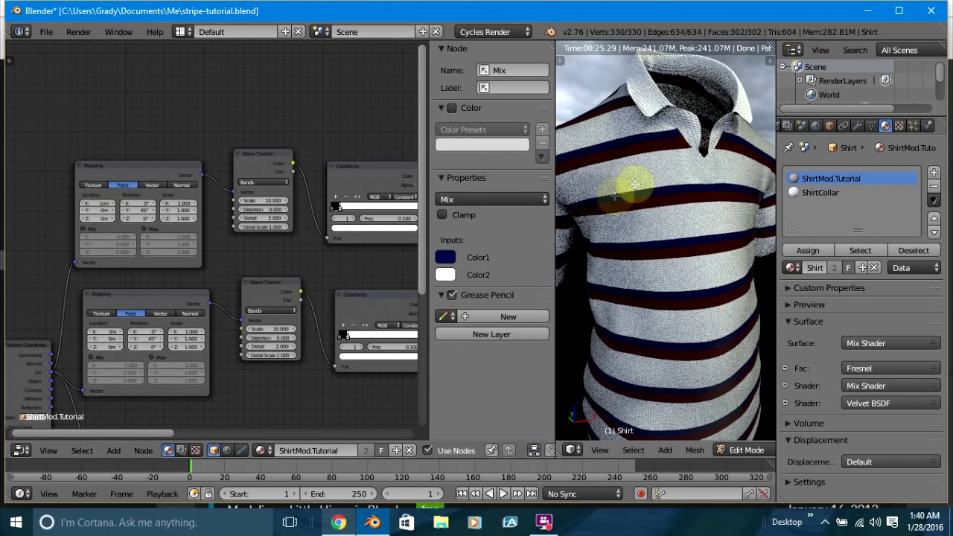
pyautogui.scroll(-1, 272, 250)
pyautogui.scroll(-1, 273, 250)
pyautogui.moveTo(276, 242); pyautogui.dragTo(211, 237, button='middle')
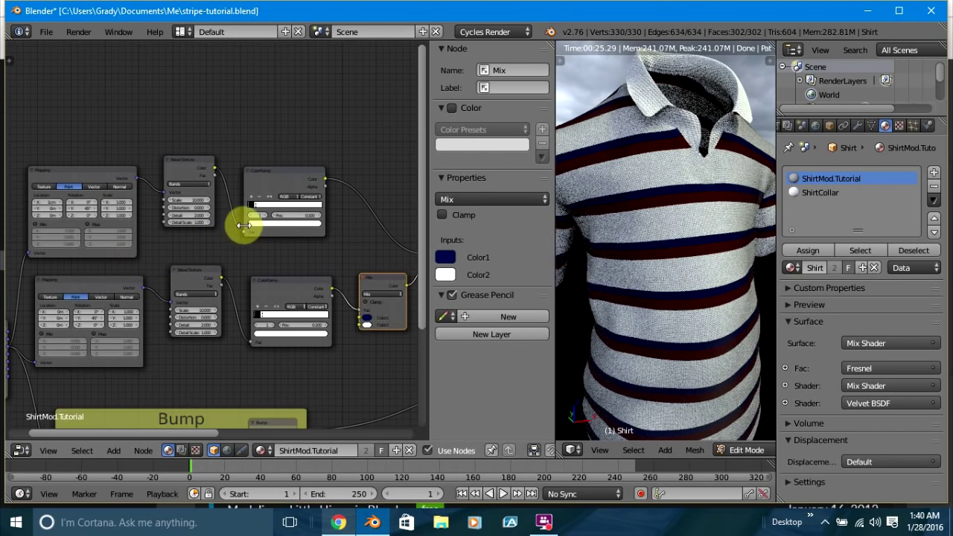
# Delete the duplicated Mapping, Wave Texture and ColorRamp nodes together with both Mix nodes.
pyautogui.scroll(-2, 245, 223)
pyautogui.click(93, 198)
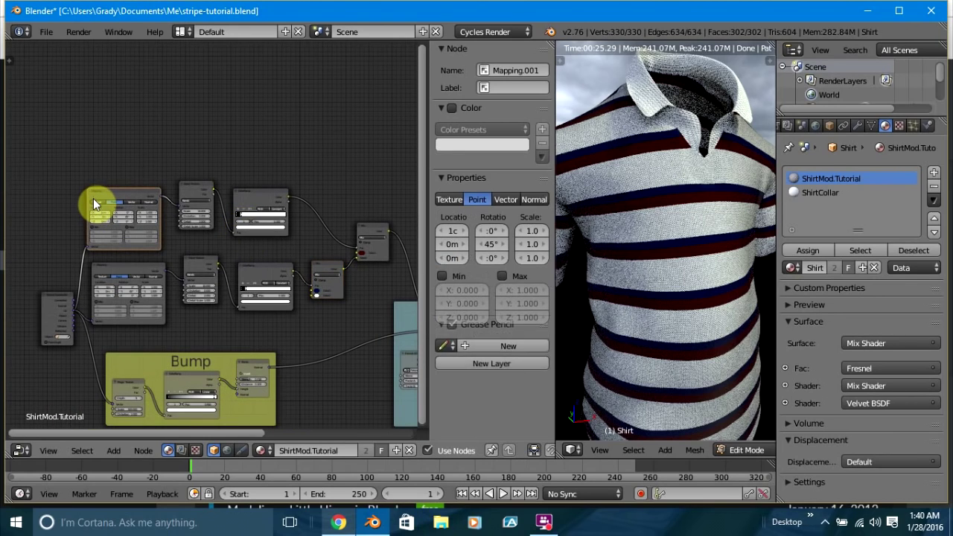
pyautogui.keyDown('shift'); pyautogui.click(201, 189); pyautogui.keyUp('shift')
pyautogui.keyDown('shift'); pyautogui.click(266, 196); pyautogui.keyUp('shift')
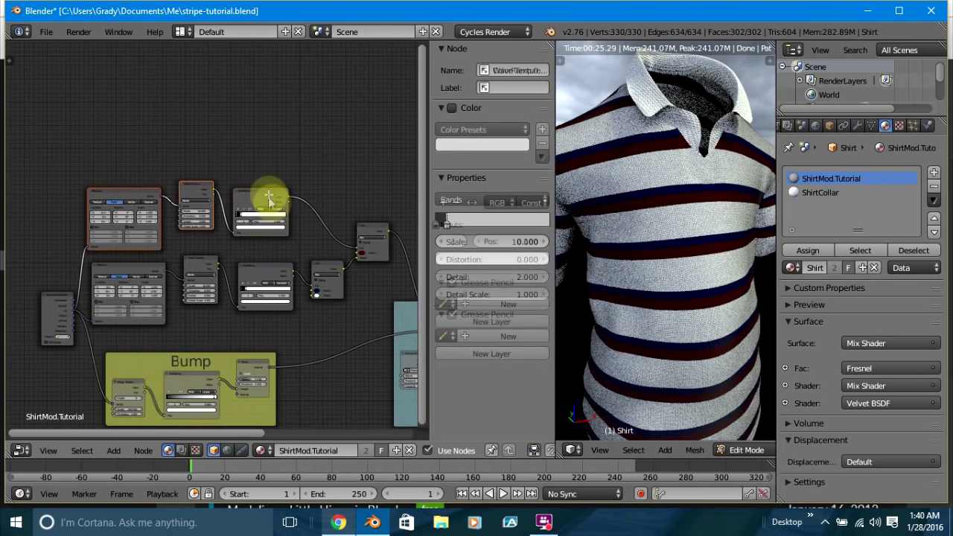
pyautogui.keyDown('shift'); pyautogui.click(380, 237); pyautogui.keyUp('shift')
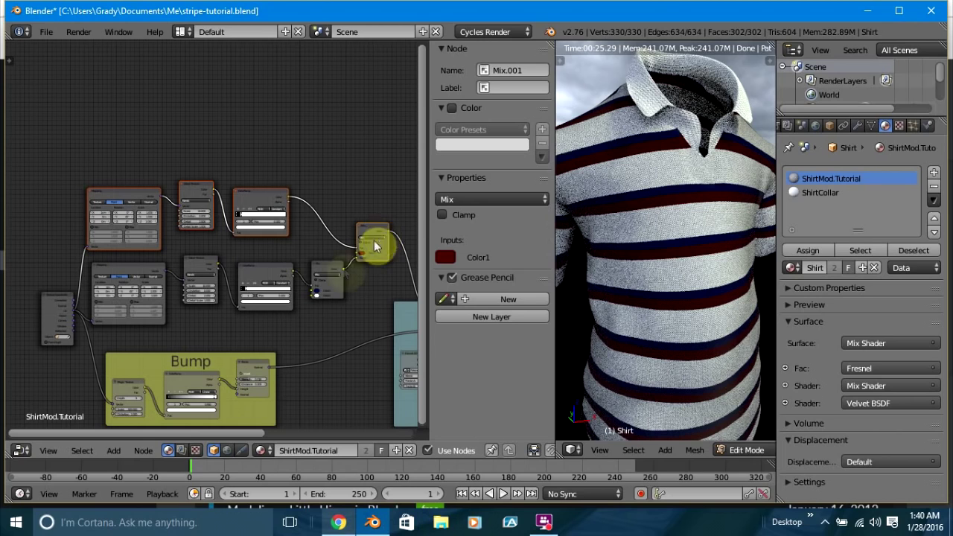
pyautogui.keyDown('shift'); pyautogui.click(327, 271); pyautogui.keyUp('shift')
pyautogui.moveTo(323, 256); pyautogui.dragTo(312, 211, button='middle')
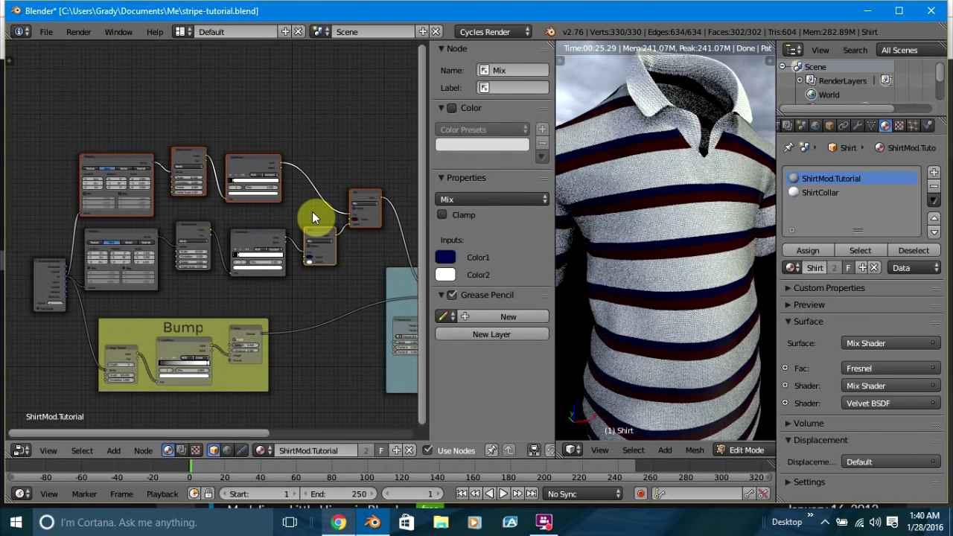
pyautogui.press('x')
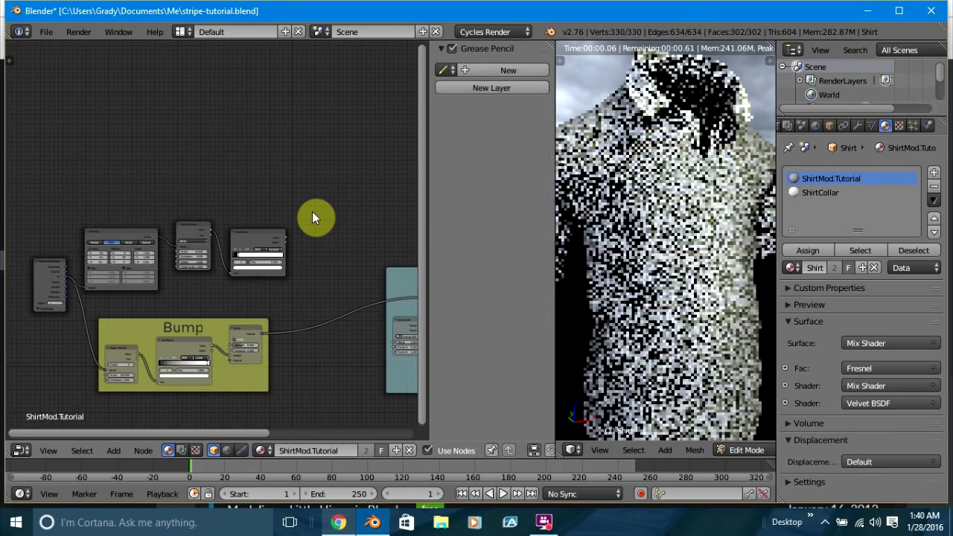
# Connect the remaining ColorRamp's Color output to the Color input of the first shader in the teal frame.
pyautogui.moveTo(306, 241); pyautogui.dragTo(243, 235, button='middle')
pyautogui.moveTo(206, 236); pyautogui.dragTo(389, 285)
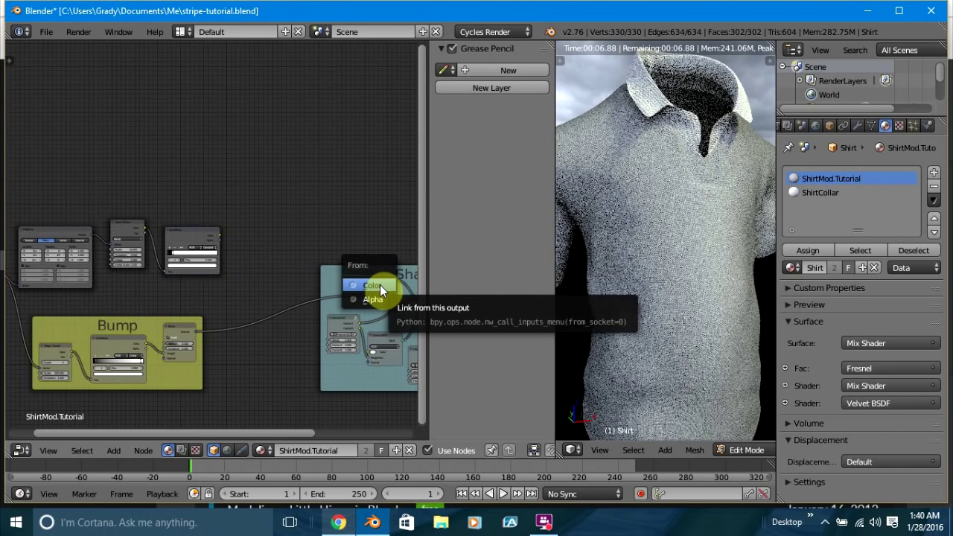
pyautogui.click(380, 285)
pyautogui.click(379, 284)
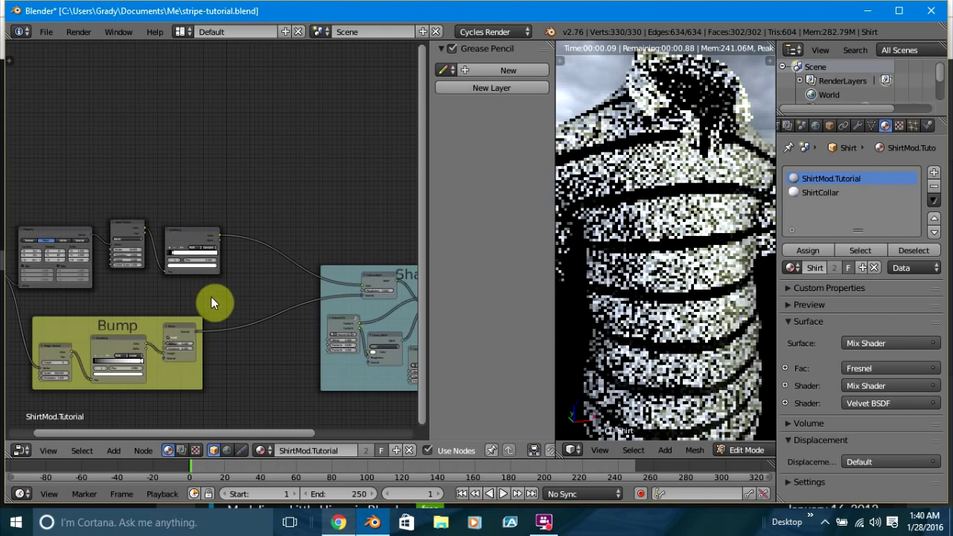
# Try a dark red on the ColorRamp's first stop and change it to a dark navy blue.
pyautogui.moveTo(211, 300); pyautogui.dragTo(337, 245, button='middle')
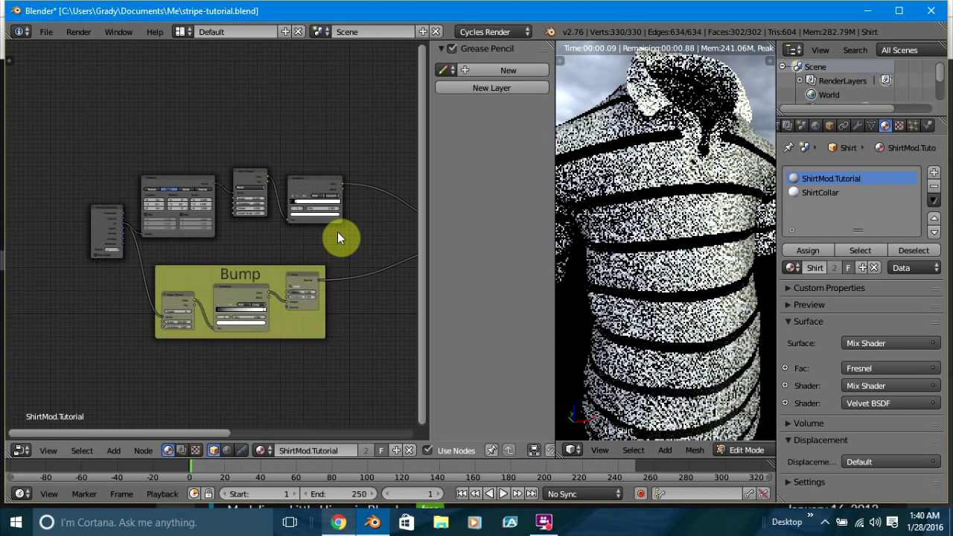
pyautogui.scroll(3, 337, 235)
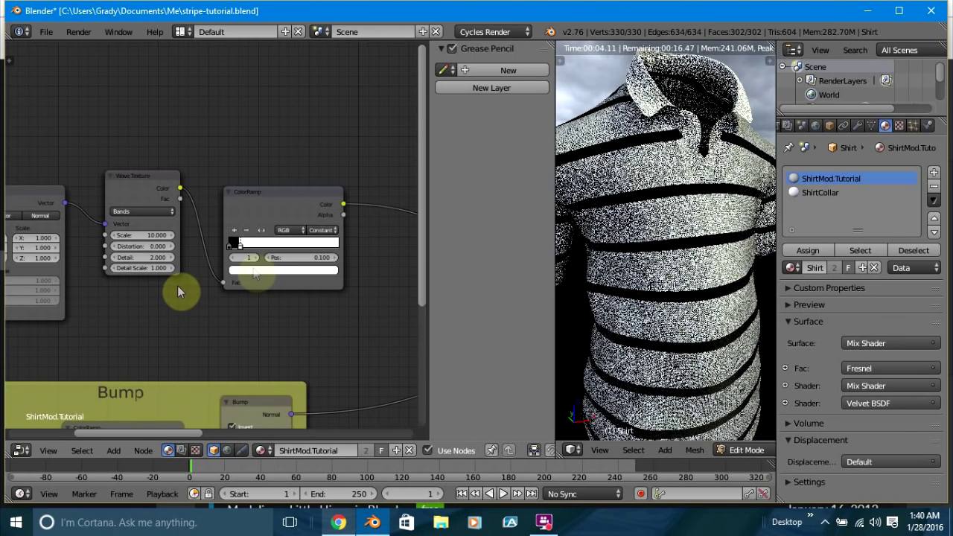
pyautogui.scroll(2, 178, 285)
pyautogui.click(248, 215)
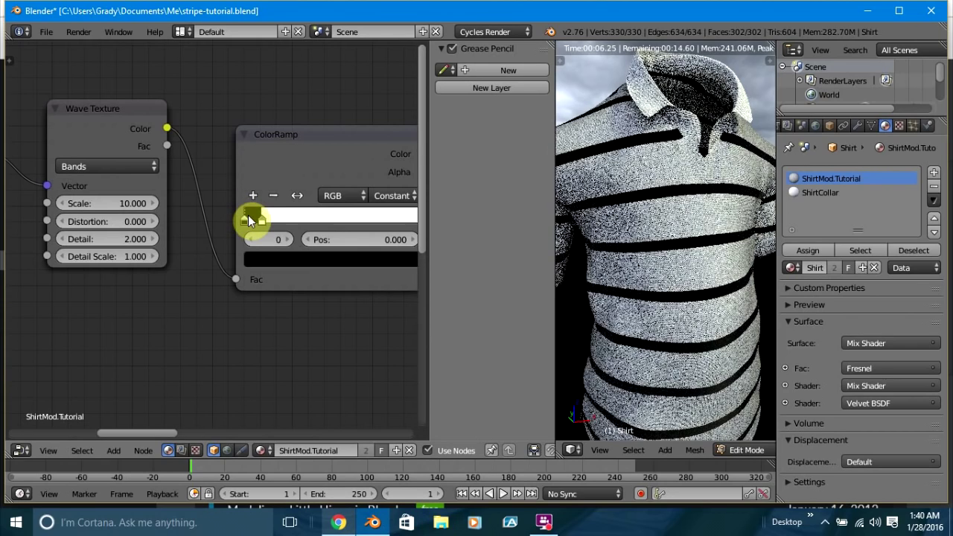
pyautogui.click(297, 262)
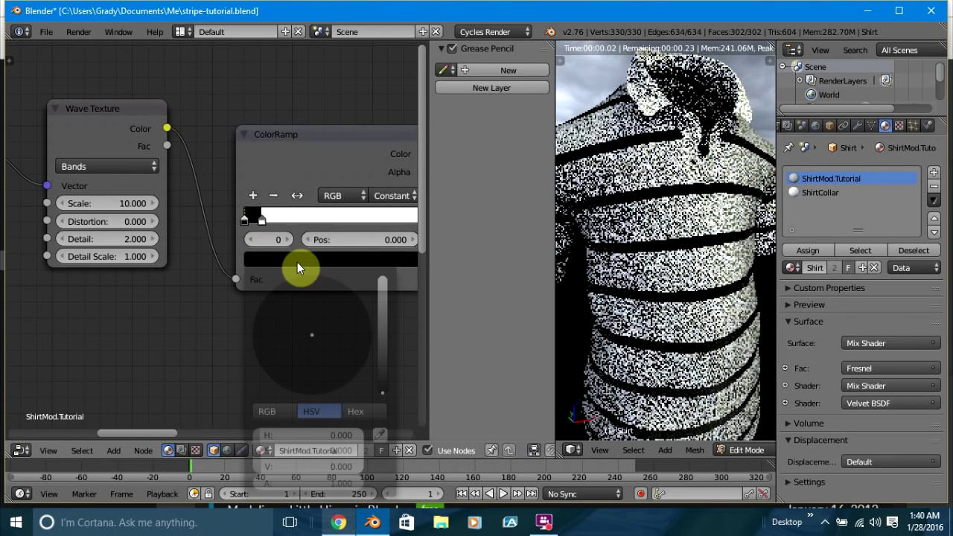
pyautogui.click(307, 394)
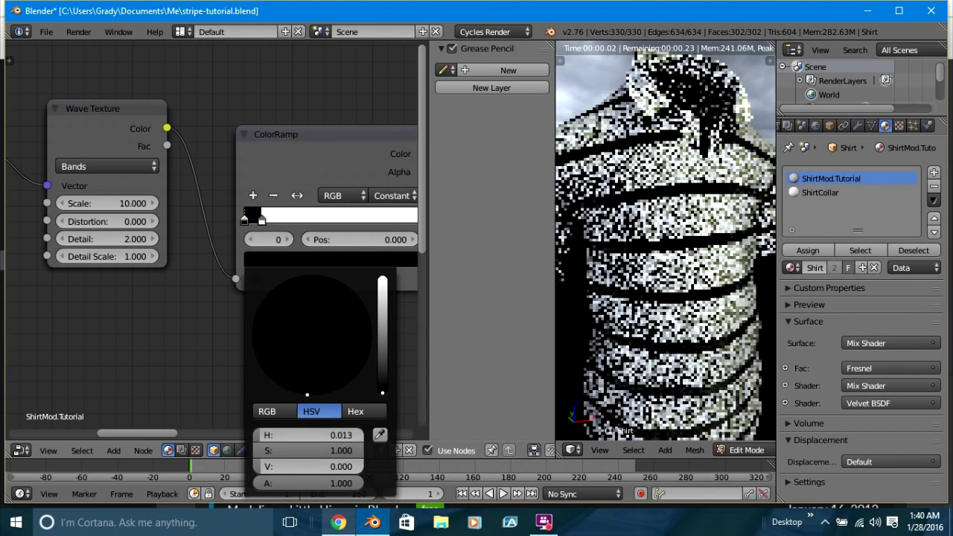
pyautogui.moveTo(296, 462); pyautogui.dragTo(343, 462)
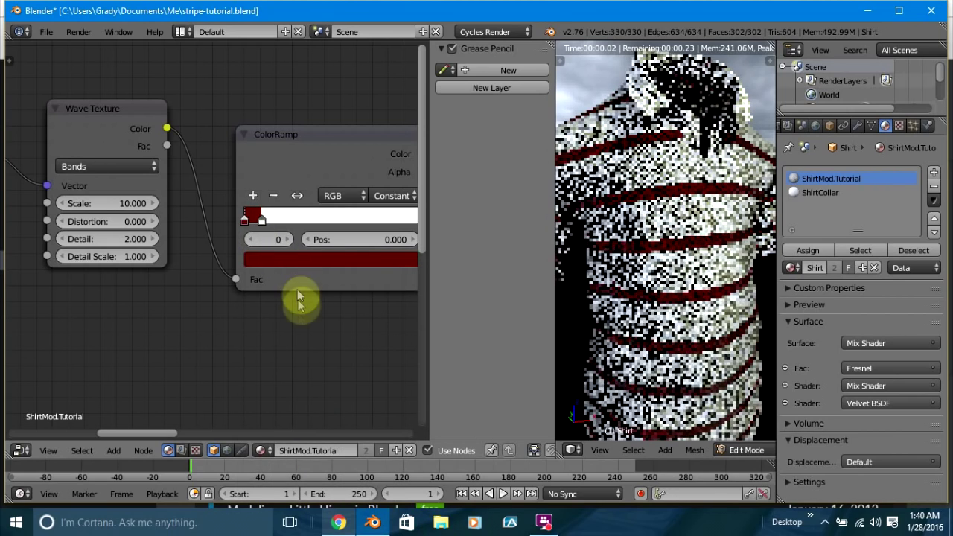
pyautogui.click(288, 260)
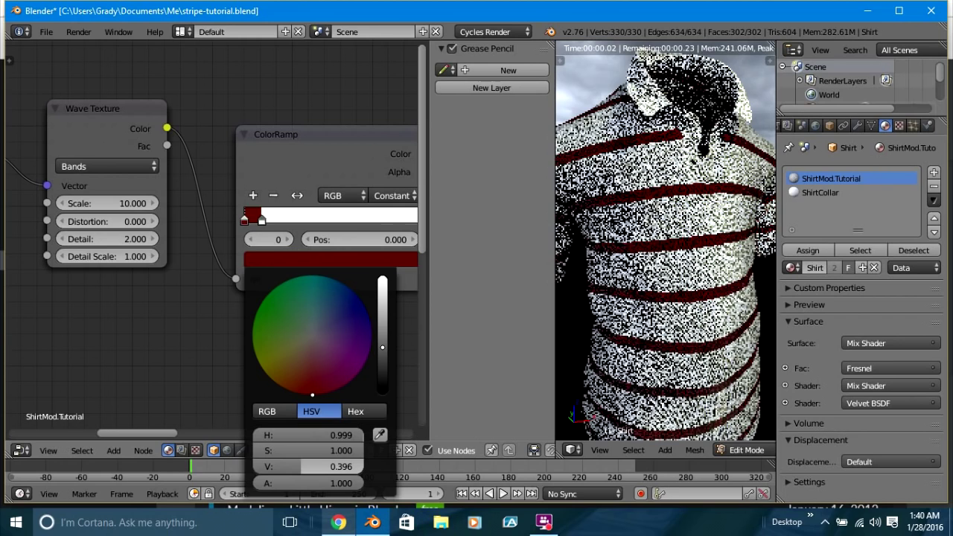
pyautogui.moveTo(350, 435); pyautogui.dragTo(289, 465)
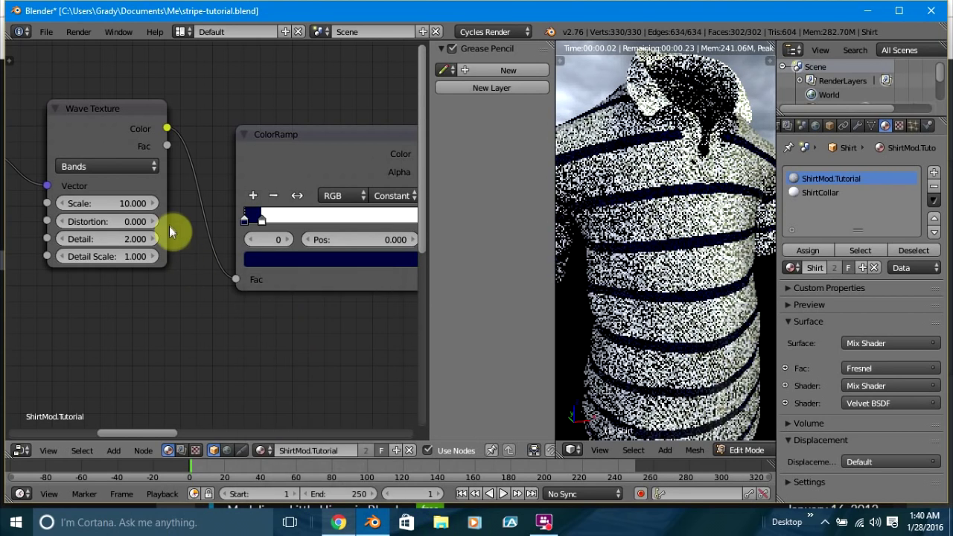
# Add two more color stops to the stripe ColorRamp.
pyautogui.scroll(-1, 216, 262)
pyautogui.scroll(-1, 226, 264)
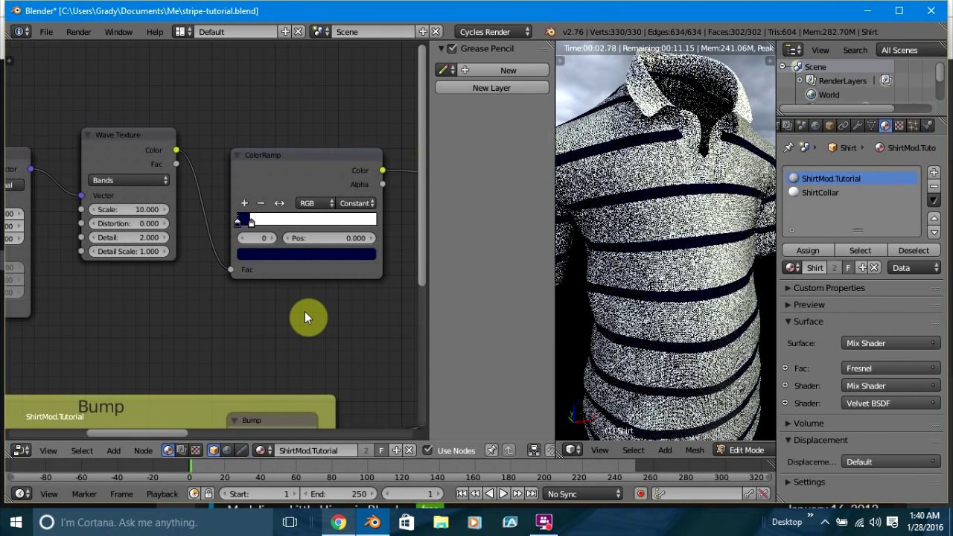
pyautogui.moveTo(304, 311); pyautogui.dragTo(162, 265, button='middle')
pyautogui.scroll(-1, 162, 265)
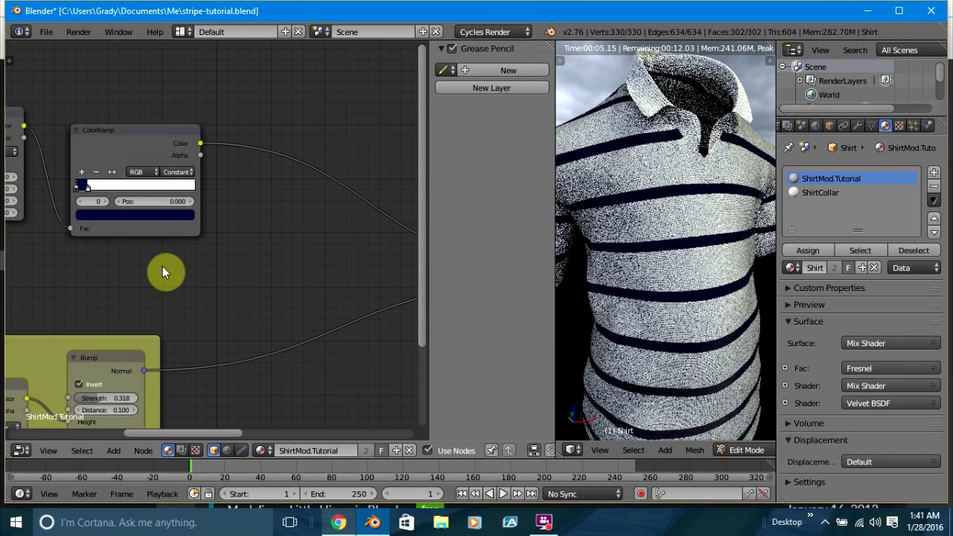
pyautogui.moveTo(147, 295); pyautogui.dragTo(288, 286, button='middle')
pyautogui.scroll(3, 287, 281)
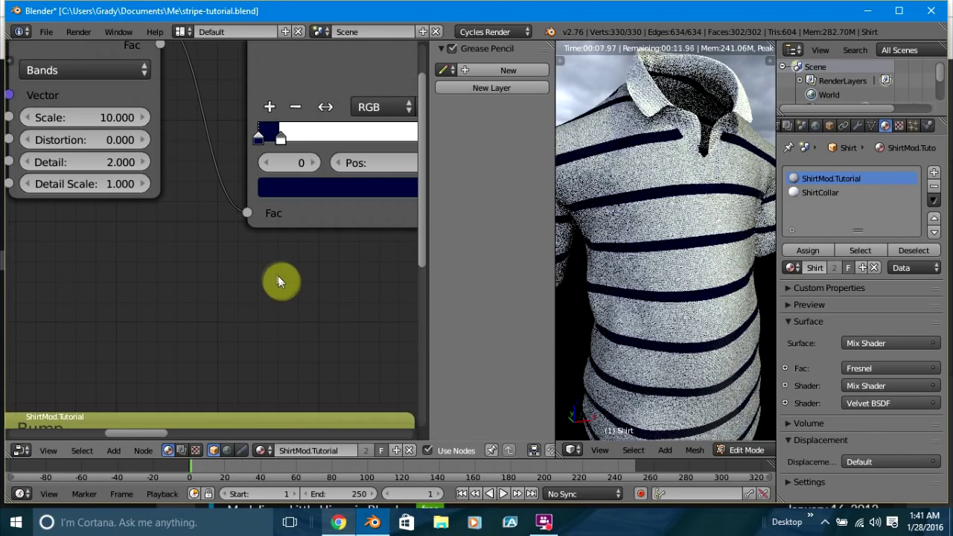
pyautogui.moveTo(241, 307); pyautogui.dragTo(183, 385, button='middle')
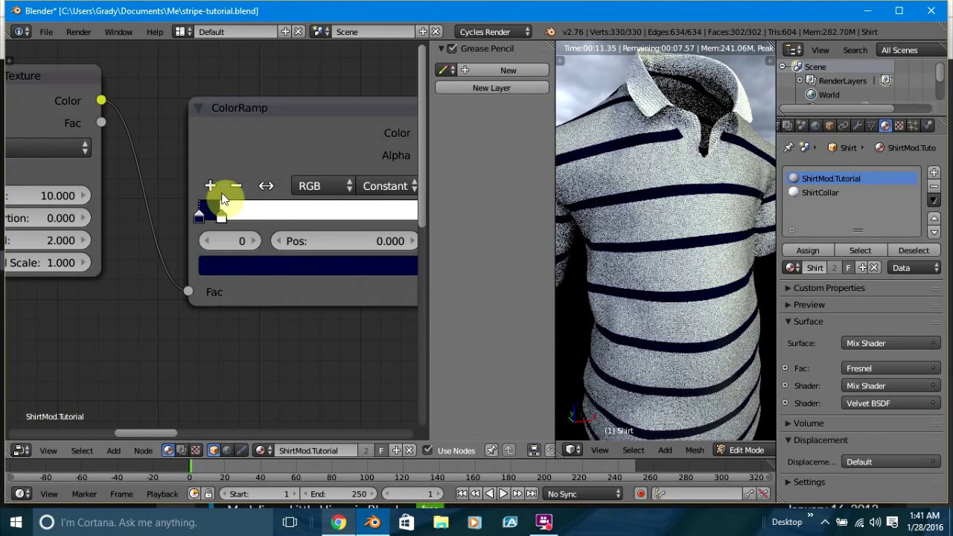
pyautogui.click(209, 185)
pyautogui.click(209, 186)
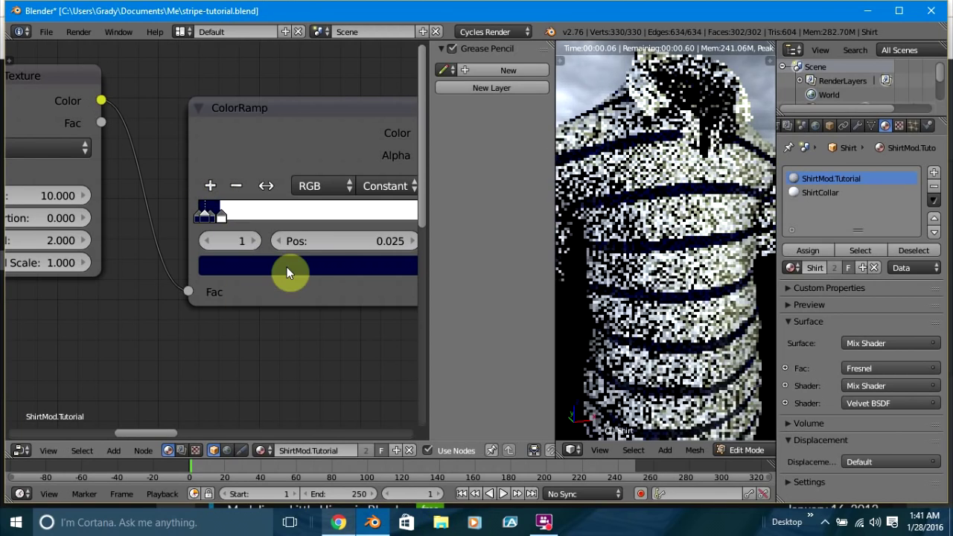
# Set the position of the ColorRamp's newly added stop 1 to 0.5.
pyautogui.moveTo(277, 351); pyautogui.dragTo(218, 330, button='middle')
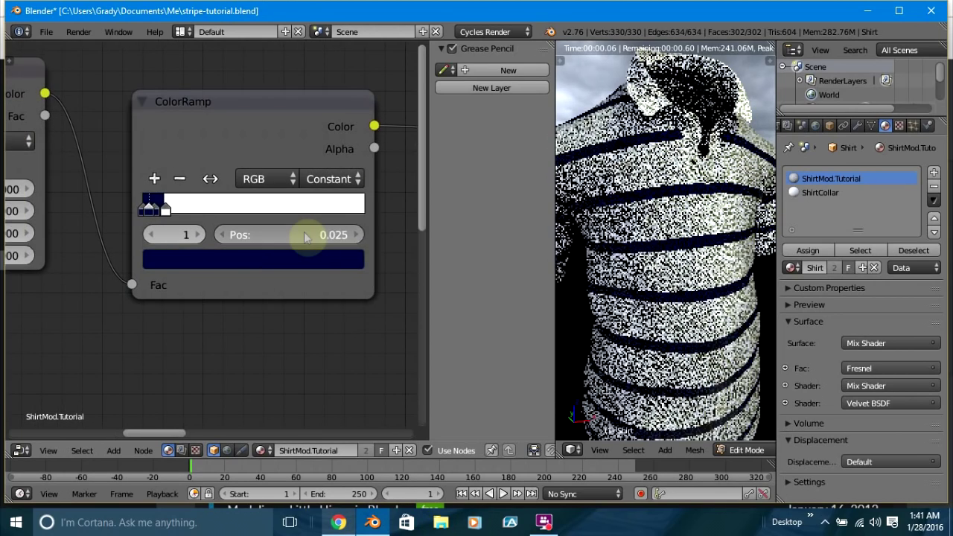
pyautogui.moveTo(304, 230); pyautogui.dragTo(308, 231)
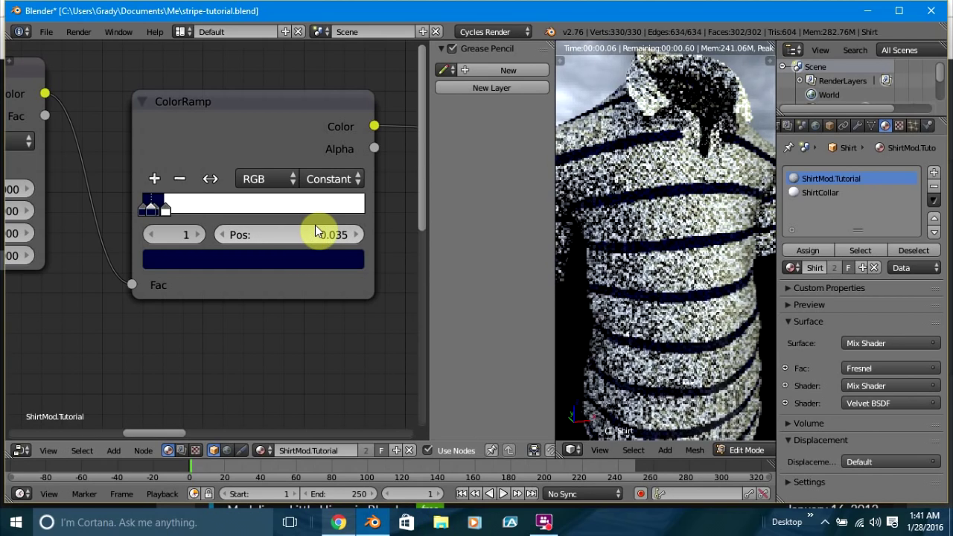
pyautogui.click(315, 232)
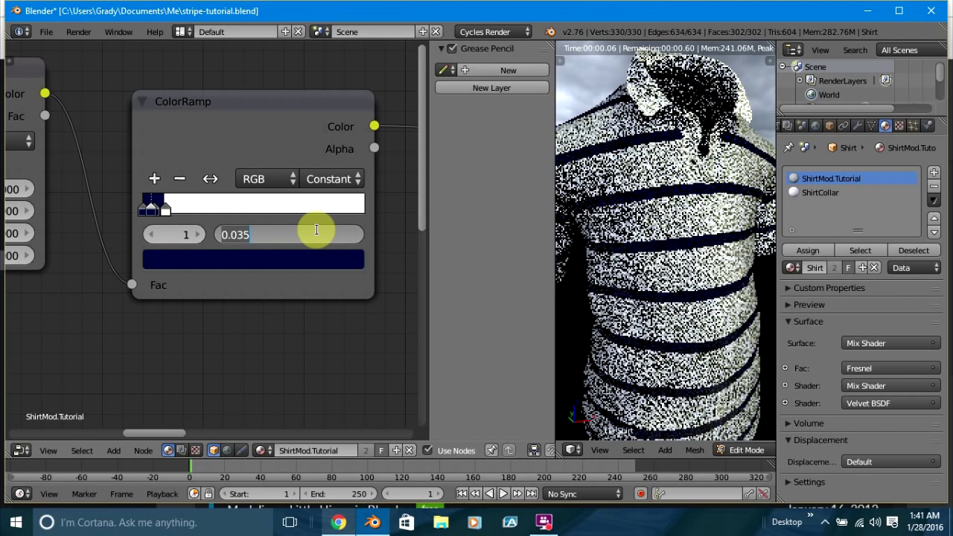
pyautogui.write('.5')
pyautogui.press('Return')
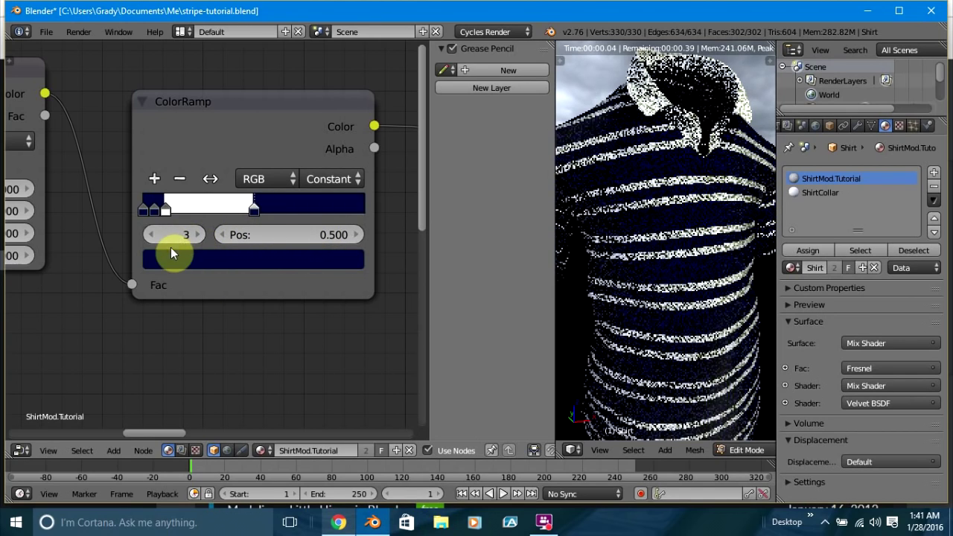
# Set the position of the ColorRamp's current stop 1 to 0.6.
pyautogui.click(149, 234)
pyautogui.click(149, 234)
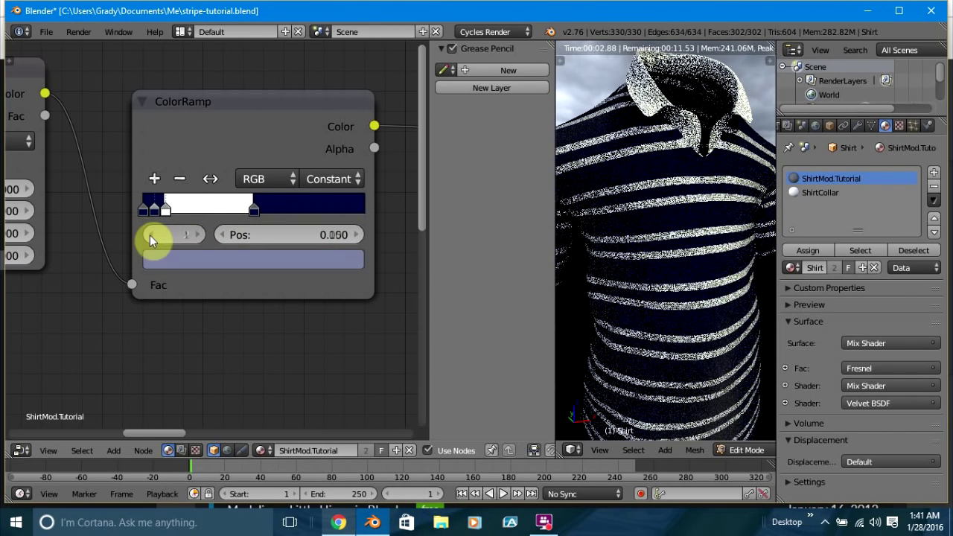
pyautogui.click(308, 231)
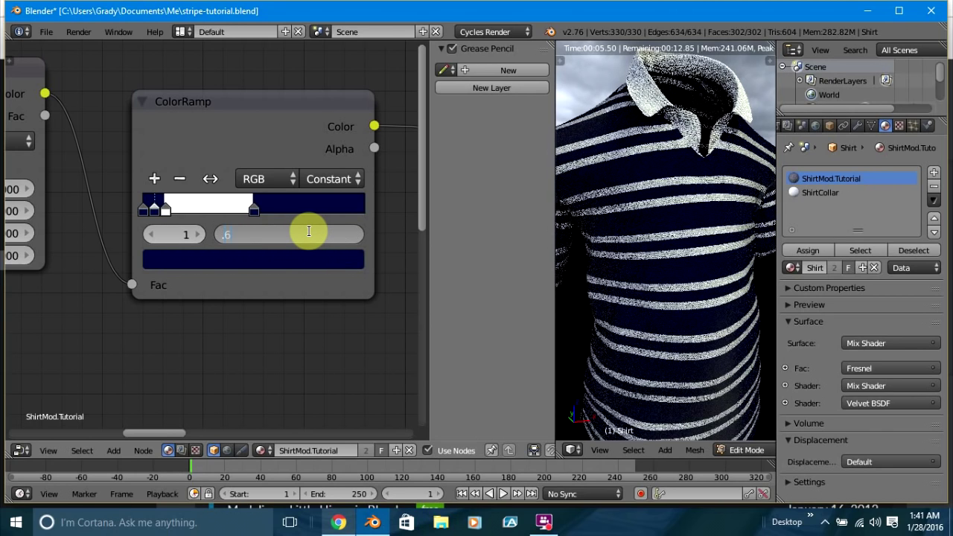
# Move the ColorRamp's new colour stop to position 0.6 and sample the ramp's white as its colour.
pyautogui.write('.6')
pyautogui.press('Return')
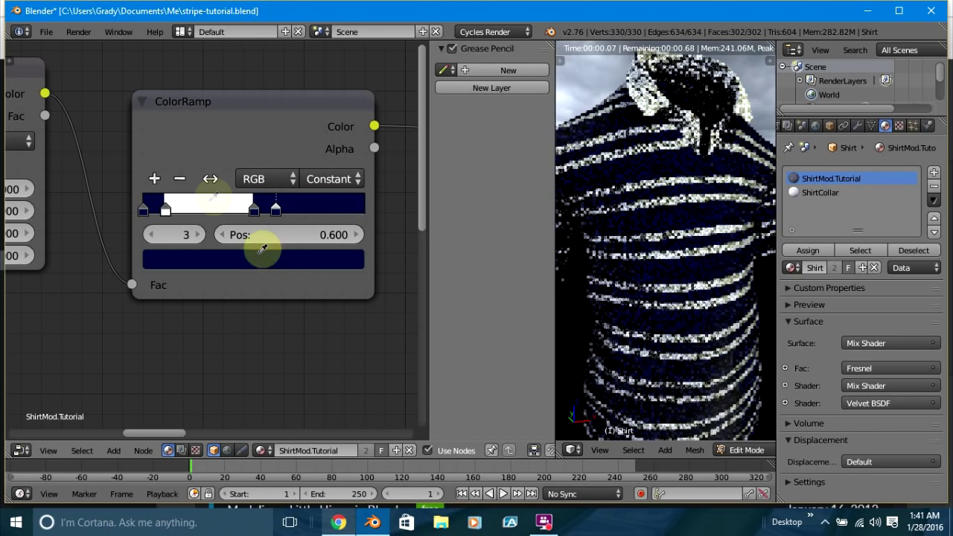
pyautogui.click(234, 207)
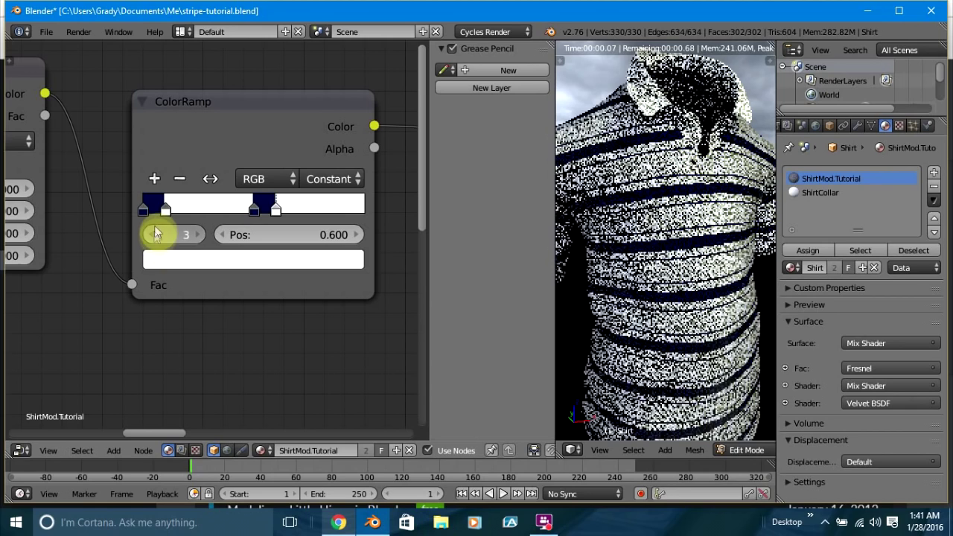
# Recolour the ColorRamp stop at position 0.5 dark red.
pyautogui.click(152, 234)
pyautogui.click(215, 259)
pyautogui.moveTo(231, 378)
pyautogui.mouseDown()
pyautogui.moveTo(241, 430)
pyautogui.moveTo(227, 430)
pyautogui.mouseUp()
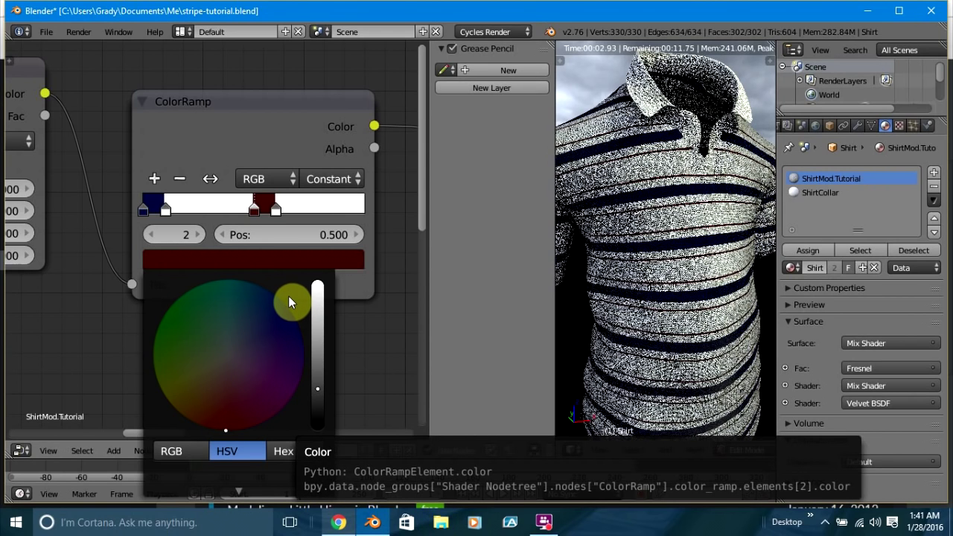
pyautogui.scroll(-1, 365, 348)
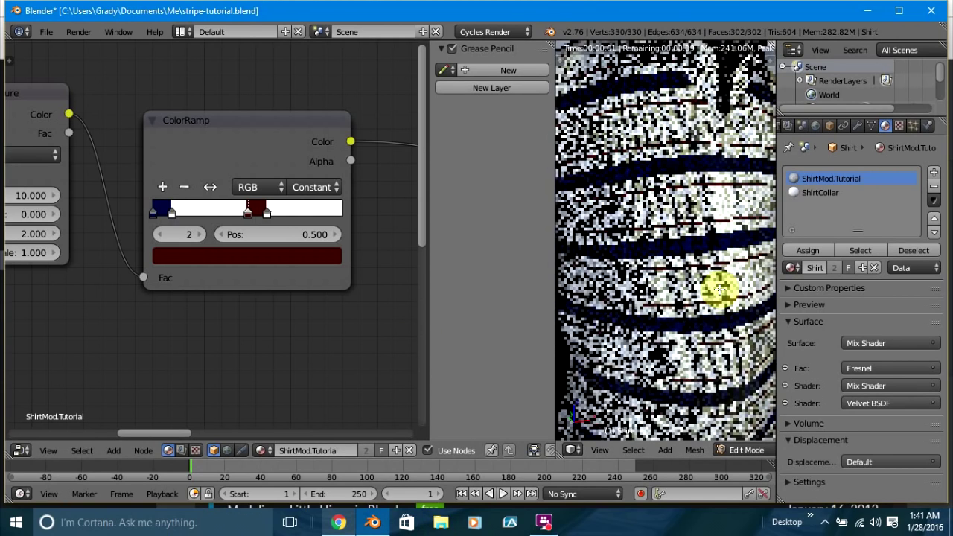
pyautogui.scroll(-3, 679, 279)
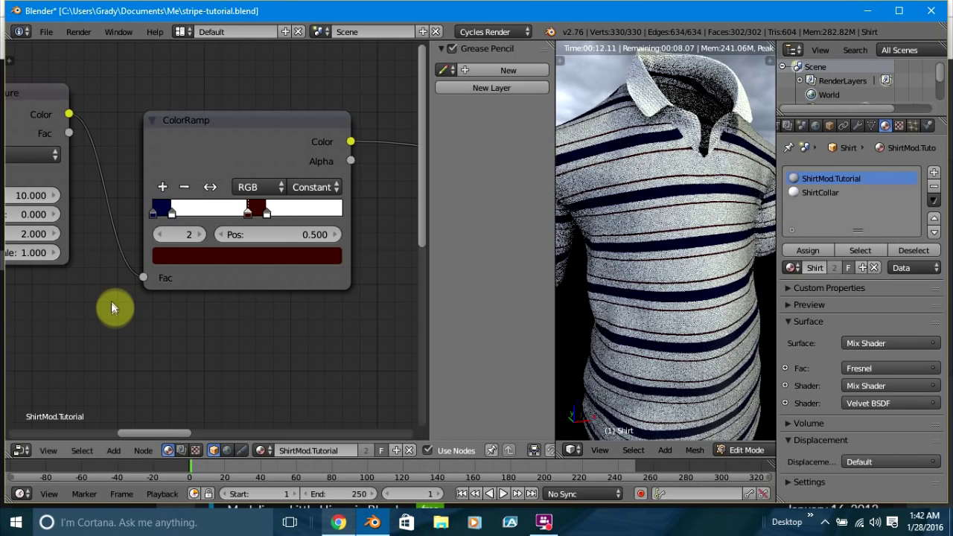
# Link the Wave Texture's Color output directly to the Diffuse shader's Color input, bypassing the ColorRamp.
pyautogui.scroll(-1, 186, 379)
pyautogui.moveTo(187, 379); pyautogui.dragTo(30, 378, button='middle')
pyautogui.scroll(-1, 140, 352)
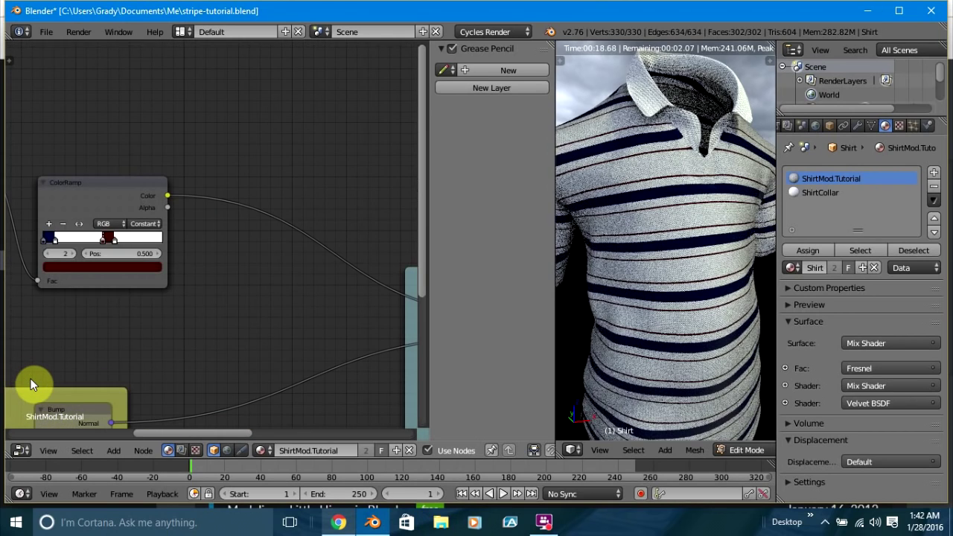
pyautogui.scroll(-1, 31, 384)
pyautogui.scroll(-1, 31, 329)
pyautogui.scroll(-1, 31, 324)
pyautogui.scroll(-1, 43, 197)
pyautogui.keyDown('alt'); pyautogui.keyDown('shift'); pyautogui.moveTo(66, 195); pyautogui.dragTo(422, 284, button='right'); pyautogui.keyUp('shift'); pyautogui.keyUp('alt')
pyautogui.click(411, 285)
pyautogui.click(412, 286)
pyautogui.scroll(1, 227, 278)
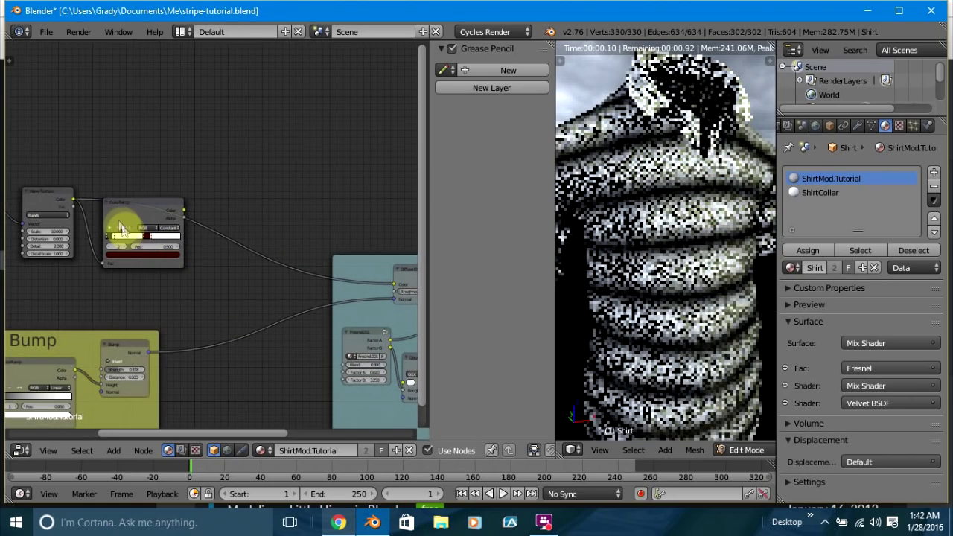
# Move the bypassed ColorRamp node above the link between the Wave Texture and the Diffuse shader.
pyautogui.moveTo(150, 206); pyautogui.dragTo(156, 68, button='right')
pyautogui.moveTo(53, 255); pyautogui.dragTo(99, 267, button='middle')
pyautogui.scroll(5, 648, 261)
pyautogui.scroll(2, 652, 260)
pyautogui.scroll(-3, 652, 261)
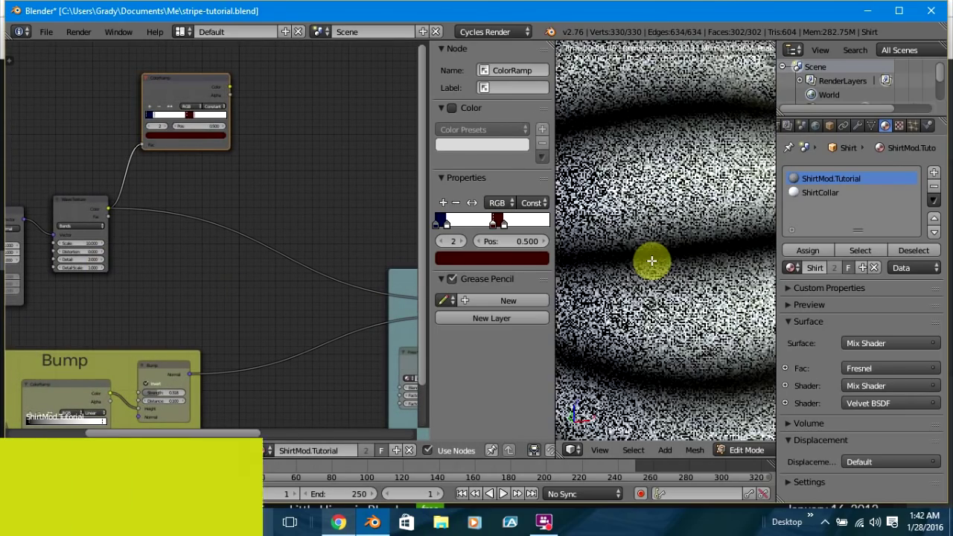
# Examine the raw wave gradient on the rendered shirt alongside the ColorRamp stops and the node layout.
pyautogui.scroll(1, 681, 233)
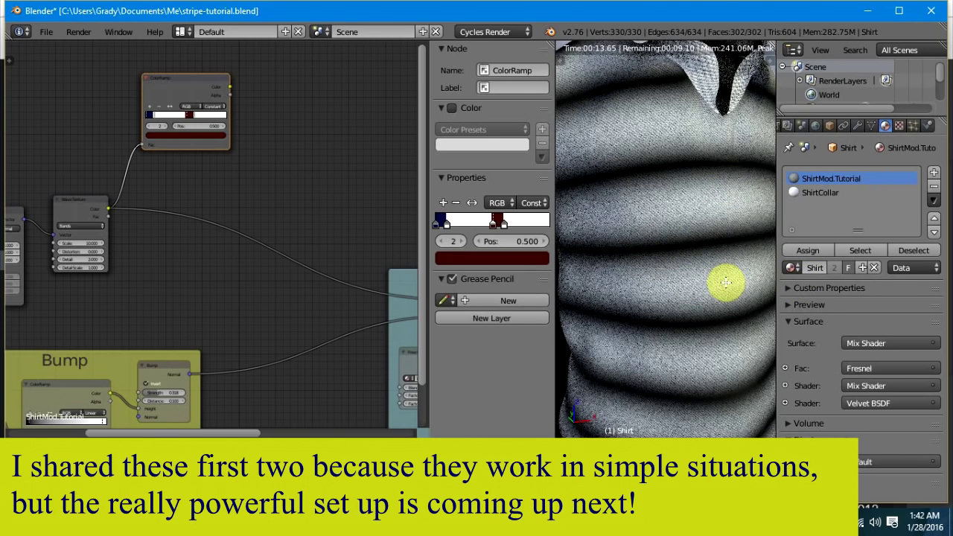
pyautogui.scroll(2, 192, 237)
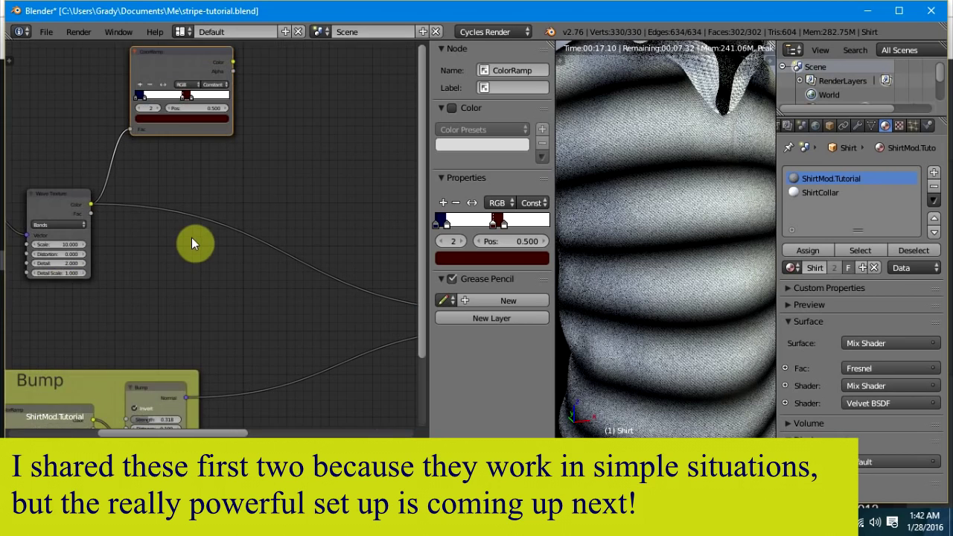
pyautogui.moveTo(176, 159); pyautogui.dragTo(196, 325, button='middle')
pyautogui.scroll(1, 181, 268)
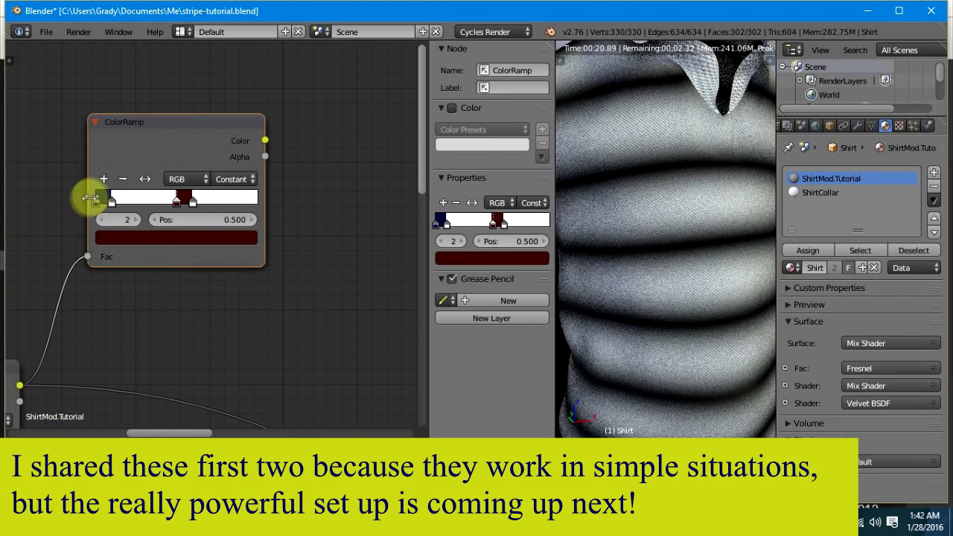
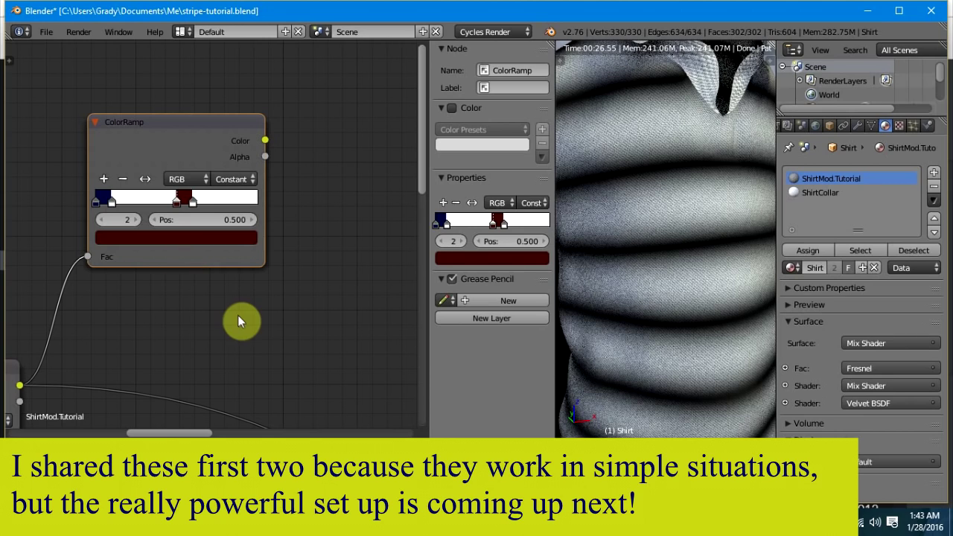
pyautogui.scroll(-4, 238, 318)
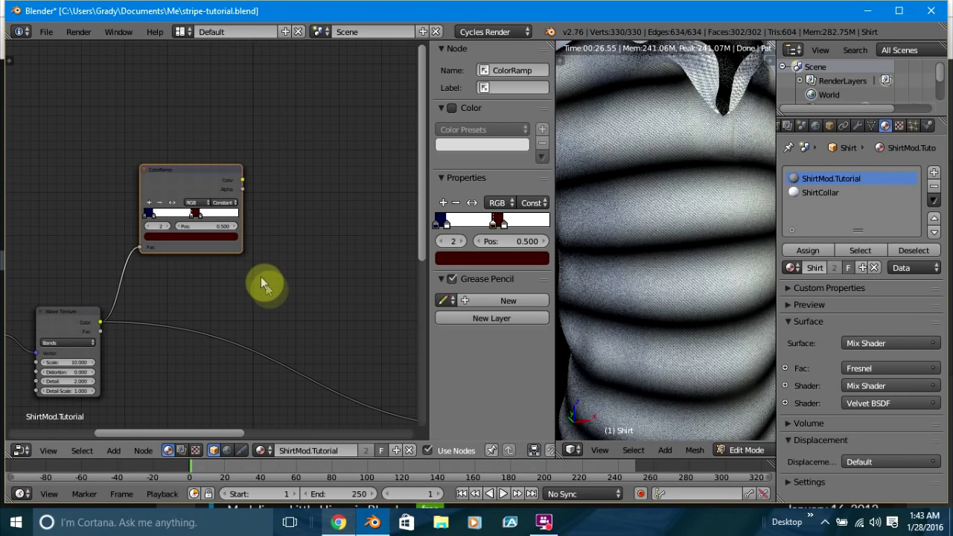
pyautogui.scroll(-1, 262, 279)
pyautogui.moveTo(267, 280); pyautogui.dragTo(213, 230, button='middle')
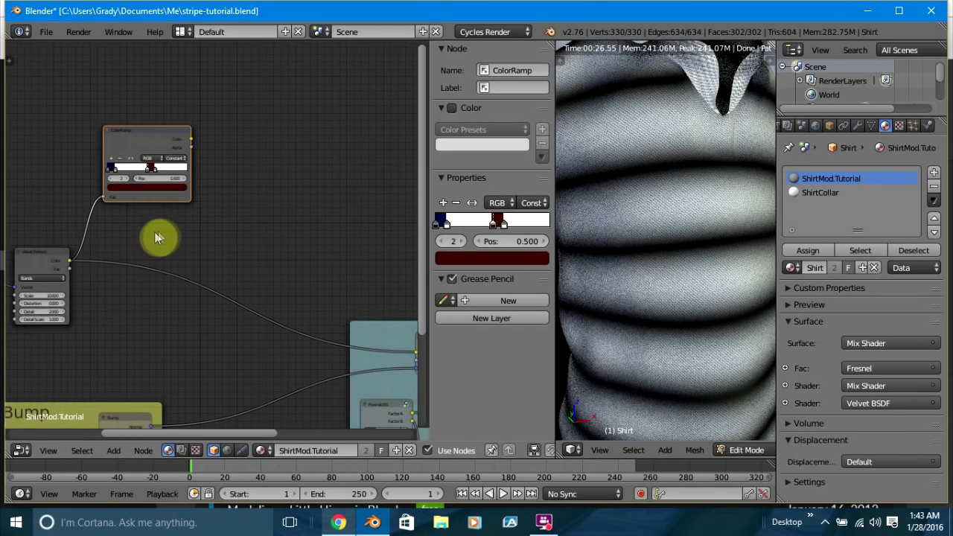
pyautogui.scroll(3, 262, 223)
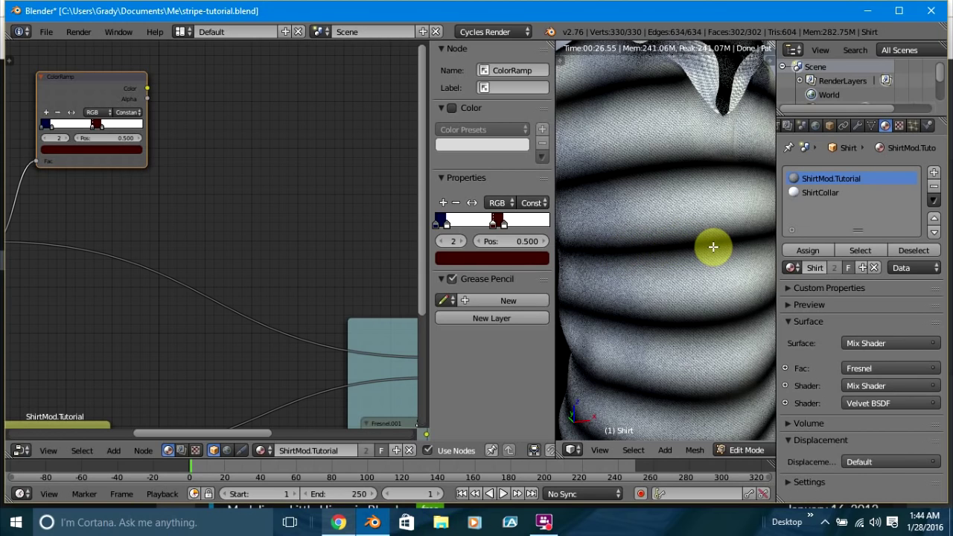
pyautogui.moveTo(165, 224); pyautogui.dragTo(301, 220, button='middle')
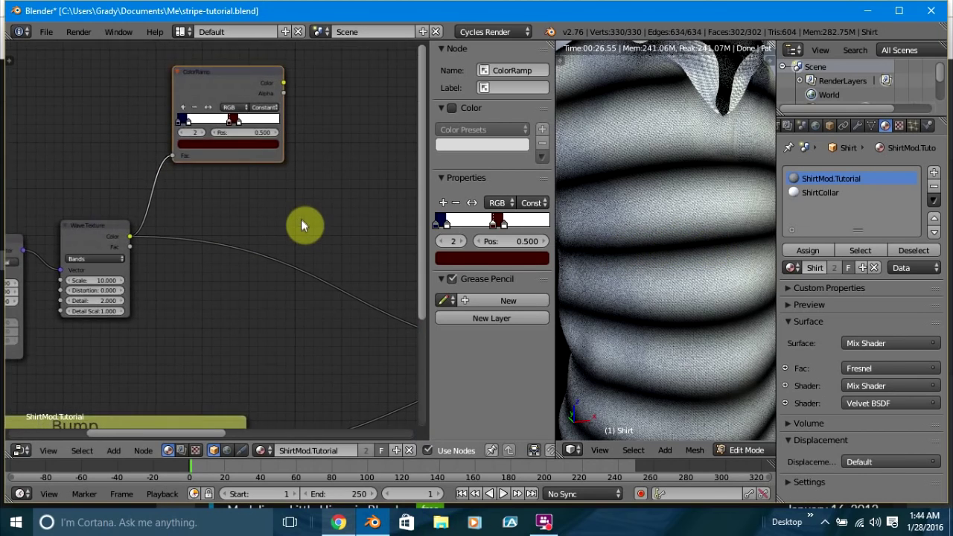
pyautogui.scroll(-2, 301, 220)
pyautogui.moveTo(256, 258); pyautogui.dragTo(287, 262, button='middle')
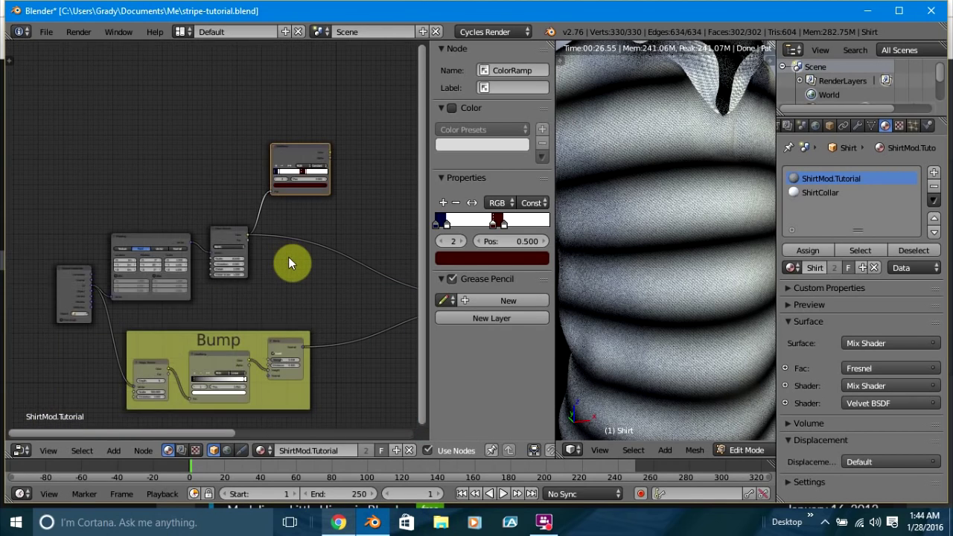
# Switch the Wave Texture node's type to a Math node, keeping its links.
pyautogui.scroll(2, 266, 224)
pyautogui.moveTo(338, 195); pyautogui.dragTo(299, 160, button='middle')
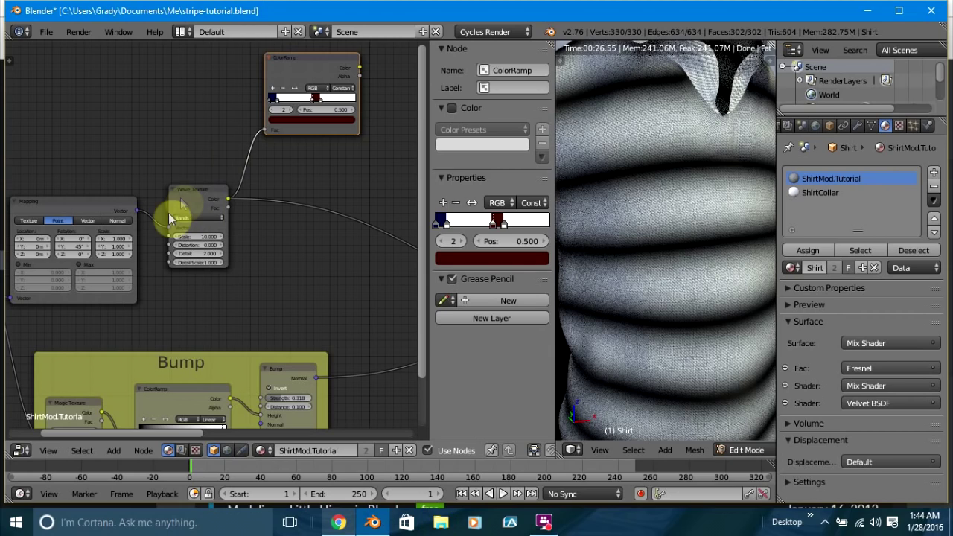
pyautogui.click(206, 196)
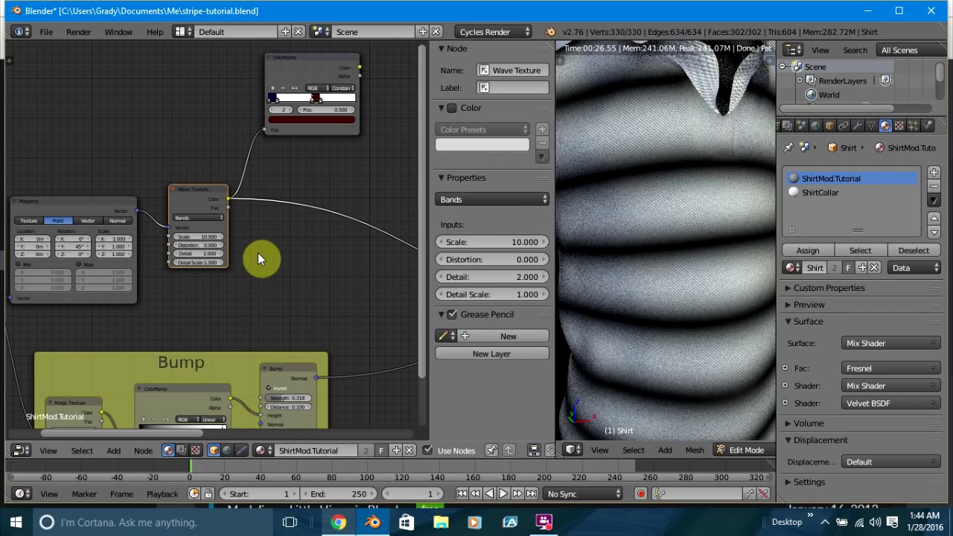
pyautogui.hotkey('shift', 's')
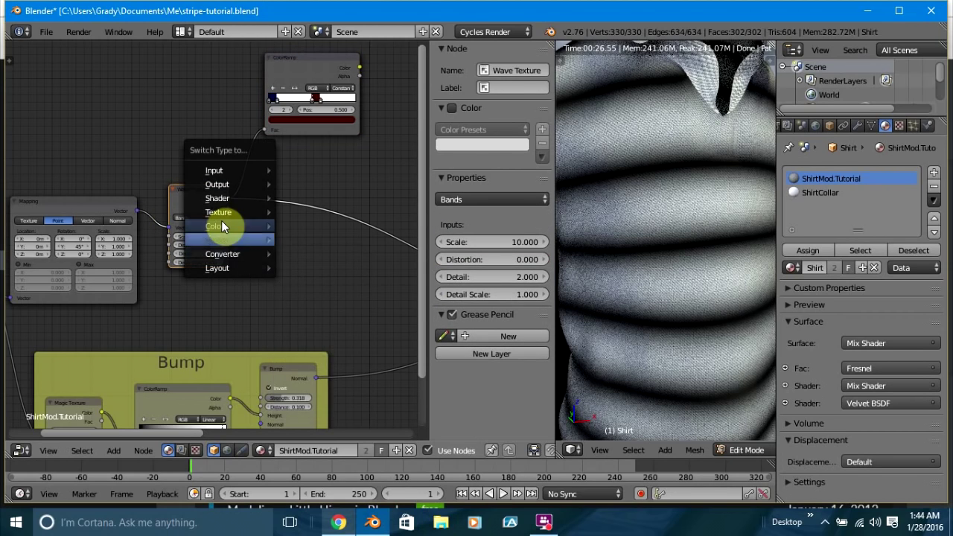
pyautogui.moveTo(222, 223)
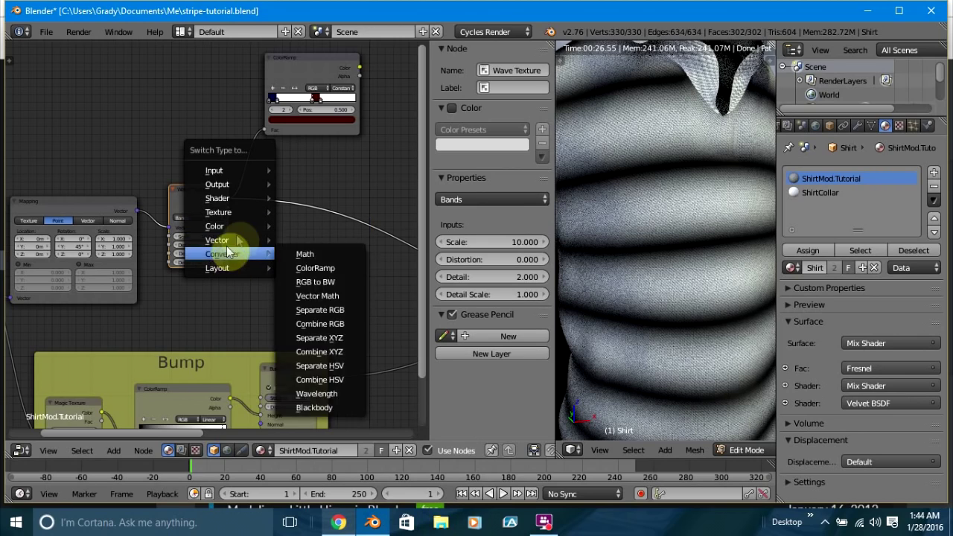
pyautogui.moveTo(236, 240)
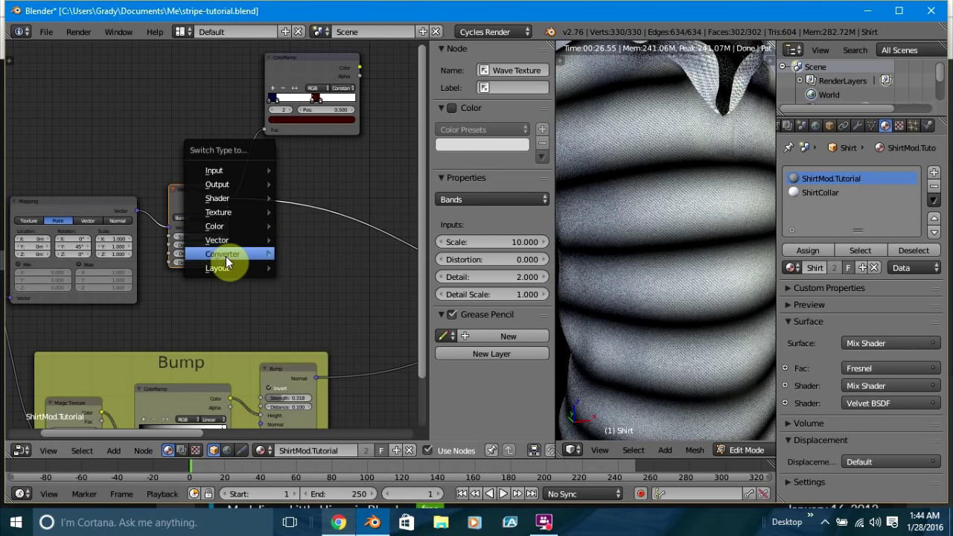
pyautogui.click(358, 257)
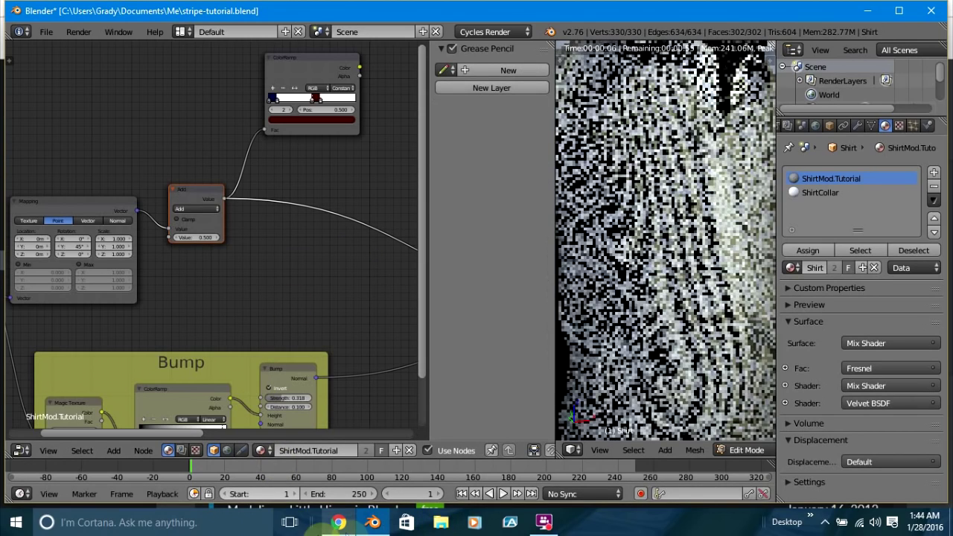
# Switch to Chrome and look through the lesson list of the Shader Forge course on CGCookie.
pyautogui.click(337, 523)
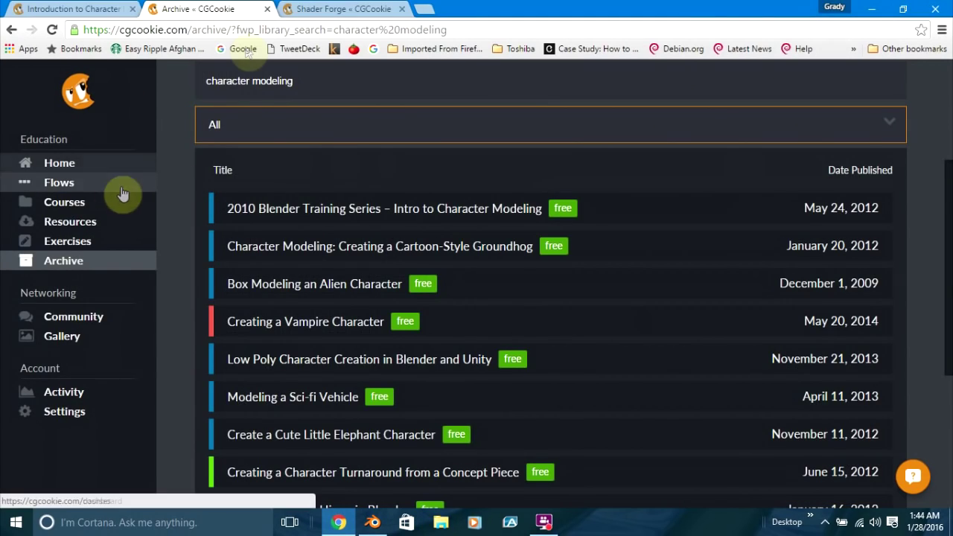
pyautogui.click(48, 9)
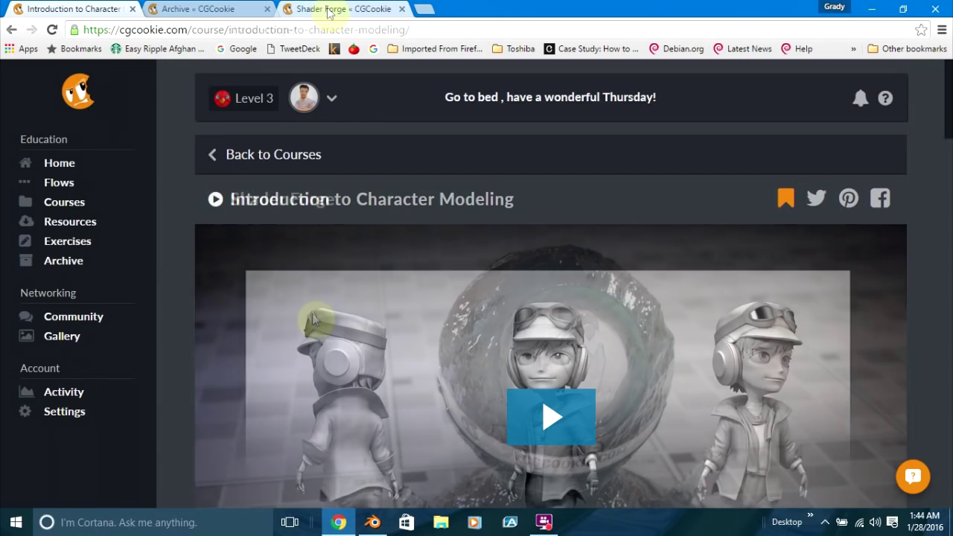
pyautogui.click(330, 9)
pyautogui.scroll(-5, 313, 283)
pyautogui.scroll(-10, 314, 287)
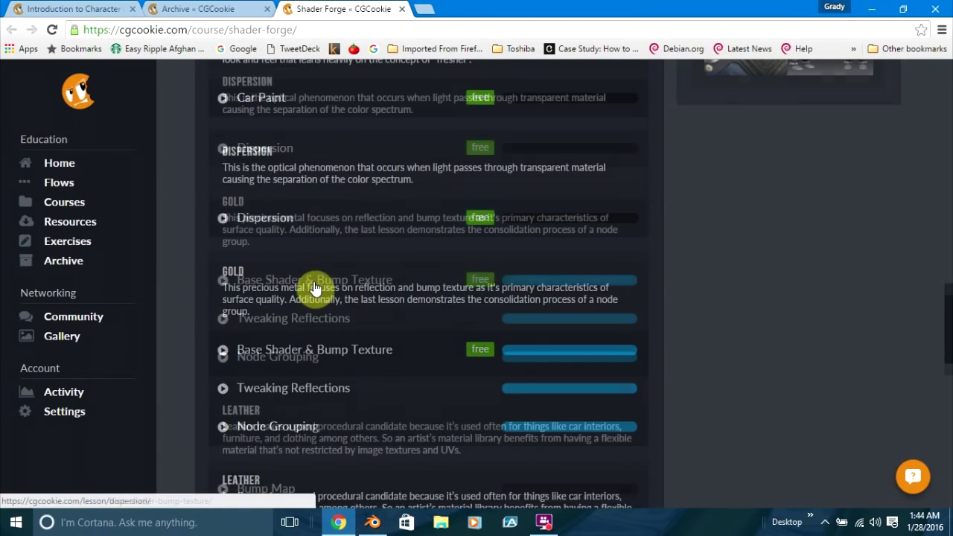
pyautogui.scroll(-8, 313, 288)
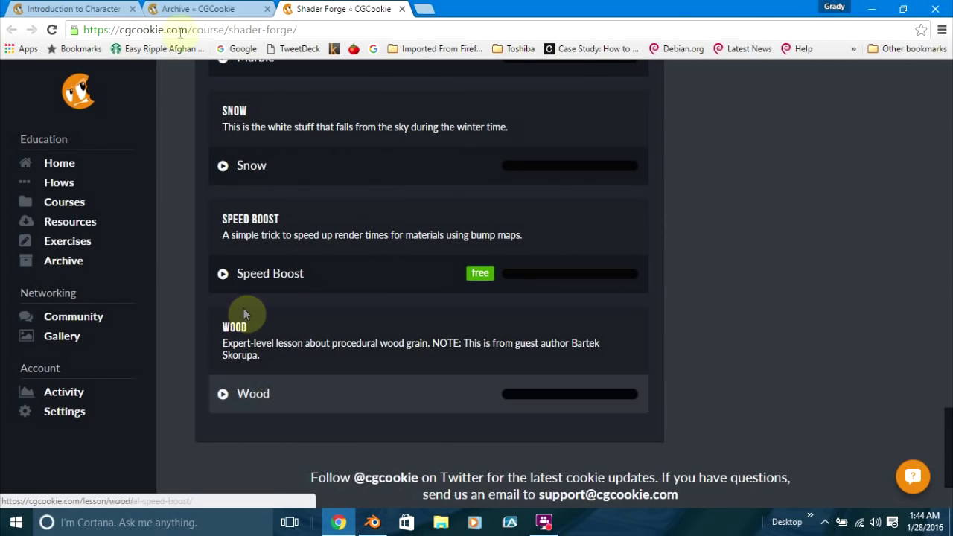
pyautogui.scroll(15, 413, 307)
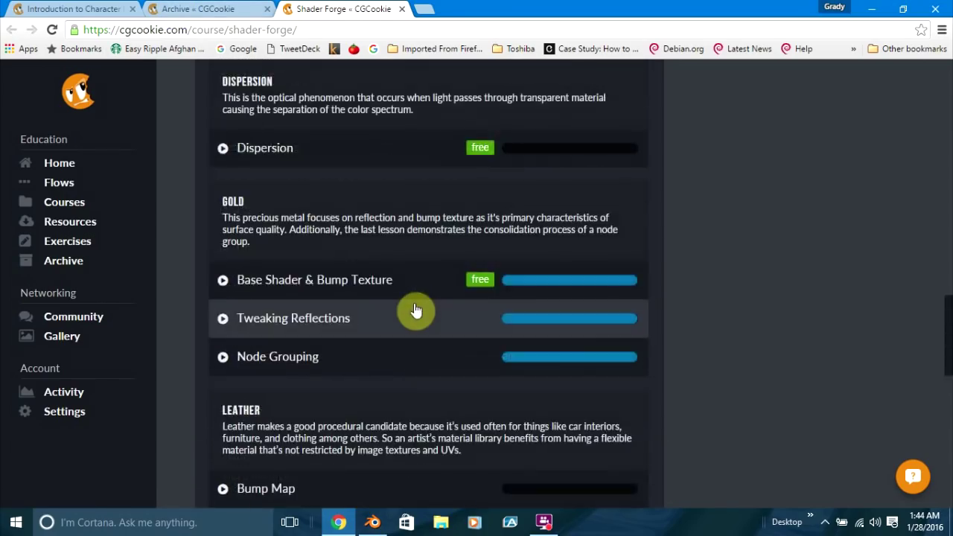
pyautogui.scroll(4, 414, 308)
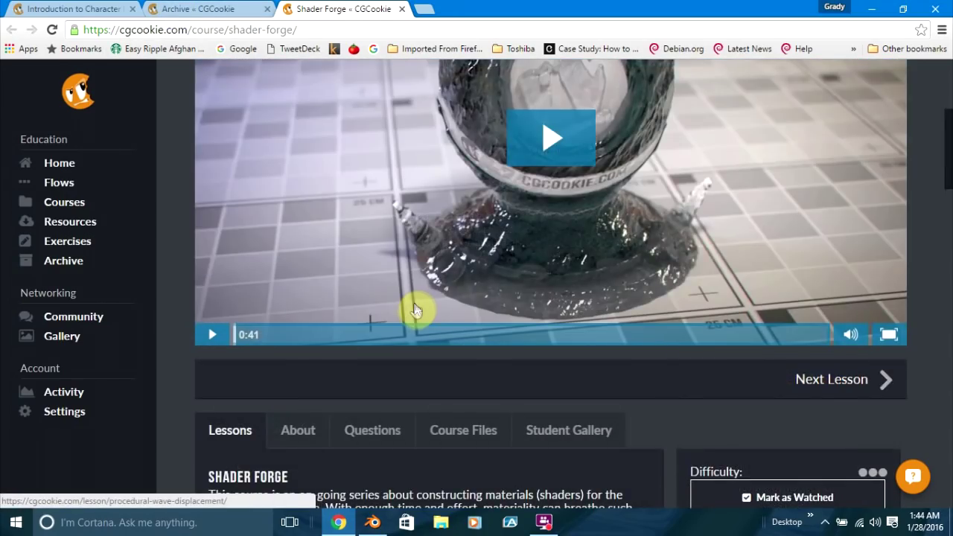
pyautogui.scroll(-5, 415, 308)
pyautogui.scroll(4, 414, 303)
pyautogui.scroll(-15, 414, 303)
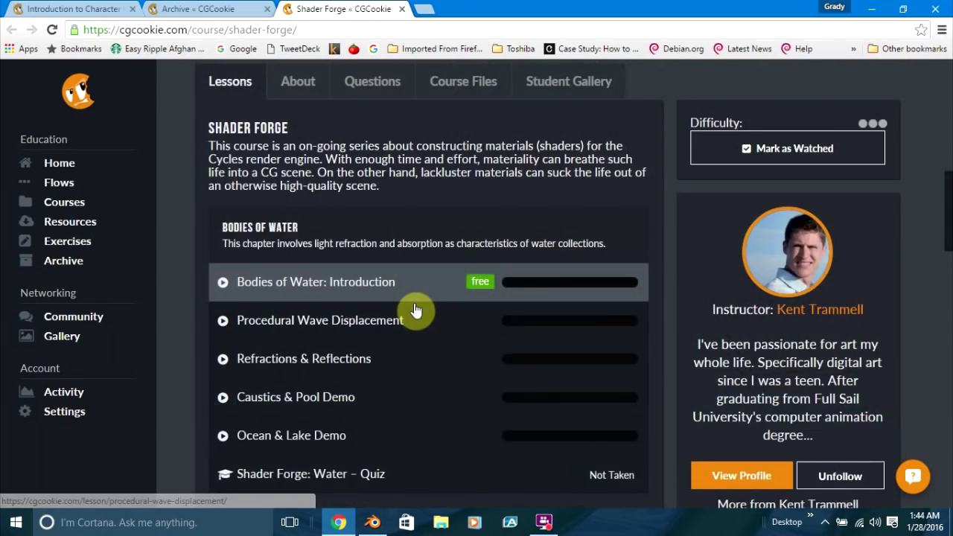
pyautogui.scroll(-10, 414, 303)
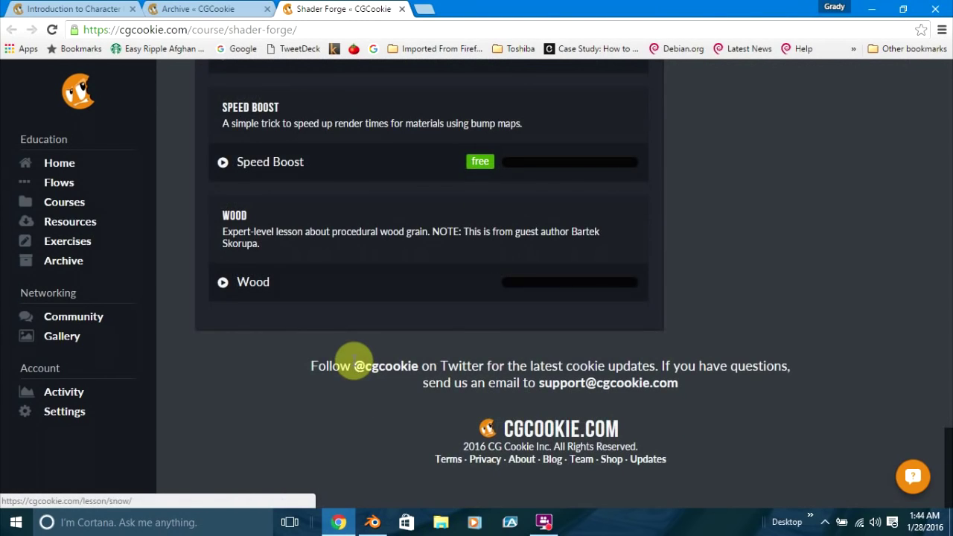
pyautogui.click(236, 9)
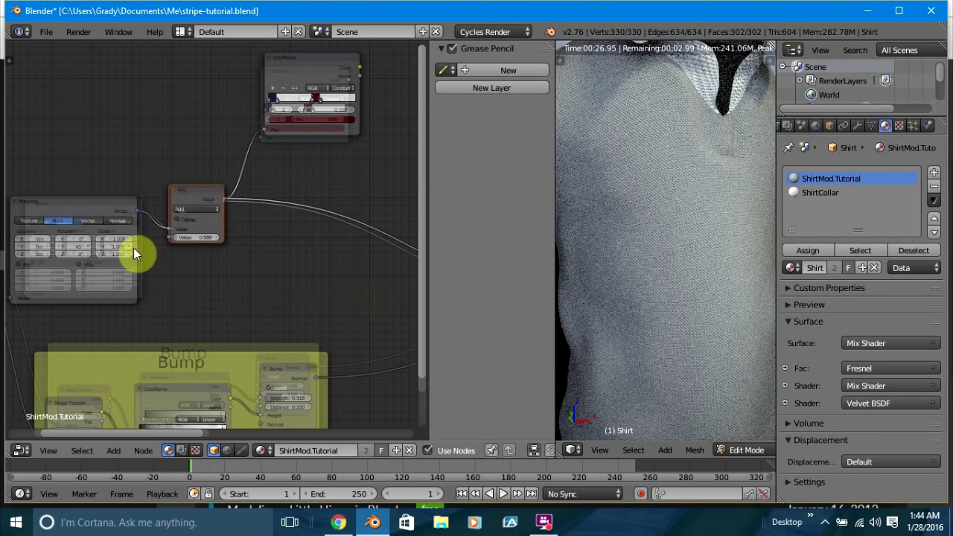
pyautogui.moveTo(133, 248); pyautogui.dragTo(53, 265, button='middle')
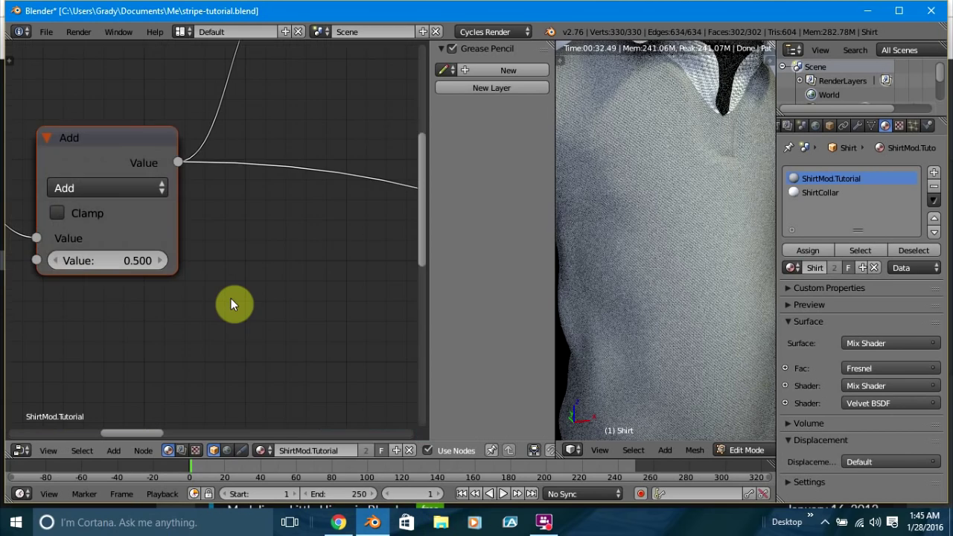
pyautogui.moveTo(230, 299); pyautogui.dragTo(284, 338, button='middle')
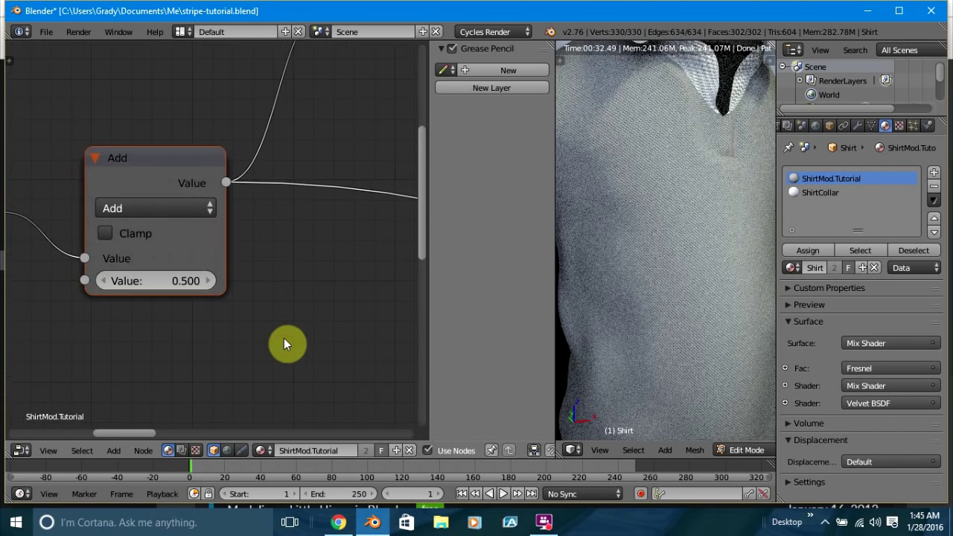
pyautogui.scroll(-2, 273, 299)
pyautogui.moveTo(271, 299); pyautogui.dragTo(229, 309, button='middle')
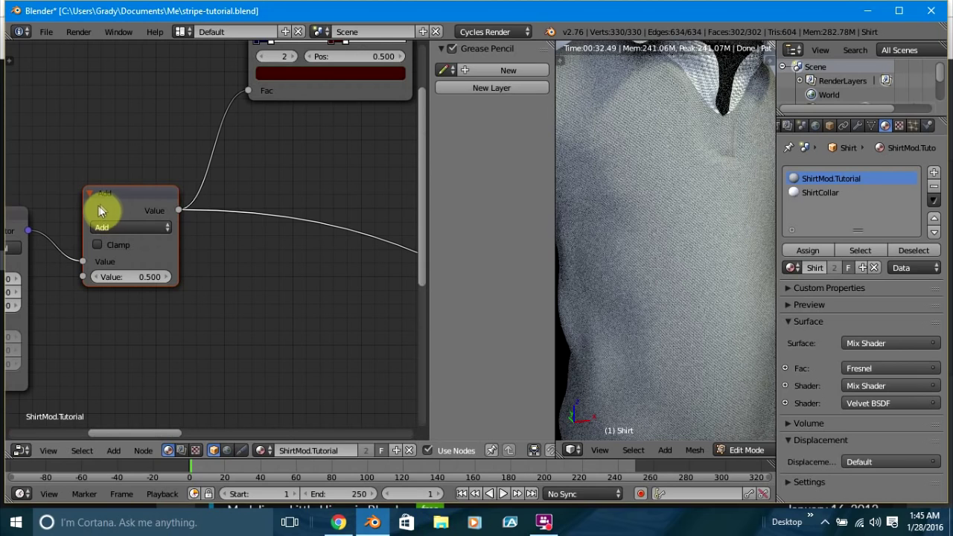
# Reposition the Math node and set its operation to Modulo.
pyautogui.moveTo(98, 206); pyautogui.dragTo(152, 190)
pyautogui.moveTo(321, 304); pyautogui.dragTo(262, 320, button='middle')
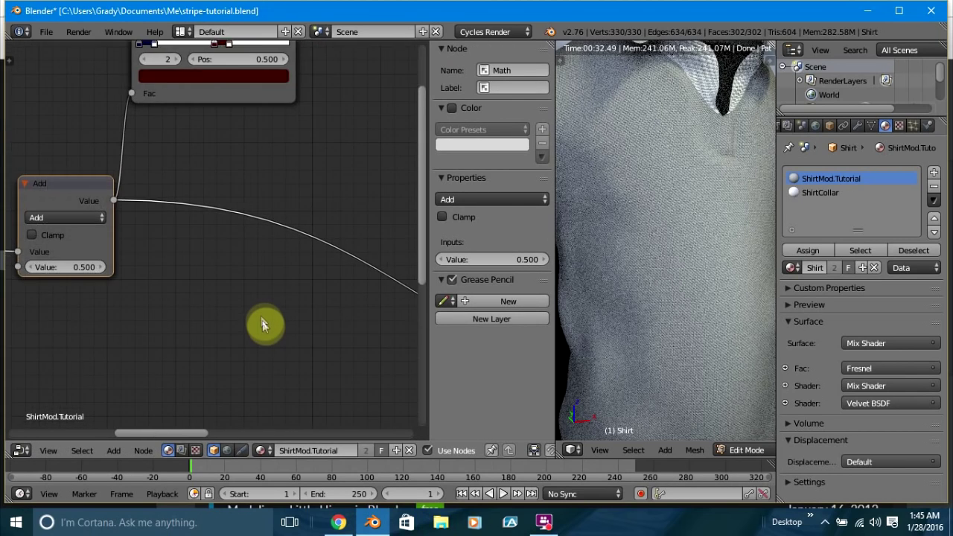
pyautogui.moveTo(204, 288); pyautogui.dragTo(264, 323, button='middle')
pyautogui.scroll(1, 233, 315)
pyautogui.scroll(1, 233, 315)
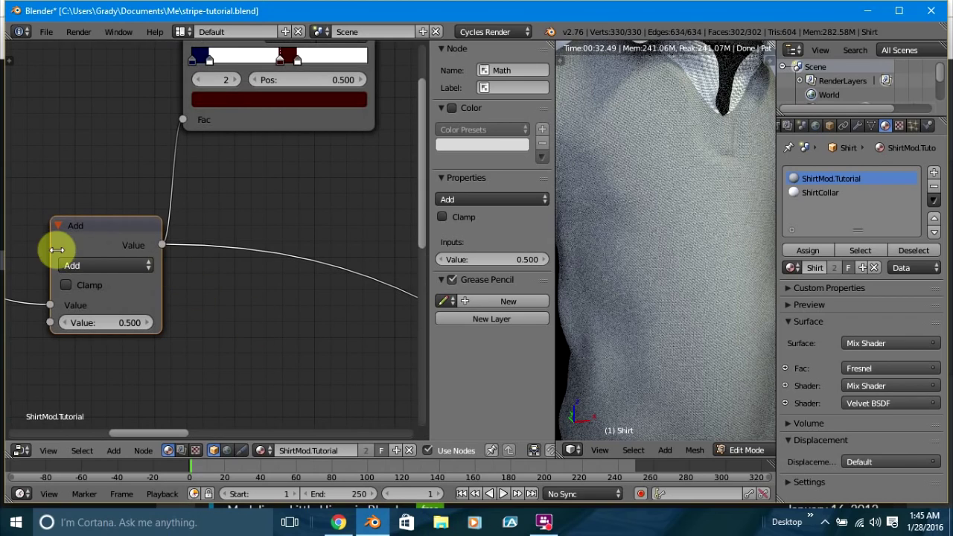
pyautogui.click(119, 266)
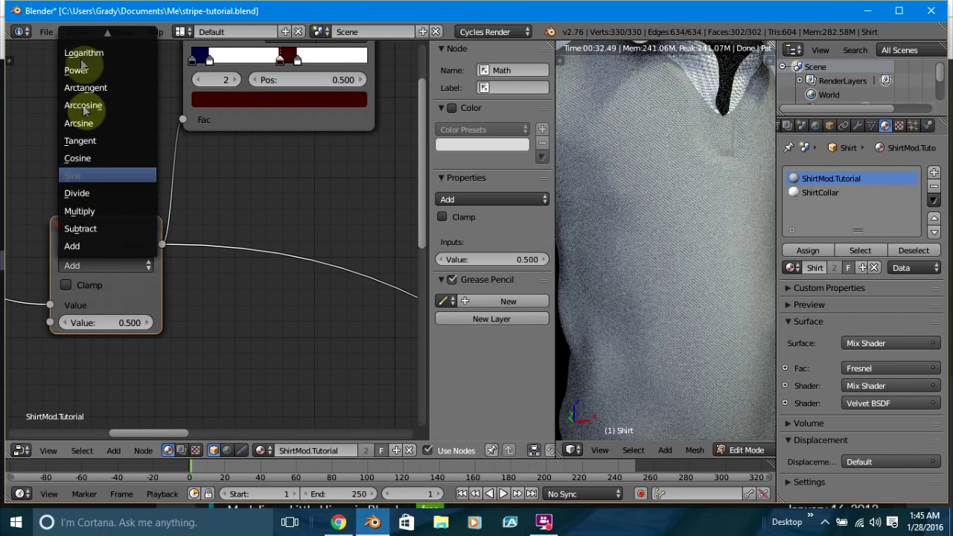
pyautogui.moveTo(88, 33)
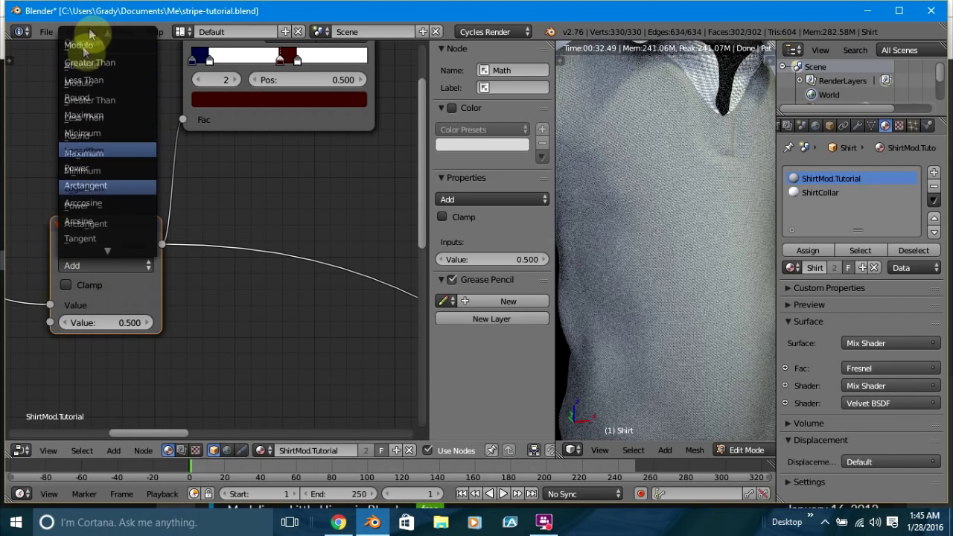
pyautogui.click(77, 82)
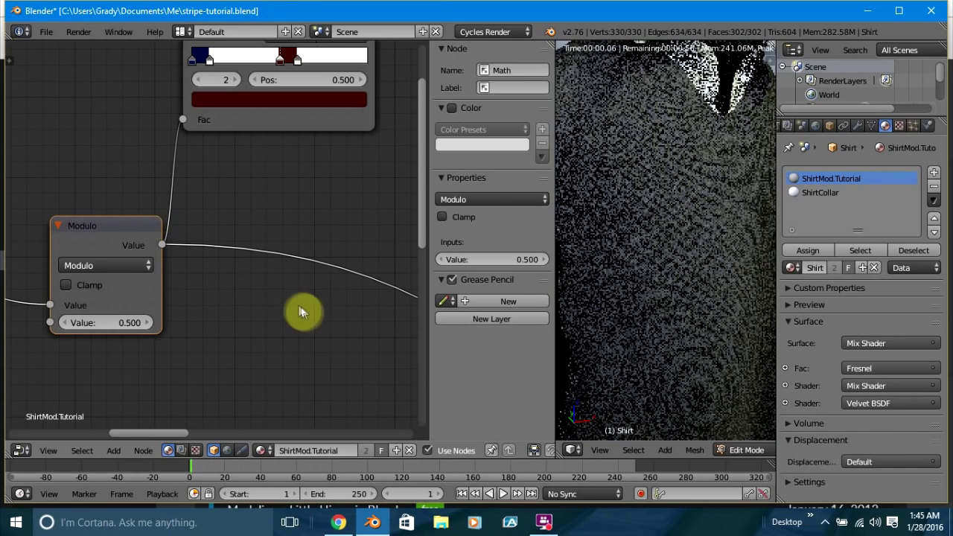
# Set the Modulo node's second value to 0.05 and bring the whole shirt into view in the render preview.
pyautogui.scroll(-2, 328, 336)
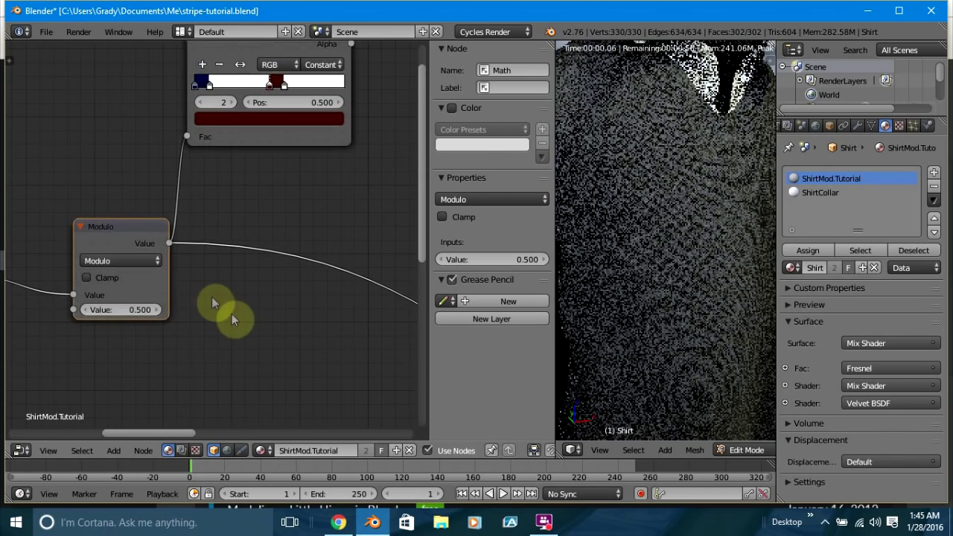
pyautogui.click(105, 303)
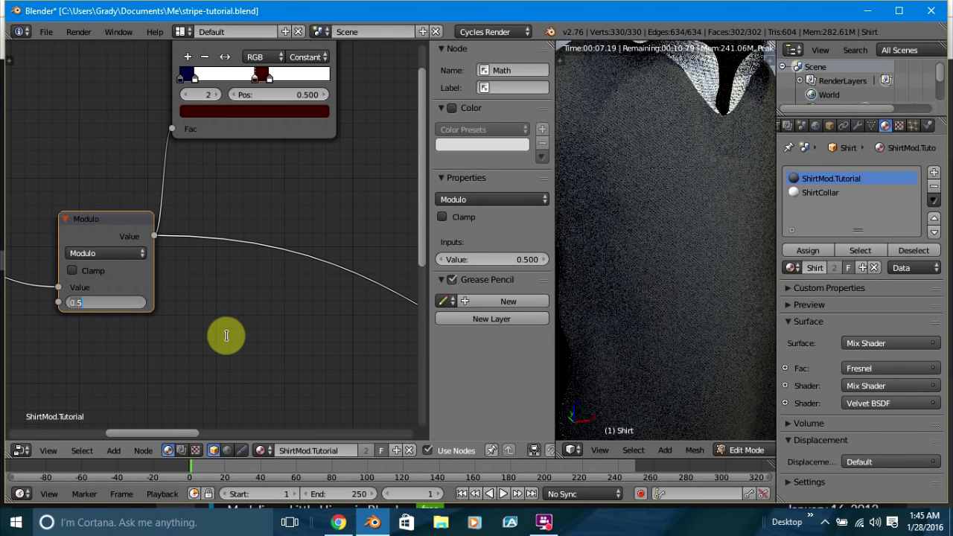
pyautogui.write('0.05')
pyautogui.press('Return')
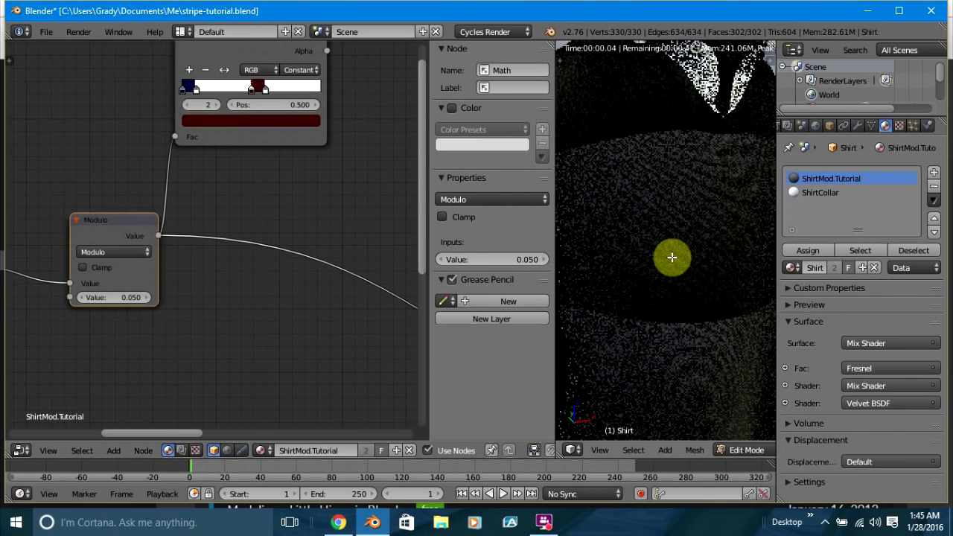
pyautogui.scroll(-6, 672, 257)
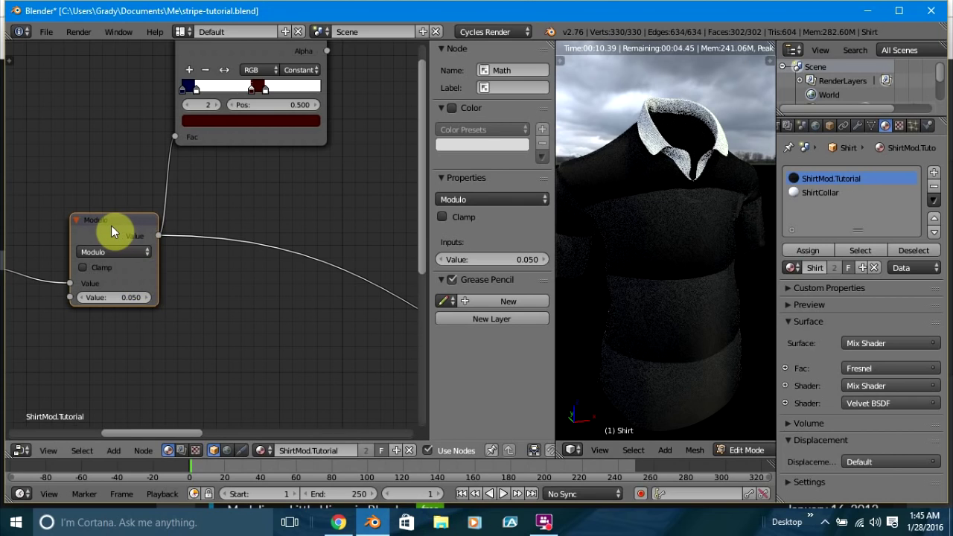
# Duplicate the Modulo node, insert the copy into the link after it, and set the copy's operation to Divide.
pyautogui.scroll(1, 111, 226)
pyautogui.hotkey('shift', 'd')
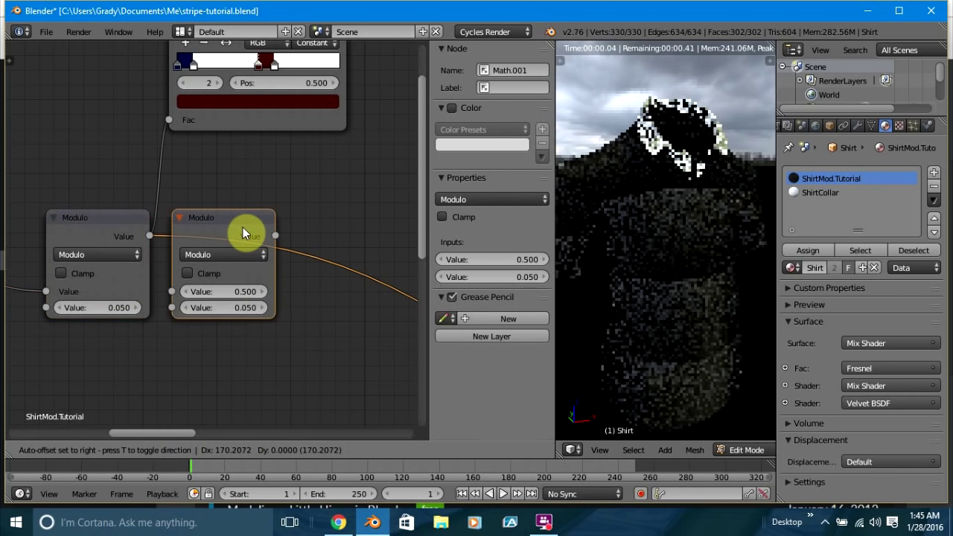
pyautogui.click(255, 257)
pyautogui.click(254, 256)
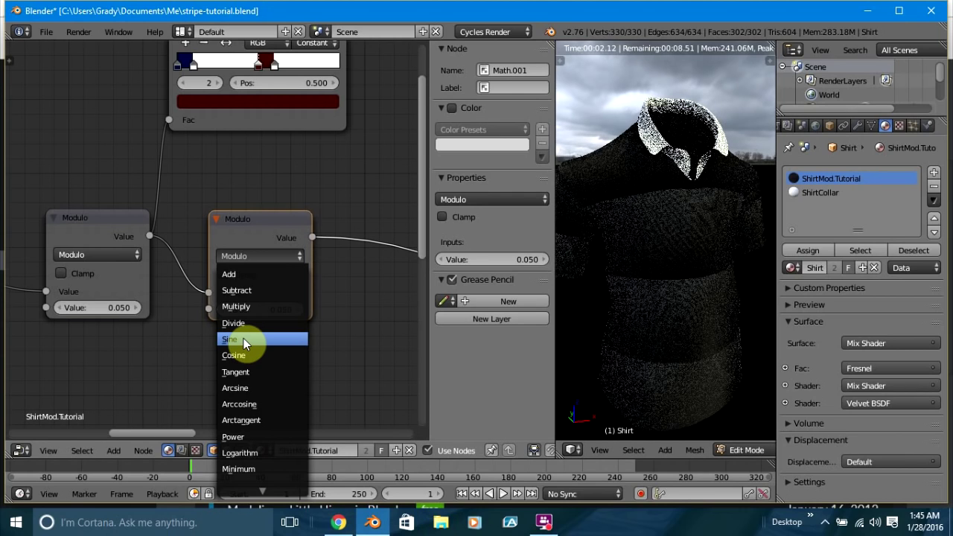
pyautogui.click(267, 257)
pyautogui.scroll(-2, 247, 484)
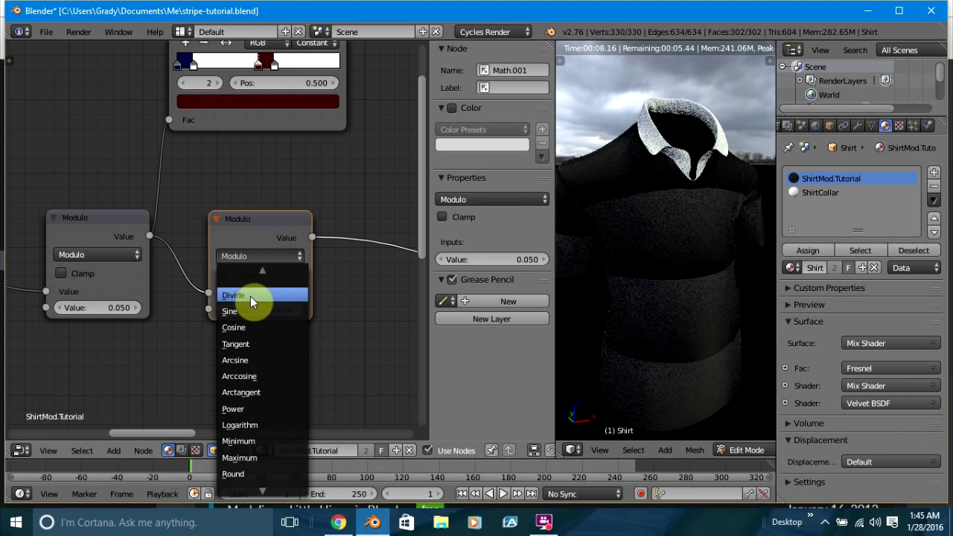
pyautogui.click(250, 296)
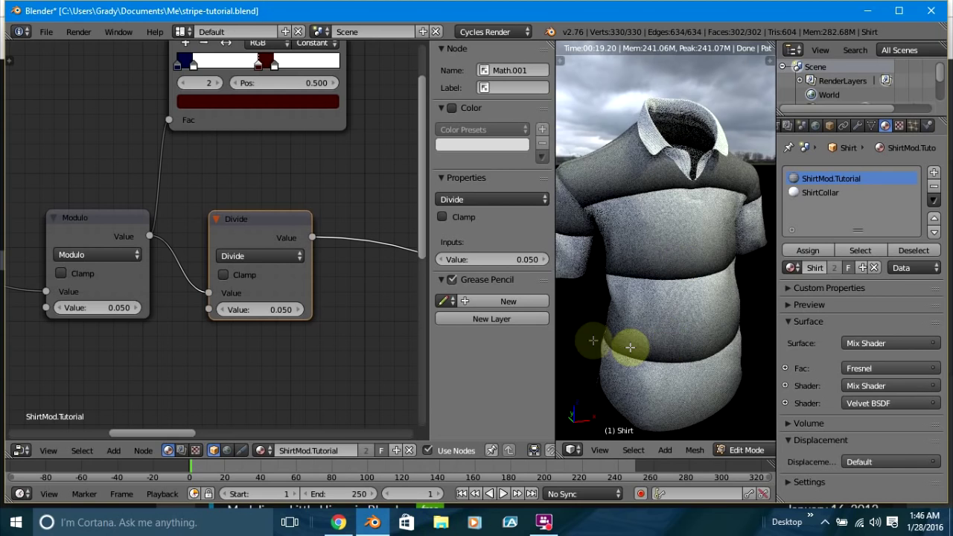
# Set the Modulo node's second value to 0.01.
pyautogui.moveTo(47, 362); pyautogui.dragTo(135, 318, button='middle')
pyautogui.scroll(1, 122, 349)
pyautogui.scroll(2, 135, 319)
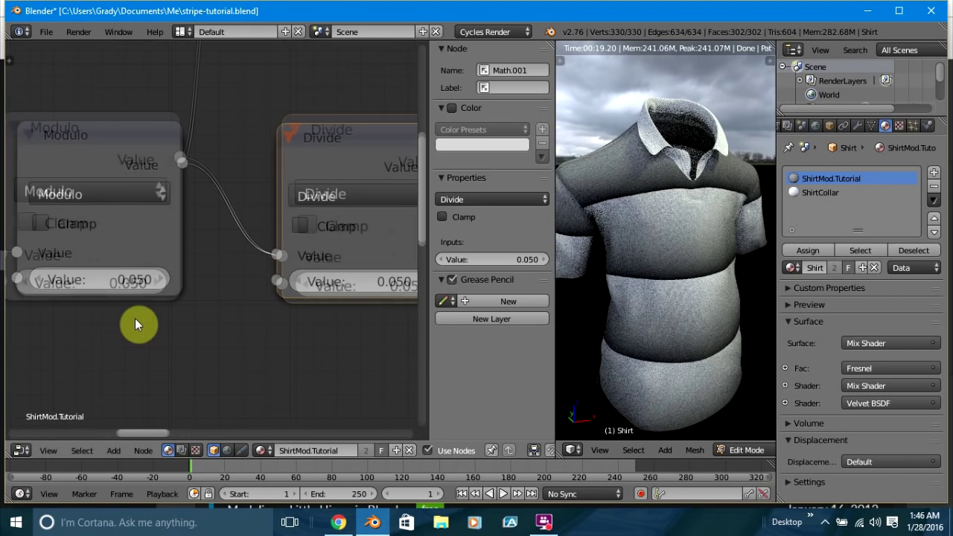
pyautogui.scroll(1, 170, 329)
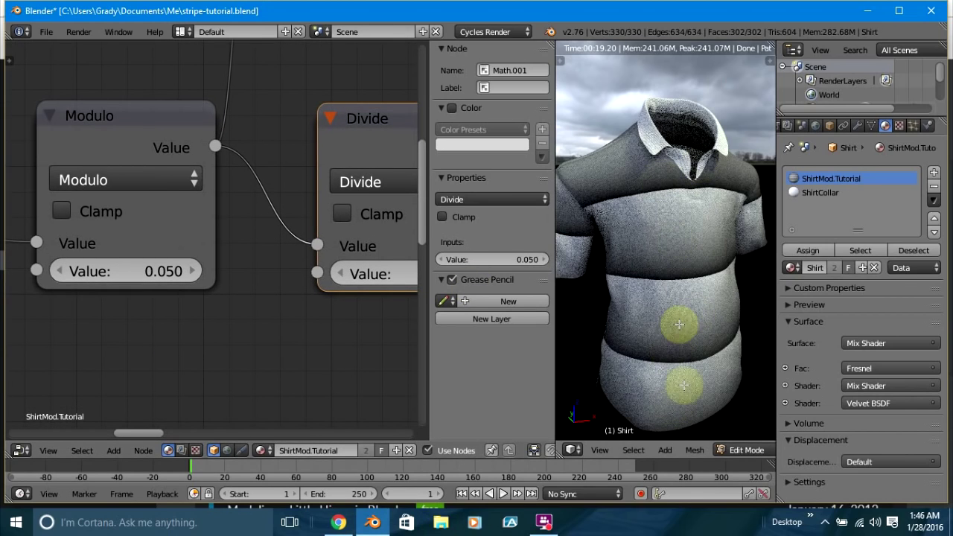
pyautogui.click(143, 271)
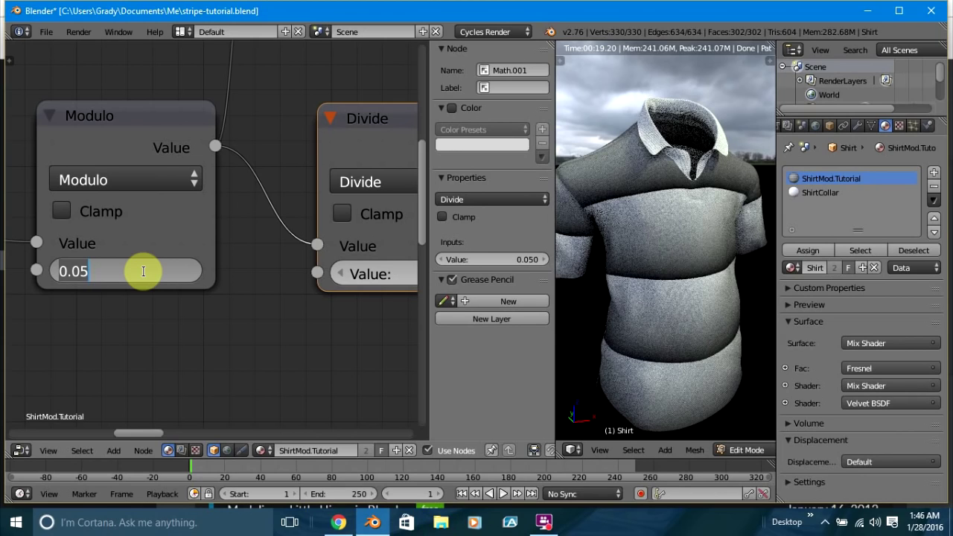
pyautogui.write('.')
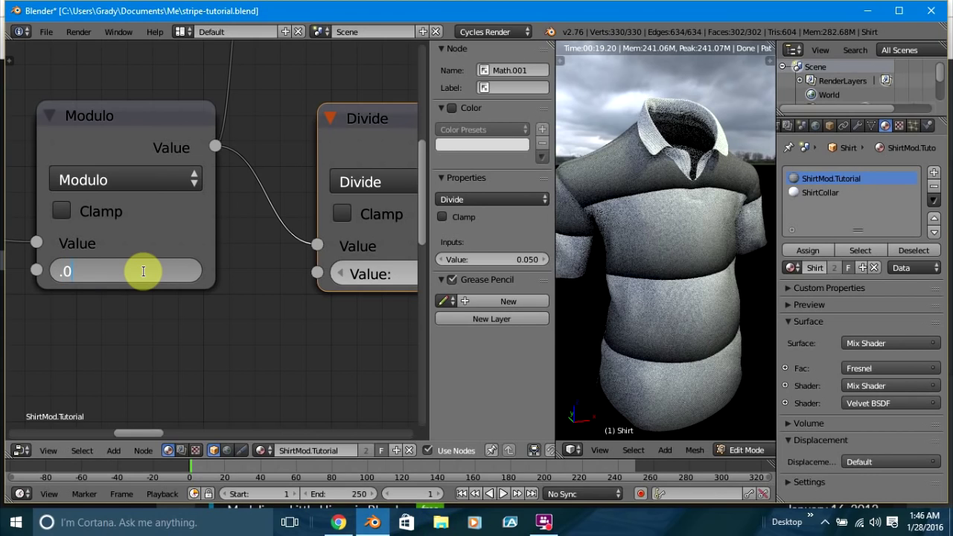
pyautogui.write('01')
pyautogui.press('Return')
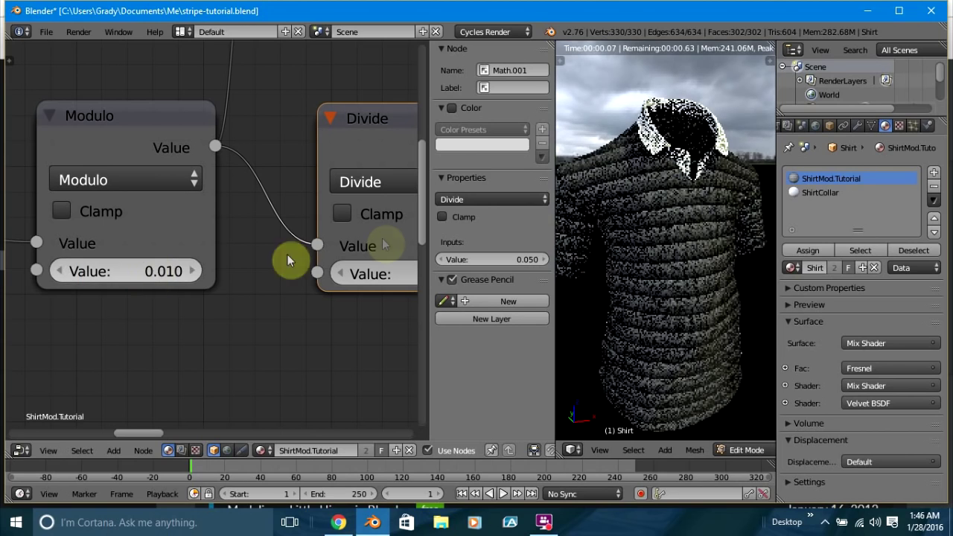
# Set the Divide node's second value to 0.01 to match the Modulo node.
pyautogui.click(369, 276)
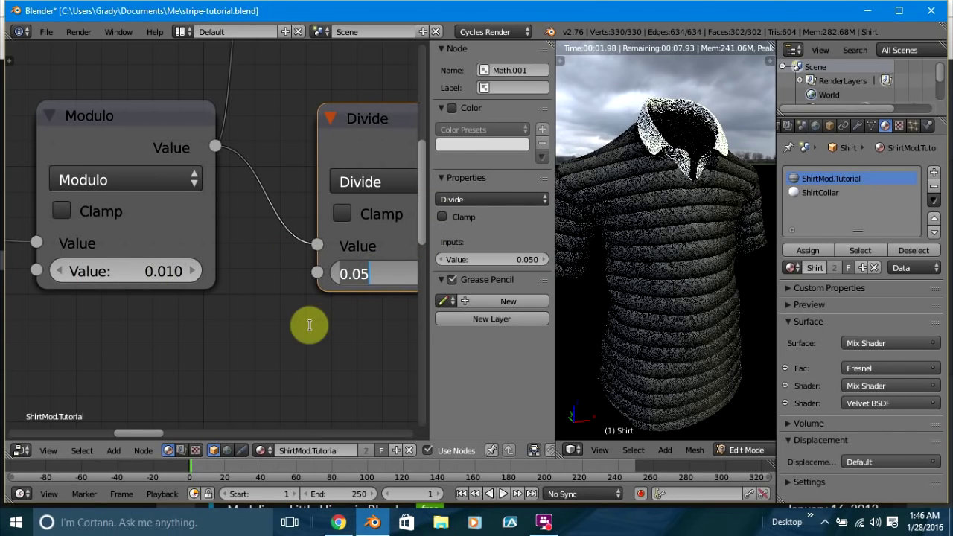
pyautogui.write('.0')
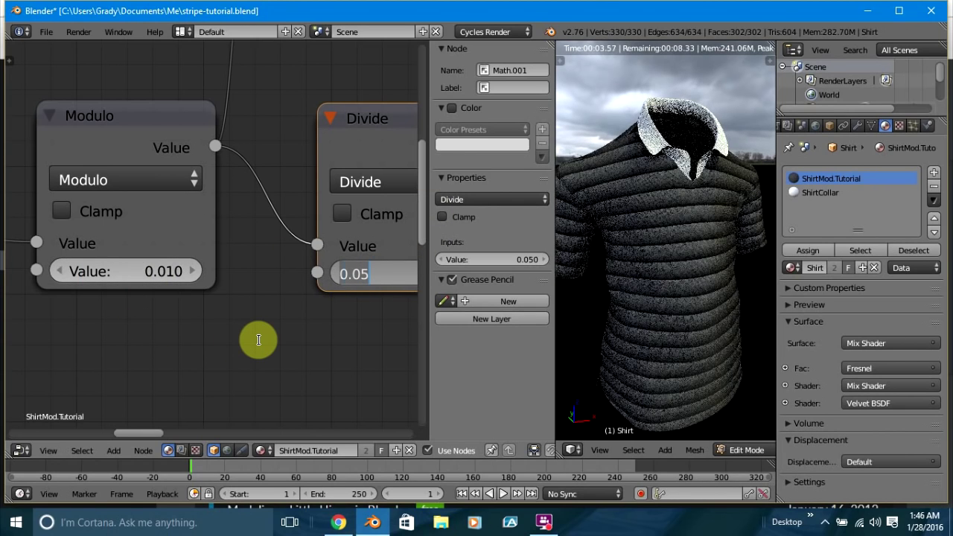
pyautogui.write('1')
pyautogui.press('Return')
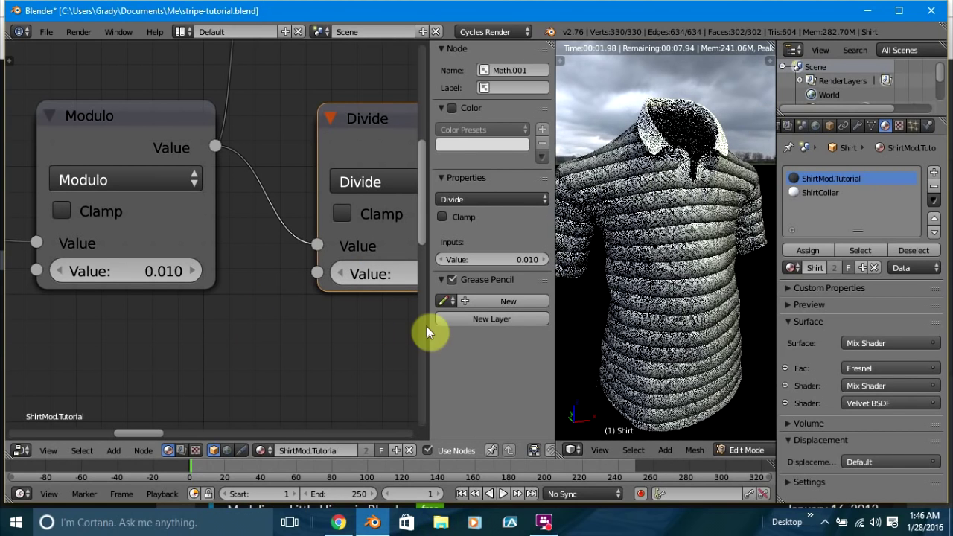
pyautogui.moveTo(351, 325); pyautogui.dragTo(236, 297, button='middle')
pyautogui.scroll(-1, 236, 297)
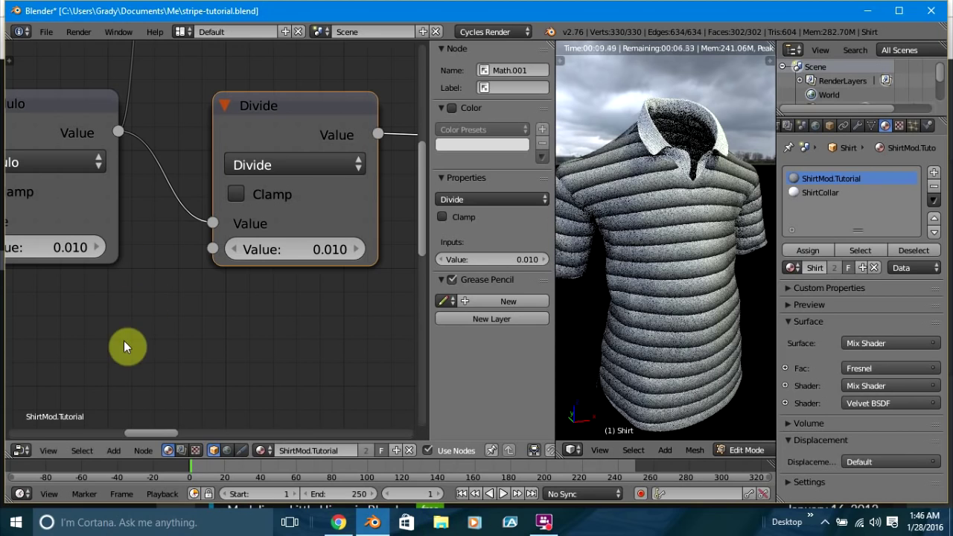
# Duplicate the Divide node and place the copy below and before the Modulo node.
pyautogui.moveTo(128, 341); pyautogui.dragTo(319, 360, button='middle')
pyautogui.scroll(-5, 309, 355)
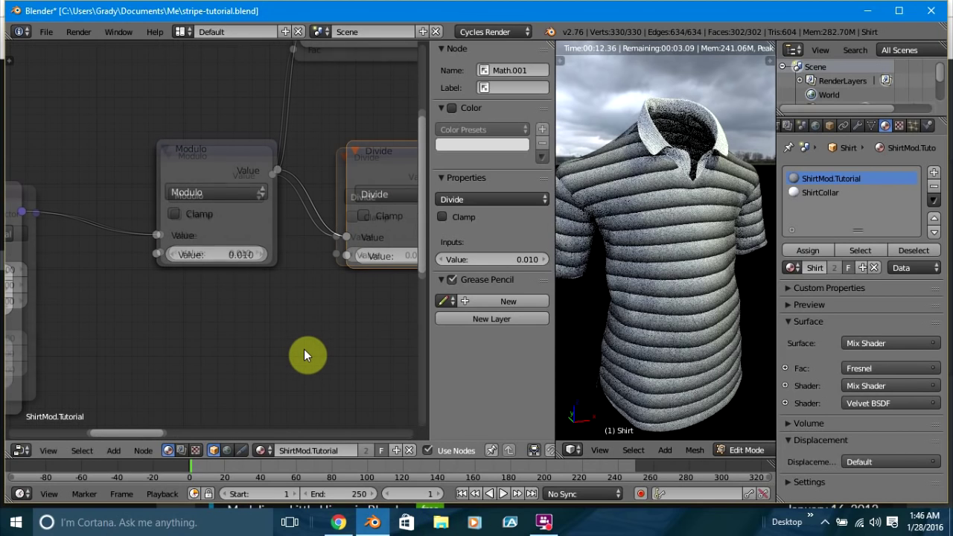
pyautogui.scroll(-3, 302, 402)
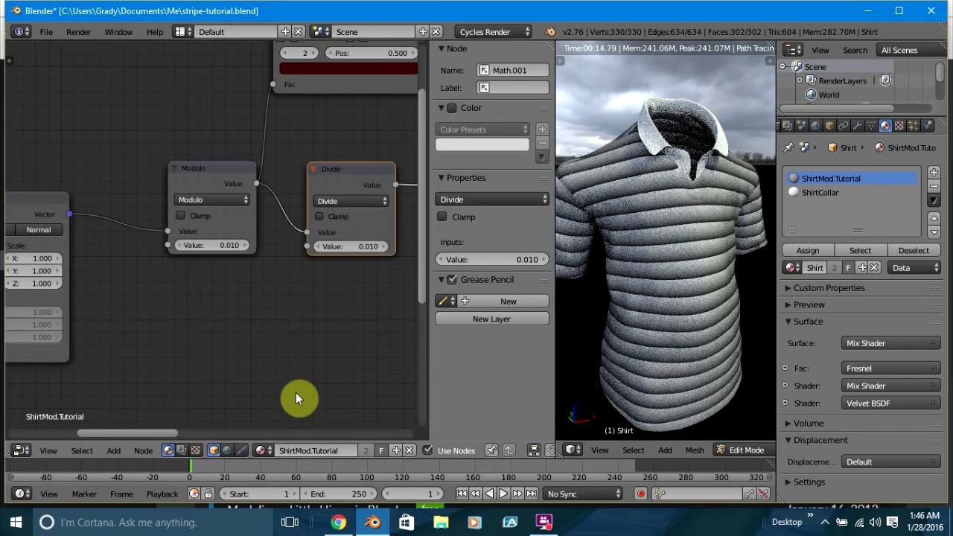
pyautogui.scroll(-1, 295, 331)
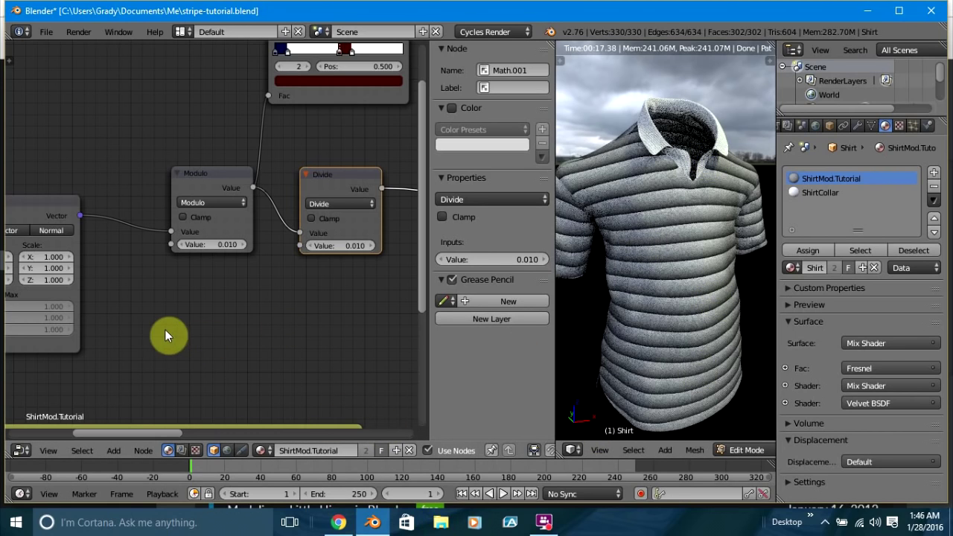
pyautogui.scroll(1, 327, 246)
pyautogui.scroll(-1, 316, 191)
pyautogui.hotkey('shift', 'd')
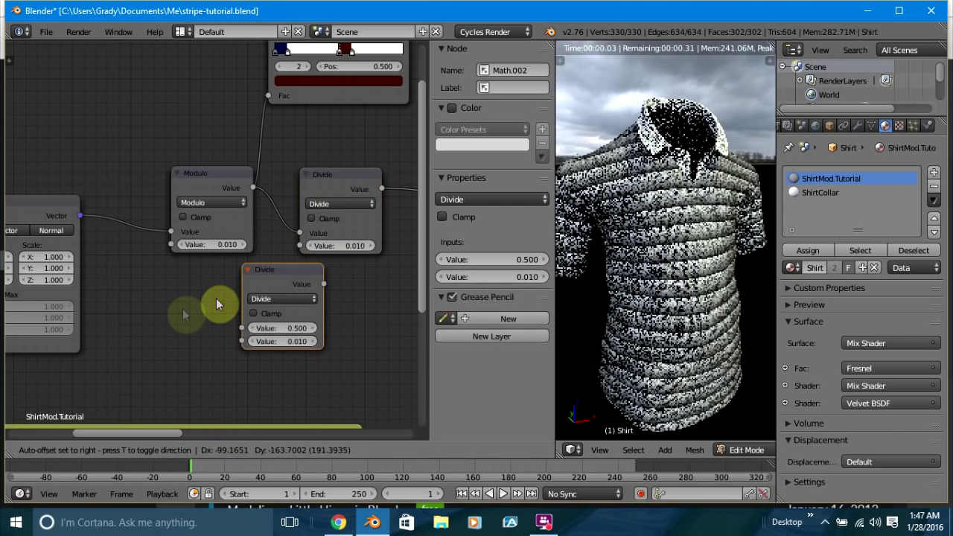
pyautogui.click(128, 289)
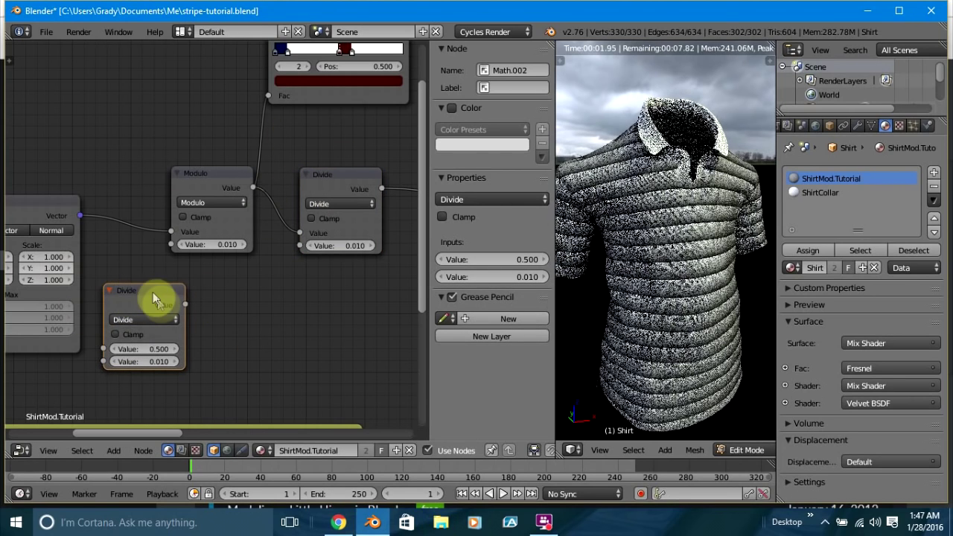
# Link the new Divide node's output to the second value inputs of both the Modulo node and the original Divide node.
pyautogui.scroll(-1, 159, 299)
pyautogui.moveTo(187, 300); pyautogui.dragTo(170, 244)
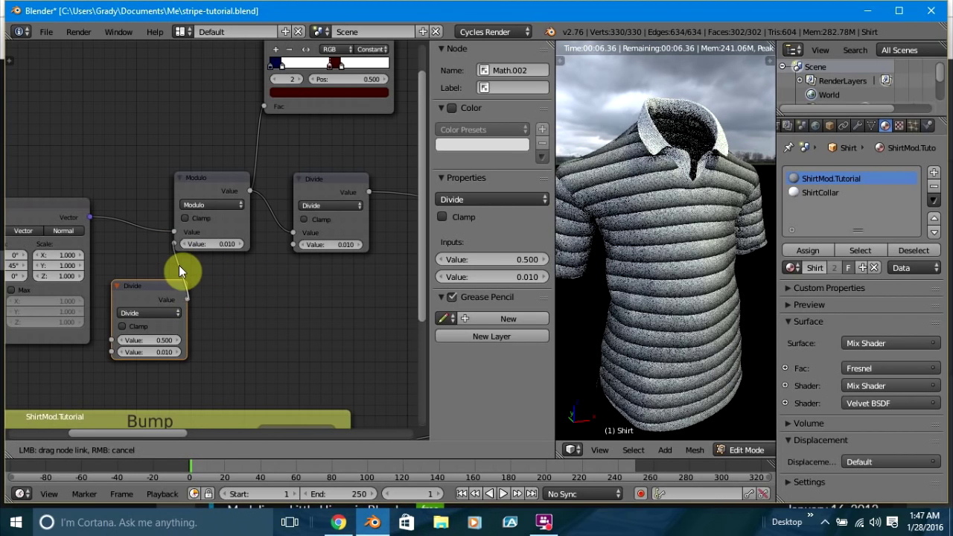
pyautogui.moveTo(188, 300); pyautogui.dragTo(294, 245)
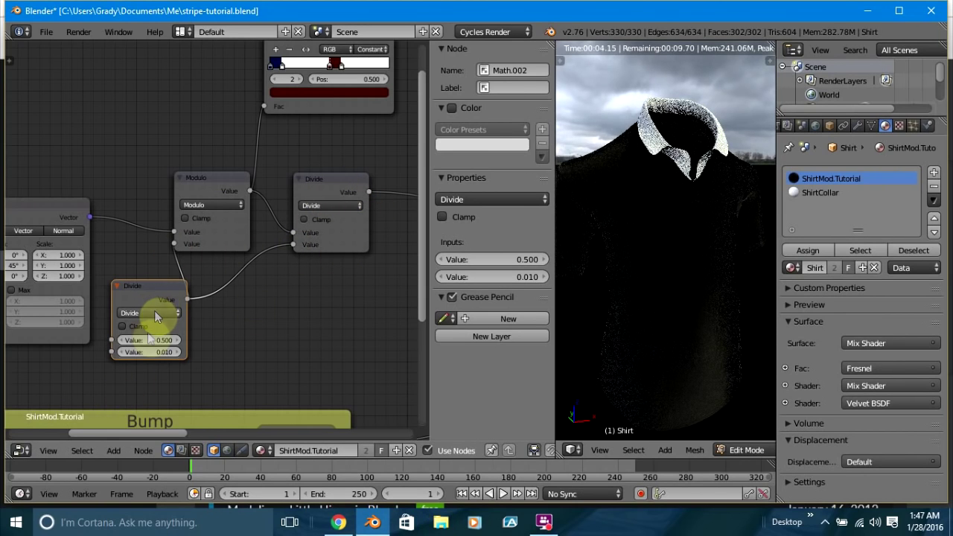
# Set the new Divide node's first value to 1 and its second value to 20.
pyautogui.click(144, 340)
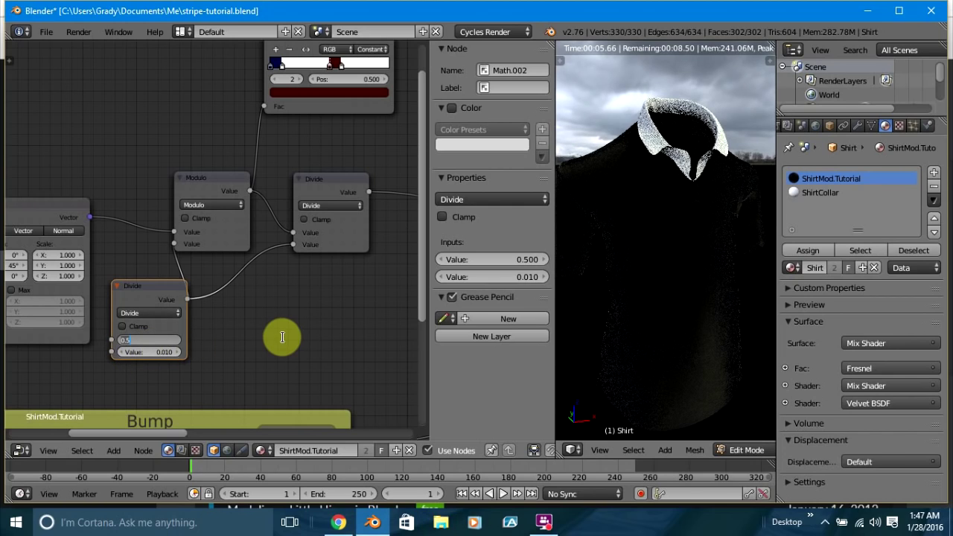
pyautogui.write('1')
pyautogui.press('Return')
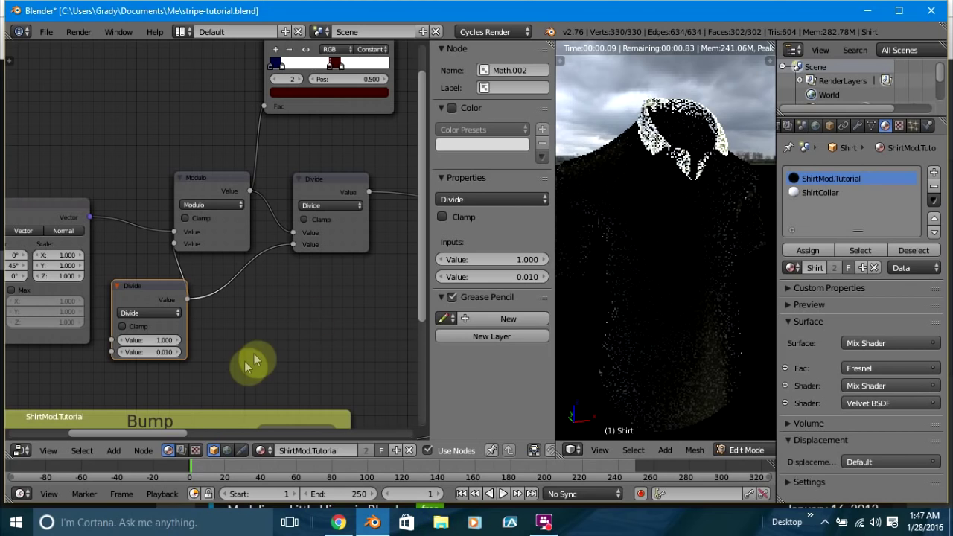
pyautogui.click(150, 351)
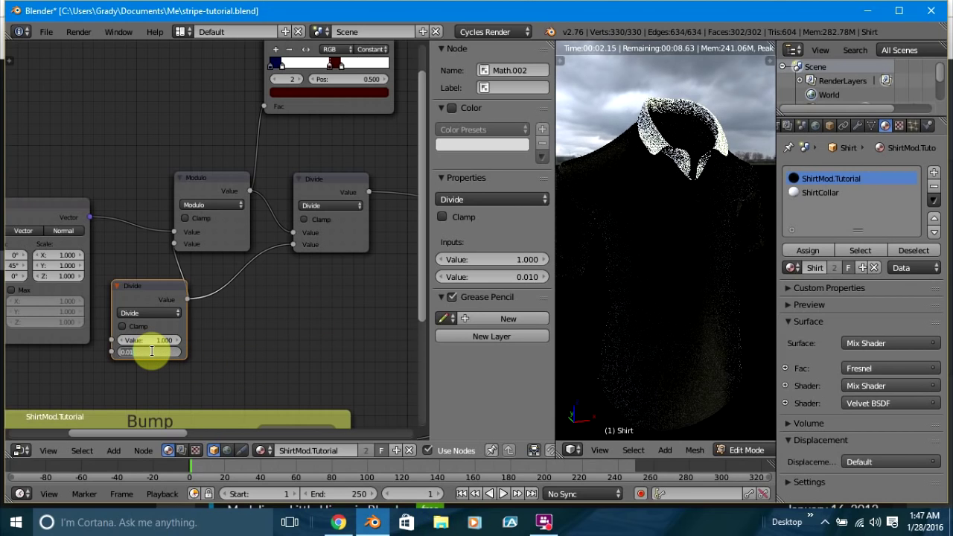
pyautogui.write('2')
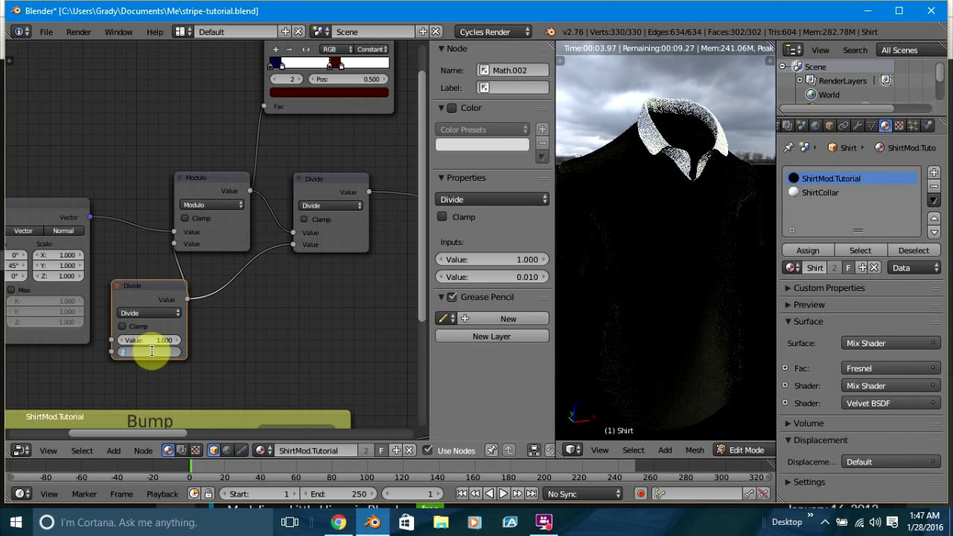
pyautogui.write('0')
pyautogui.press('Return')
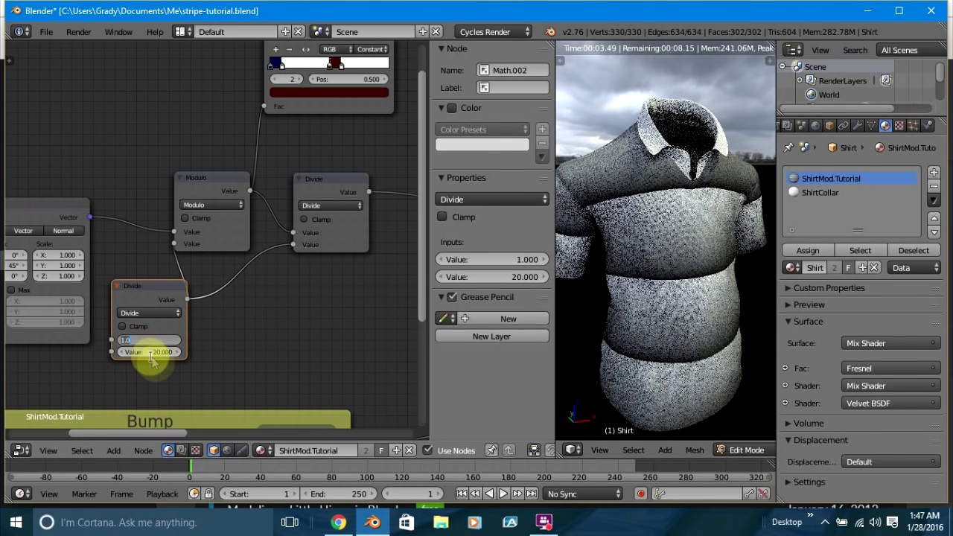
# Try 50 as the new Divide node's second value, and settle on 100 for denser stripes.
pyautogui.click(152, 353)
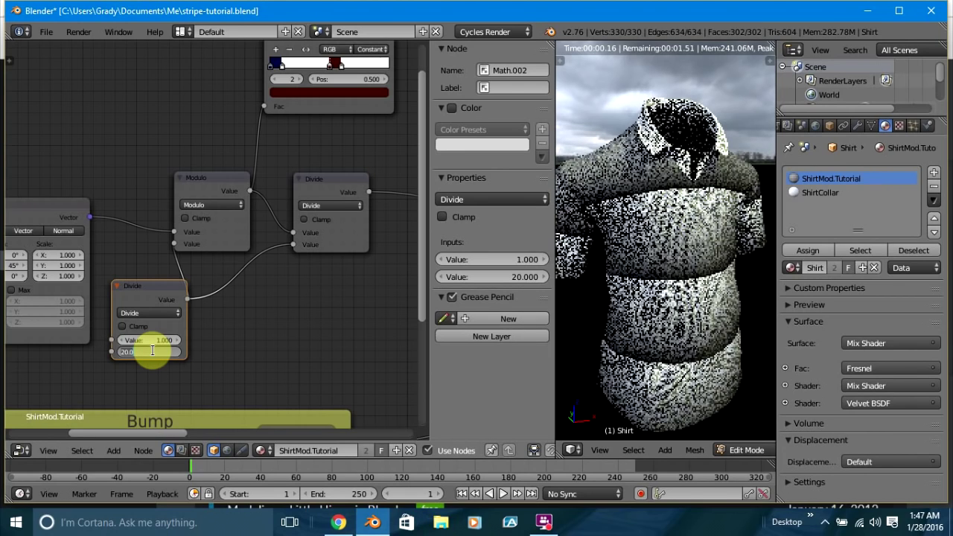
pyautogui.press('Return')
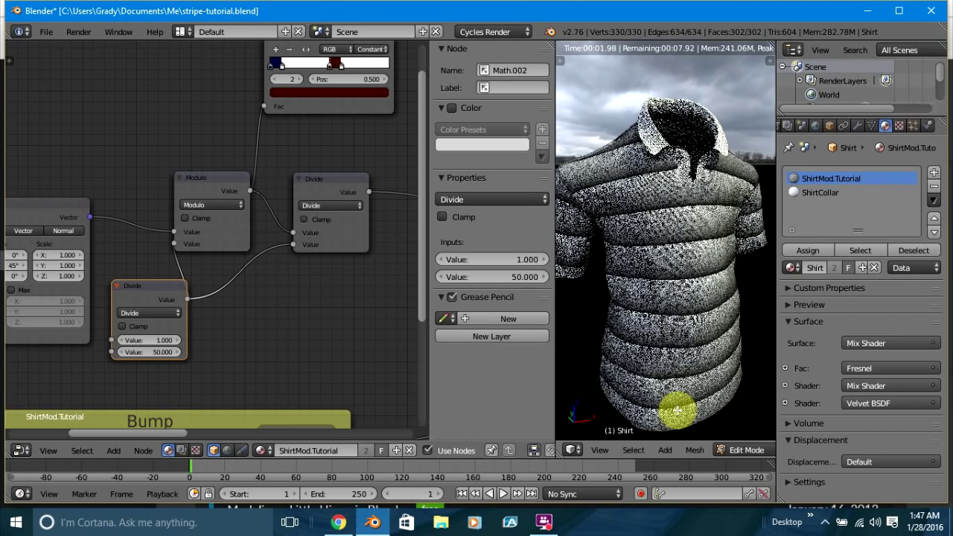
pyautogui.click(147, 351)
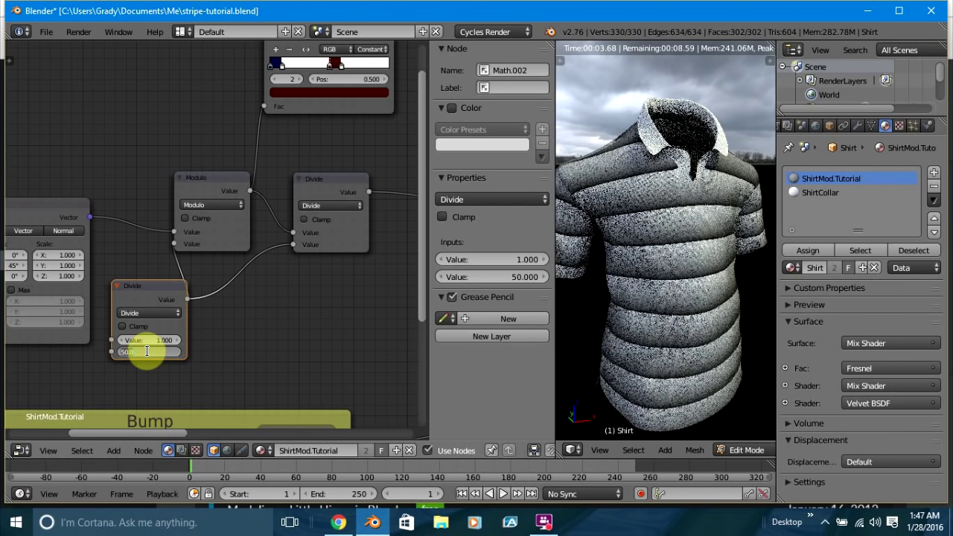
pyautogui.write('100')
pyautogui.press('Return')
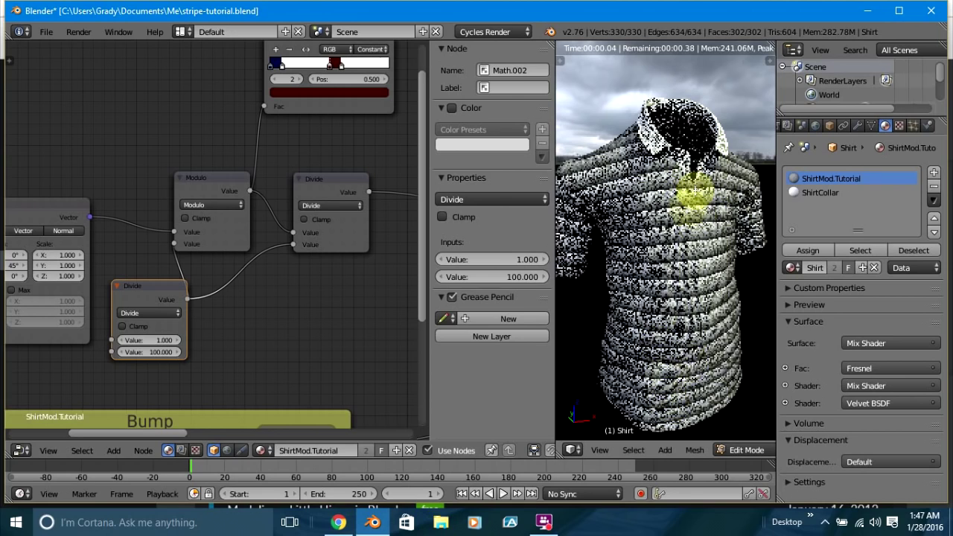
# Cut the link between the Modulo node's output and the ColorRamp's Fac input.
pyautogui.scroll(1, 240, 349)
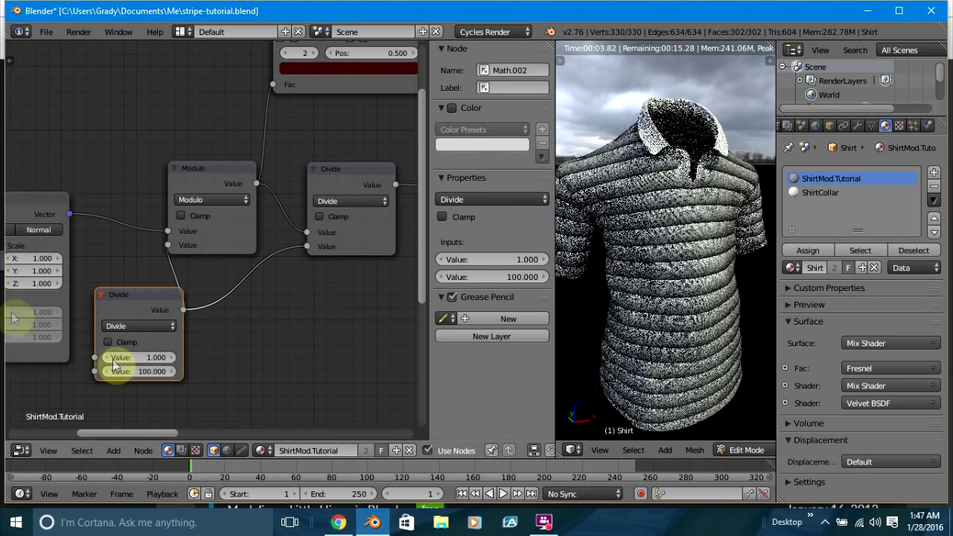
pyautogui.click(199, 173)
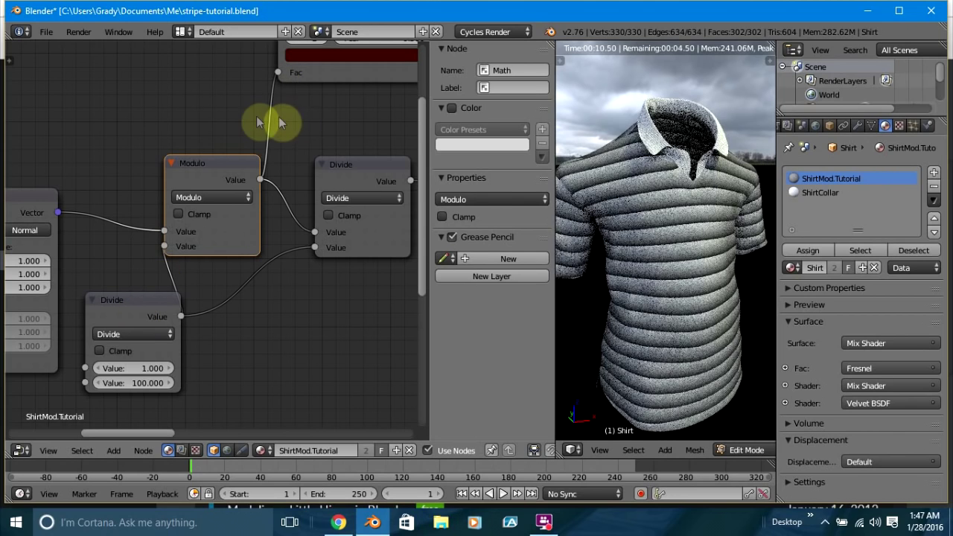
pyautogui.keyDown('ctrl'); pyautogui.moveTo(257, 115); pyautogui.dragTo(299, 118, button='right'); pyautogui.keyUp('ctrl')
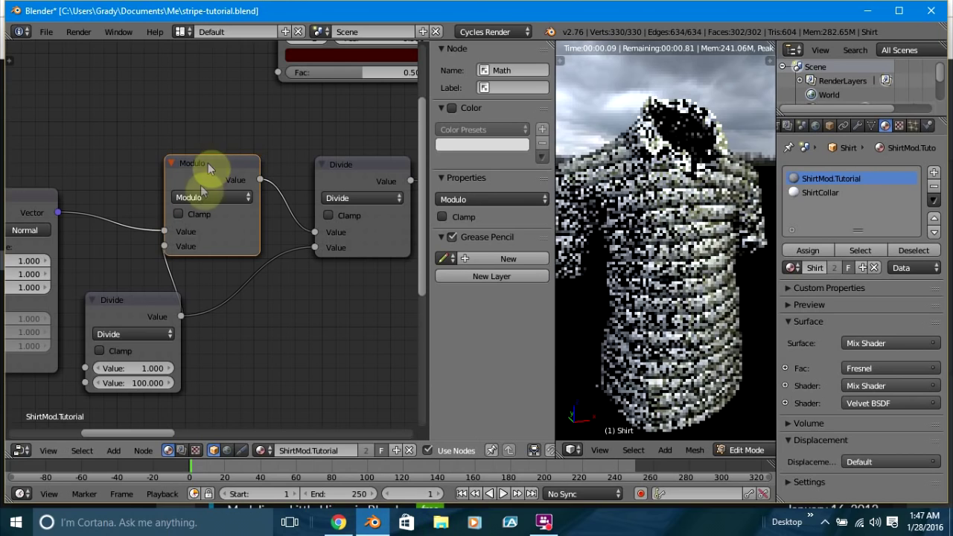
# Group the Modulo and both Divide nodes, and expose the lower Divide node's second value as a group input.
pyautogui.click(138, 313)
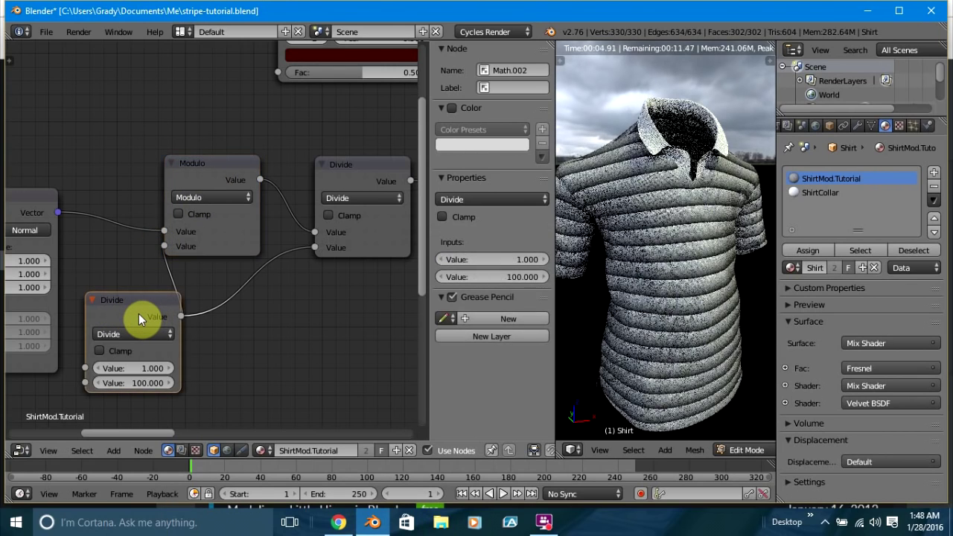
pyautogui.keyDown('shift'); pyautogui.click(223, 164); pyautogui.keyUp('shift')
pyautogui.keyDown('shift'); pyautogui.click(357, 169); pyautogui.keyUp('shift')
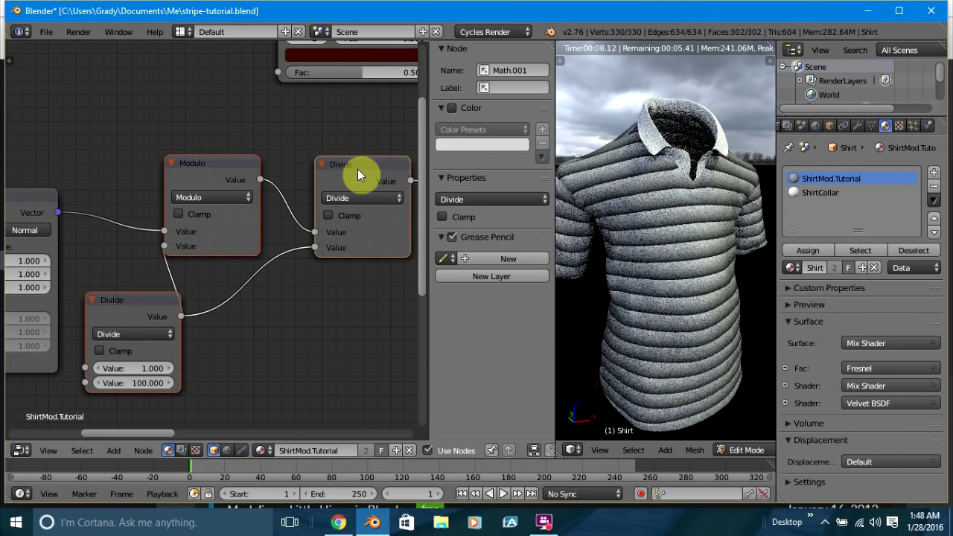
pyautogui.hotkey('ctrl', 'g')
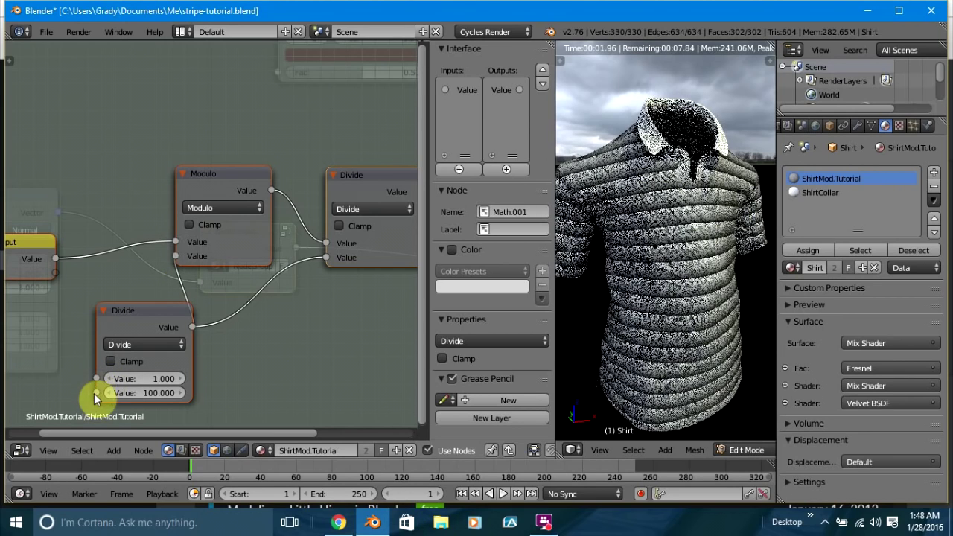
pyautogui.moveTo(96, 393); pyautogui.dragTo(65, 395)
pyautogui.moveTo(60, 297); pyautogui.dragTo(15, 273)
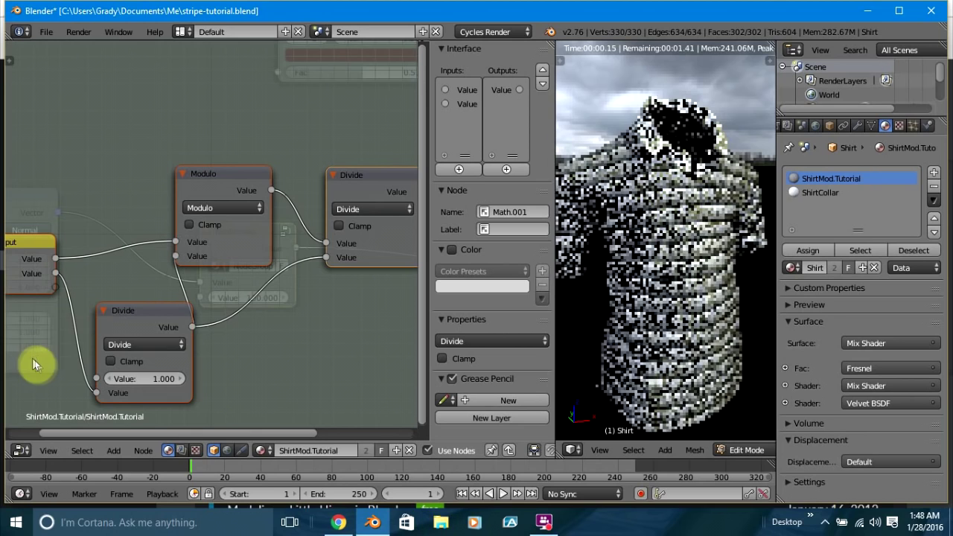
# Set the second group input's minimum to 0 and rename that input to Cuts.
pyautogui.scroll(-3, 93, 246)
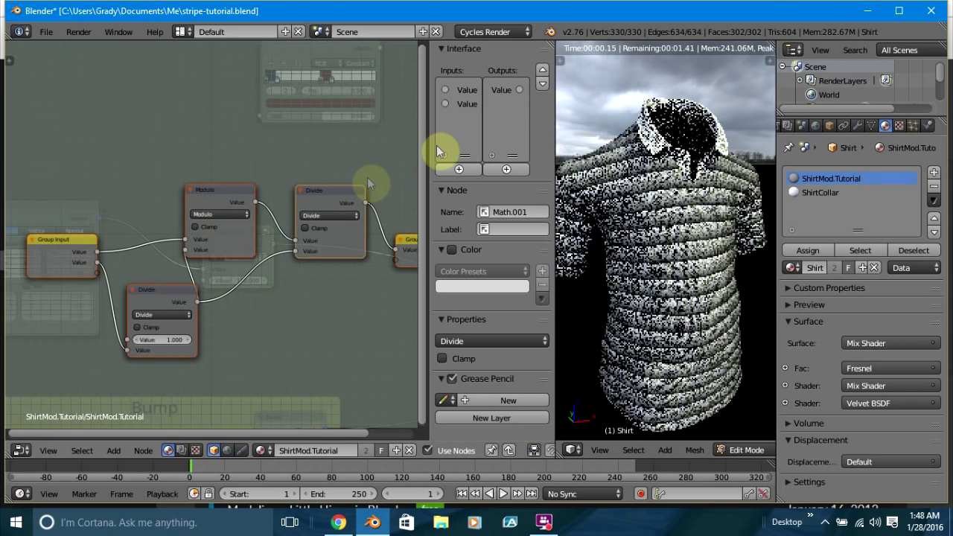
pyautogui.click(457, 103)
pyautogui.click(476, 230)
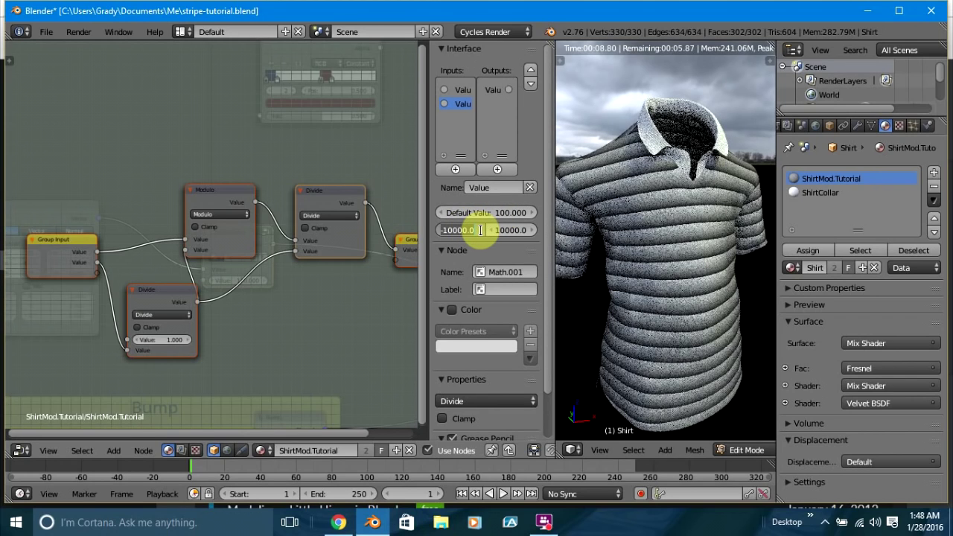
pyautogui.press('Return')
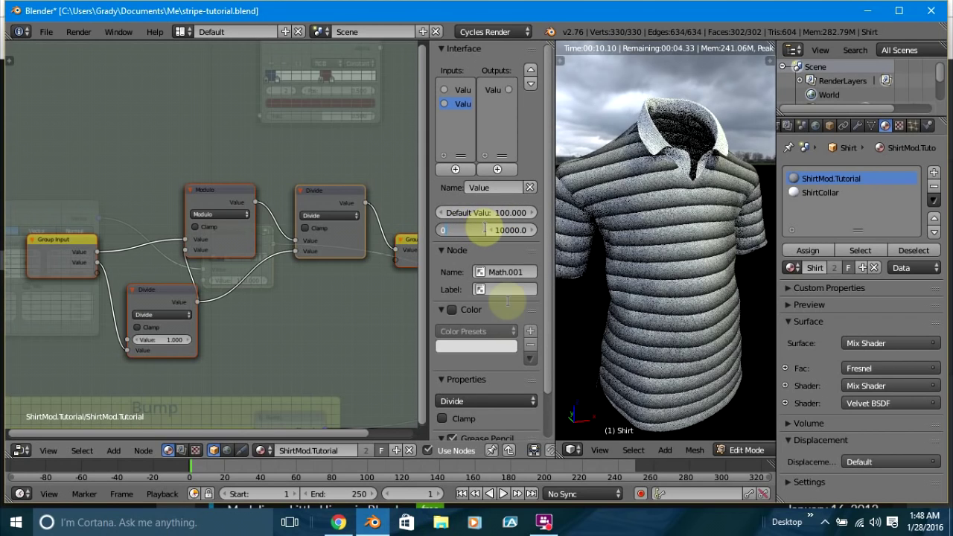
pyautogui.click(489, 187)
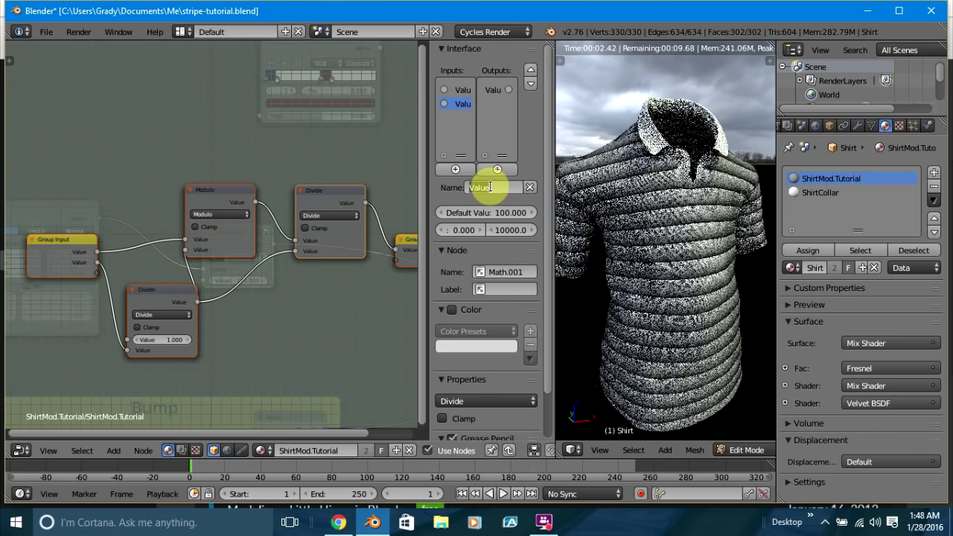
pyautogui.write('Cuts')
pyautogui.press('Return')
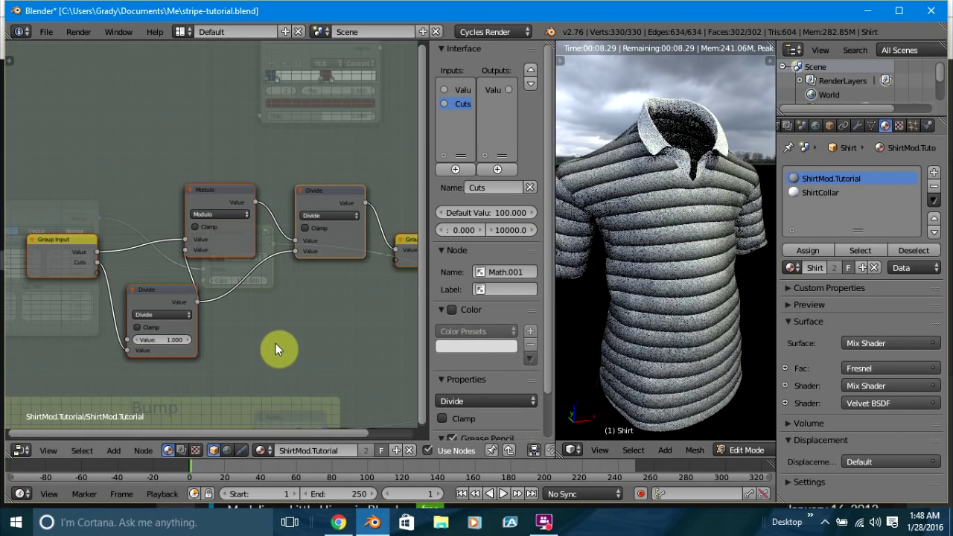
# Leave the group's inner node tree and rename the node group to Modulate.
pyautogui.moveTo(266, 349); pyautogui.dragTo(257, 326, button='middle')
pyautogui.press('Tab')
pyautogui.press('Tab')
pyautogui.press('Tab')
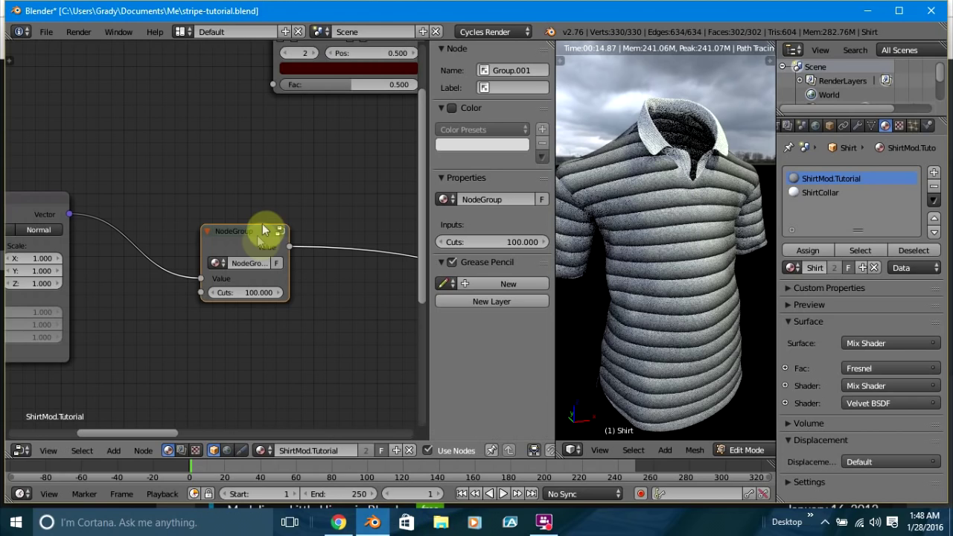
pyautogui.click(244, 265)
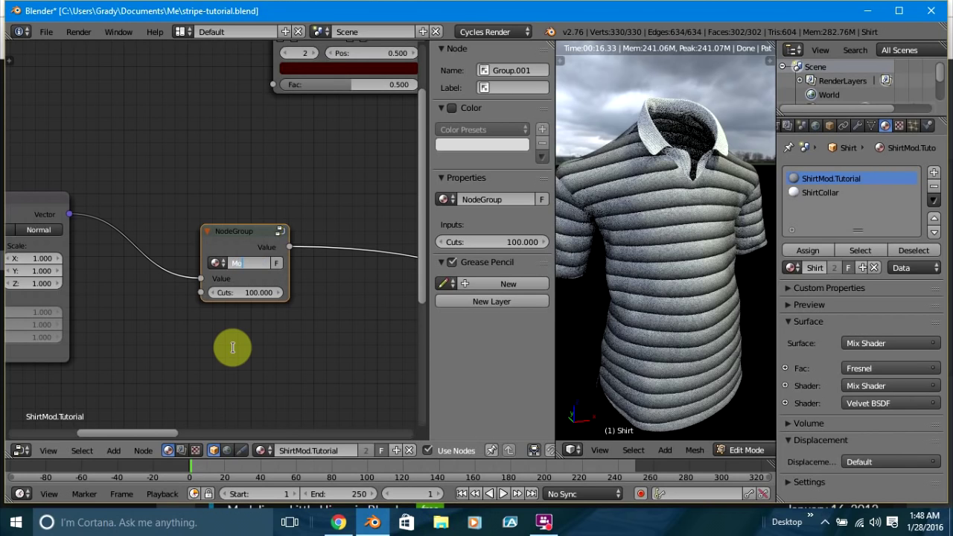
# Set the Cuts value of the Modulate group node to 20.
pyautogui.scroll(-2, 234, 348)
pyautogui.moveTo(239, 308)
pyautogui.mouseDown(button='middle')
pyautogui.moveTo(213, 301)
pyautogui.moveTo(254, 297)
pyautogui.mouseUp(button='middle')
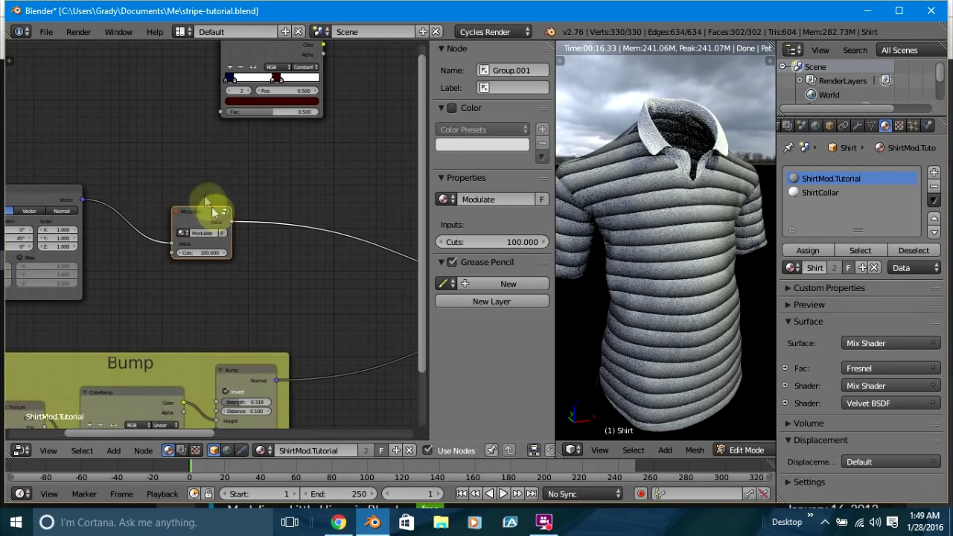
pyautogui.scroll(4, 215, 300)
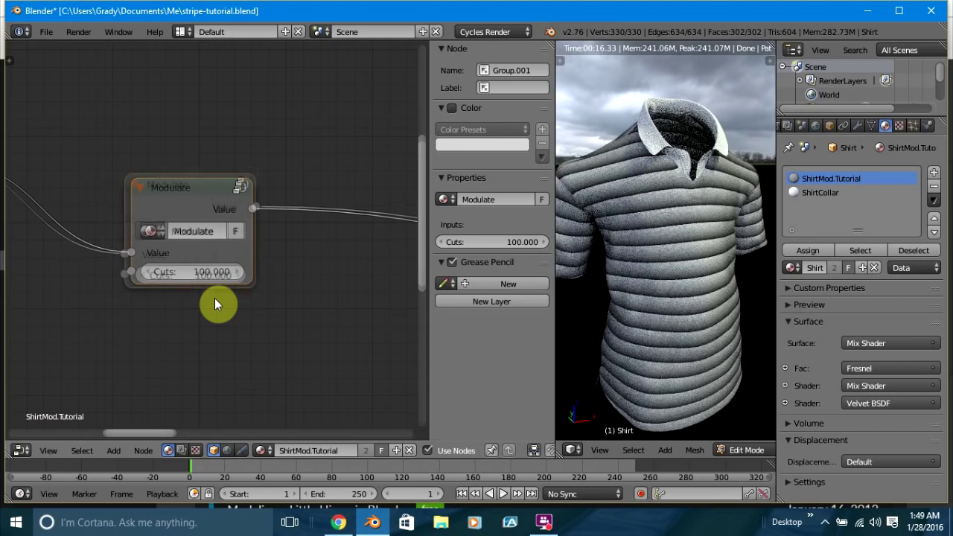
pyautogui.scroll(2, 214, 304)
pyautogui.click(204, 277)
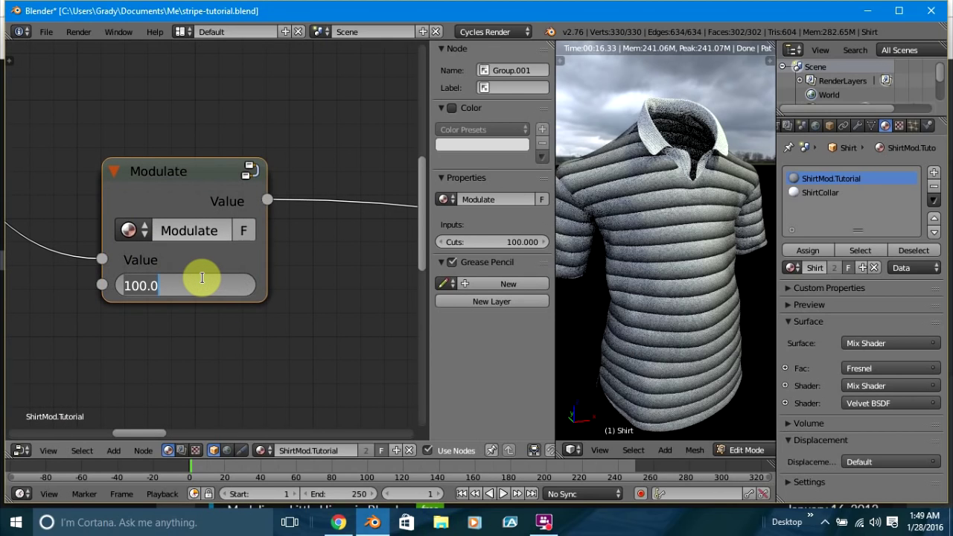
pyautogui.write('2')
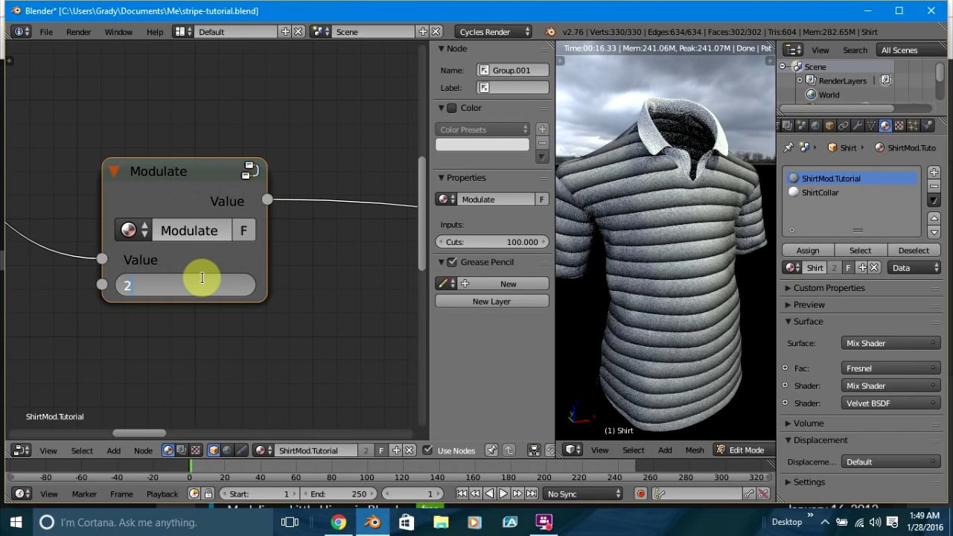
pyautogui.write('0')
pyautogui.press('Return')
# Move the Modulate node aside and insert the ColorRamp node into its output link.
pyautogui.scroll(-2, 363, 349)
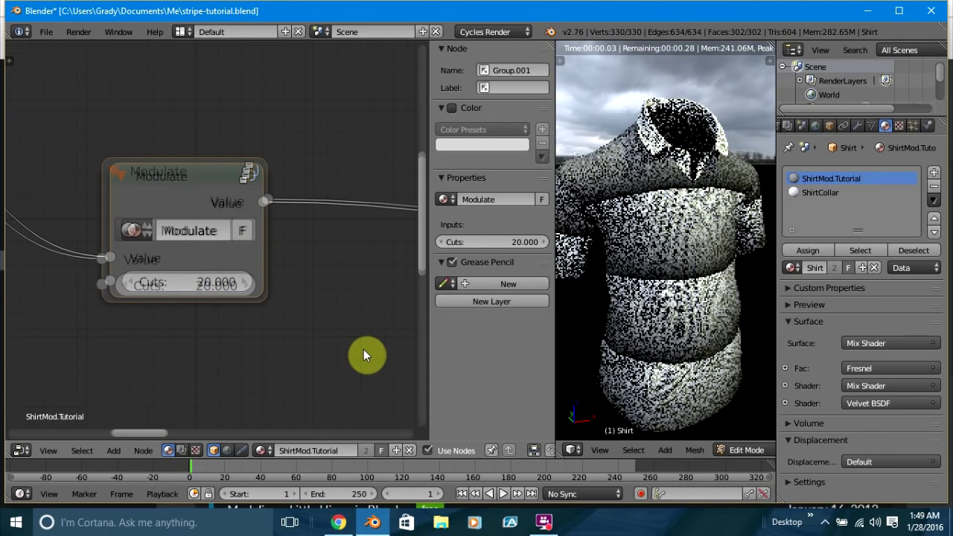
pyautogui.scroll(-1, 335, 318)
pyautogui.moveTo(172, 205); pyautogui.dragTo(106, 188)
pyautogui.moveTo(230, 128); pyautogui.dragTo(212, 274, button='middle')
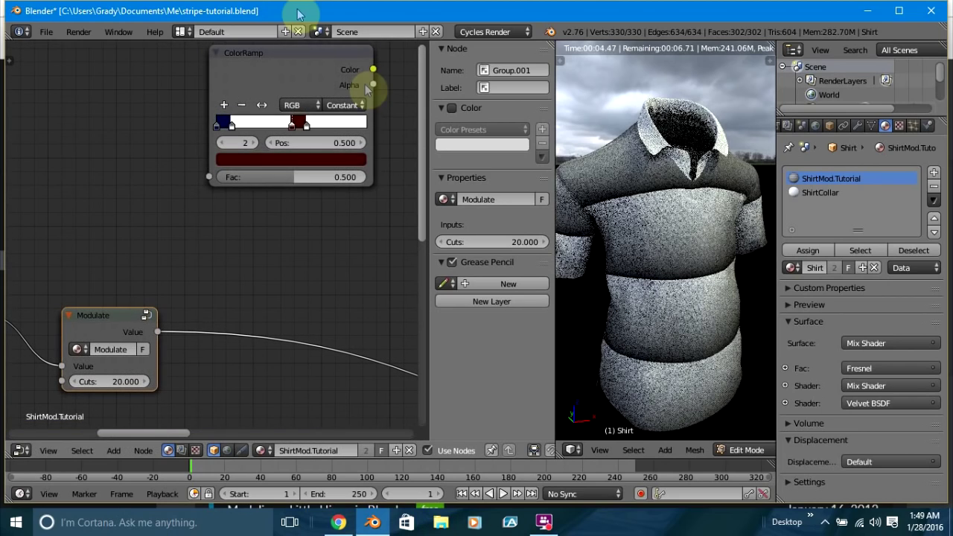
pyautogui.click(281, 66)
pyautogui.moveTo(282, 66); pyautogui.dragTo(274, 278)
pyautogui.moveTo(246, 169); pyautogui.dragTo(188, 110, button='middle')
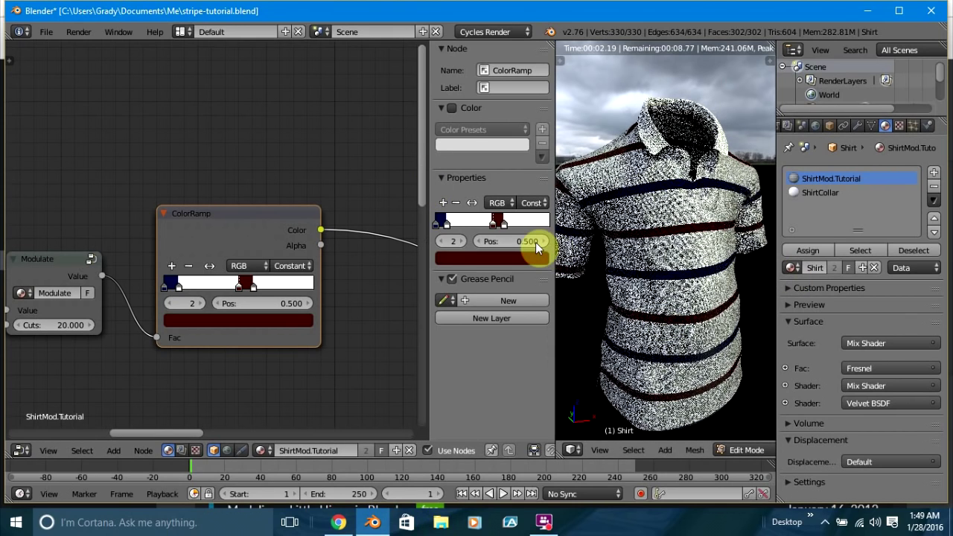
# Add two white stops to the ColorRamp at 0.2 and 0.3, between the blue and dark red bands.
pyautogui.scroll(-2, 691, 216)
pyautogui.moveTo(166, 387); pyautogui.dragTo(152, 330, button='middle')
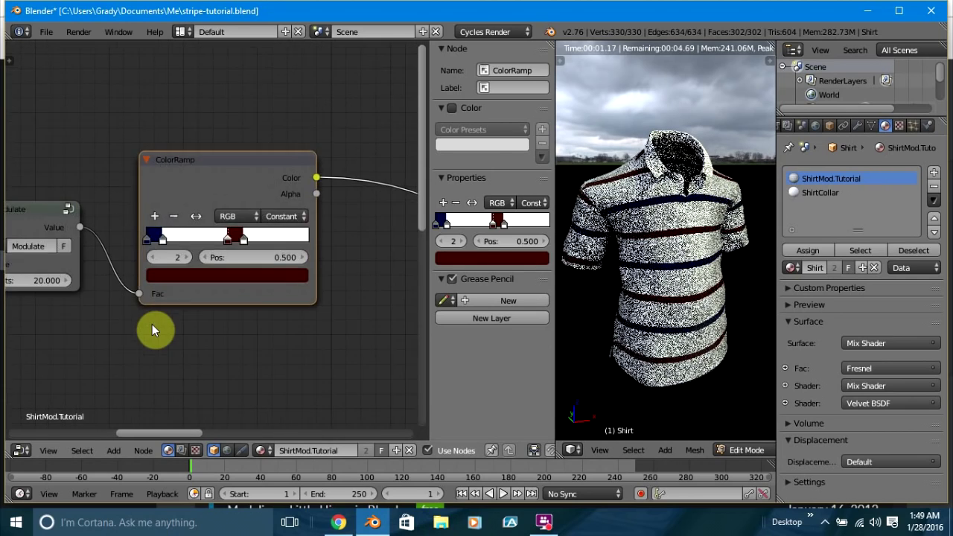
pyautogui.scroll(3, 152, 330)
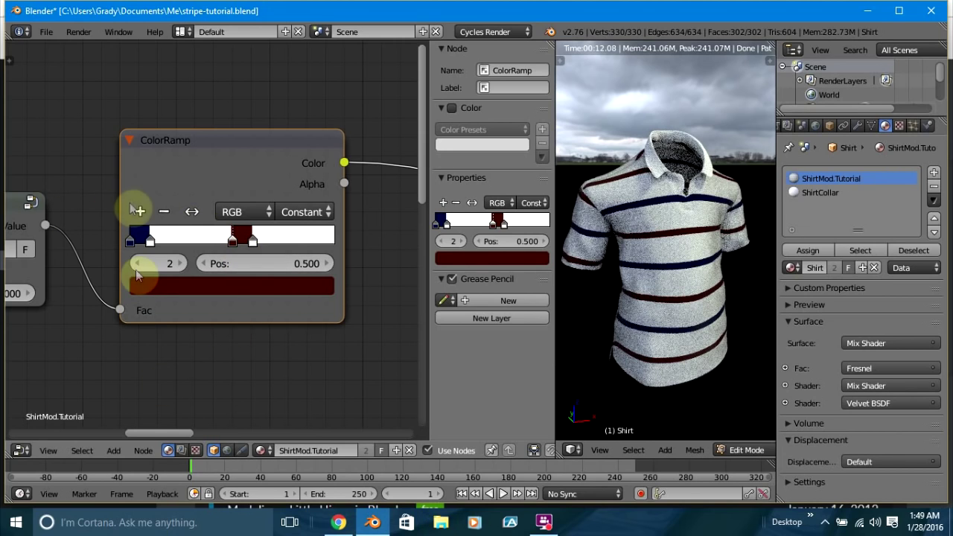
pyautogui.click(138, 213)
pyautogui.click(140, 214)
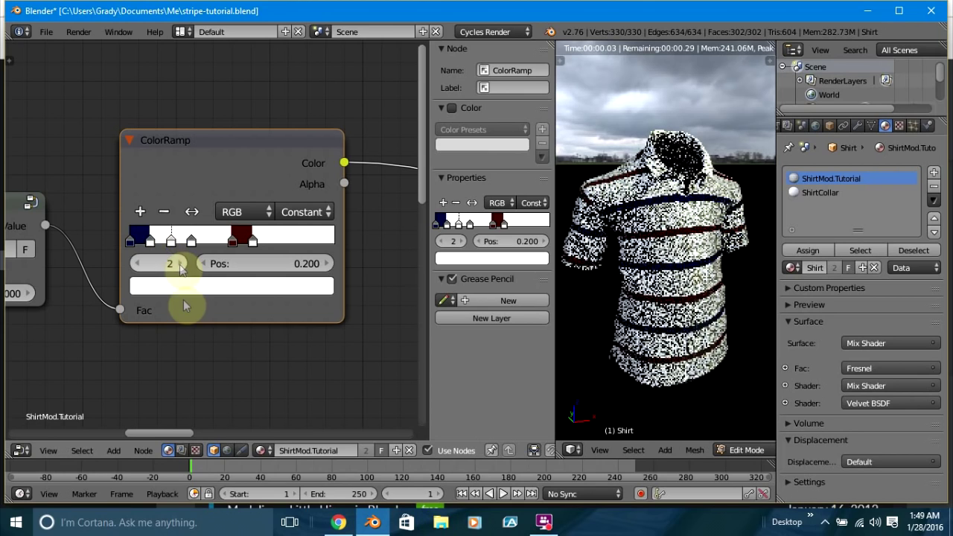
# Color the ColorRamp stop at position 0.2 dark green with hue 0.314, saturation 1 and value 0.382.
pyautogui.click(171, 241)
pyautogui.click(185, 283)
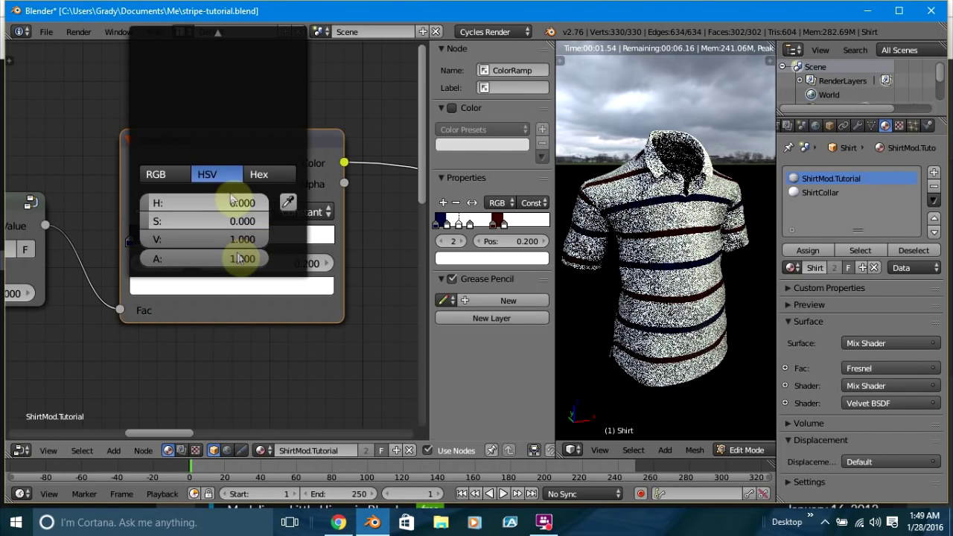
pyautogui.scroll(-3, 254, 395)
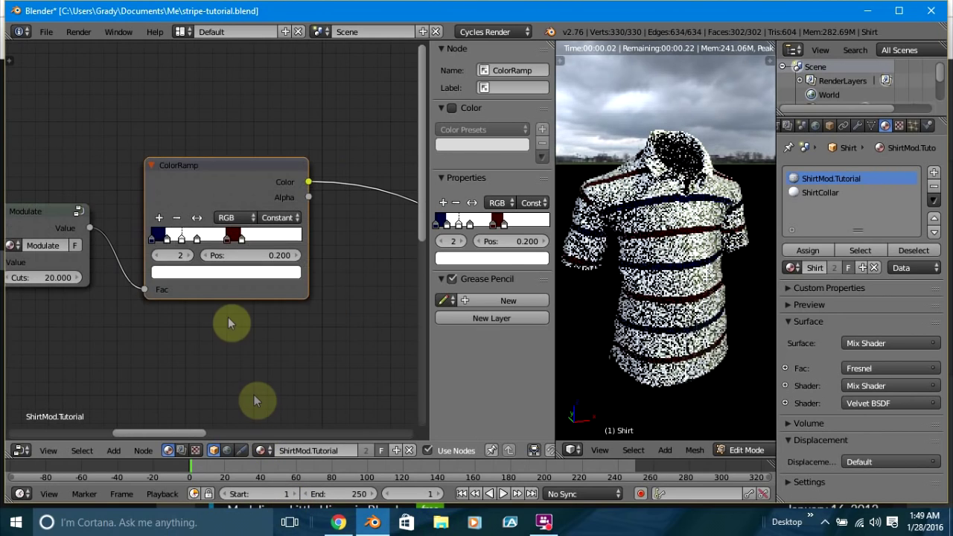
pyautogui.click(214, 268)
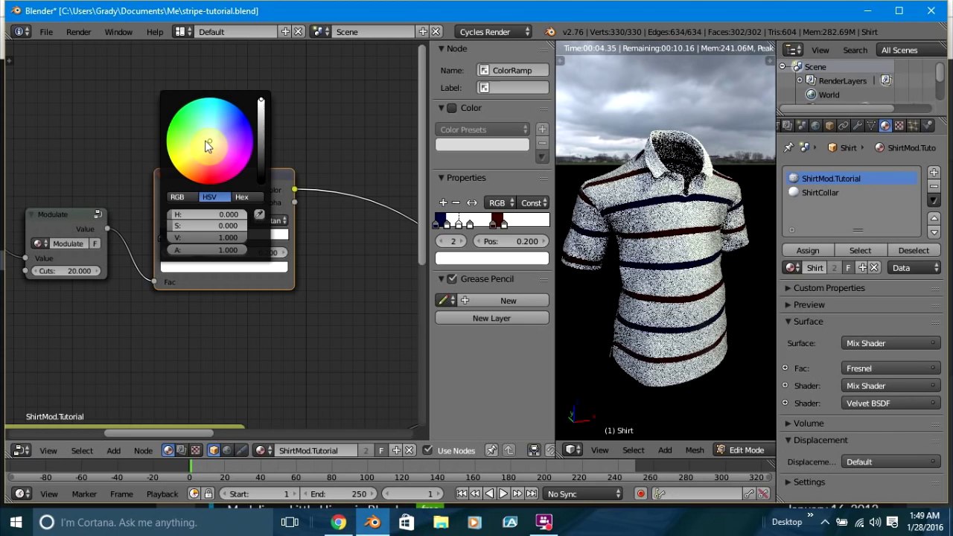
pyautogui.click(206, 142)
pyautogui.moveTo(206, 142)
pyautogui.mouseDown()
pyautogui.moveTo(173, 147)
pyautogui.moveTo(170, 125)
pyautogui.mouseUp()
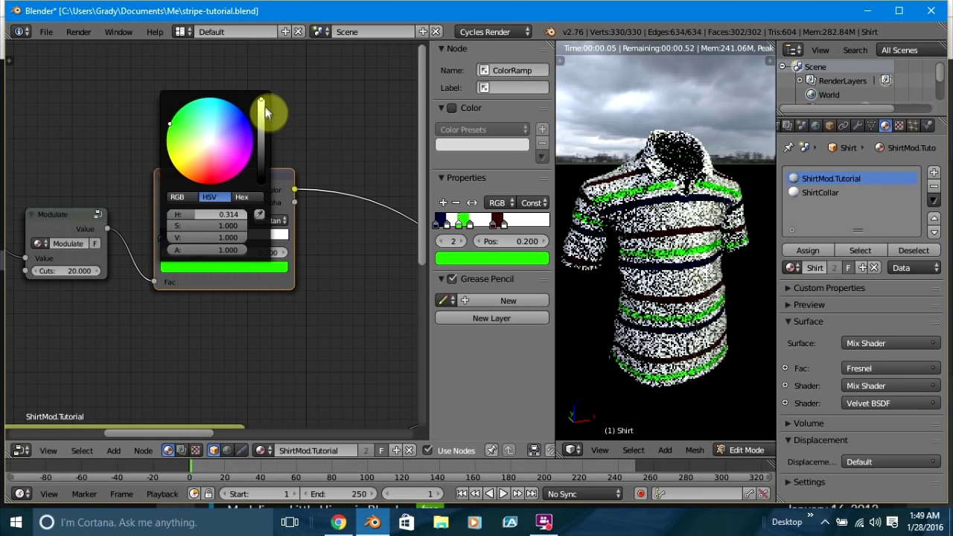
pyautogui.click(260, 119)
pyautogui.moveTo(260, 119); pyautogui.dragTo(260, 151)
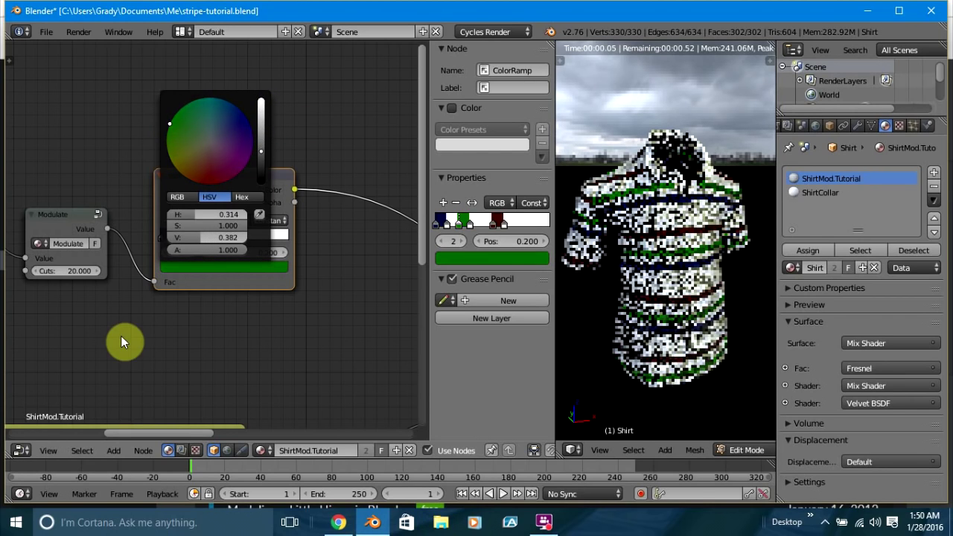
# Recolor the dark red ColorRamp stop at position 0.5 yellow, with hue 0.159 and saturation 1.
pyautogui.scroll(4, 159, 328)
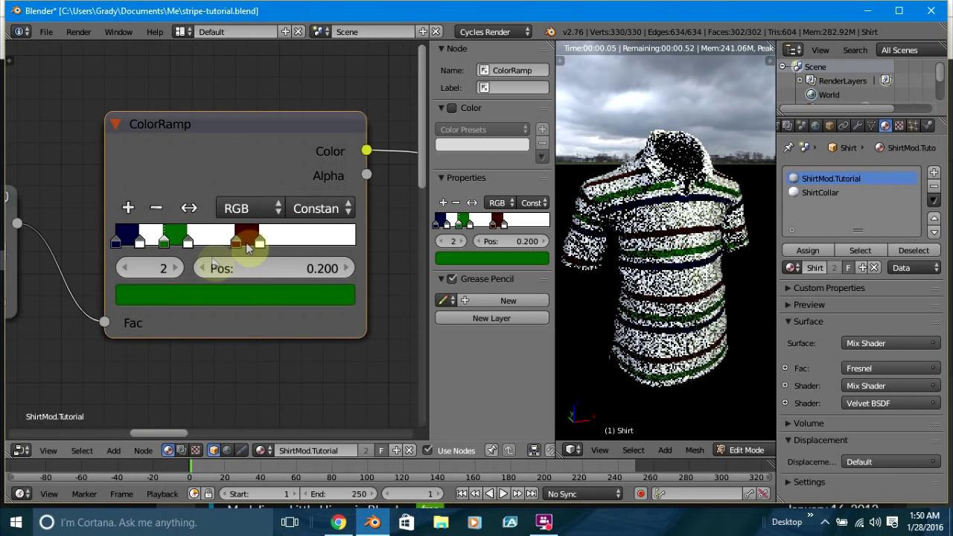
pyautogui.scroll(1, 238, 245)
pyautogui.click(236, 240)
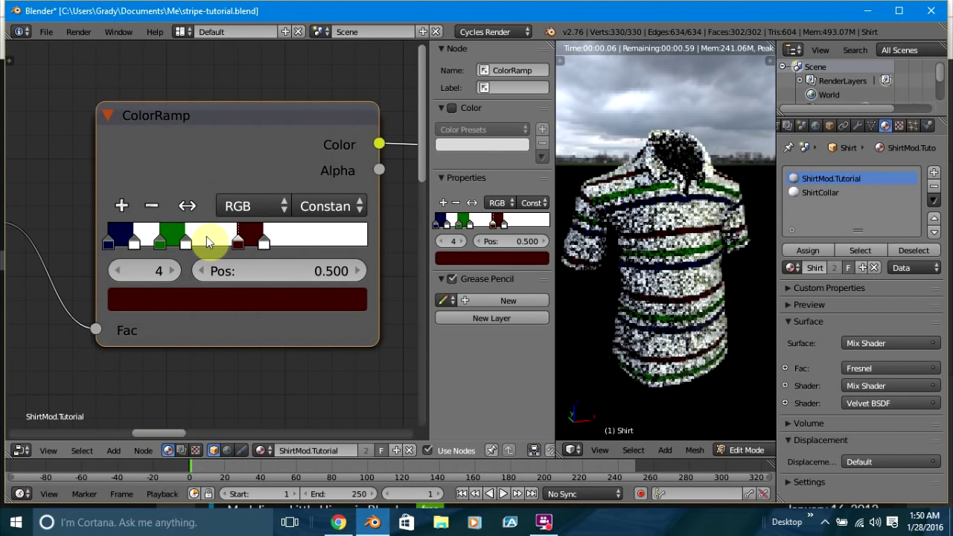
pyautogui.scroll(-2, 197, 276)
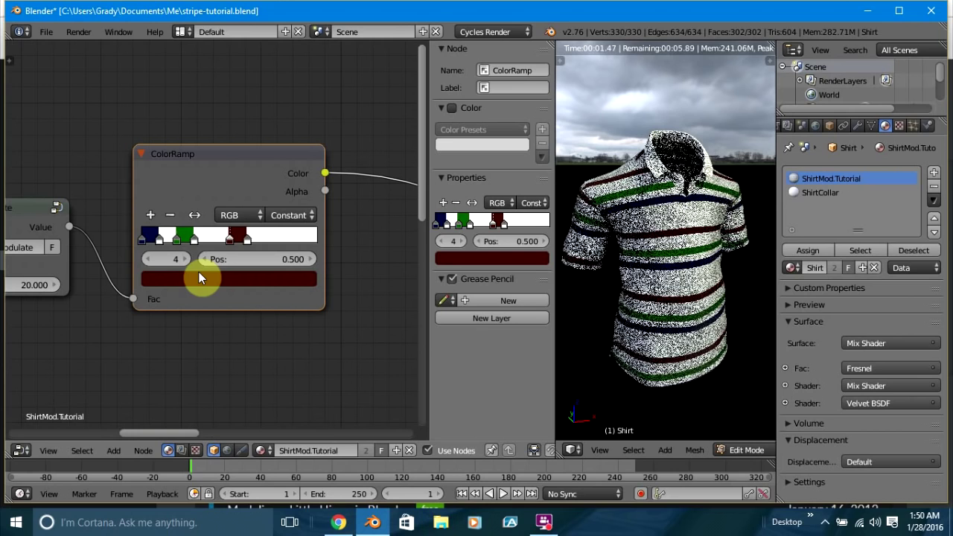
pyautogui.click(219, 278)
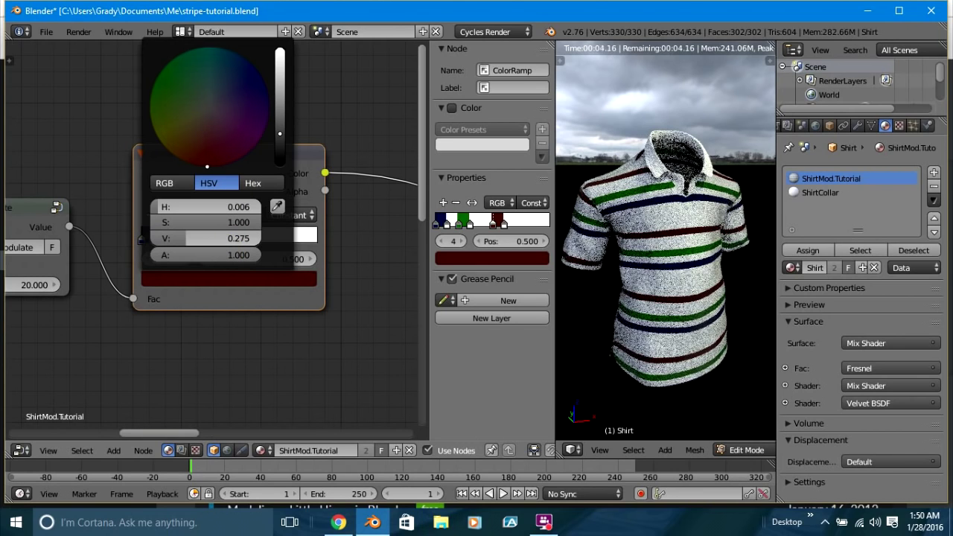
pyautogui.click(158, 138)
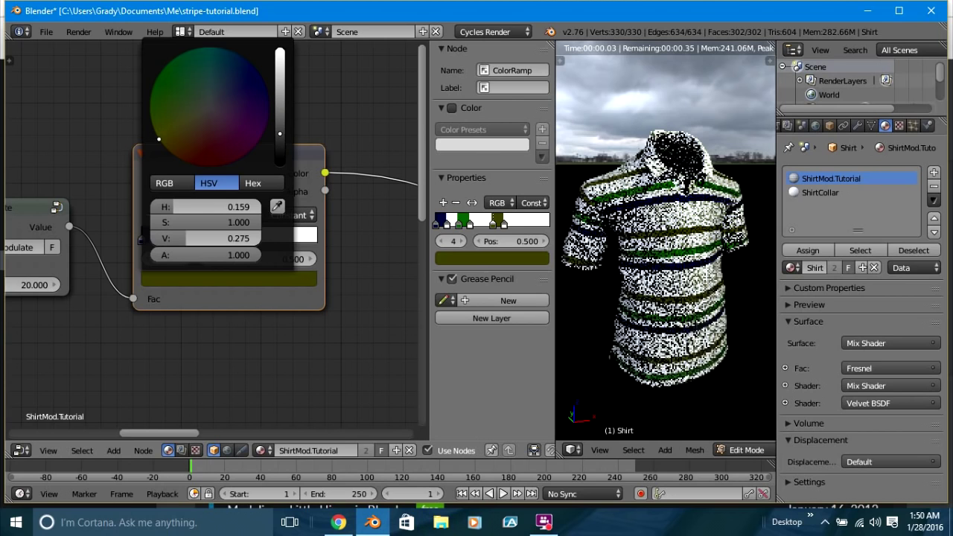
pyautogui.click(276, 96)
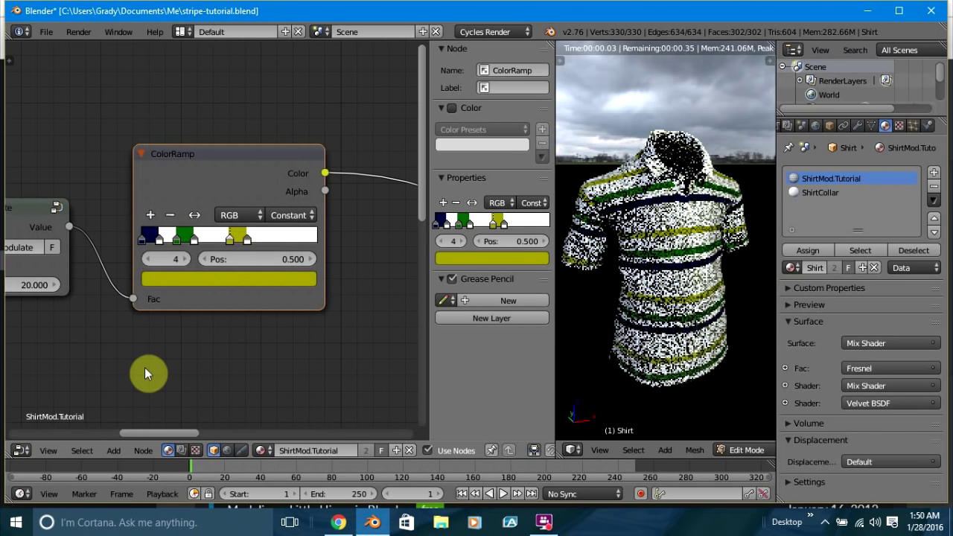
# Recolor the white ColorRamp stops at 0.1, 0.3 and 0.6 dark gray, sampling the last one's gray from the ramp.
pyautogui.scroll(2, 150, 332)
pyautogui.scroll(2, 109, 228)
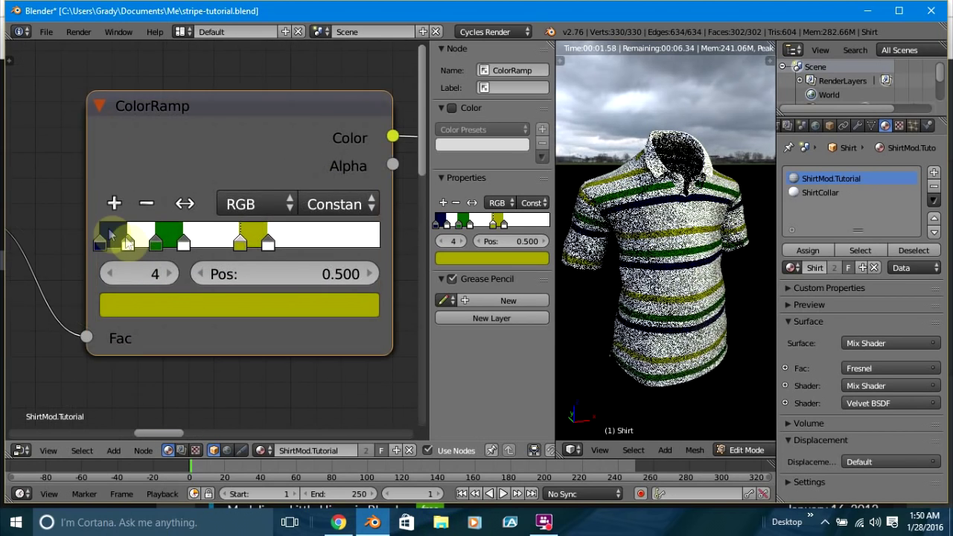
pyautogui.click(125, 242)
pyautogui.click(180, 315)
pyautogui.moveTo(239, 242); pyautogui.dragTo(123, 242)
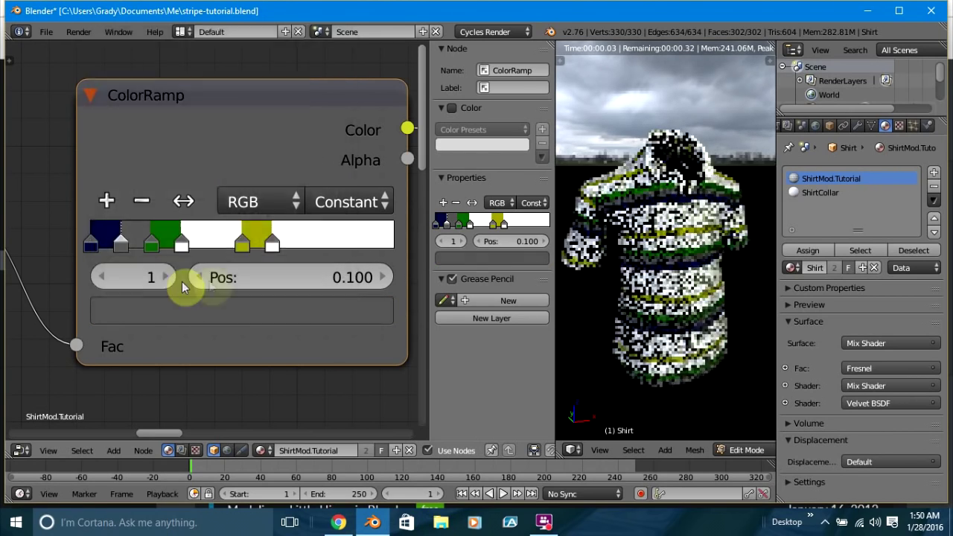
pyautogui.click(182, 242)
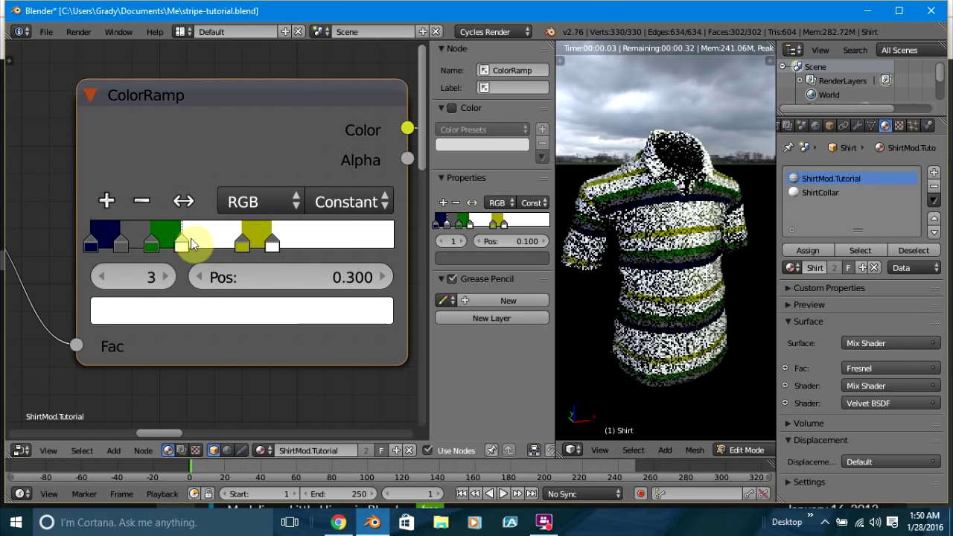
pyautogui.click(273, 243)
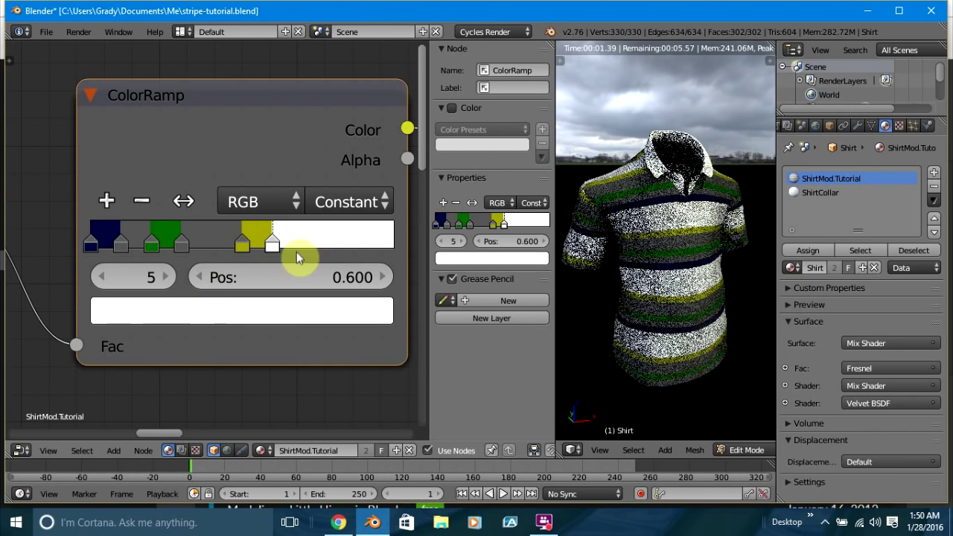
pyautogui.press('e')
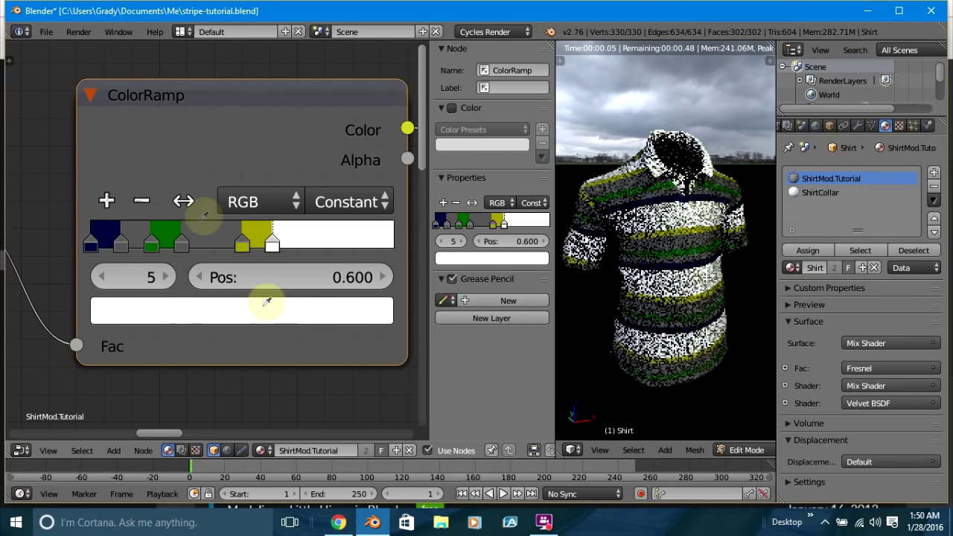
pyautogui.click(214, 233)
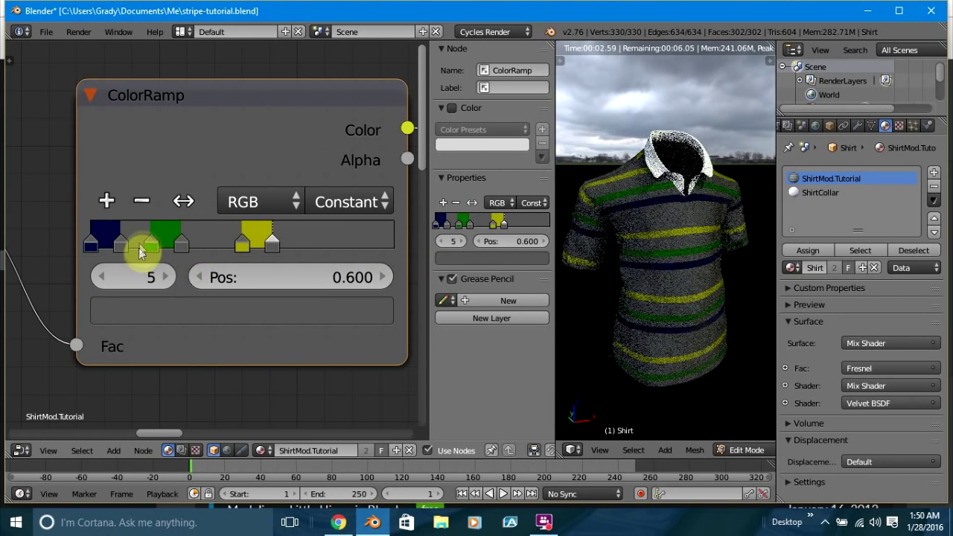
# Reposition the ColorRamp stops, placing the green stop at about 0.127, the yellow at 0.482 and the last gray at 0.573.
pyautogui.moveTo(149, 243); pyautogui.dragTo(170, 241)
pyautogui.moveTo(250, 238)
pyautogui.mouseDown()
pyautogui.moveTo(234, 242)
pyautogui.moveTo(268, 243)
pyautogui.moveTo(253, 243)
pyautogui.mouseUp()
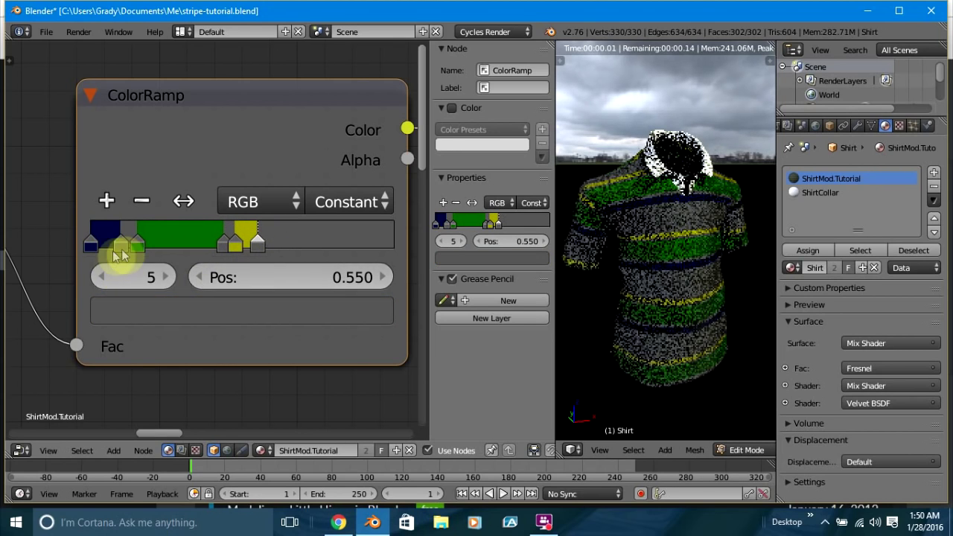
pyautogui.moveTo(127, 238)
pyautogui.mouseDown()
pyautogui.moveTo(135, 239)
pyautogui.moveTo(124, 244)
pyautogui.mouseUp()
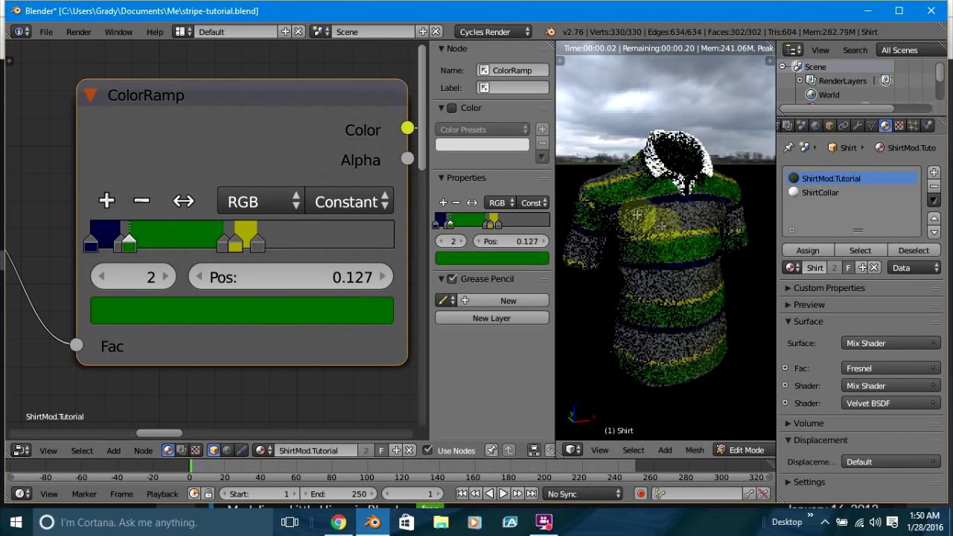
pyautogui.moveTo(230, 239)
pyautogui.mouseDown()
pyautogui.moveTo(223, 245)
pyautogui.moveTo(233, 240)
pyautogui.mouseUp()
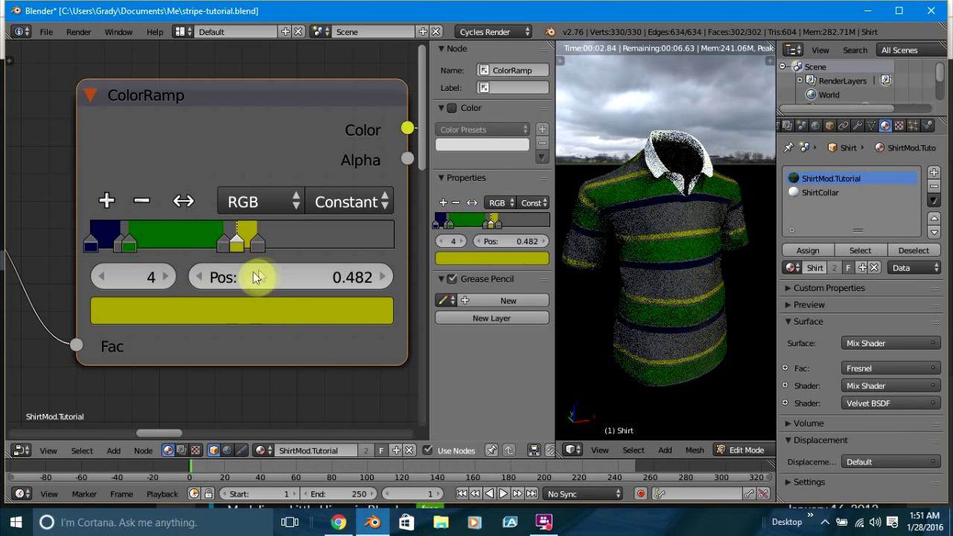
pyautogui.moveTo(260, 243); pyautogui.dragTo(309, 240)
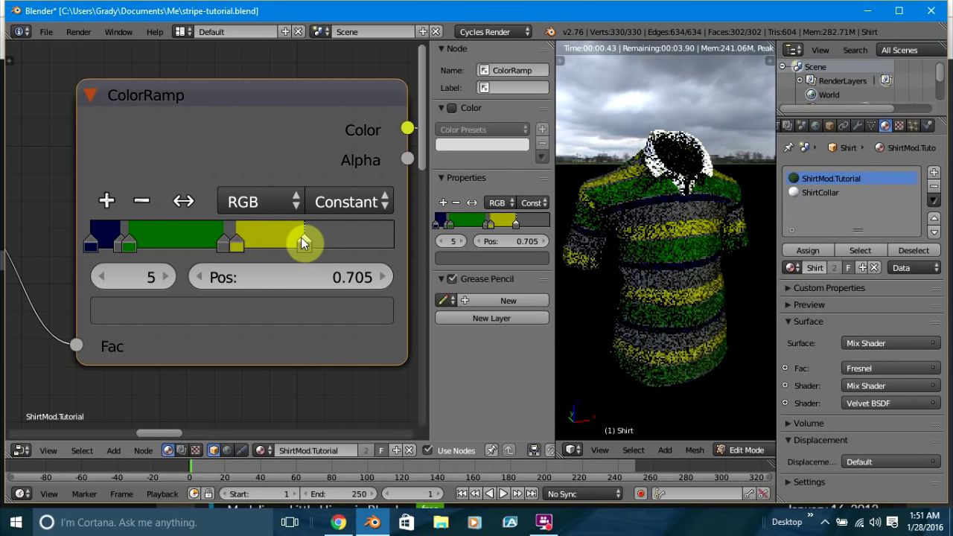
pyautogui.moveTo(283, 247); pyautogui.dragTo(264, 246)
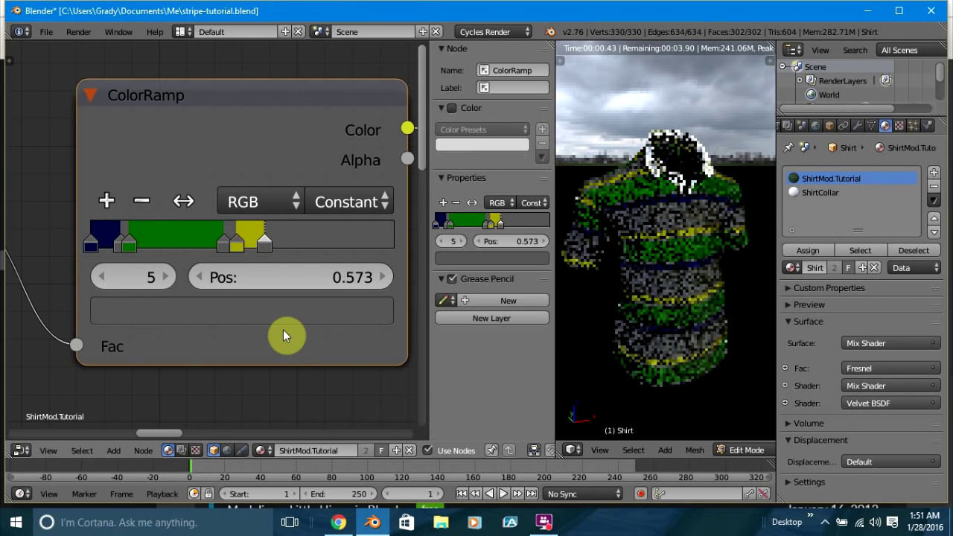
# Delete every ColorRamp stop except the dark blue one at position 0.
pyautogui.scroll(-2, 282, 335)
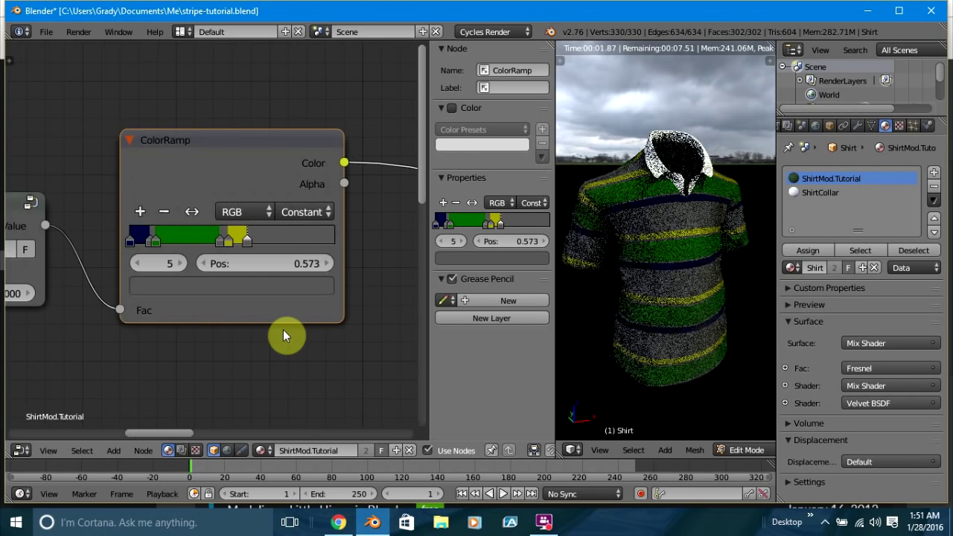
pyautogui.scroll(-1, 283, 335)
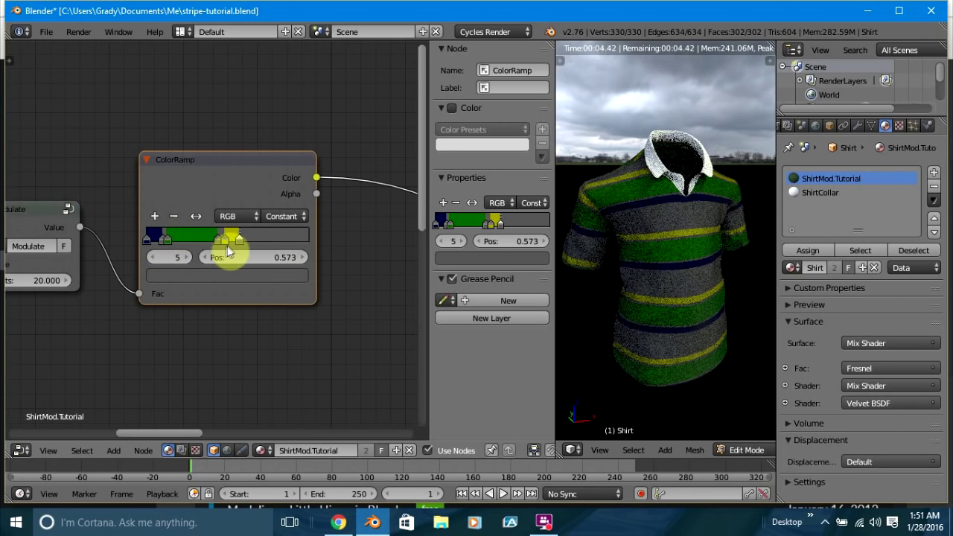
pyautogui.scroll(4, 229, 286)
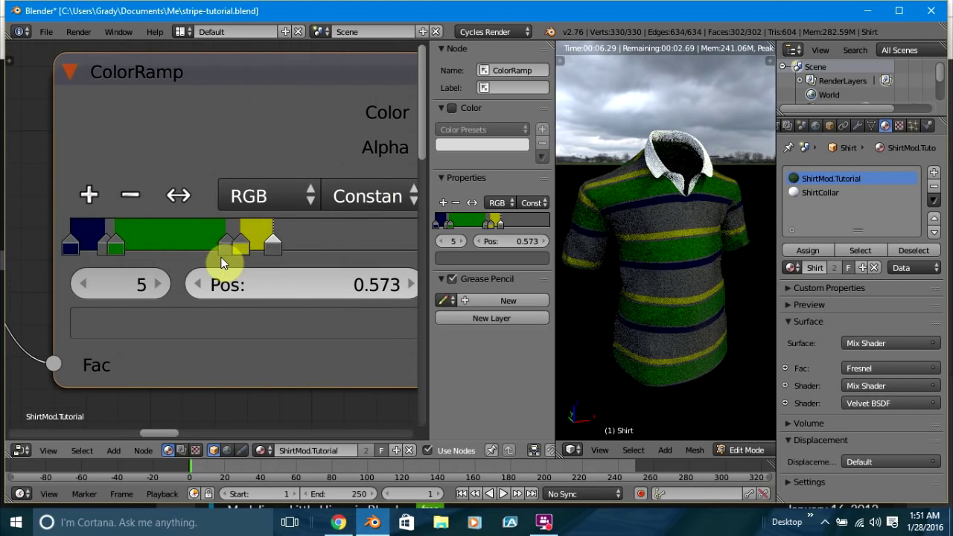
pyautogui.click(124, 193)
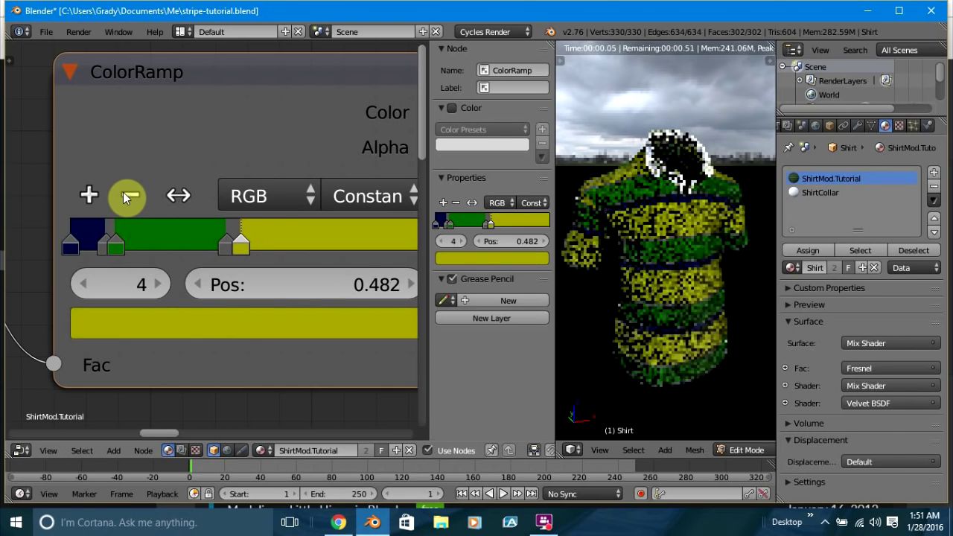
pyautogui.click(124, 194)
pyautogui.click(125, 193)
pyautogui.click(125, 195)
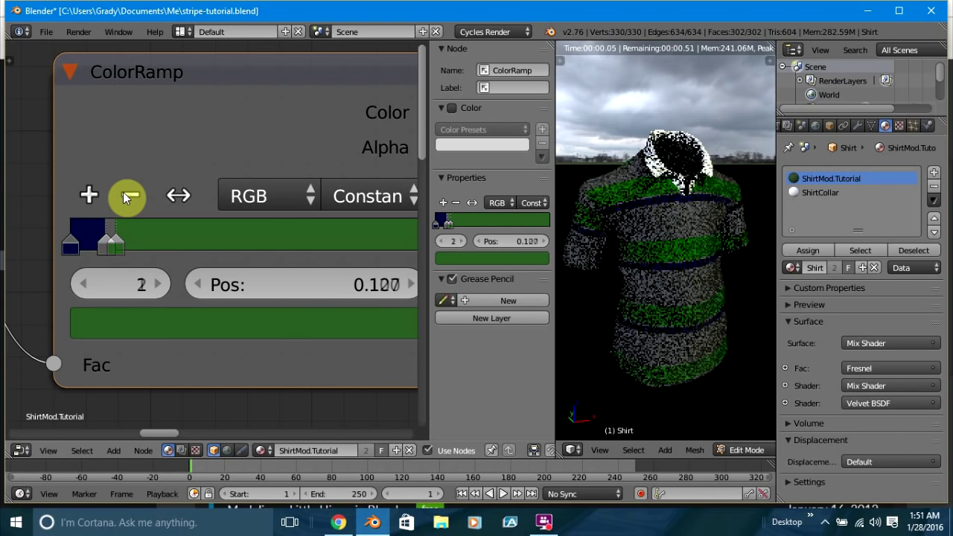
pyautogui.click(124, 195)
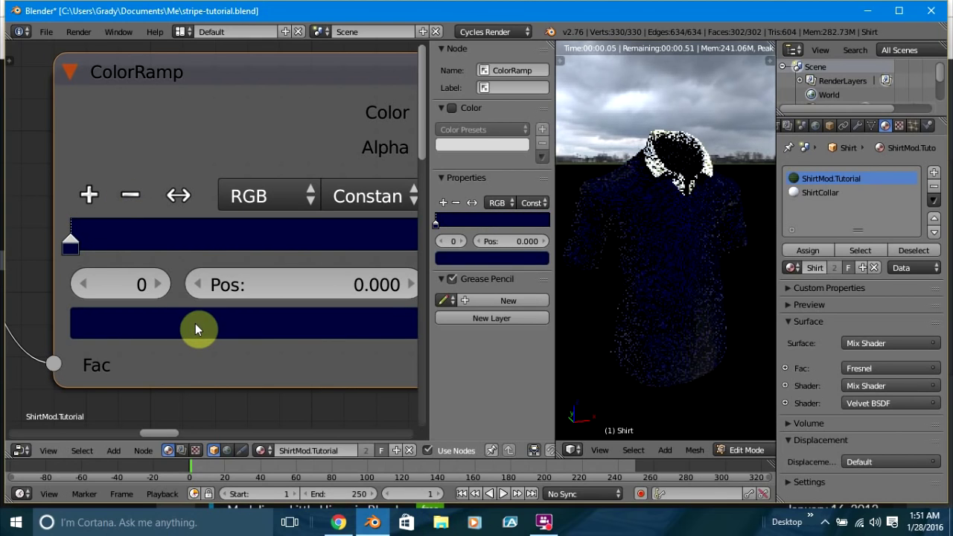
# Add a ColorRamp stop, color it white and set its position to 0.1.
pyautogui.scroll(-1, 92, 198)
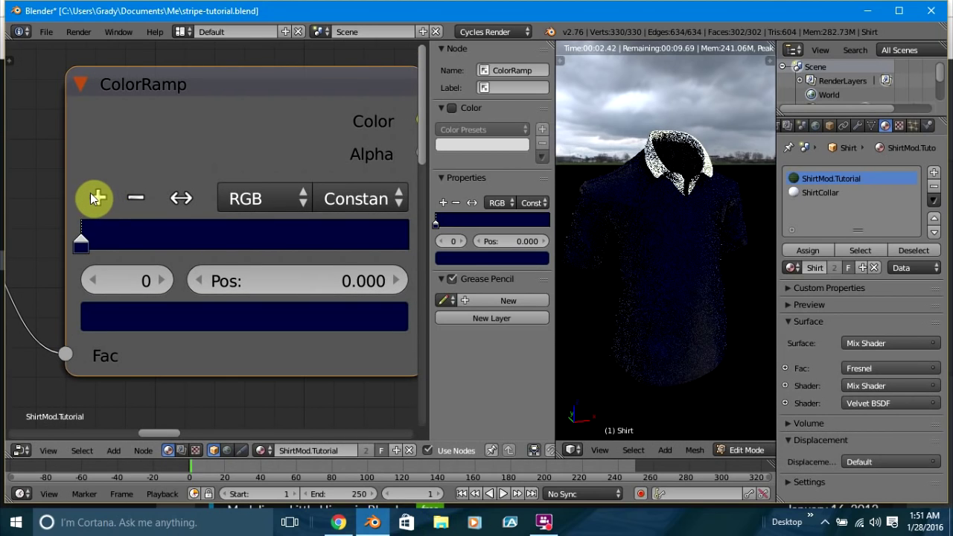
pyautogui.click(96, 197)
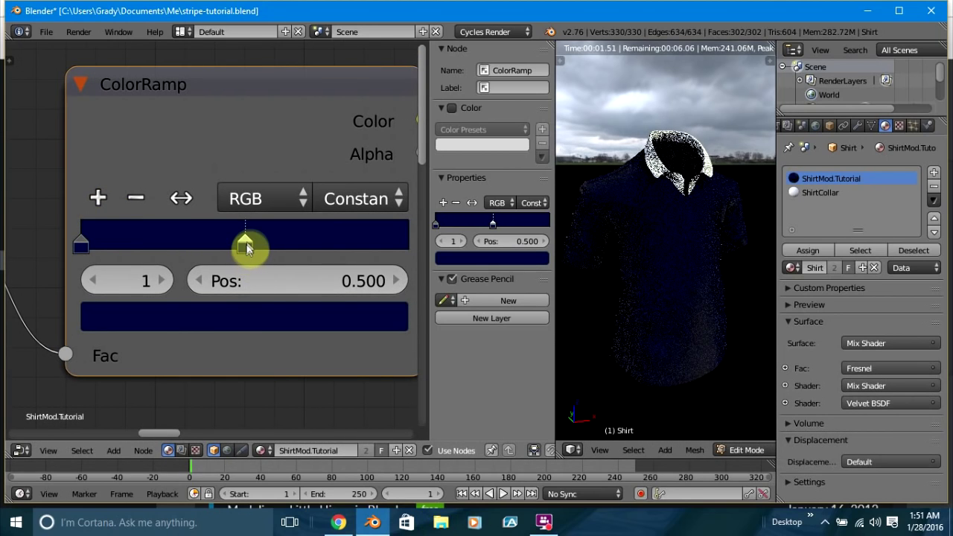
pyautogui.click(236, 303)
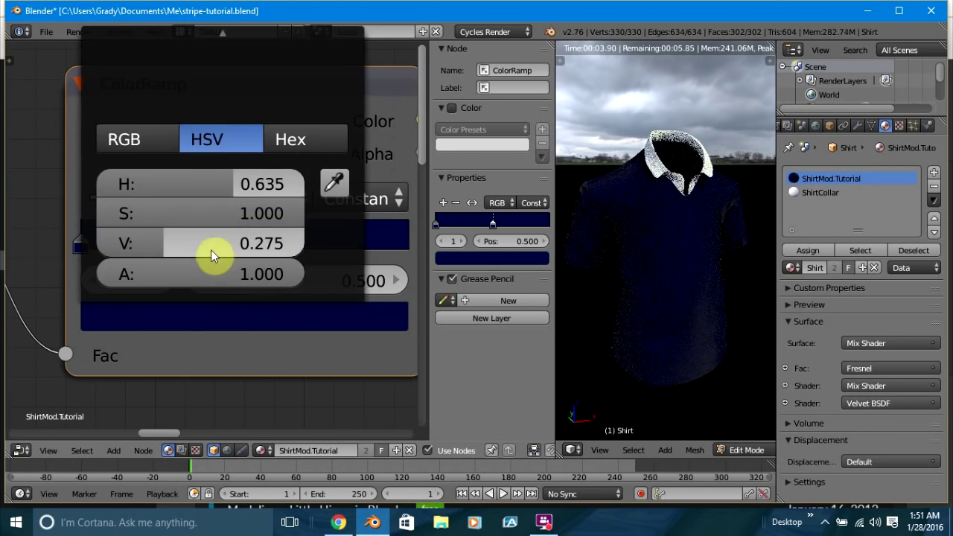
pyautogui.moveTo(193, 244); pyautogui.dragTo(111, 214)
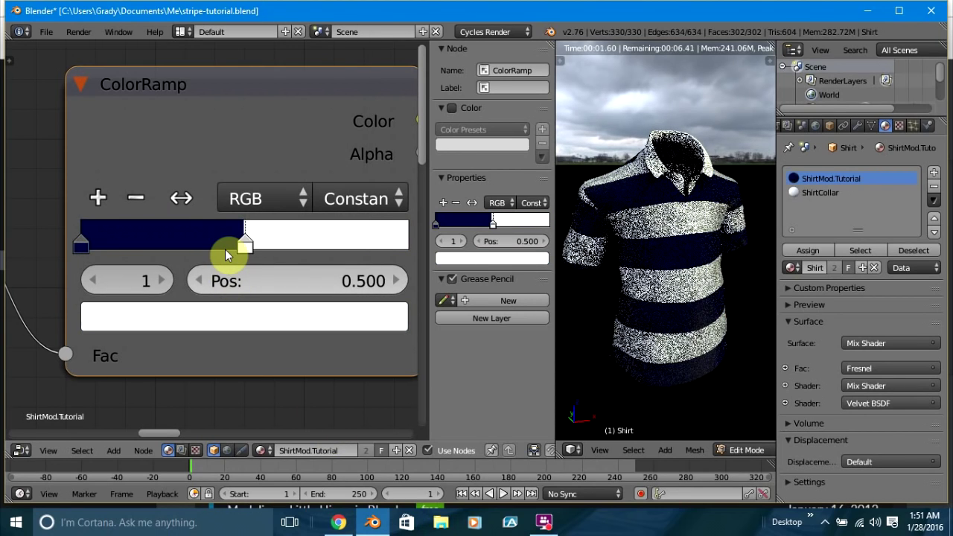
pyautogui.click(324, 279)
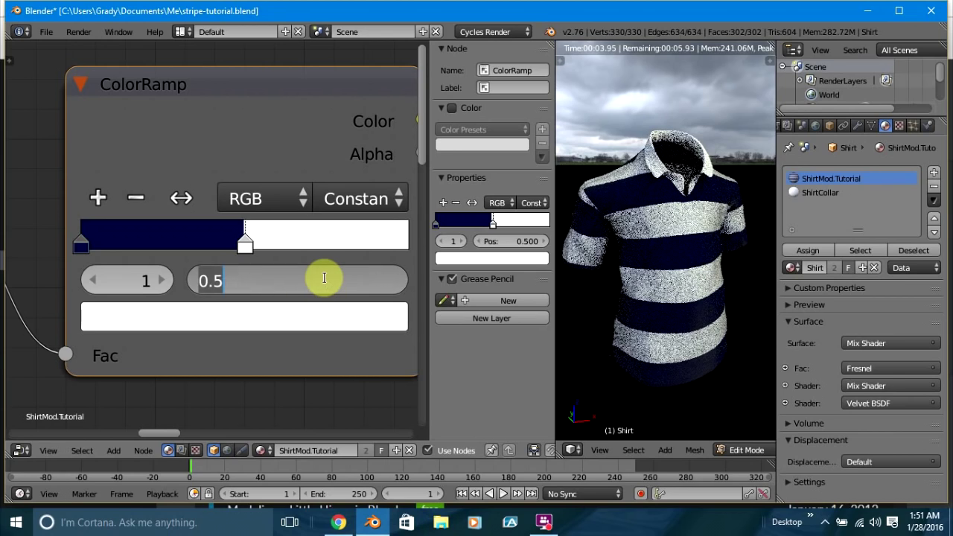
pyautogui.write('.')
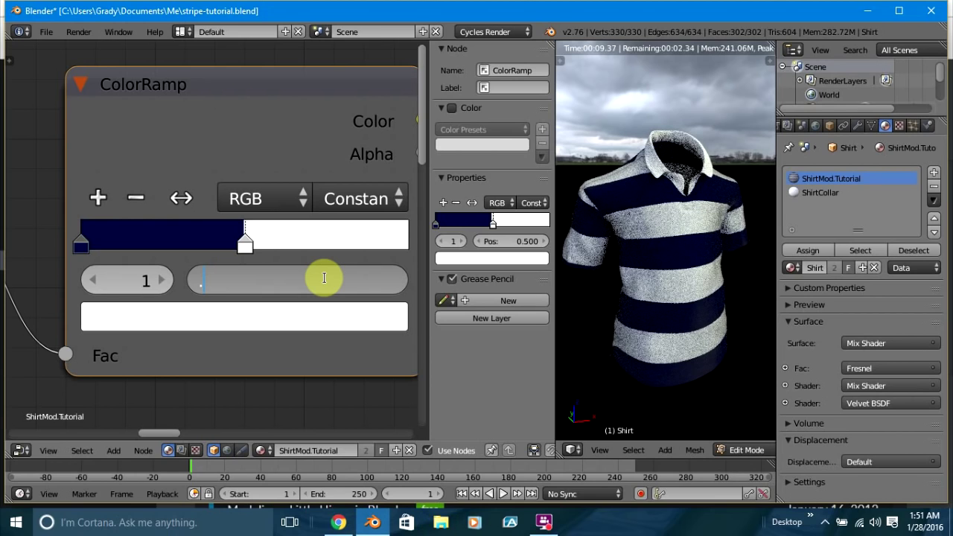
pyautogui.write('1')
pyautogui.press('Return')
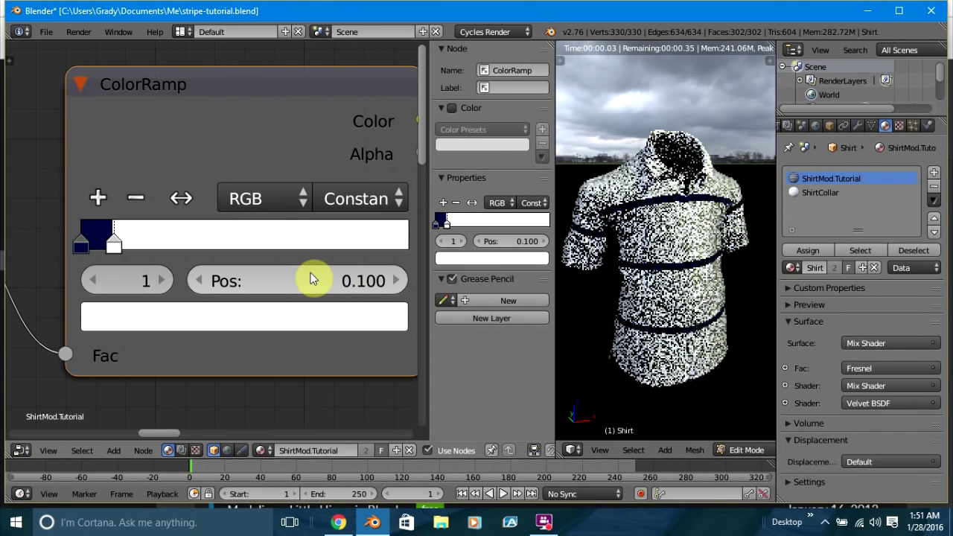
# Set the Mapping node's rotation to X -45° and Y 0°.
pyautogui.scroll(-1, 311, 275)
pyautogui.scroll(-2, 239, 340)
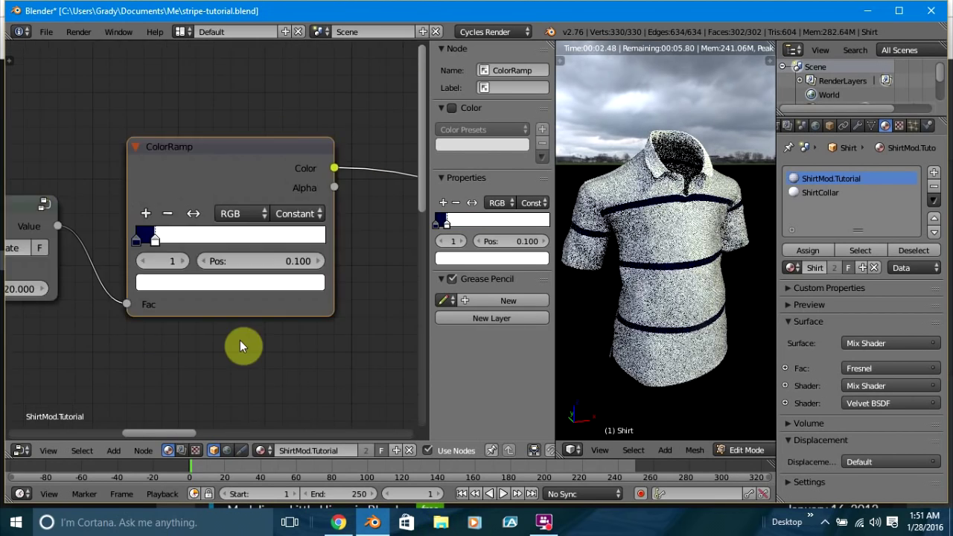
pyautogui.scroll(-3, 235, 341)
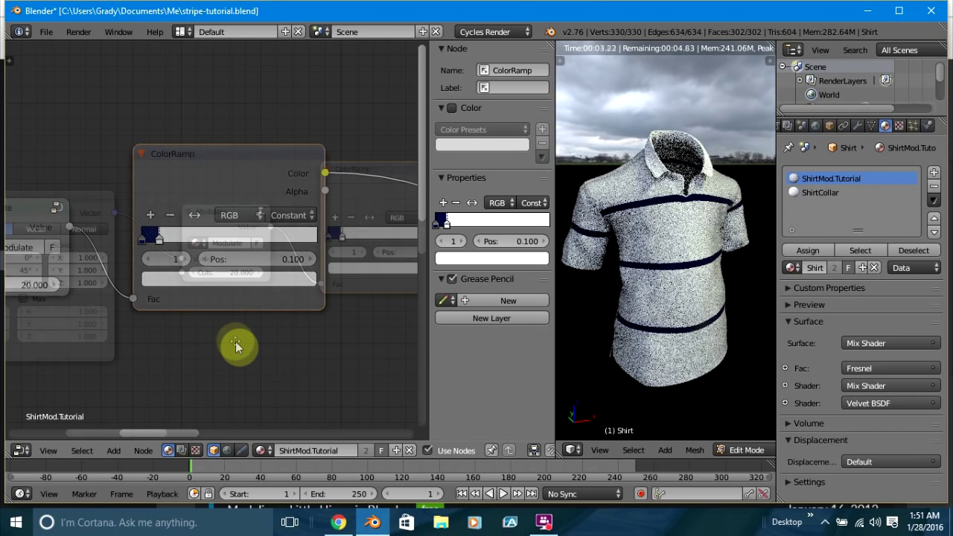
pyautogui.moveTo(236, 341); pyautogui.dragTo(124, 412, button='middle')
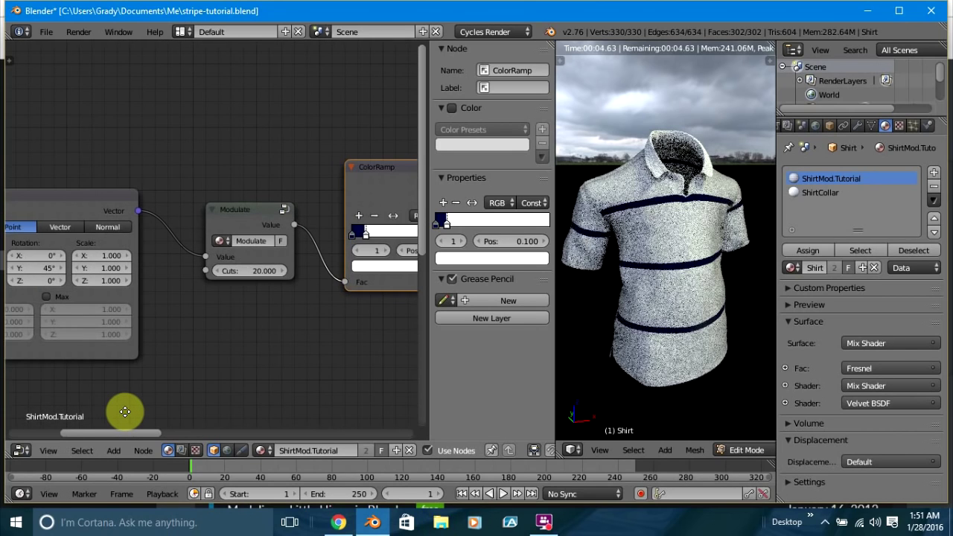
pyautogui.scroll(1, 264, 335)
pyautogui.moveTo(264, 336); pyautogui.dragTo(298, 318, button='middle')
pyautogui.click(203, 262)
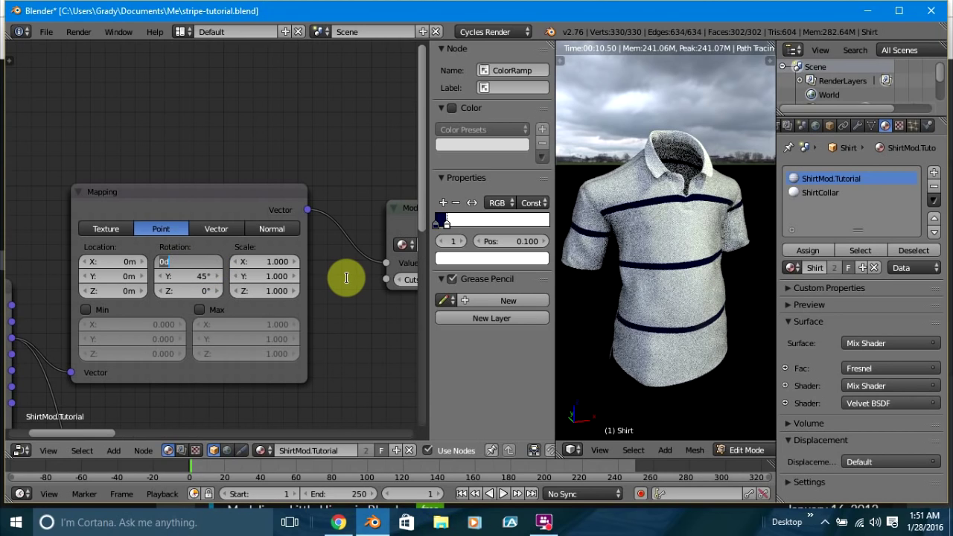
pyautogui.press('Tab')
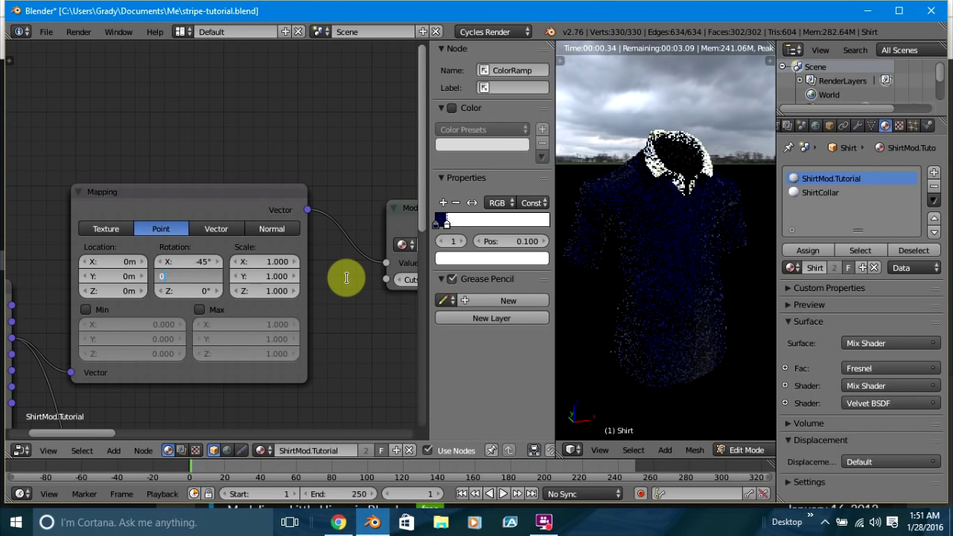
pyautogui.press('Return')
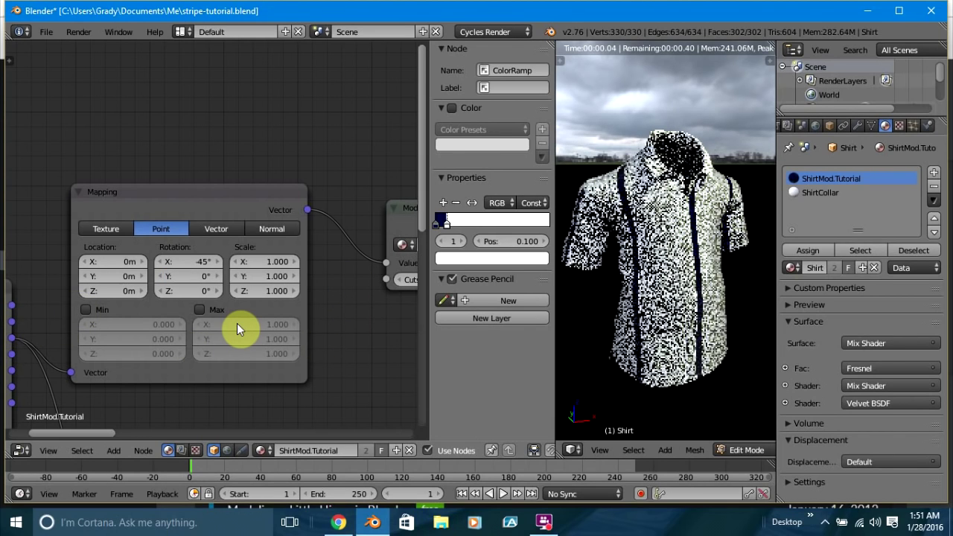
# Set the Modulate node's Cuts value to 200.
pyautogui.moveTo(427, 265); pyautogui.dragTo(349, 271, button='middle')
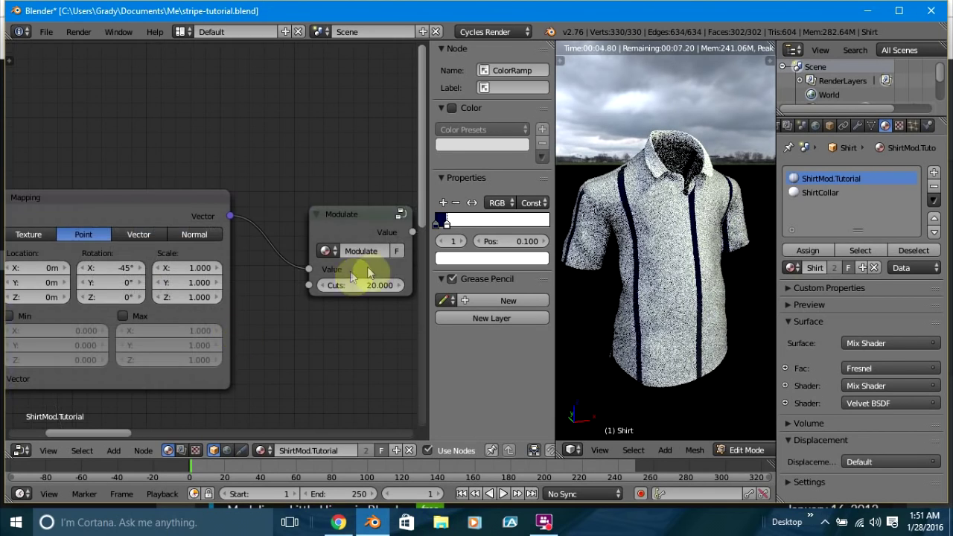
pyautogui.click(369, 286)
pyautogui.write('200')
pyautogui.press('Return')
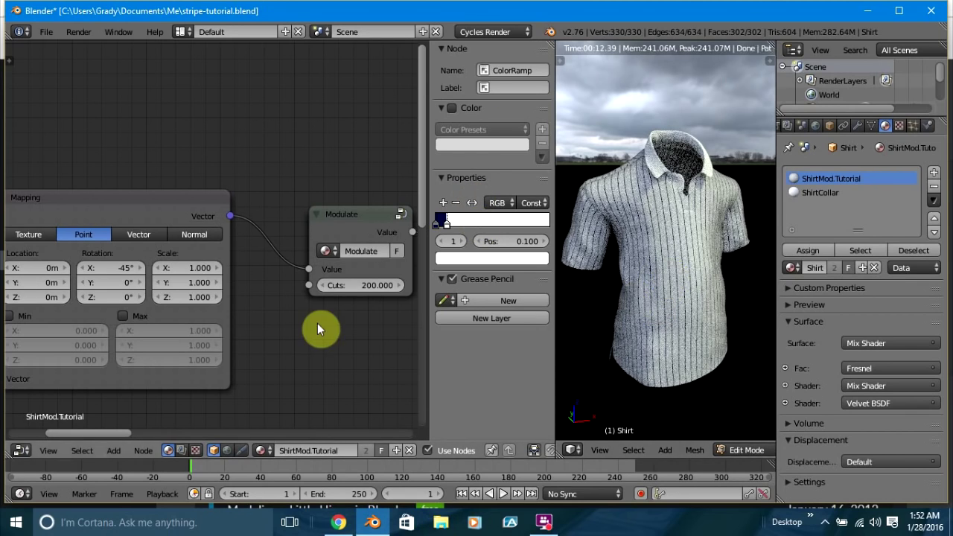
# Try 20 as the Modulate node's Cuts value and settle on 60.
pyautogui.scroll(-2, 317, 322)
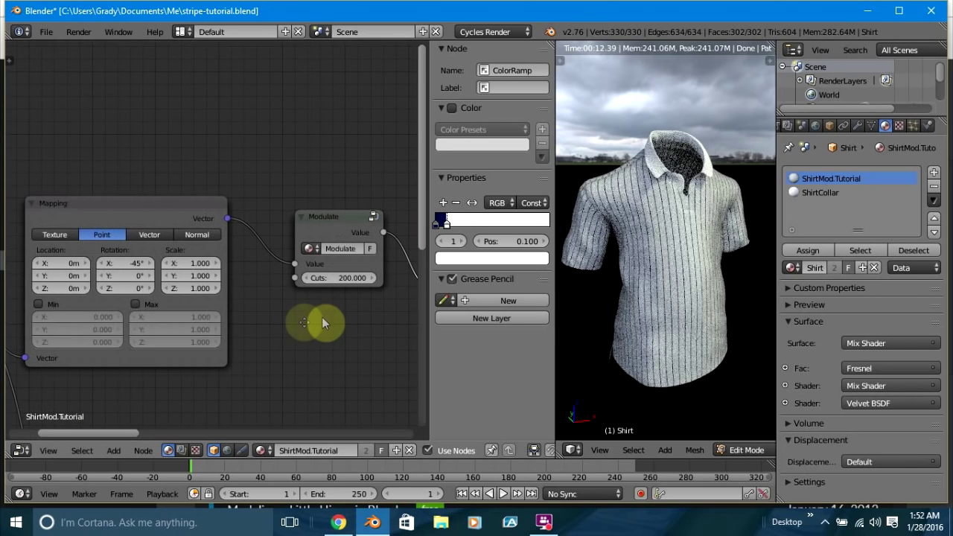
pyautogui.moveTo(320, 323); pyautogui.dragTo(213, 323, button='middle')
pyautogui.scroll(-3, 213, 323)
pyautogui.doubleClick(223, 265)
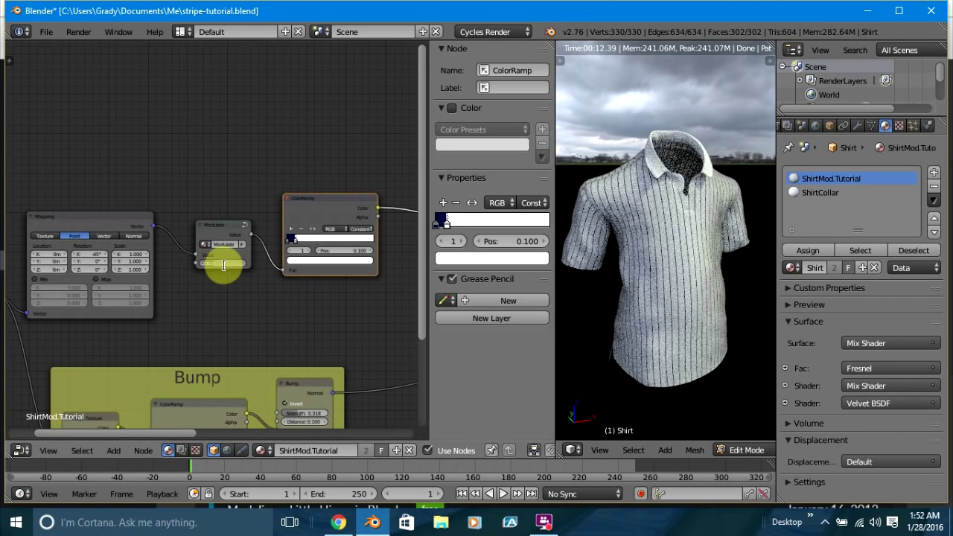
pyautogui.write('20')
pyautogui.press('Return')
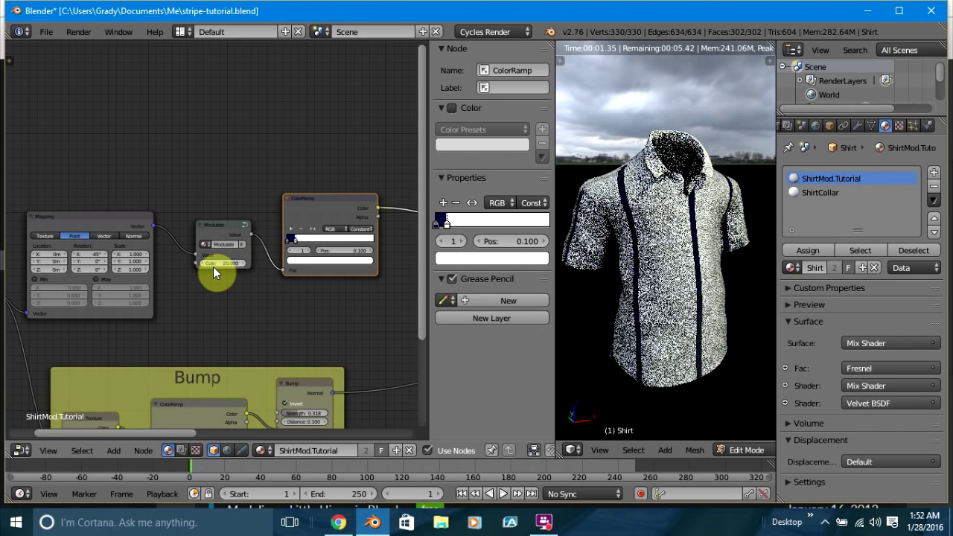
pyautogui.moveTo(213, 266); pyautogui.dragTo(212, 265)
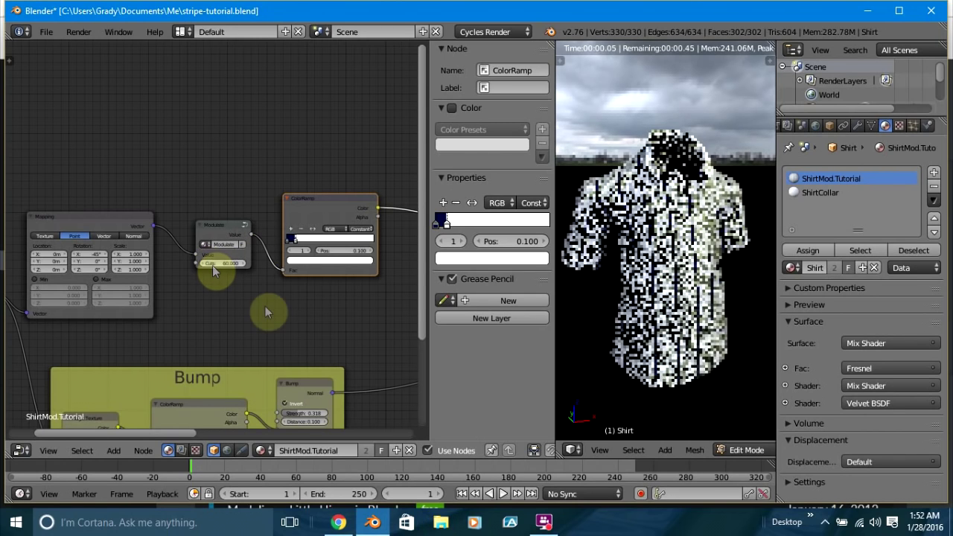
# Set the Mapping node's rotation to X 0° and Y 45°.
pyautogui.click(82, 249)
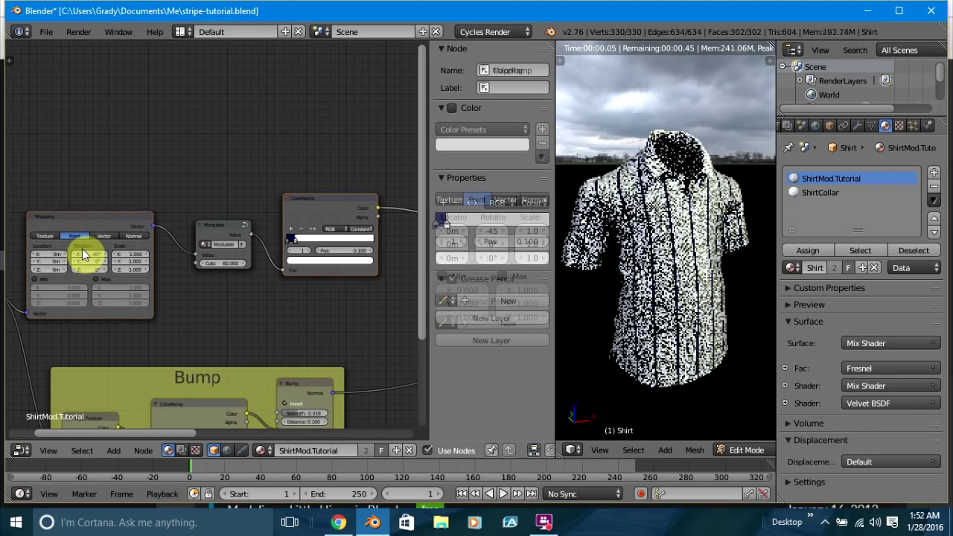
pyautogui.click(88, 253)
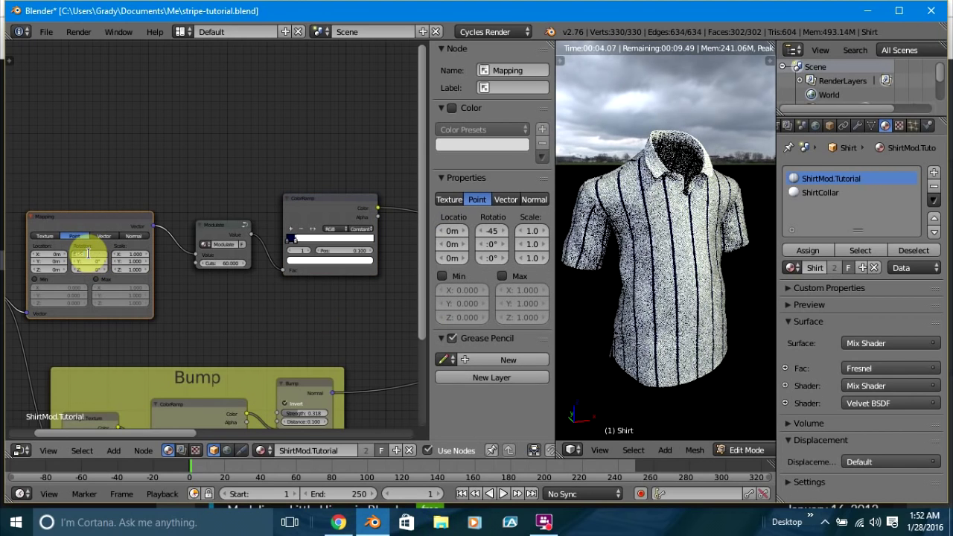
pyautogui.write('0')
pyautogui.press('Return')
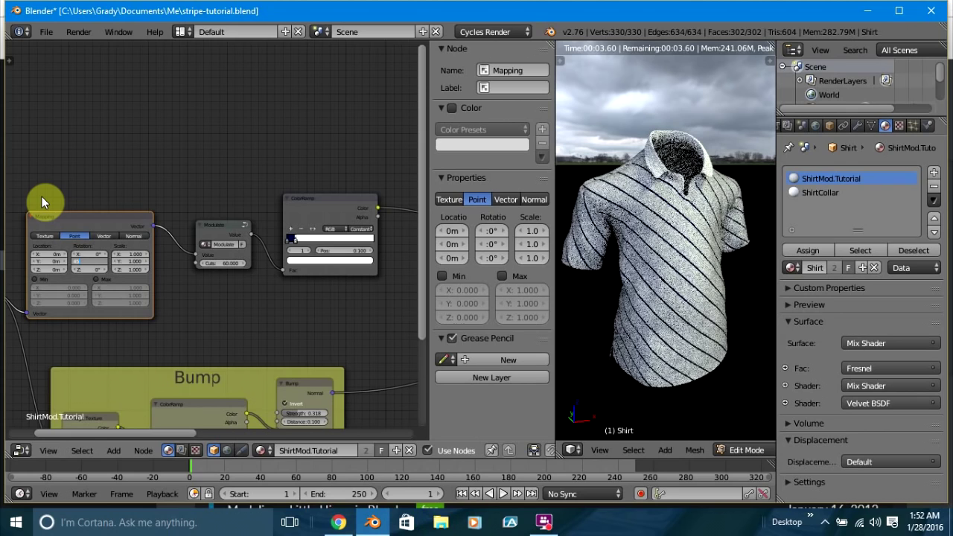
pyautogui.press('Return')
# Duplicate the Mapping, Modulate and stripe ColorRamp nodes together and place the copies above the originals.
pyautogui.scroll(-2, 234, 303)
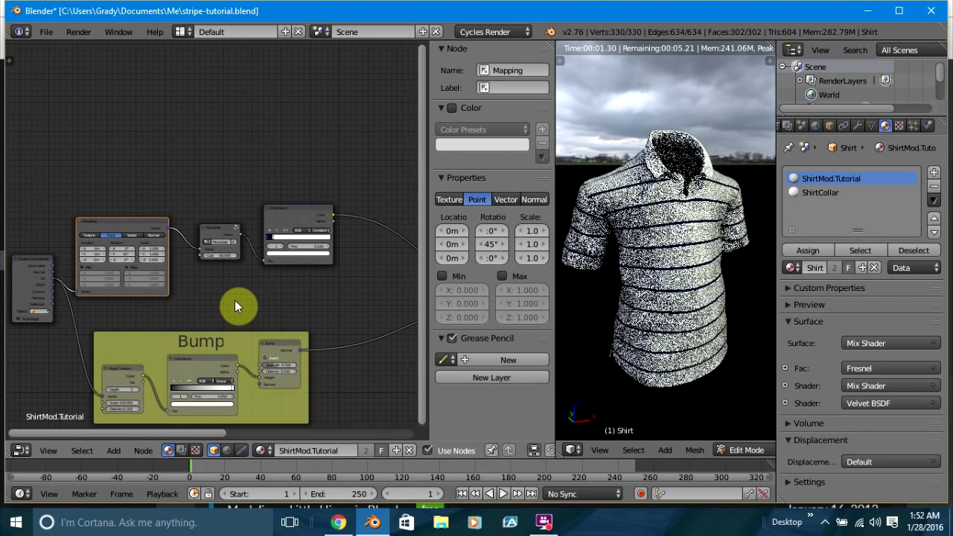
pyautogui.scroll(-1, 234, 305)
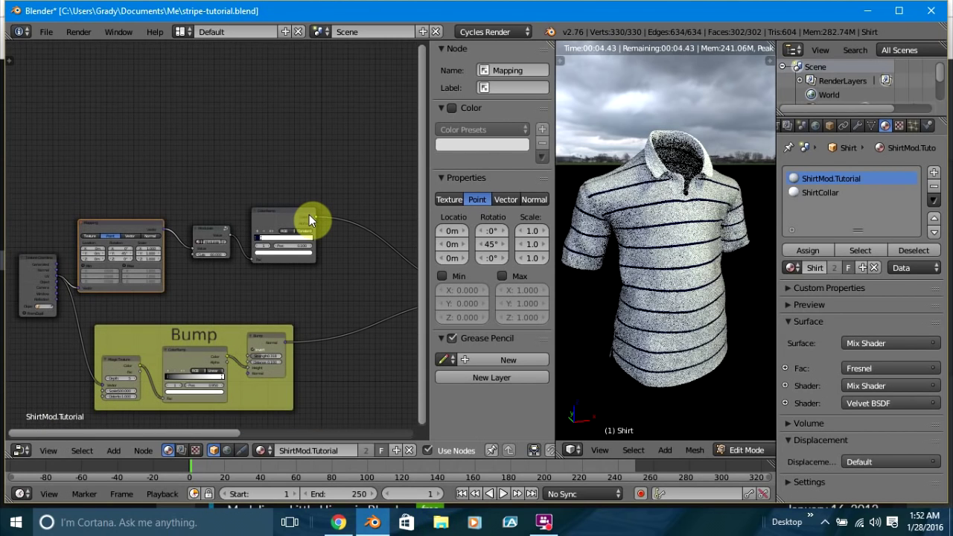
pyautogui.keyDown('shift'); pyautogui.click(308, 214); pyautogui.keyUp('shift')
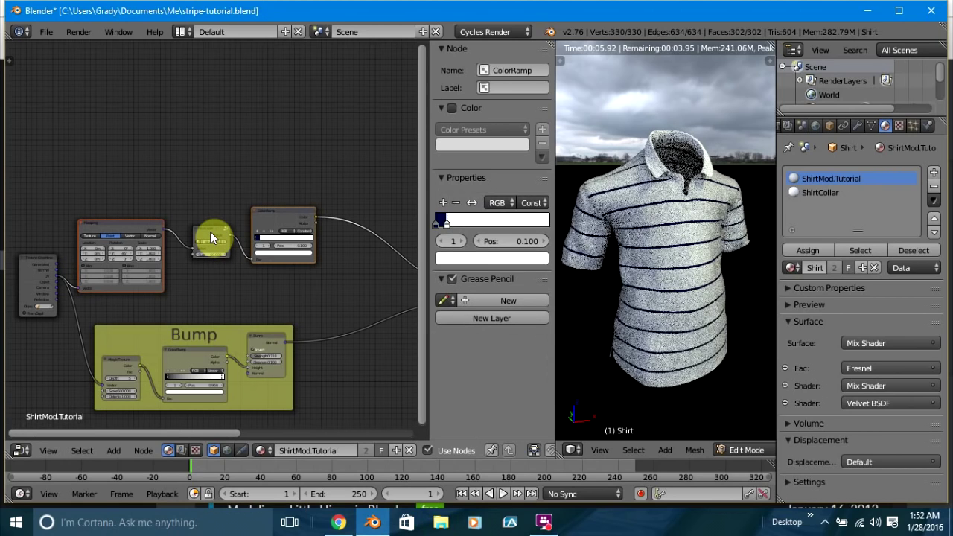
pyautogui.keyDown('shift'); pyautogui.click(211, 233); pyautogui.keyUp('shift')
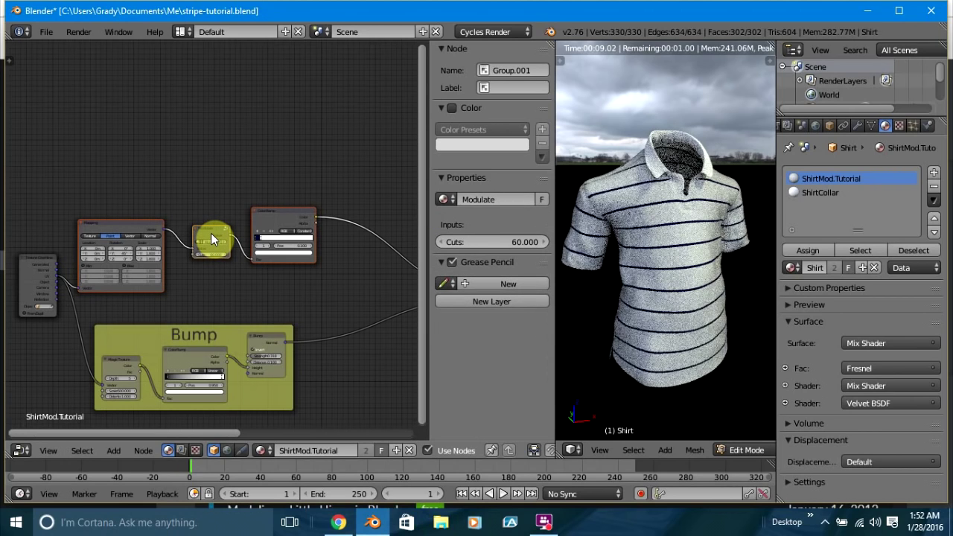
pyautogui.hotkey('shift', 'd')
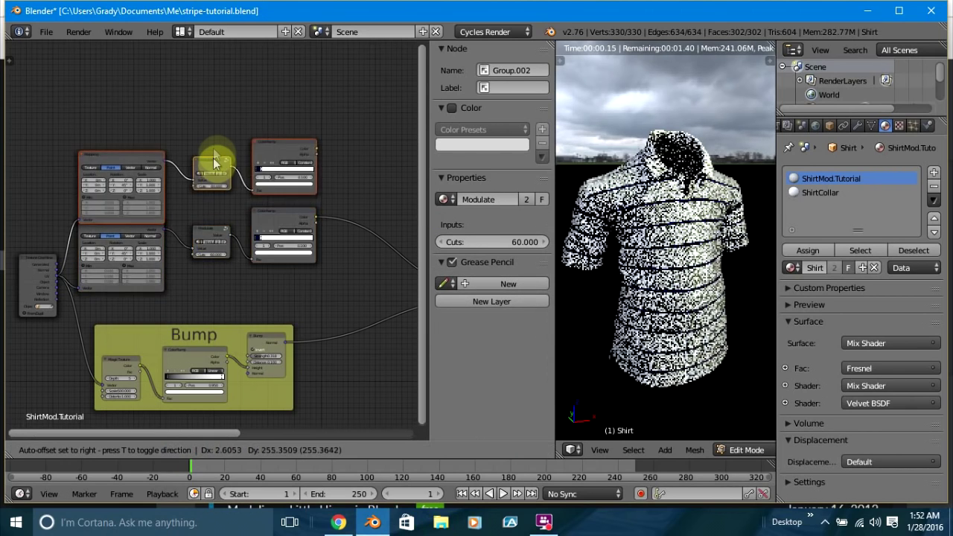
pyautogui.click(208, 146)
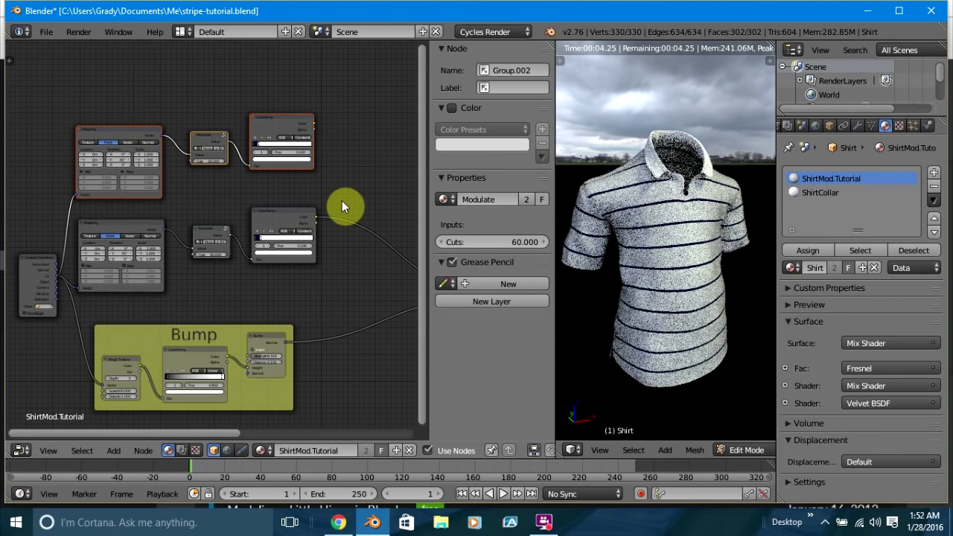
# Insert a MixRGB node into the link between the lower stripe ColorRamp and the Diffuse BSDF color.
pyautogui.moveTo(342, 200); pyautogui.dragTo(243, 233, button='middle')
pyautogui.hotkey('shift', 'a')
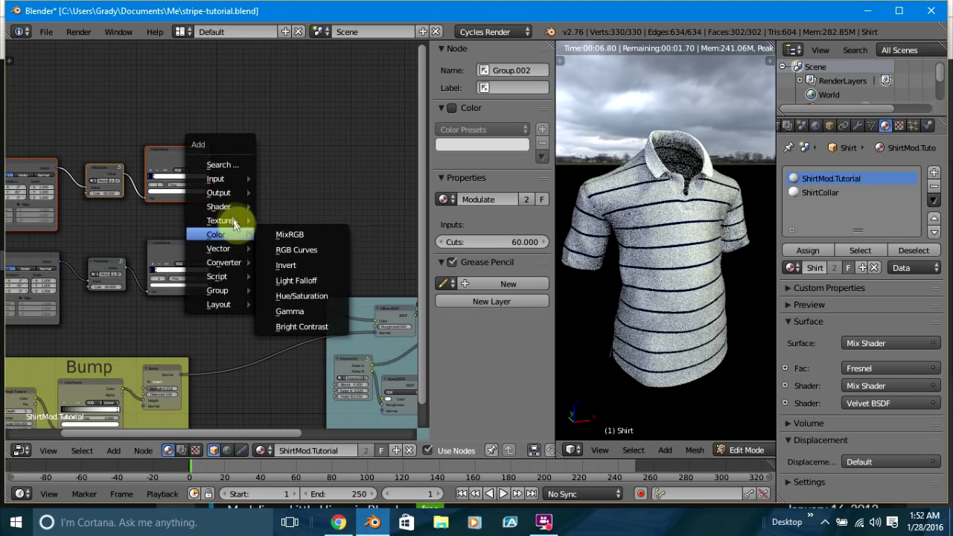
pyautogui.moveTo(226, 238)
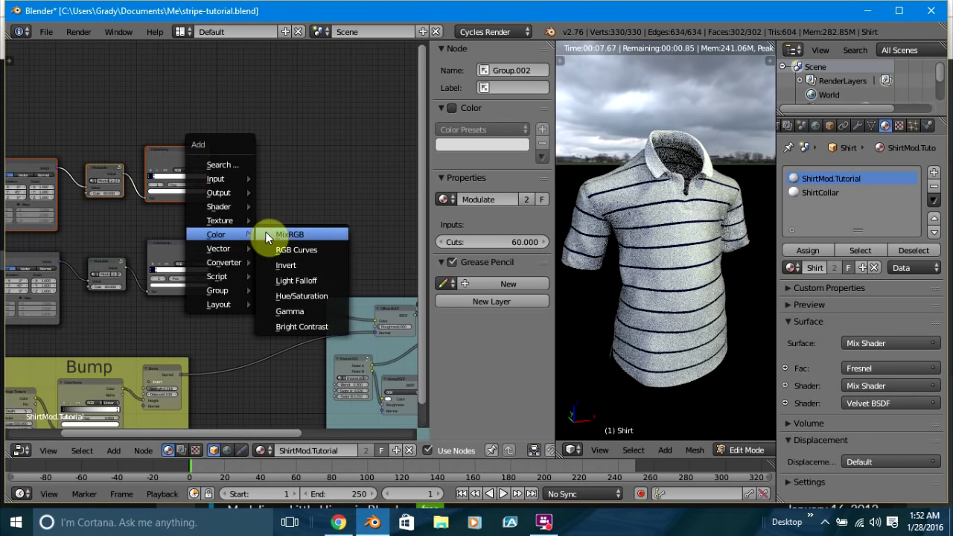
pyautogui.click(267, 235)
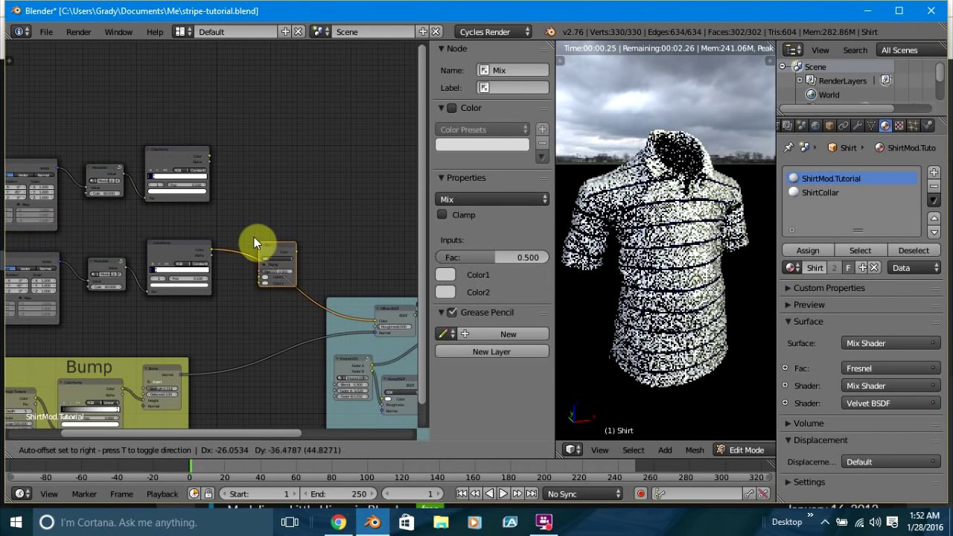
pyautogui.click(232, 194)
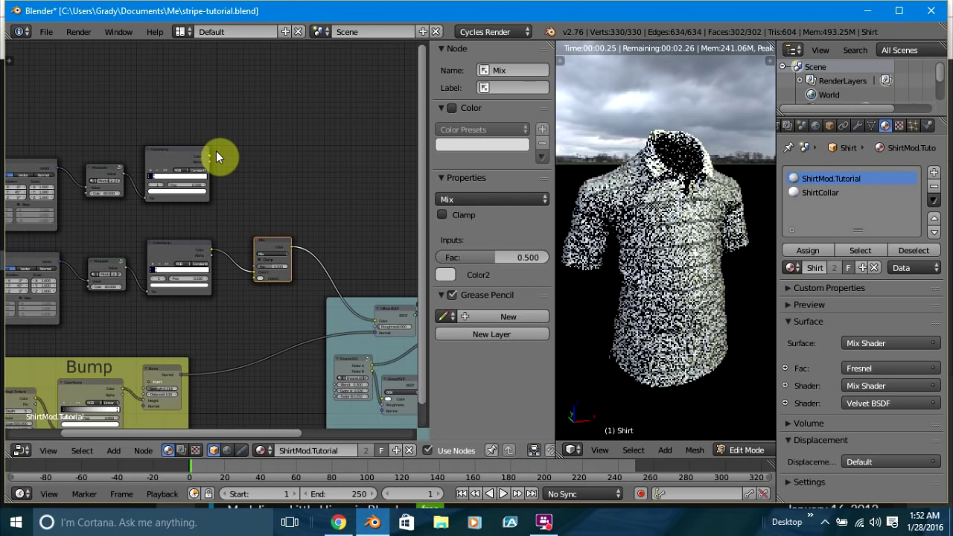
# Connect the upper ColorRamp's Color output to the Mix node's Color1 input, leaving the lower ramp on Color2.
pyautogui.scroll(2, 210, 137)
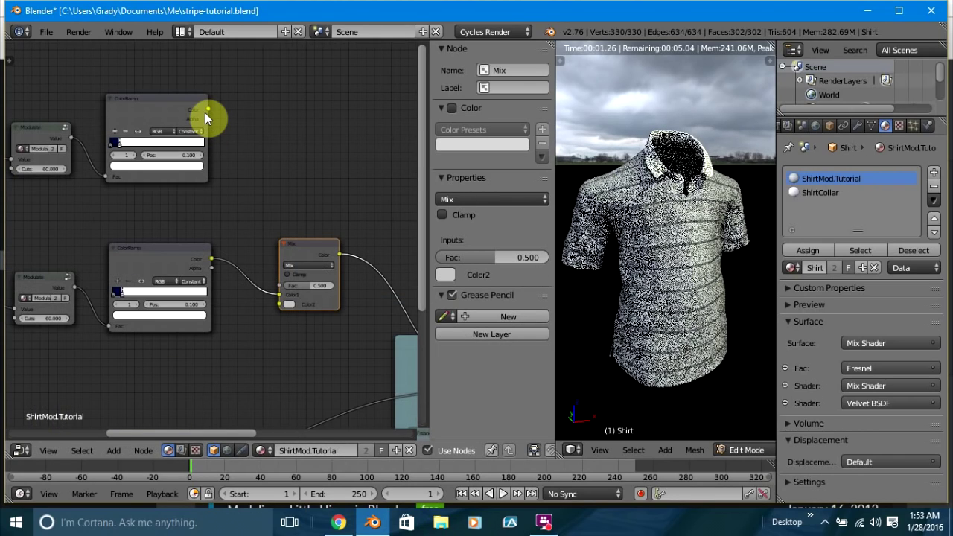
pyautogui.scroll(1, 210, 85)
pyautogui.moveTo(208, 88); pyautogui.dragTo(291, 315)
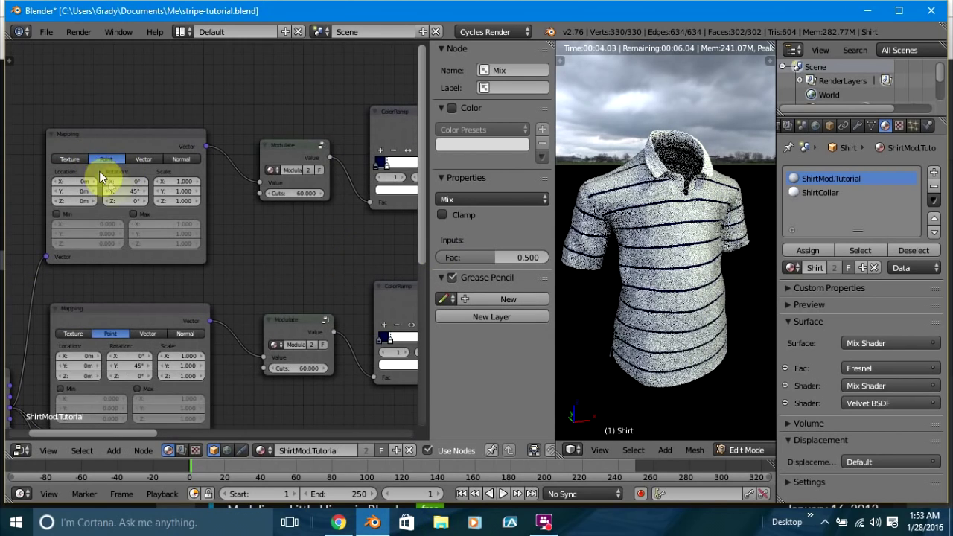
# Set the upper Mapping node's rotation to X -45° and Y 0°.
pyautogui.moveTo(104, 181); pyautogui.dragTo(109, 181)
pyautogui.click(109, 181)
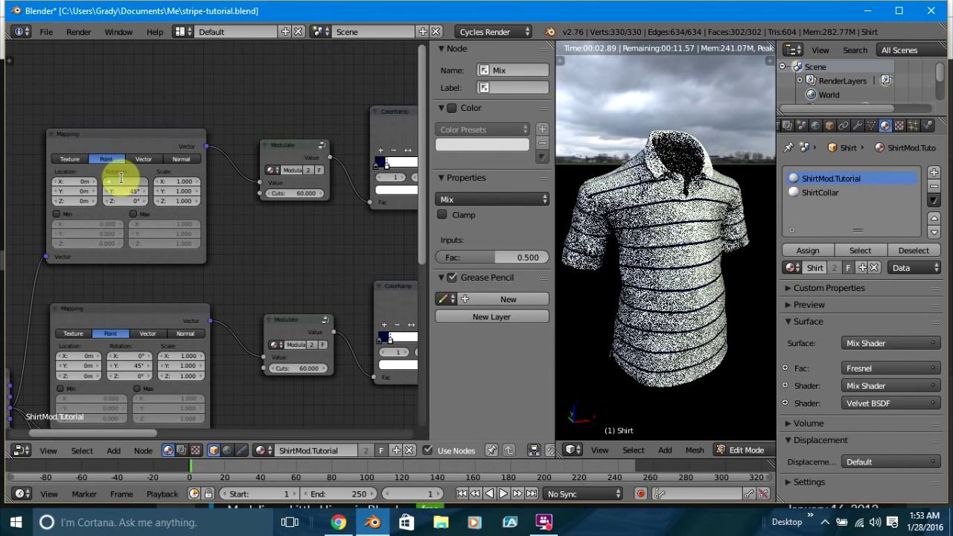
pyautogui.write('-45')
pyautogui.press('Return')
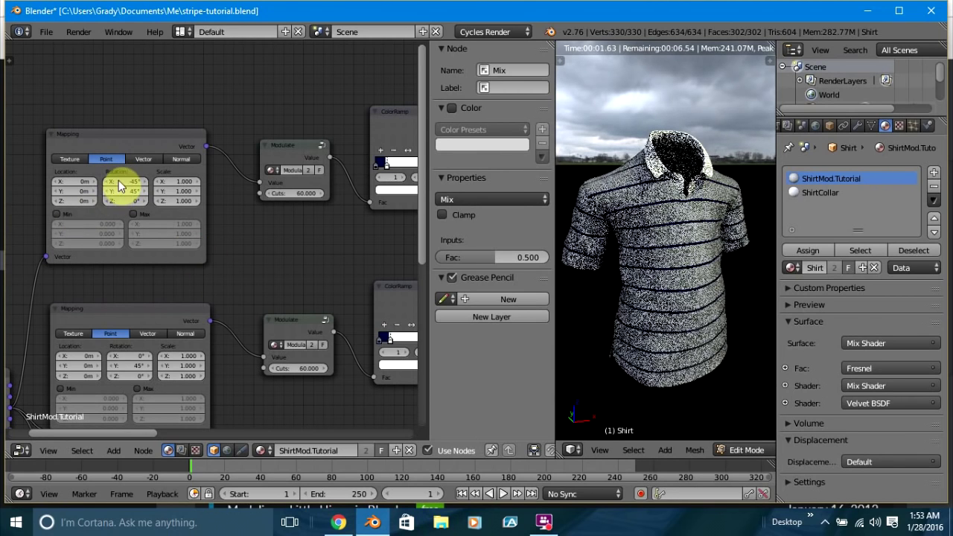
pyautogui.click(117, 181)
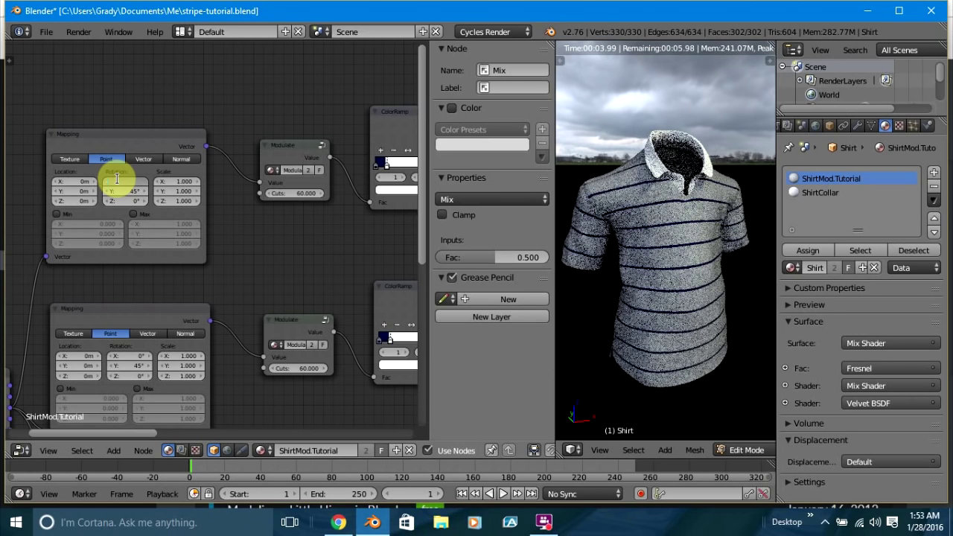
pyautogui.write('-45')
pyautogui.press('Tab')
pyautogui.write('0')
pyautogui.press('Return')
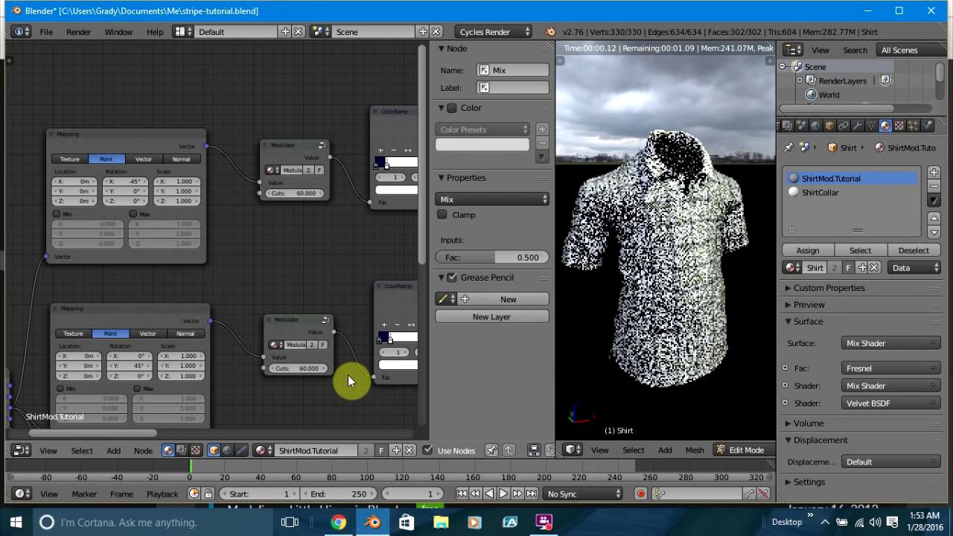
# Change the Mix node's blend mode to Multiply.
pyautogui.moveTo(335, 249); pyautogui.dragTo(277, 275, button='middle')
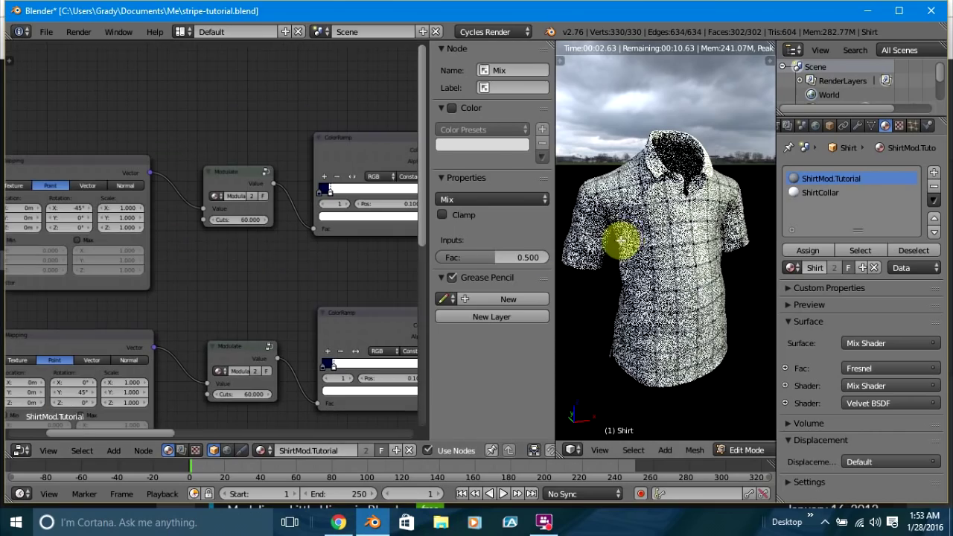
pyautogui.scroll(4, 653, 279)
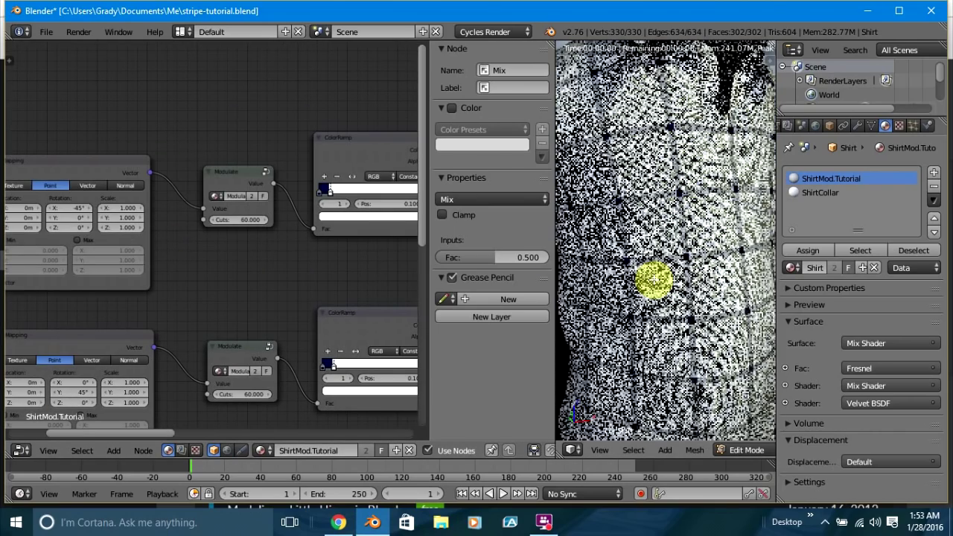
pyautogui.moveTo(362, 274); pyautogui.dragTo(400, 255, button='middle')
pyautogui.moveTo(330, 266); pyautogui.dragTo(237, 222, button='middle')
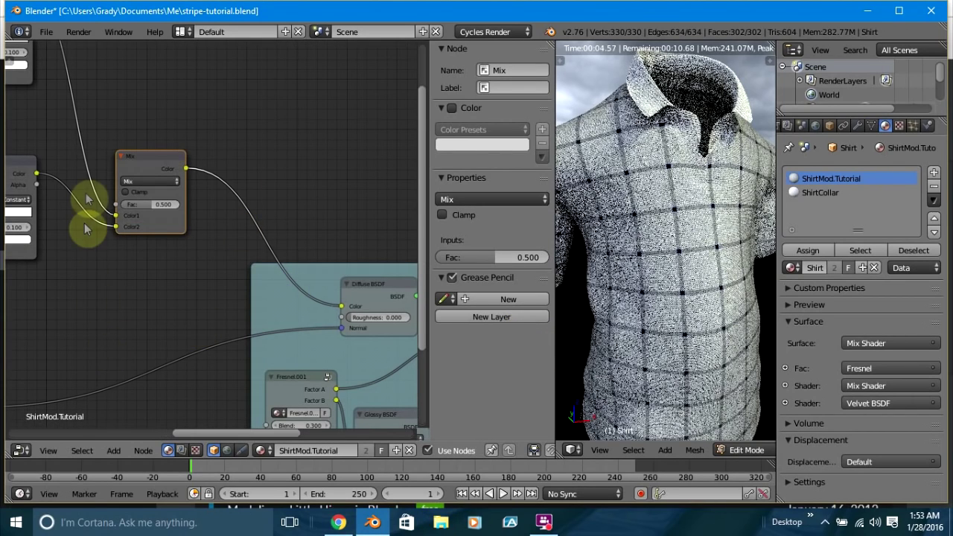
pyautogui.click(136, 181)
pyautogui.click(146, 216)
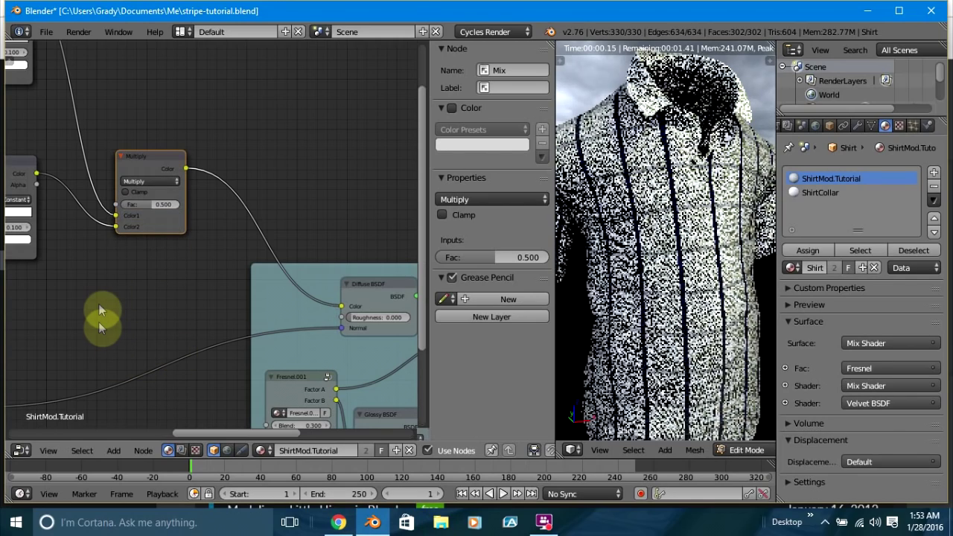
# Set the Multiply node's factor to 1.
pyautogui.click(144, 204)
pyautogui.write('1')
pyautogui.press('Return')
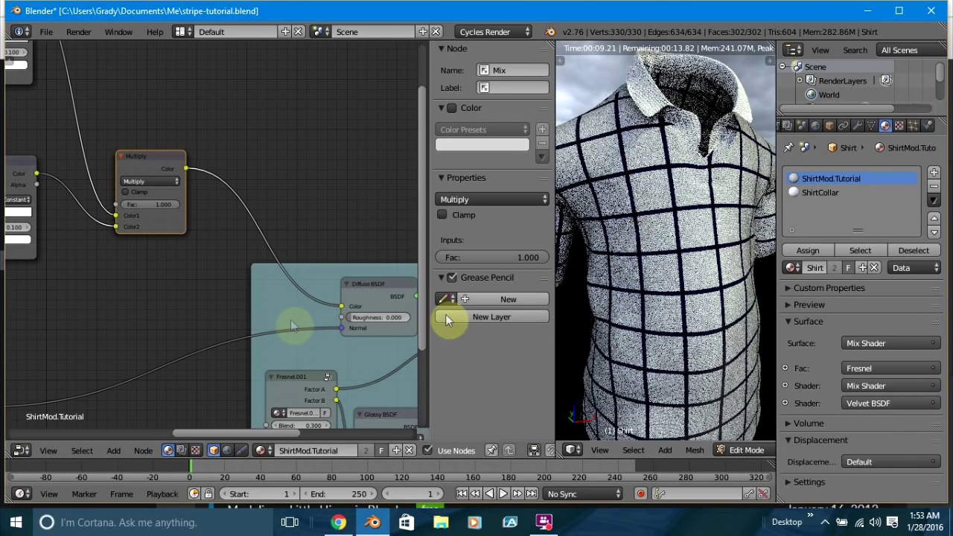
# Move the white stop of the upper ColorRamp to about position 0.741 to widen its navy band.
pyautogui.scroll(-2, 78, 325)
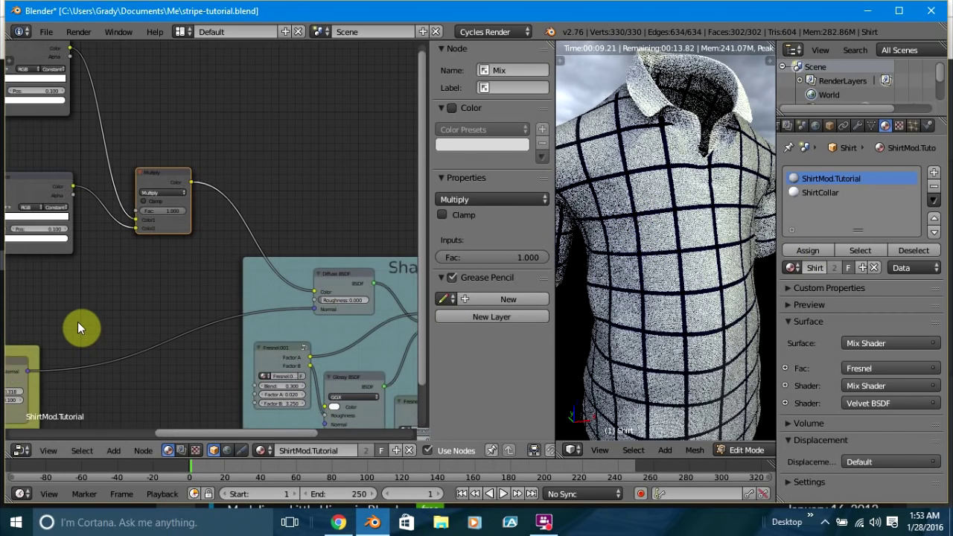
pyautogui.scroll(-1, 78, 328)
pyautogui.moveTo(159, 311); pyautogui.dragTo(210, 303, button='middle')
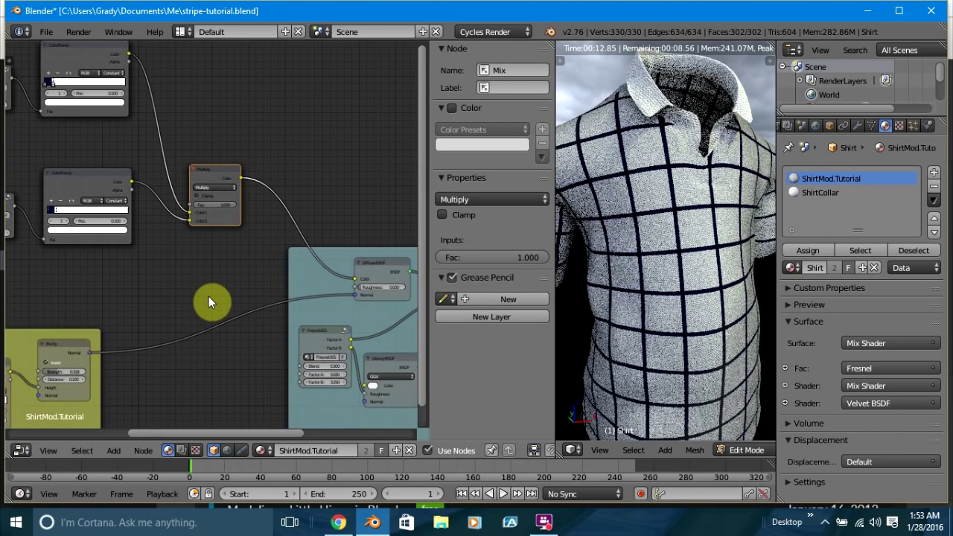
pyautogui.scroll(-3, 208, 296)
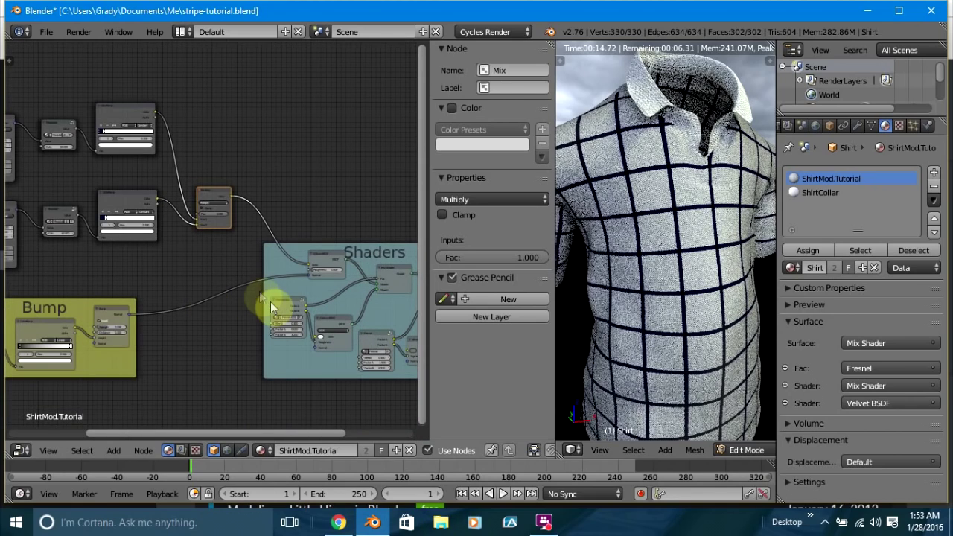
pyautogui.scroll(3, 424, 257)
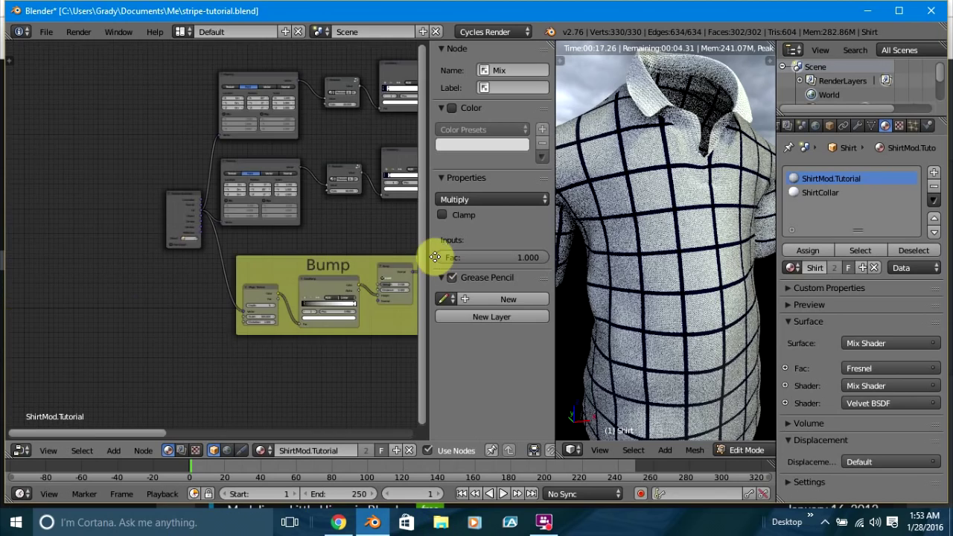
pyautogui.moveTo(206, 228); pyautogui.dragTo(173, 236, button='middle')
pyautogui.scroll(3, 223, 223)
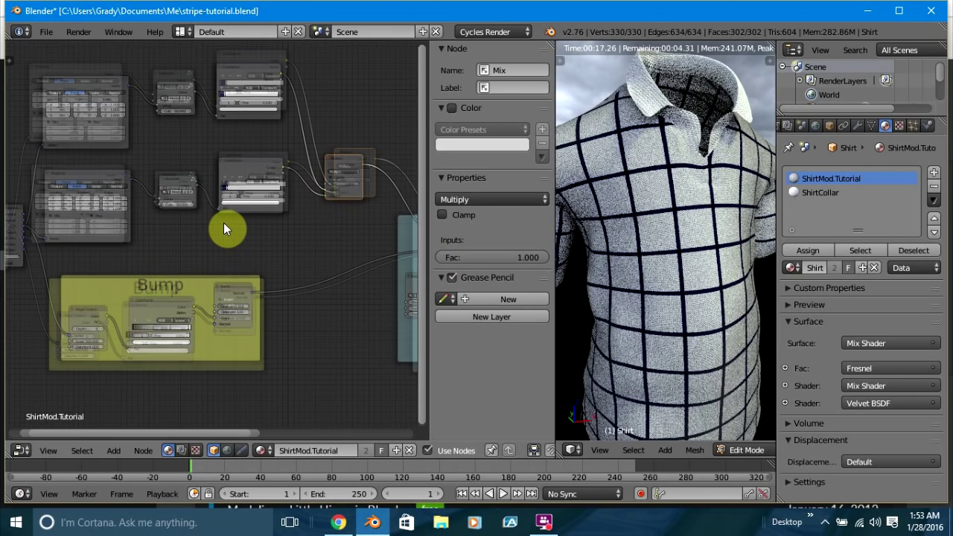
pyautogui.scroll(2, 223, 222)
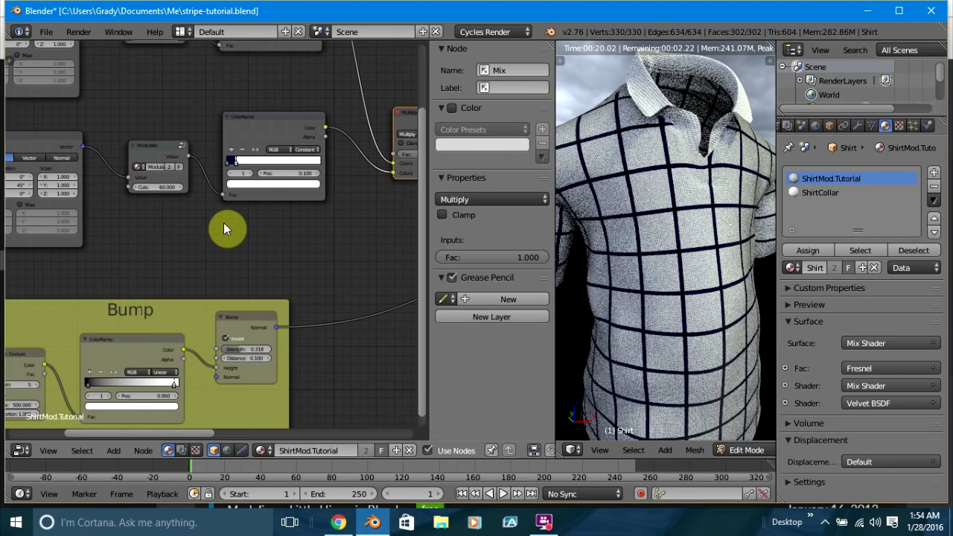
pyautogui.scroll(5, 254, 211)
pyautogui.moveTo(283, 48); pyautogui.dragTo(256, 215, button='middle')
pyautogui.moveTo(243, 283); pyautogui.dragTo(208, 228, button='middle')
pyautogui.moveTo(214, 134); pyautogui.dragTo(137, 382, button='middle')
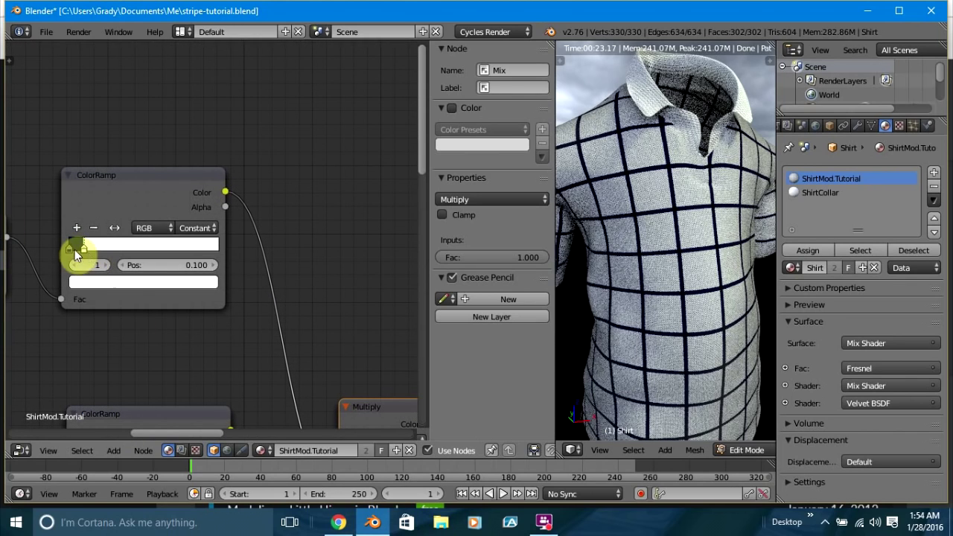
pyautogui.moveTo(82, 252); pyautogui.dragTo(191, 247)
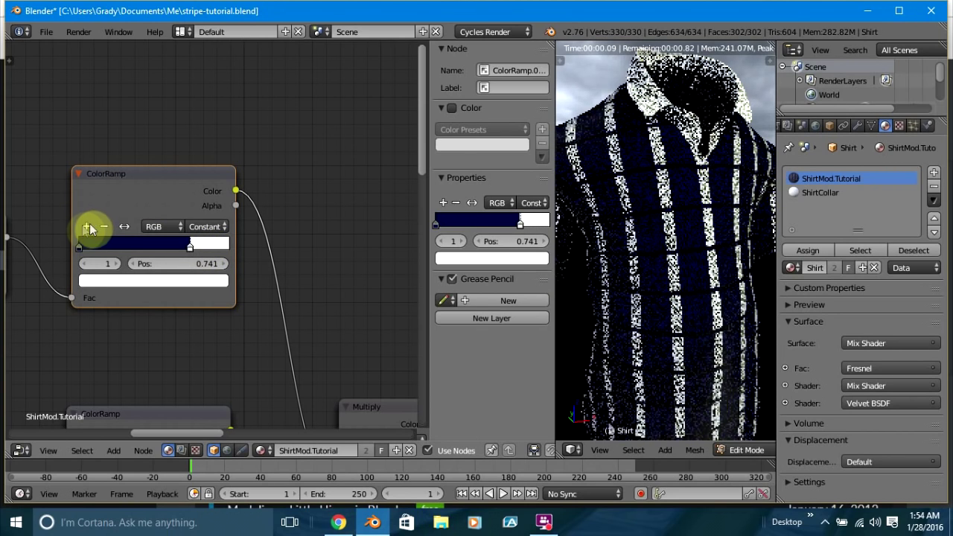
# Add five stops to the upper ColorRamp and space them unevenly, including positions of about 0.152, 0.353 and 0.487.
pyautogui.click(87, 226)
pyautogui.click(83, 226)
pyautogui.click(83, 226)
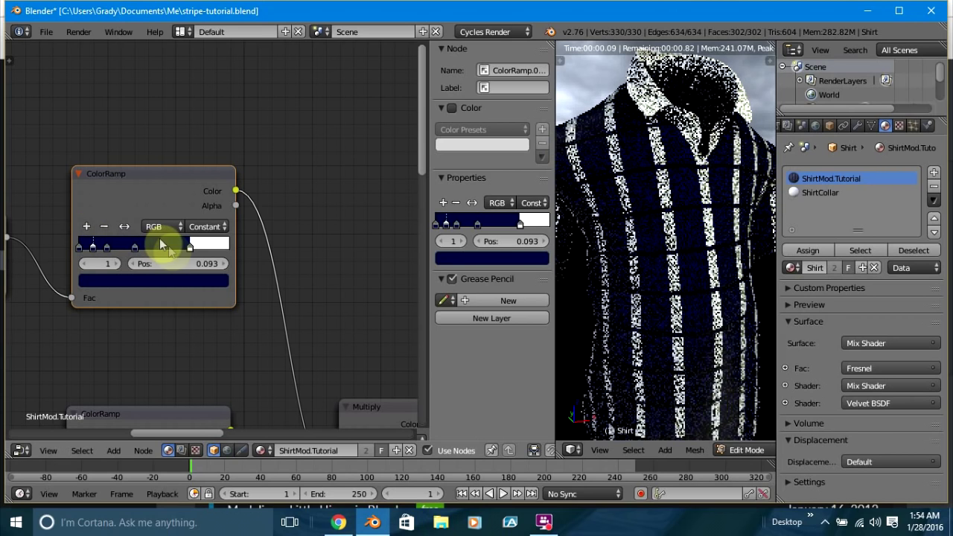
pyautogui.click(190, 244)
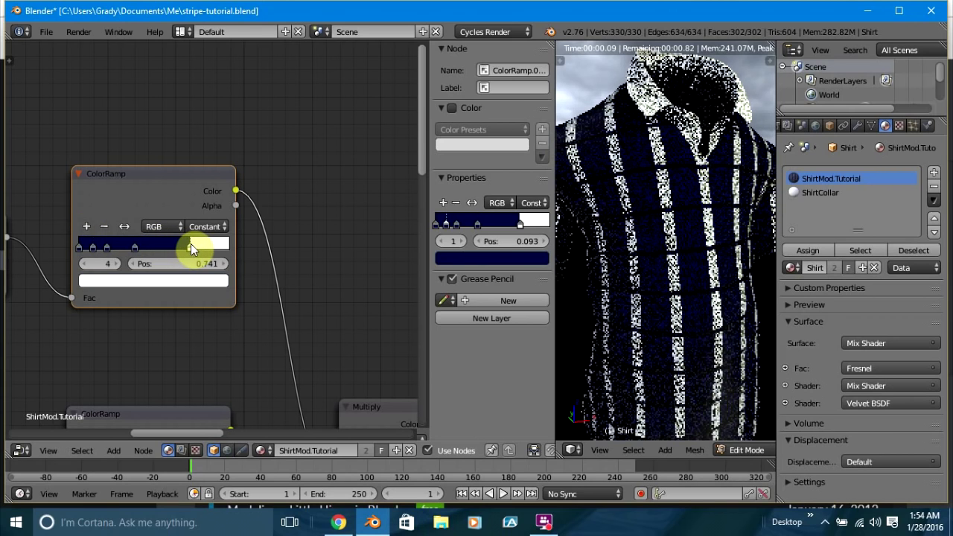
pyautogui.click(87, 226)
pyautogui.click(136, 247)
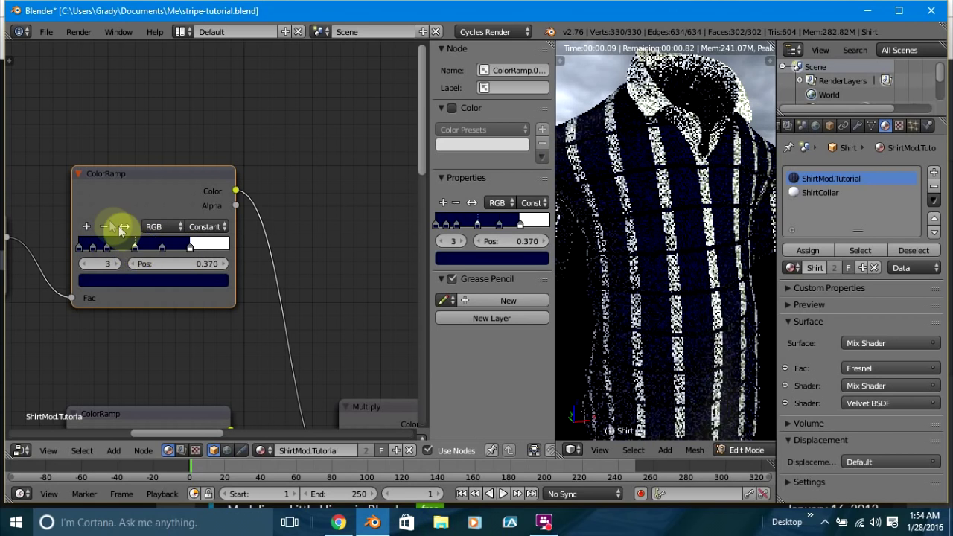
pyautogui.click(85, 226)
pyautogui.moveTo(124, 247); pyautogui.dragTo(94, 243)
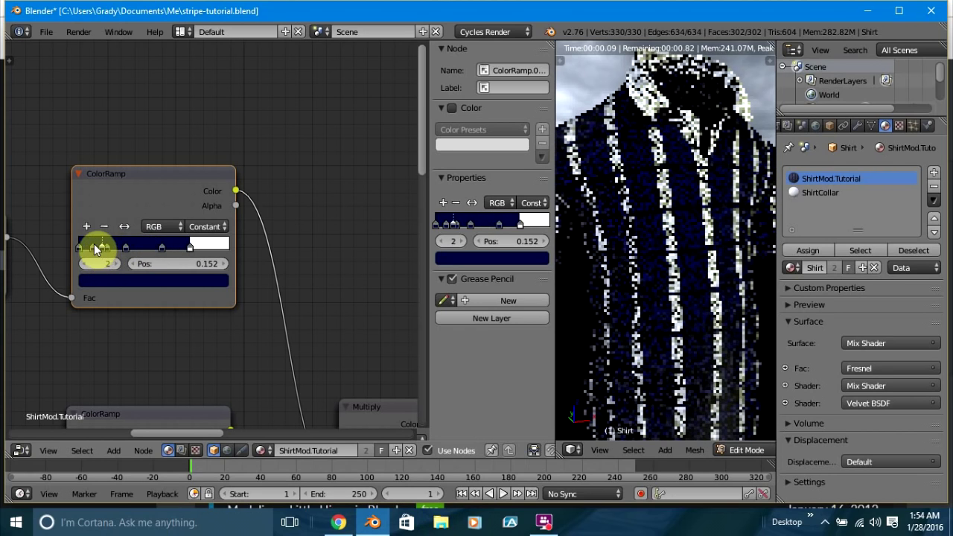
pyautogui.moveTo(154, 249); pyautogui.dragTo(132, 245)
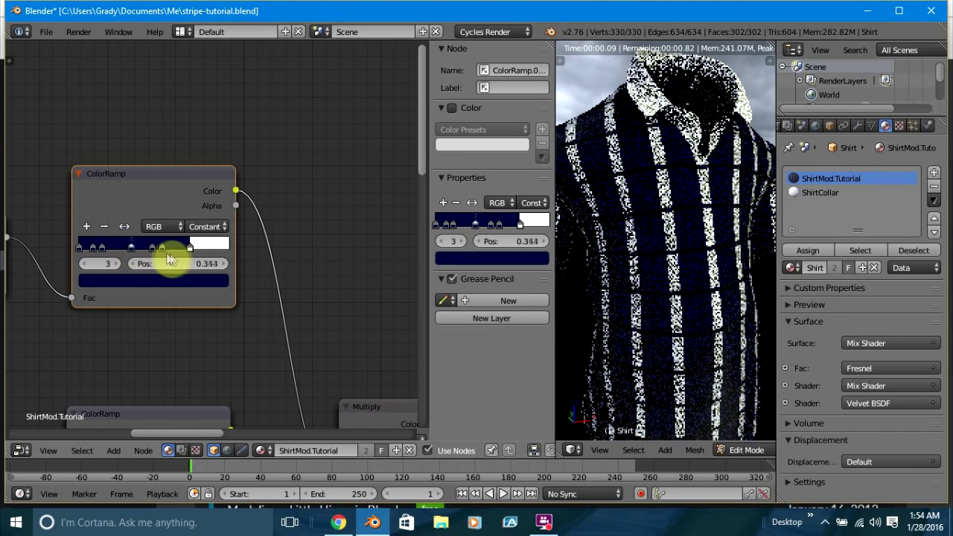
# Recolor the upper ColorRamp's last stop, at 0.741, to a light muted blue based on the navy.
pyautogui.scroll(2, 230, 281)
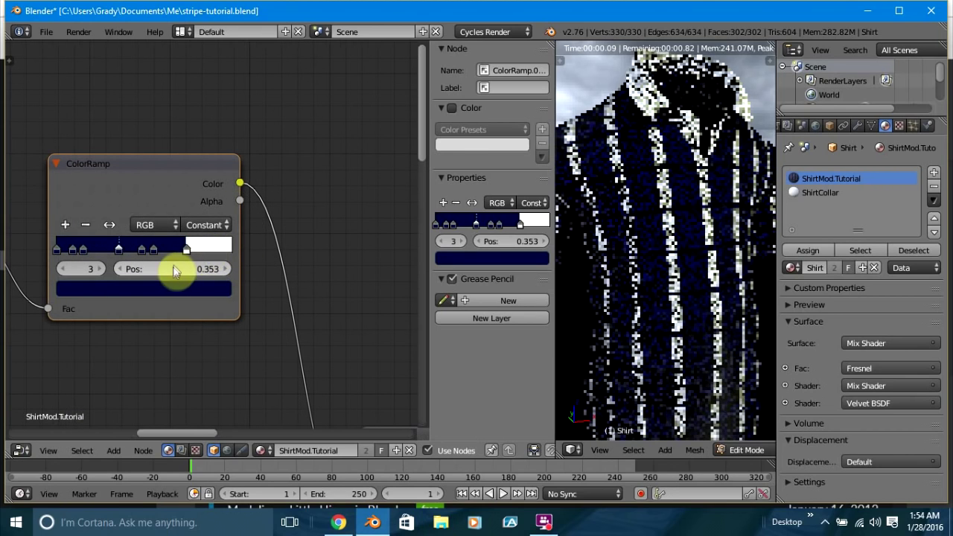
pyautogui.click(186, 248)
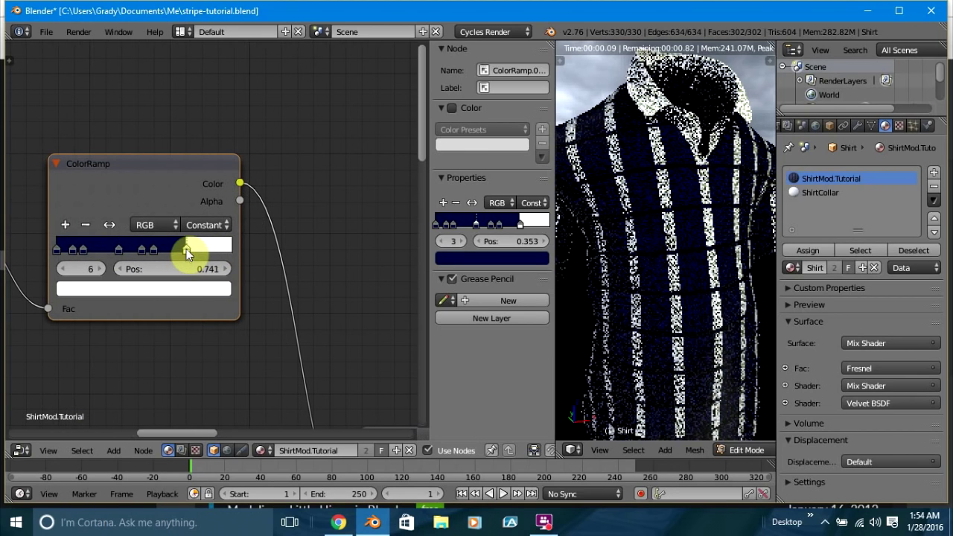
pyautogui.click(141, 243)
pyautogui.click(182, 290)
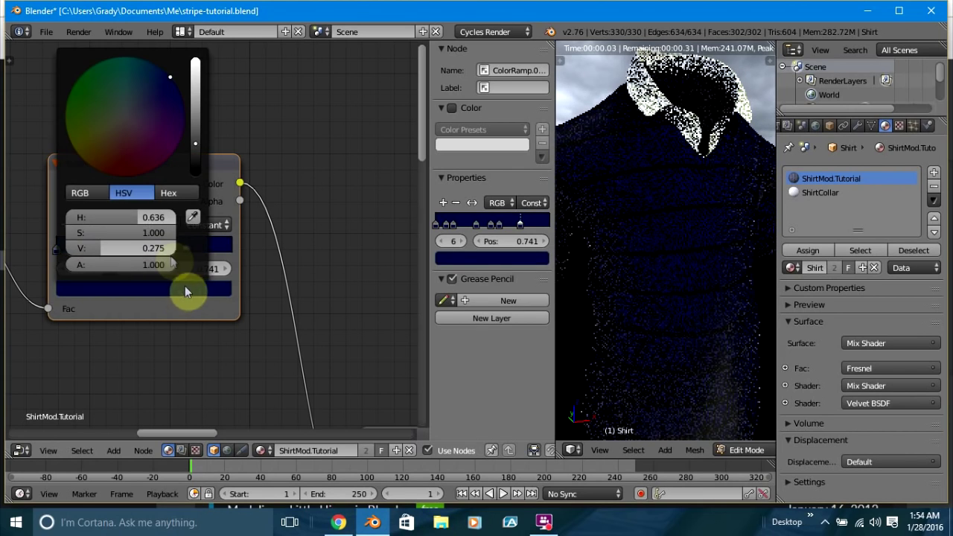
pyautogui.click(154, 251)
pyautogui.moveTo(100, 248); pyautogui.dragTo(68, 232)
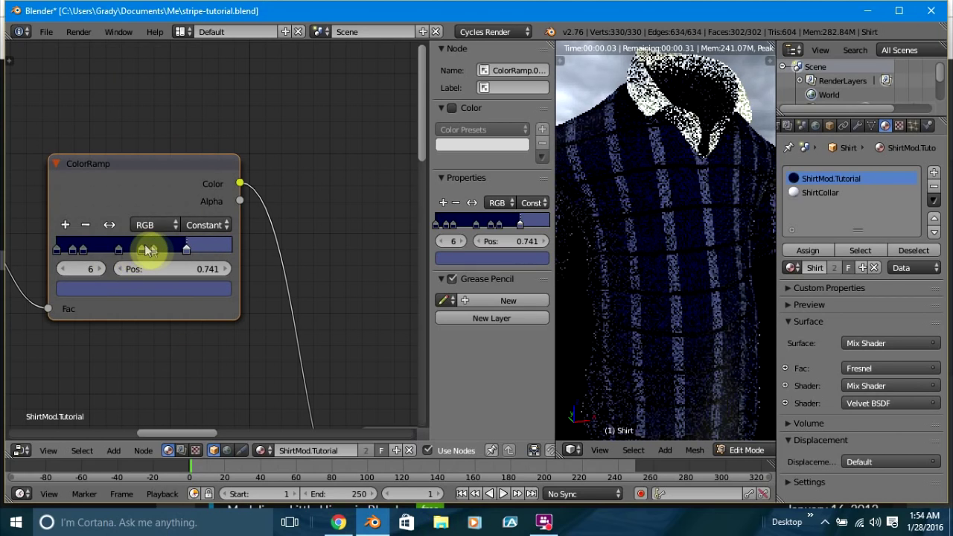
# Change the color of the upper ColorRamp's stop at 0.556 to a muted brick red.
pyautogui.click(153, 248)
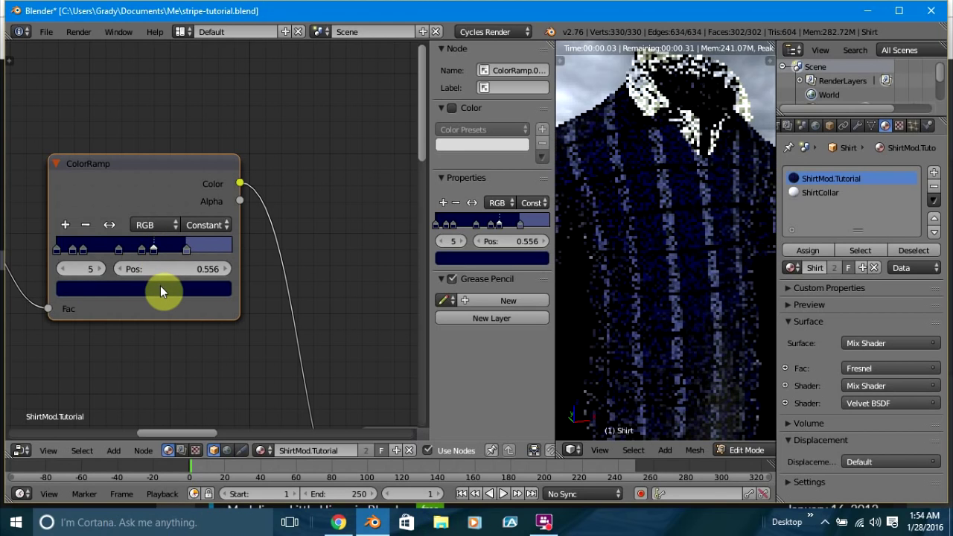
pyautogui.click(160, 287)
pyautogui.moveTo(111, 143); pyautogui.dragTo(113, 175)
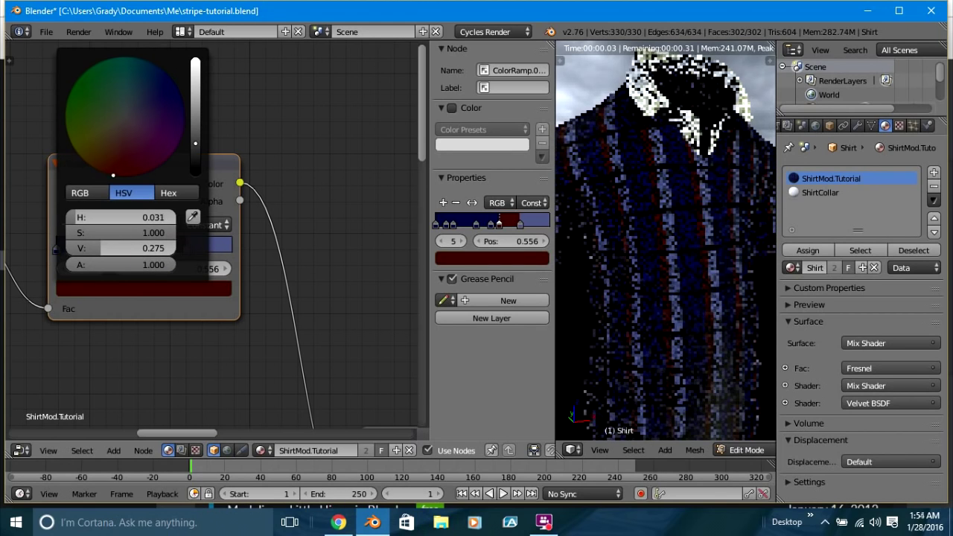
pyautogui.moveTo(132, 245); pyautogui.dragTo(78, 233)
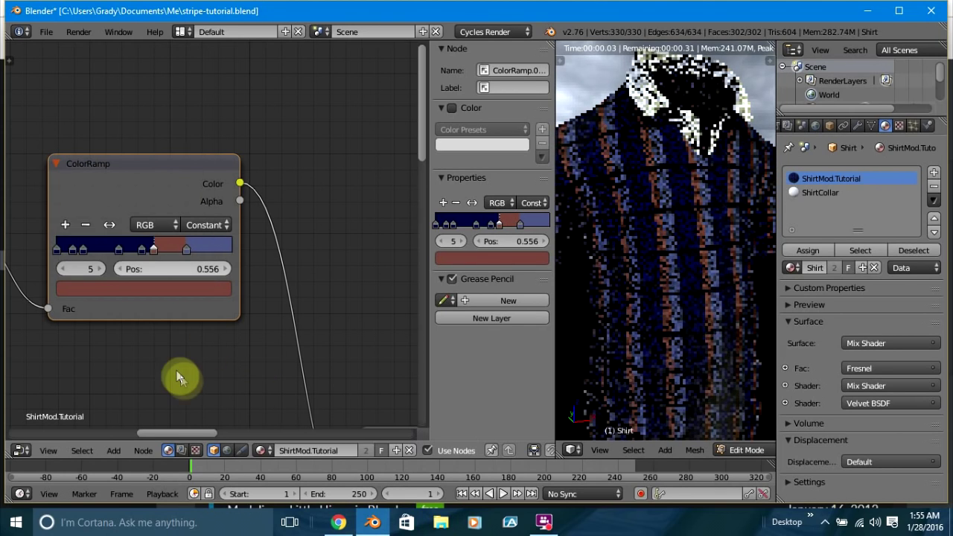
# Change the color of the upper ColorRamp's stop at 0.093 to a bright olive yellow.
pyautogui.click(68, 246)
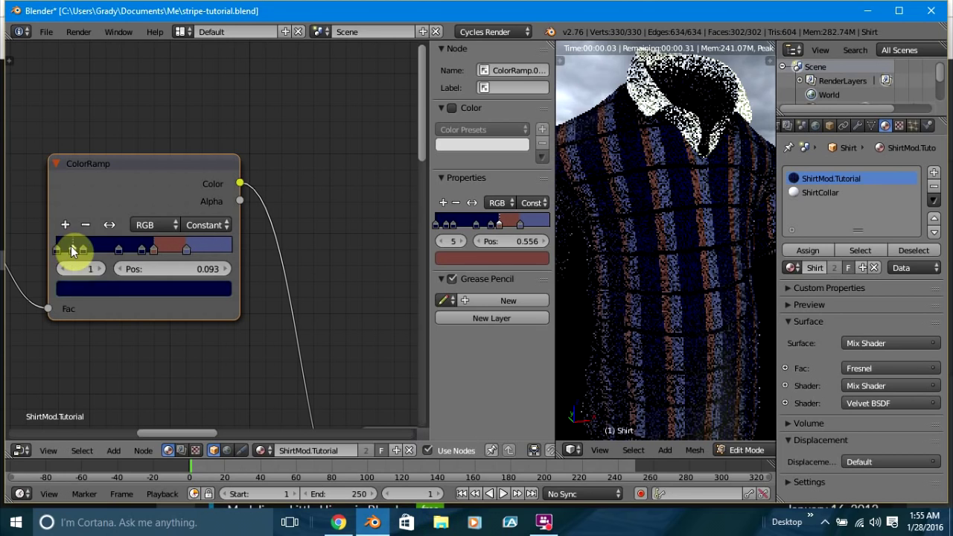
pyautogui.click(85, 290)
pyautogui.moveTo(70, 132); pyautogui.dragTo(74, 147)
pyautogui.moveTo(106, 243); pyautogui.dragTo(145, 248)
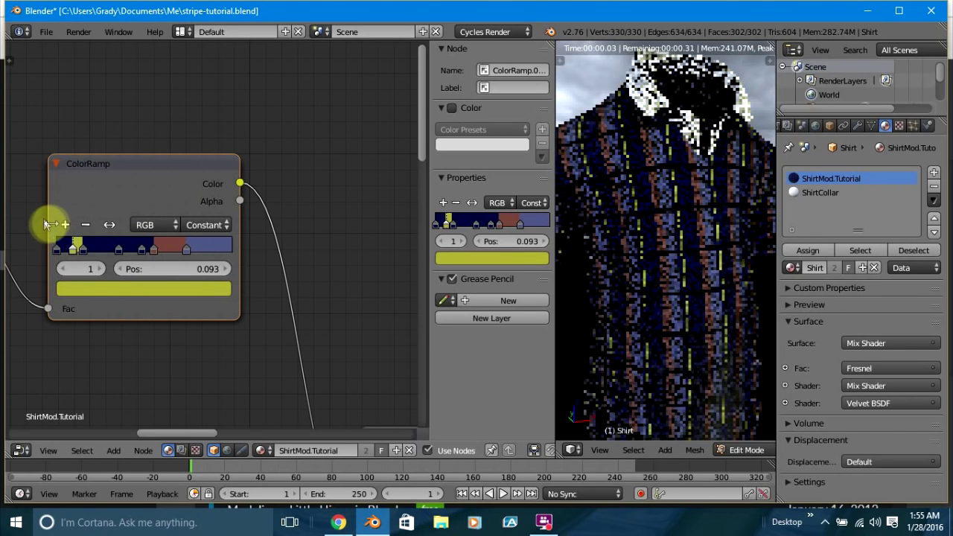
# Change the upper ColorRamp's stop at 0.152 to a dark slate blue with hue 0.635 and saturation about 0.416.
pyautogui.click(84, 247)
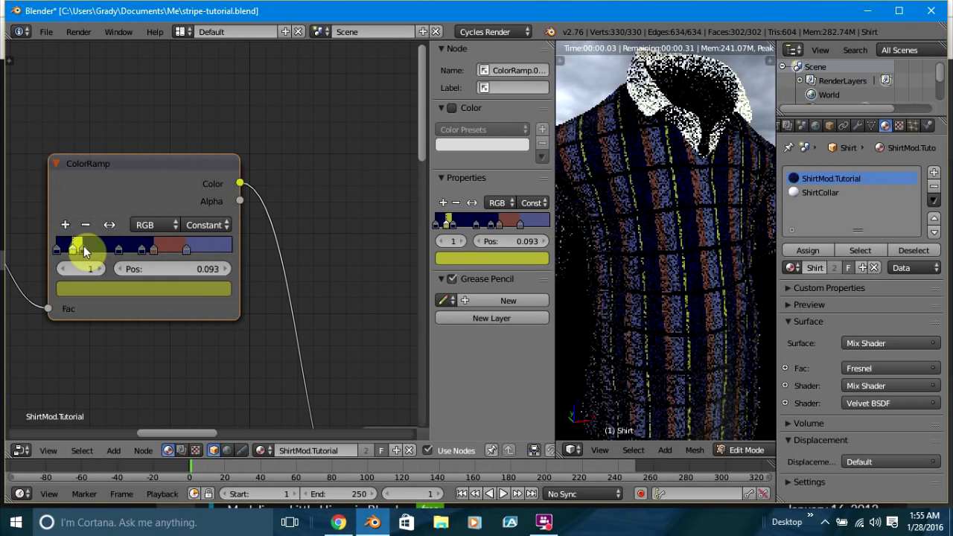
pyautogui.click(106, 290)
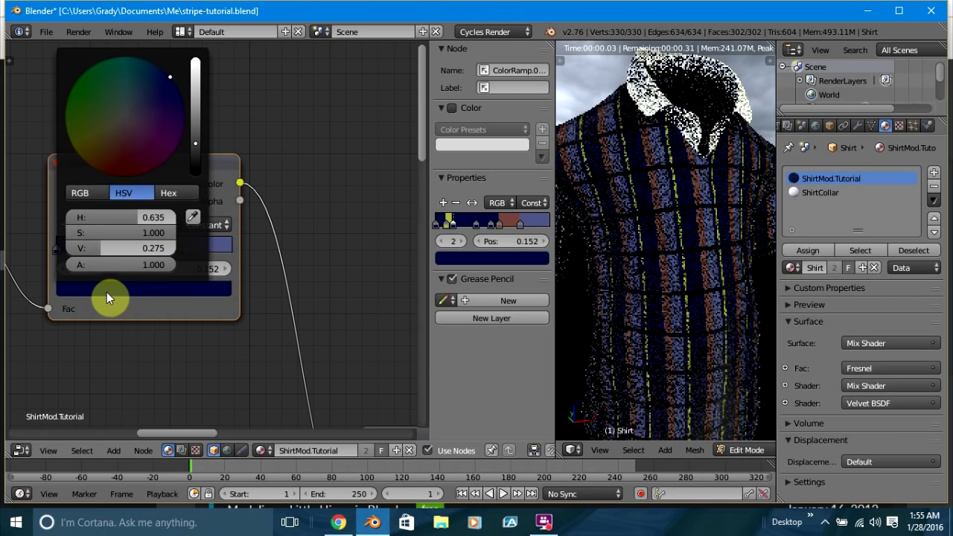
pyautogui.moveTo(105, 245); pyautogui.dragTo(71, 232)
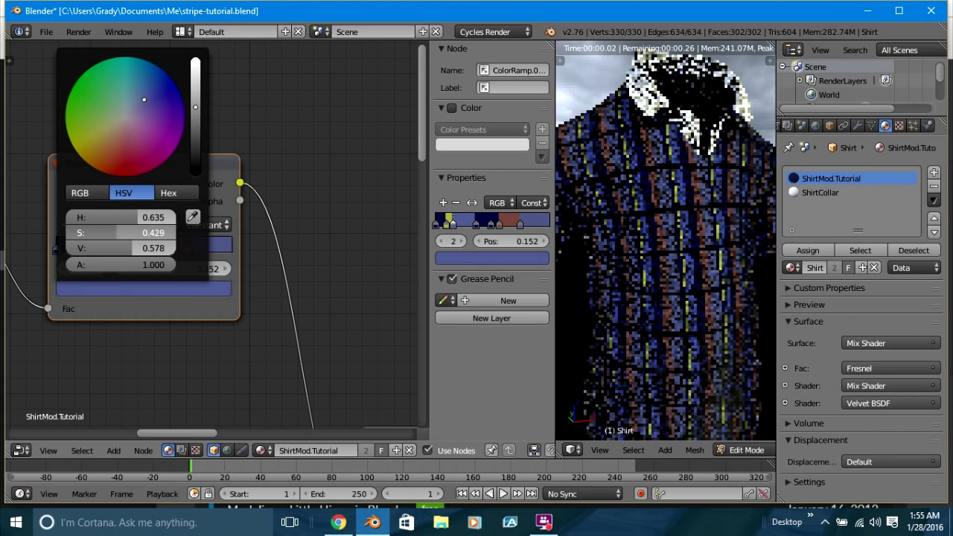
pyautogui.click(119, 285)
pyautogui.moveTo(112, 253); pyautogui.dragTo(133, 253)
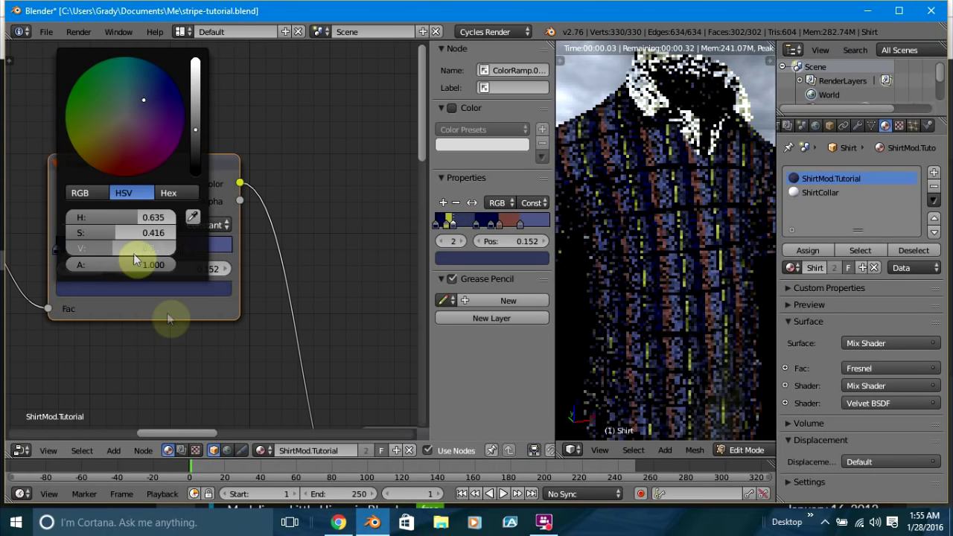
# Change the upper ColorRamp's stop at 0.353 to a brighter saturated blue, leaving the 0.487 stop navy.
pyautogui.click(117, 248)
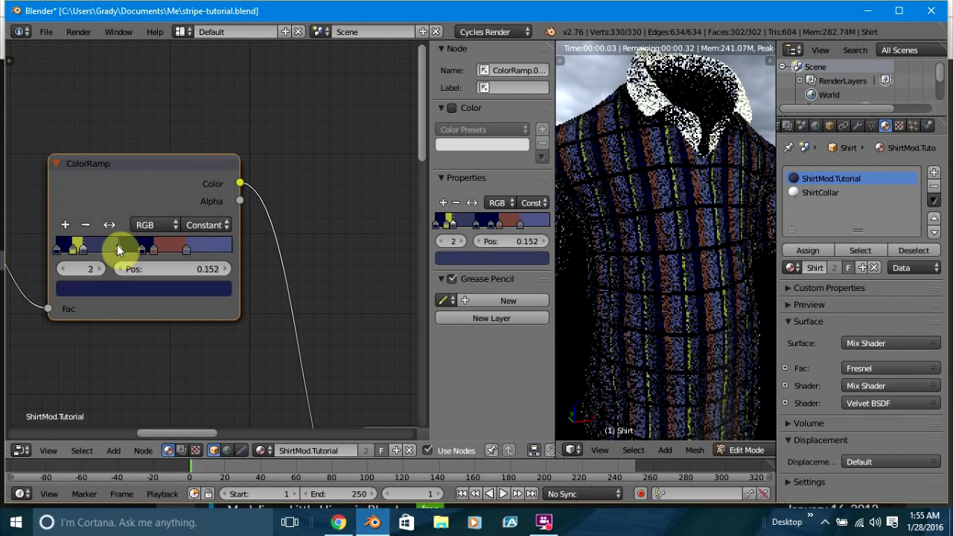
pyautogui.click(122, 288)
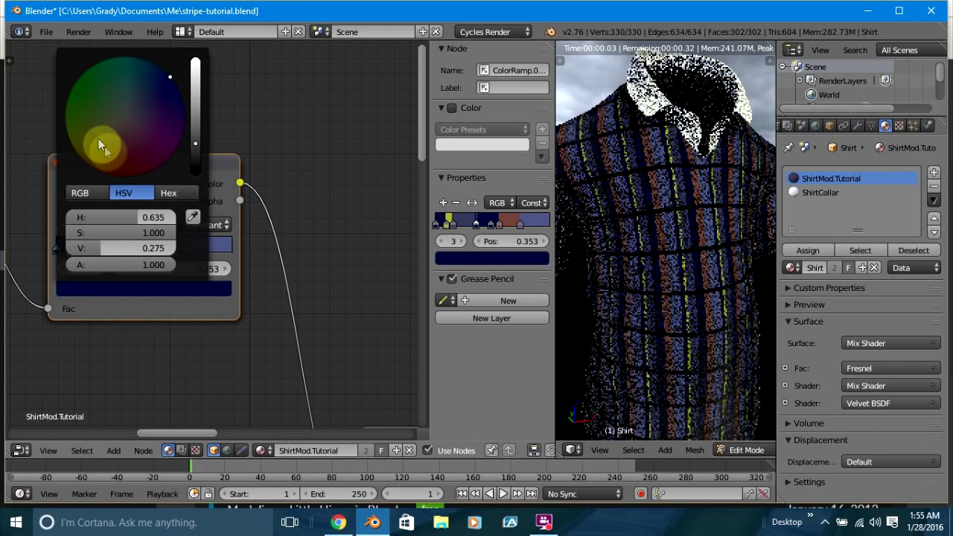
pyautogui.moveTo(100, 248); pyautogui.dragTo(119, 233)
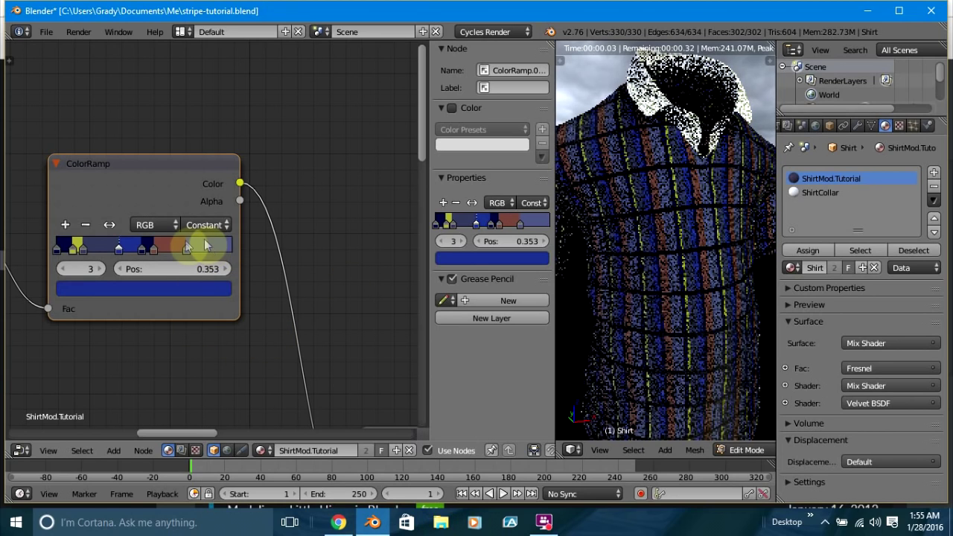
pyautogui.keyDown('ctrl'); pyautogui.click(140, 246); pyautogui.keyUp('ctrl')
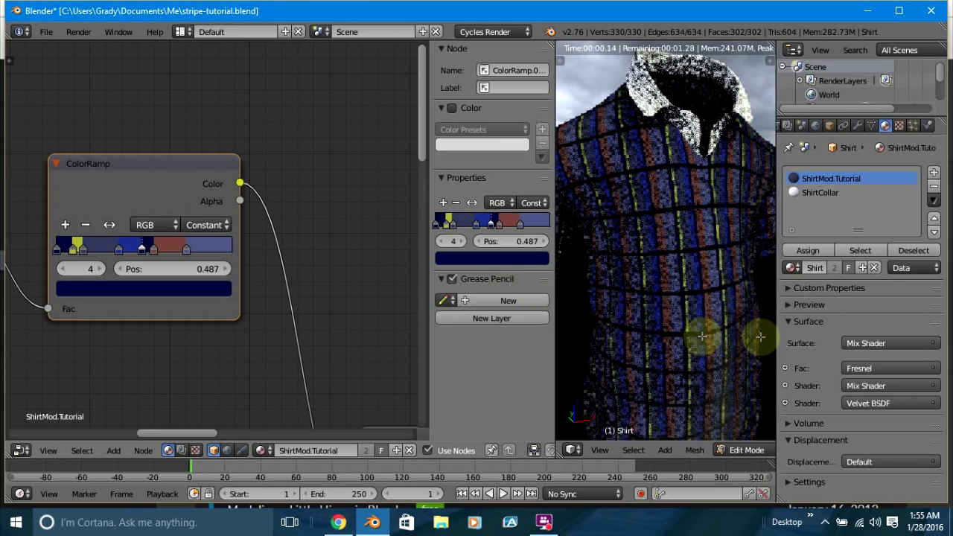
# Delete the lower ColorRamp while reconnecting its links, so the lower Modulate group feeds the Multiply node's Color2.
pyautogui.scroll(-4, 737, 316)
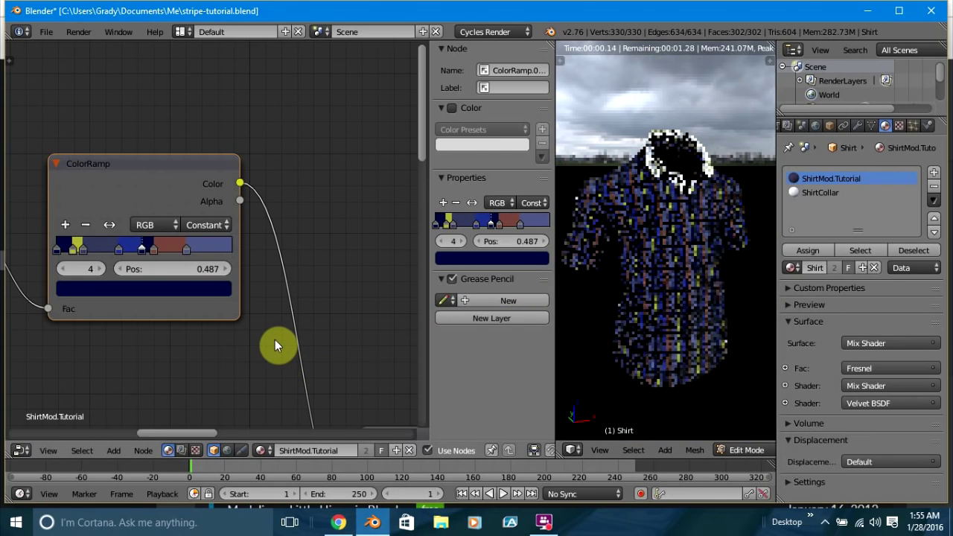
pyautogui.scroll(-3, 153, 244)
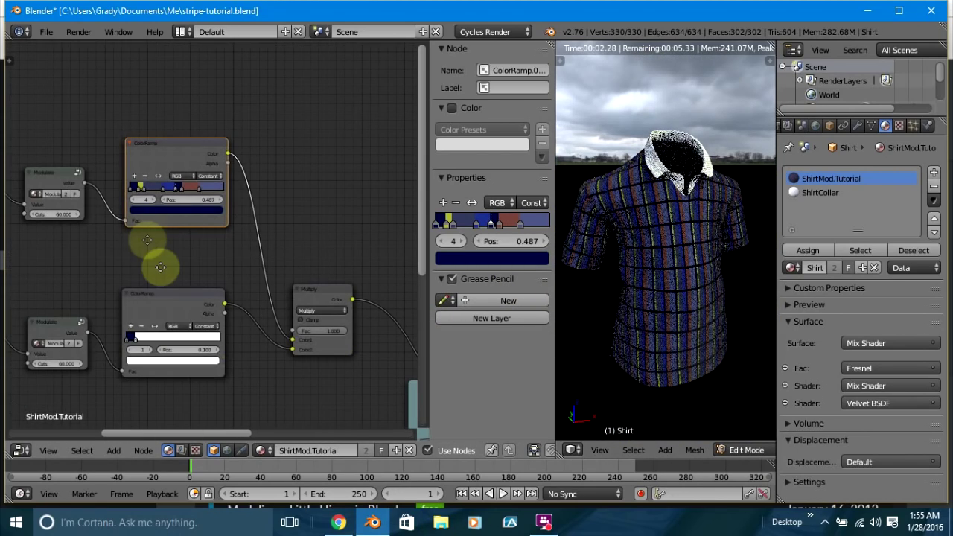
pyautogui.click(169, 325)
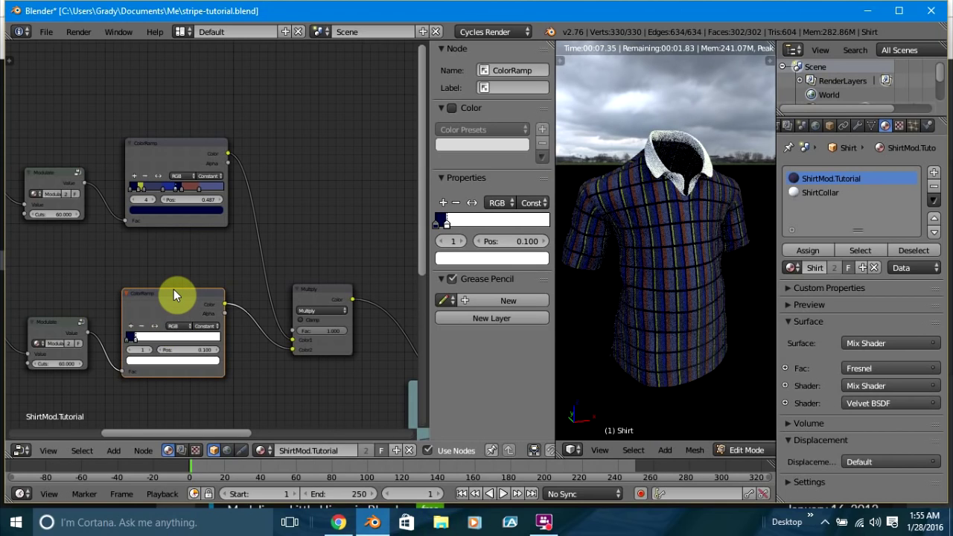
pyautogui.hotkey('ctrl', 'x')
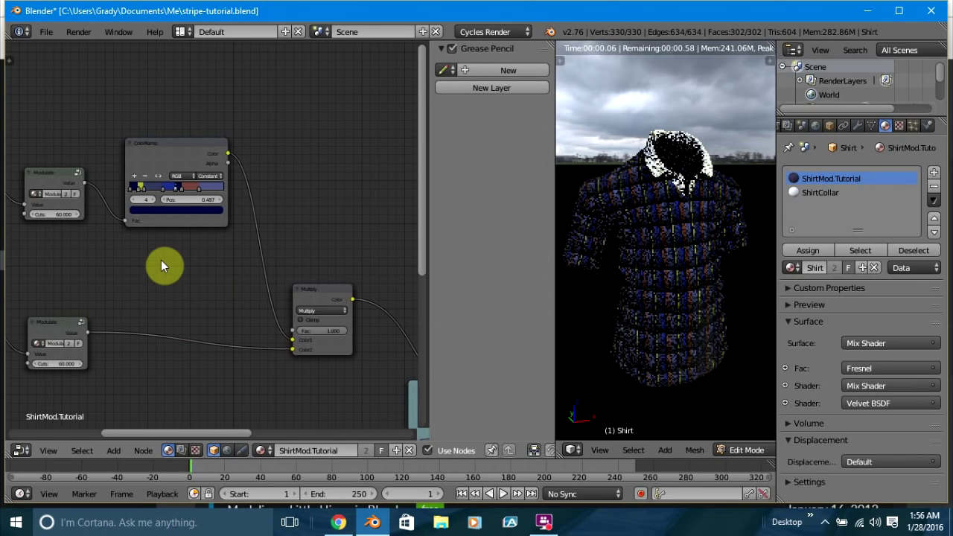
# Duplicate the multicolored upper ColorRamp and insert the copy between the lower Modulate group and the Multiply node's Color2 input.
pyautogui.click(174, 150)
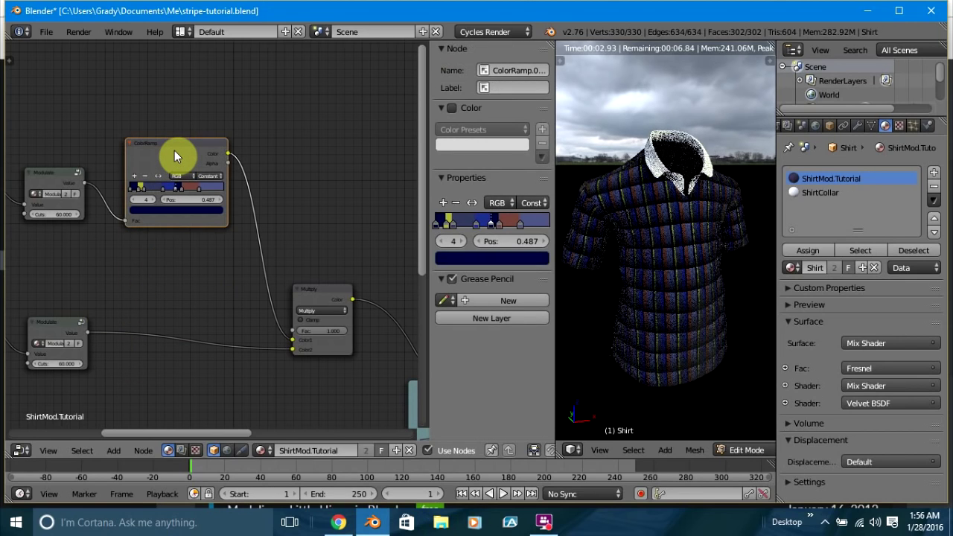
pyautogui.moveTo(174, 168); pyautogui.dragTo(178, 147)
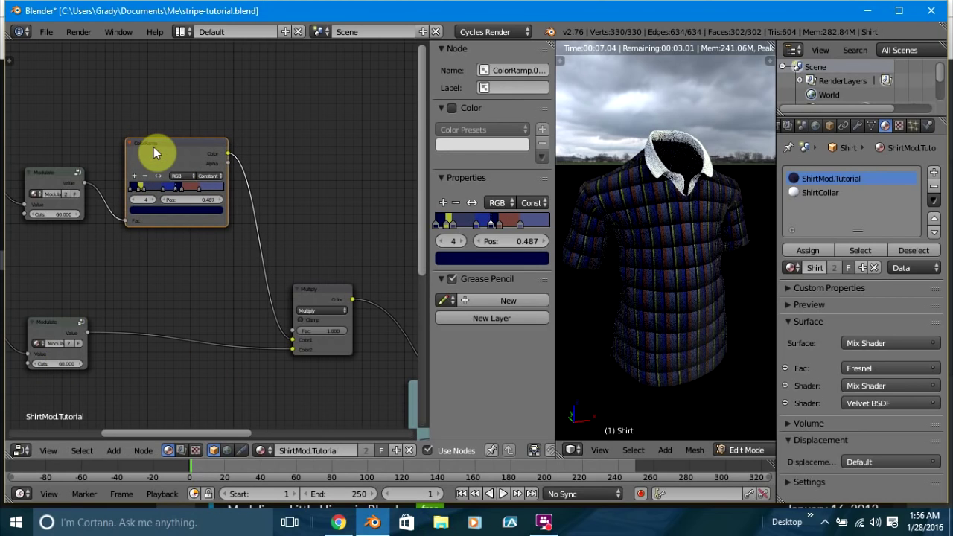
pyautogui.hotkey('shift', 'd')
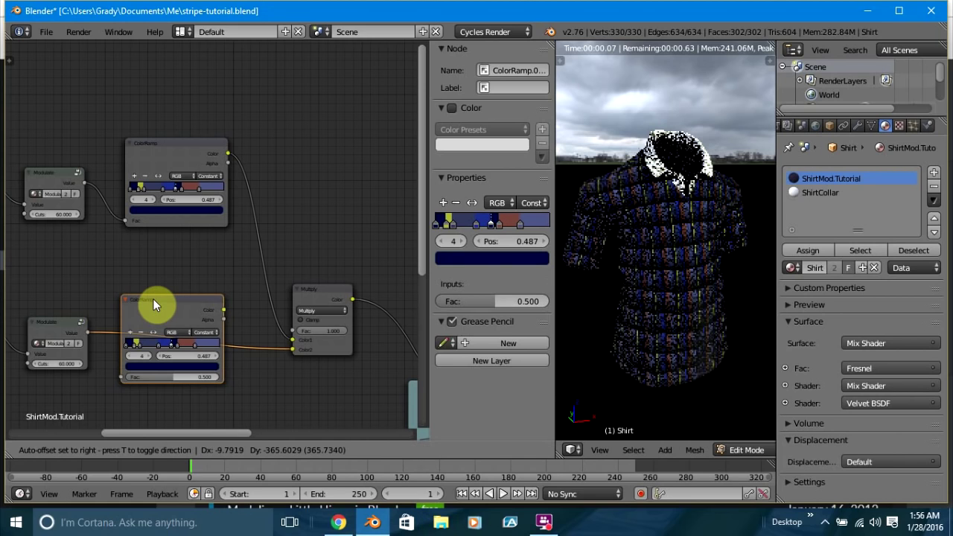
pyautogui.click(154, 299)
# Change the Multiply node's blend mode to Mix and set its factor to 0.5.
pyautogui.moveTo(312, 345); pyautogui.dragTo(269, 320, button='middle')
pyautogui.scroll(2, 269, 319)
pyautogui.scroll(2, 317, 332)
pyautogui.click(324, 311)
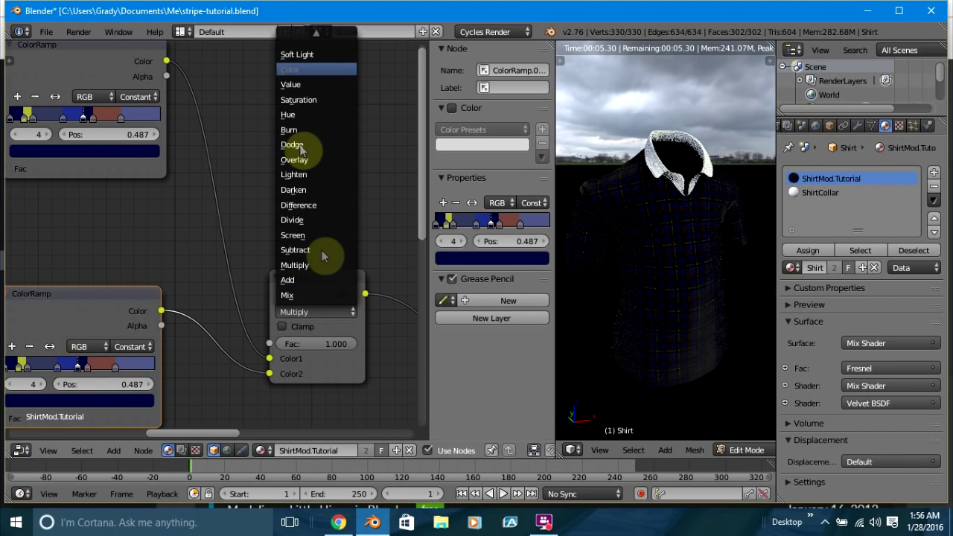
pyautogui.click(313, 294)
pyautogui.click(350, 344)
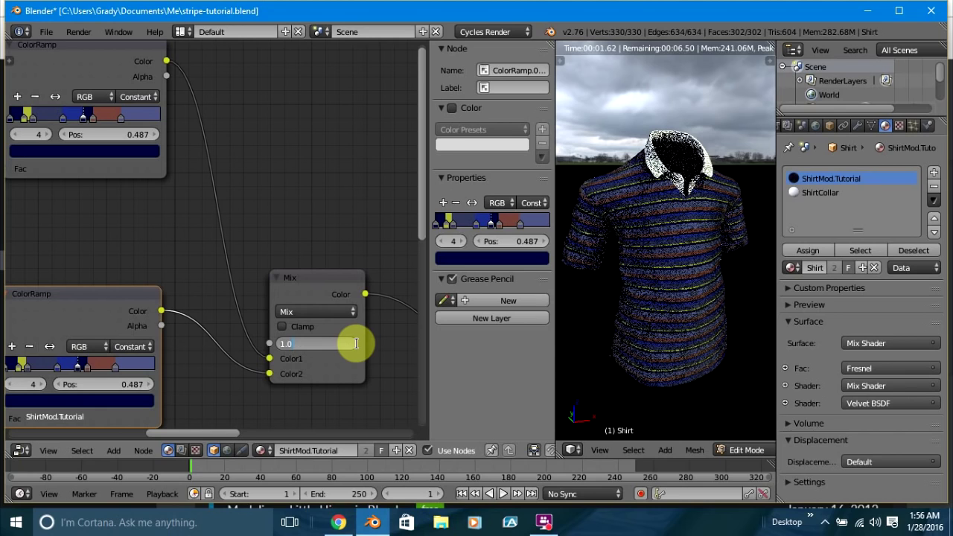
pyautogui.write('0.5')
pyautogui.press('Return')
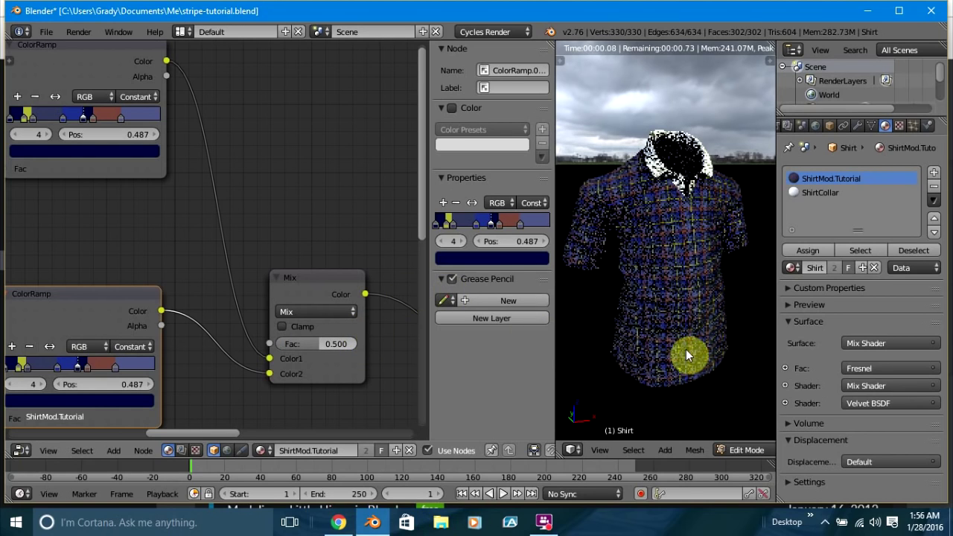
# Examine the blended plaid up close on the shirt's front and back, along with the overall node tree.
pyautogui.scroll(6, 730, 272)
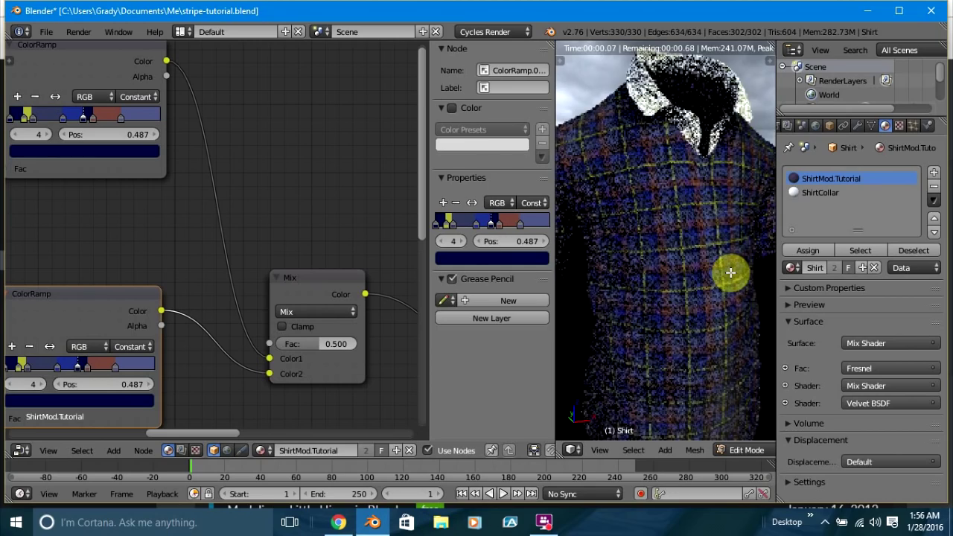
pyautogui.scroll(-4, 730, 273)
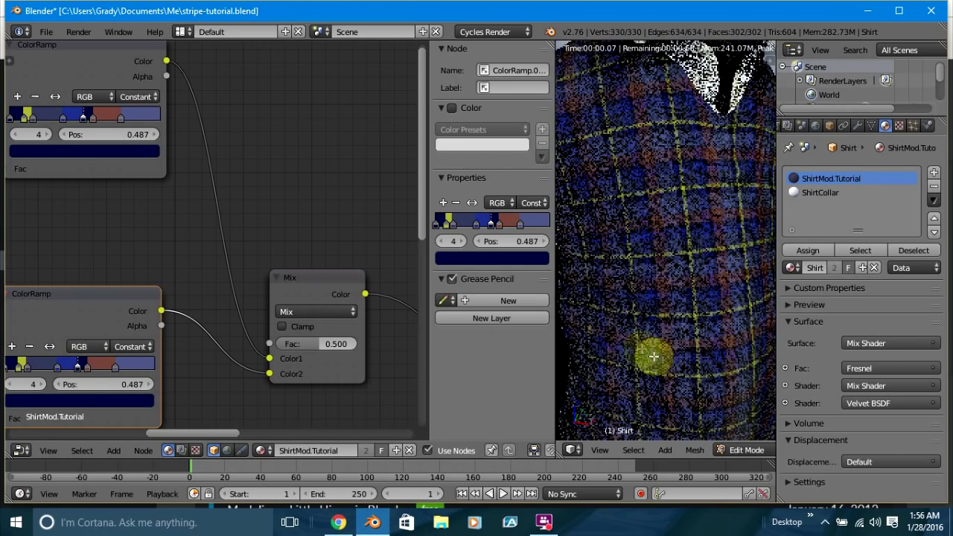
pyautogui.moveTo(653, 365); pyautogui.dragTo(642, 347, button='middle')
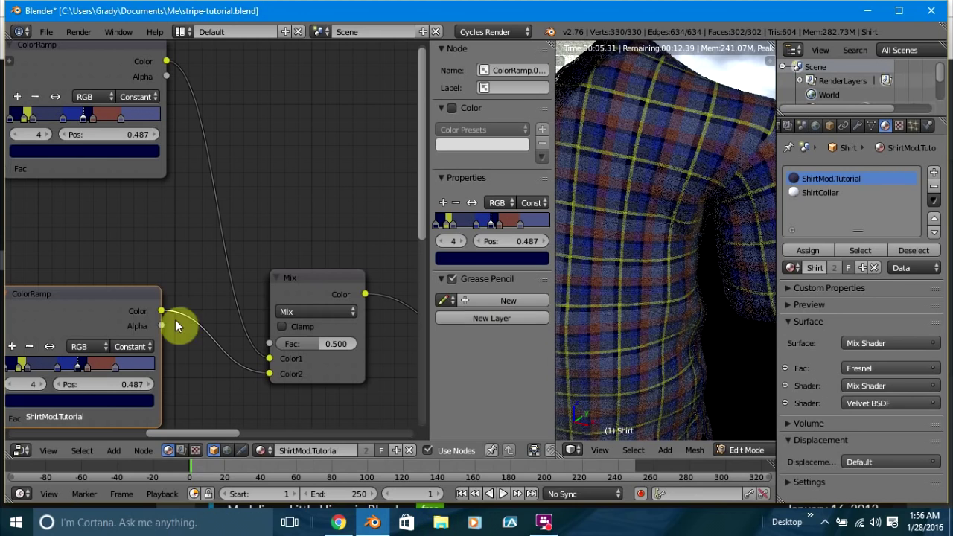
pyautogui.scroll(-2, 235, 235)
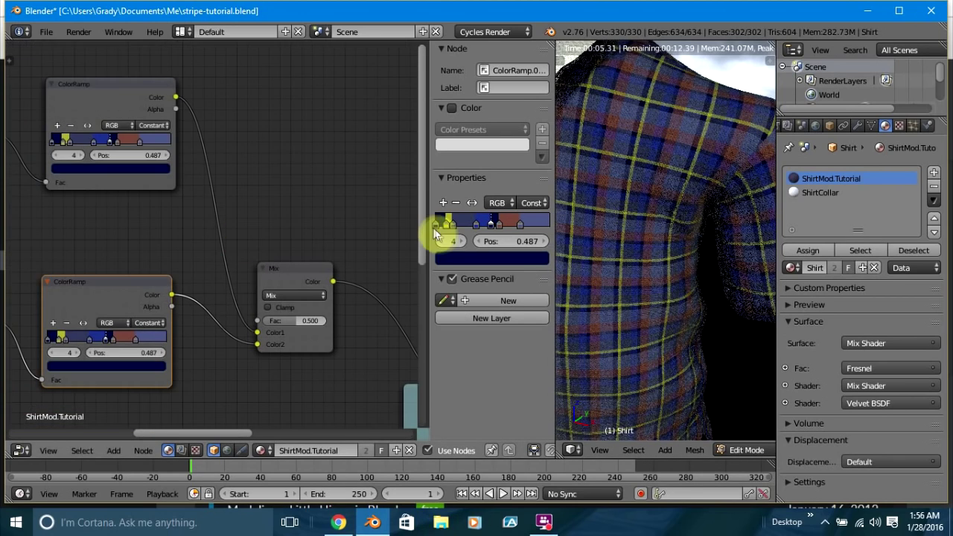
pyautogui.scroll(-3, 221, 307)
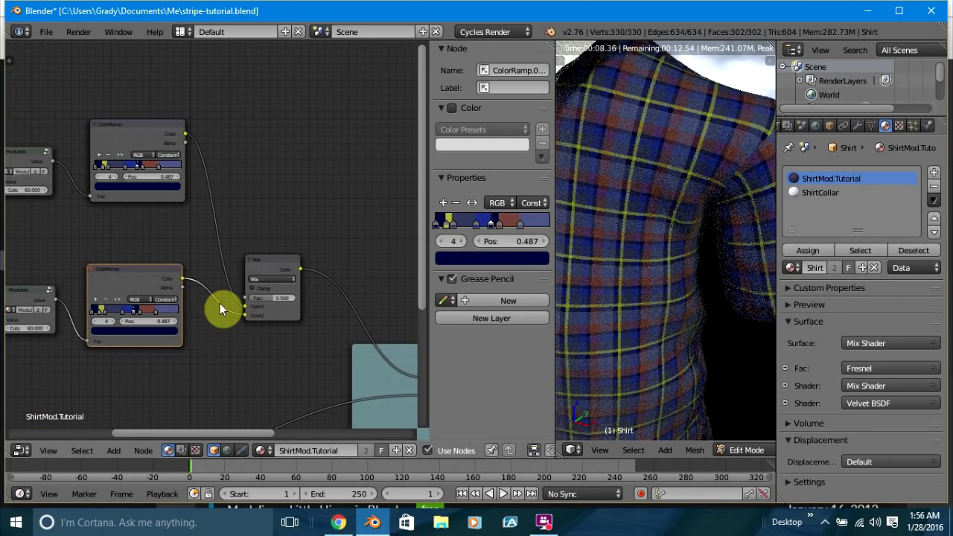
pyautogui.scroll(-5, 219, 303)
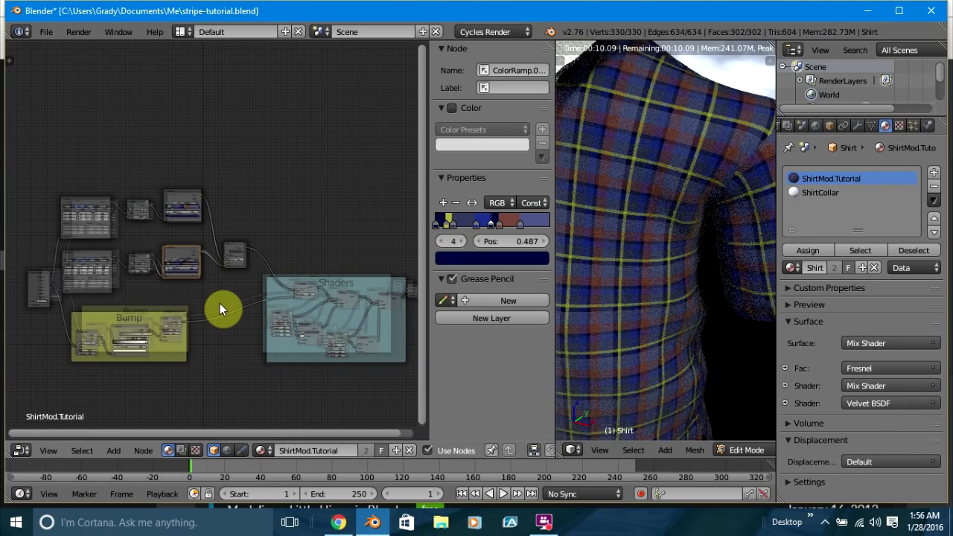
pyautogui.scroll(-1, 146, 317)
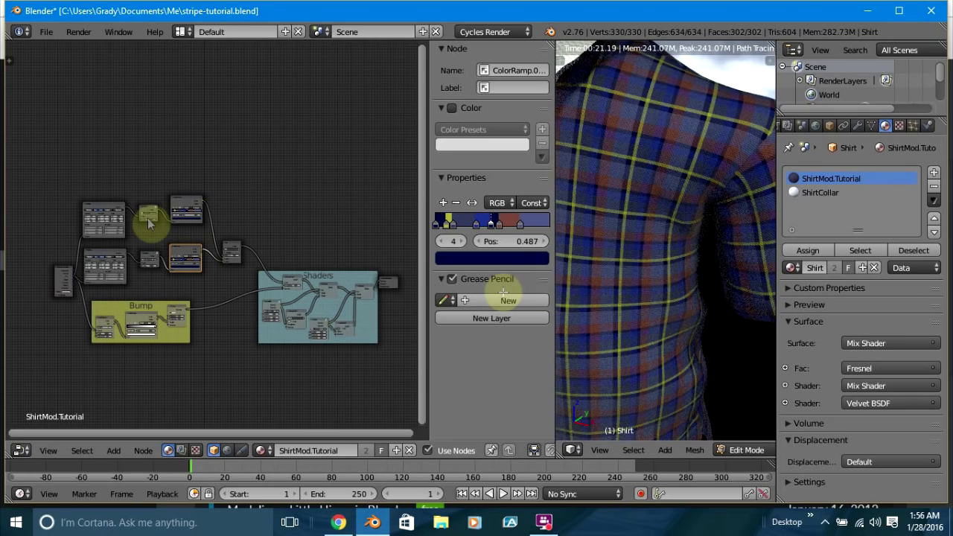
# Examine the two Mapping nodes' rotation settings and how the plaid looks from several sides of the shirt.
pyautogui.scroll(3, 59, 252)
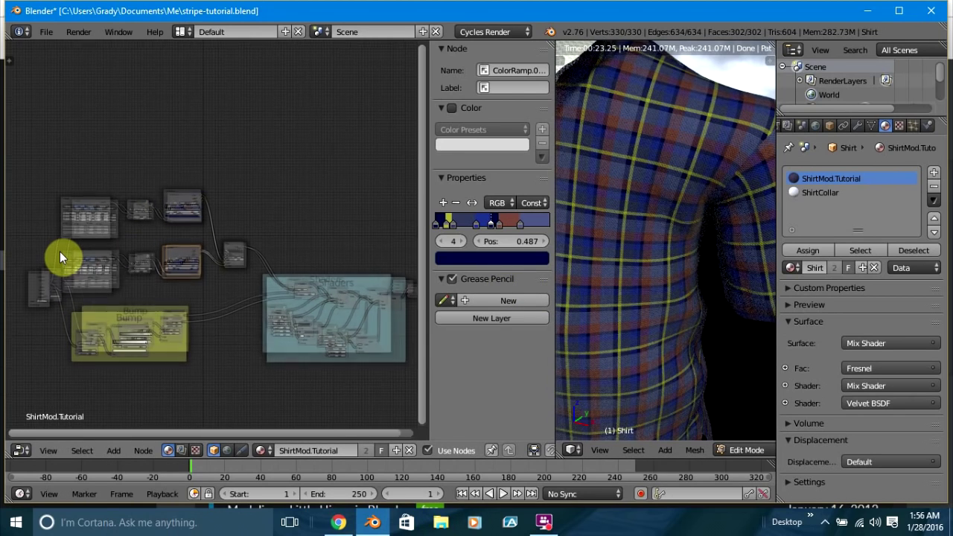
pyautogui.scroll(1, 304, 236)
pyautogui.moveTo(304, 235); pyautogui.dragTo(94, 292, button='middle')
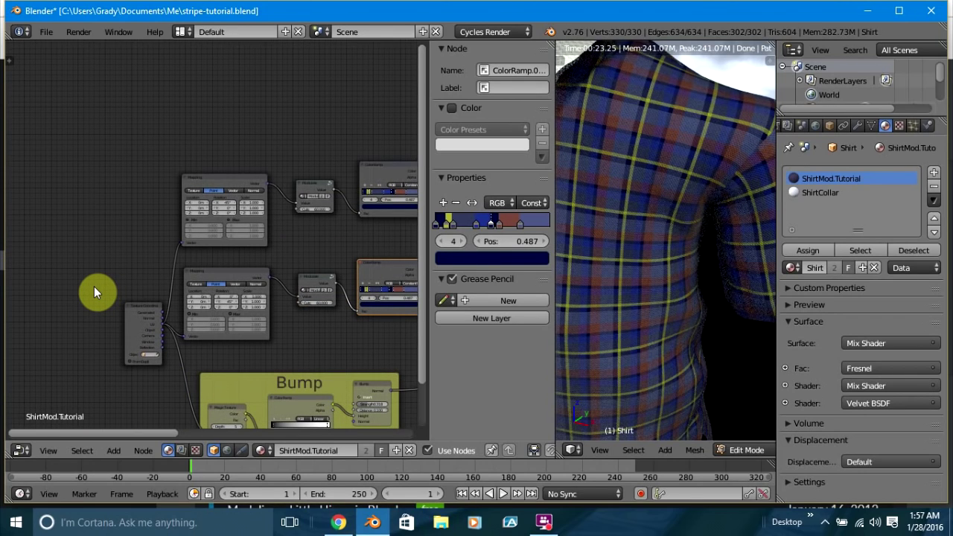
pyautogui.scroll(5, 94, 292)
pyautogui.scroll(1, 93, 292)
pyautogui.scroll(-1, 94, 292)
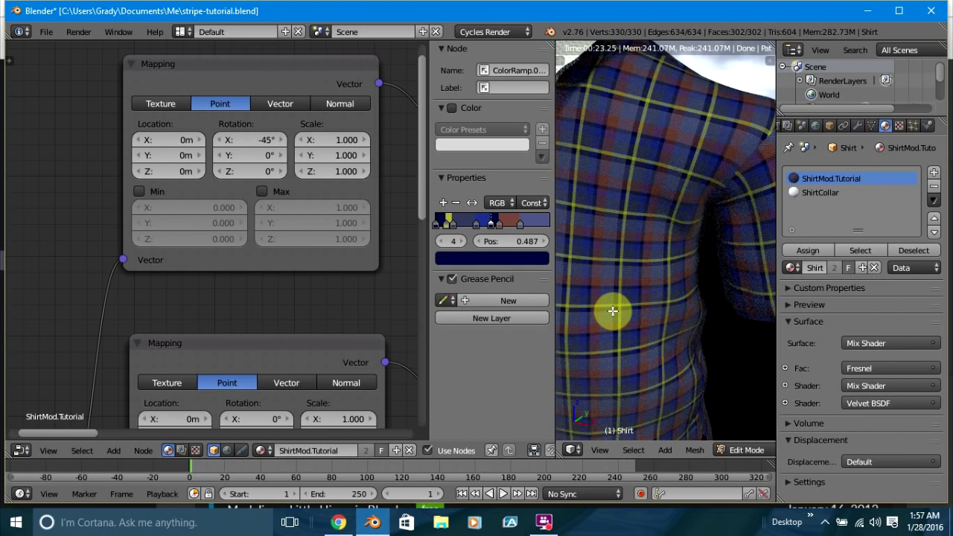
pyautogui.scroll(-5, 611, 310)
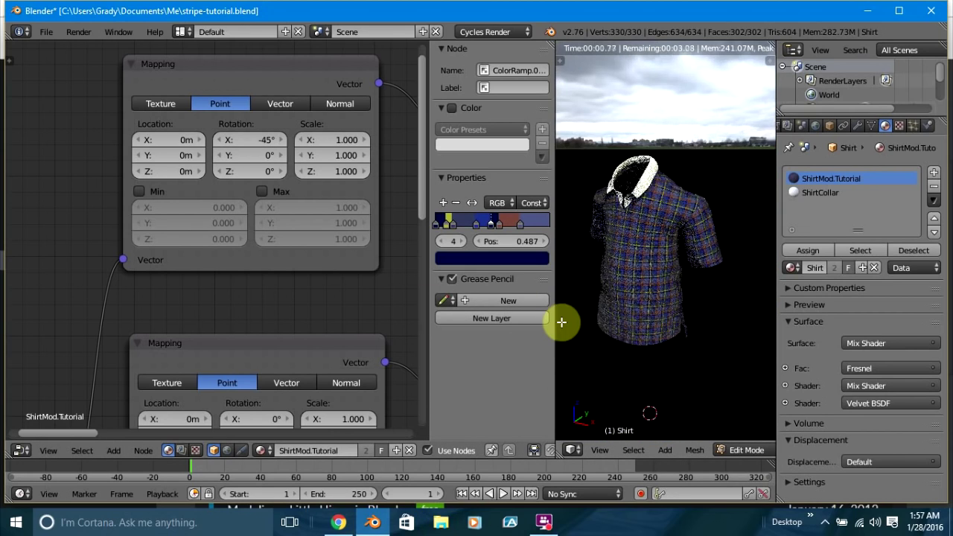
pyautogui.moveTo(559, 319); pyautogui.dragTo(685, 323, button='middle')
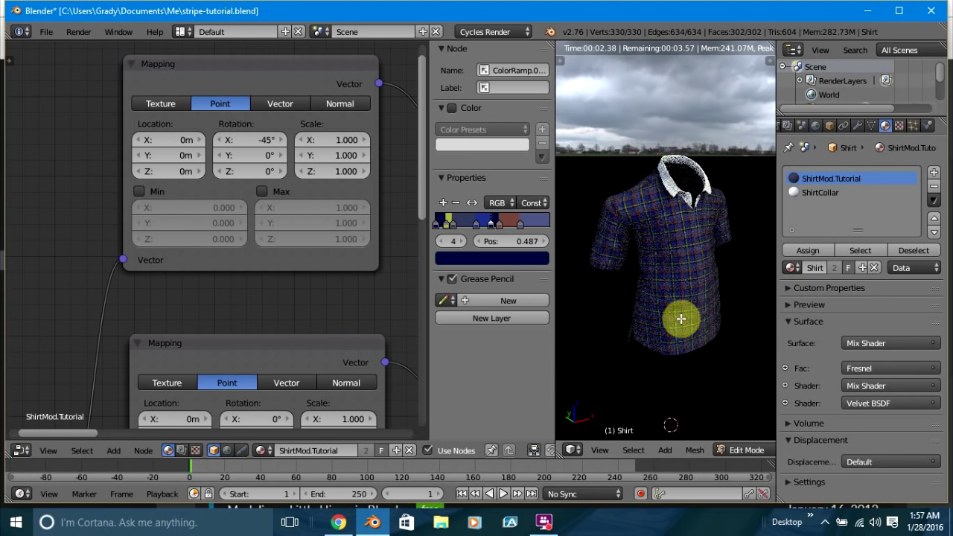
pyautogui.moveTo(729, 330); pyautogui.dragTo(677, 366, button='middle')
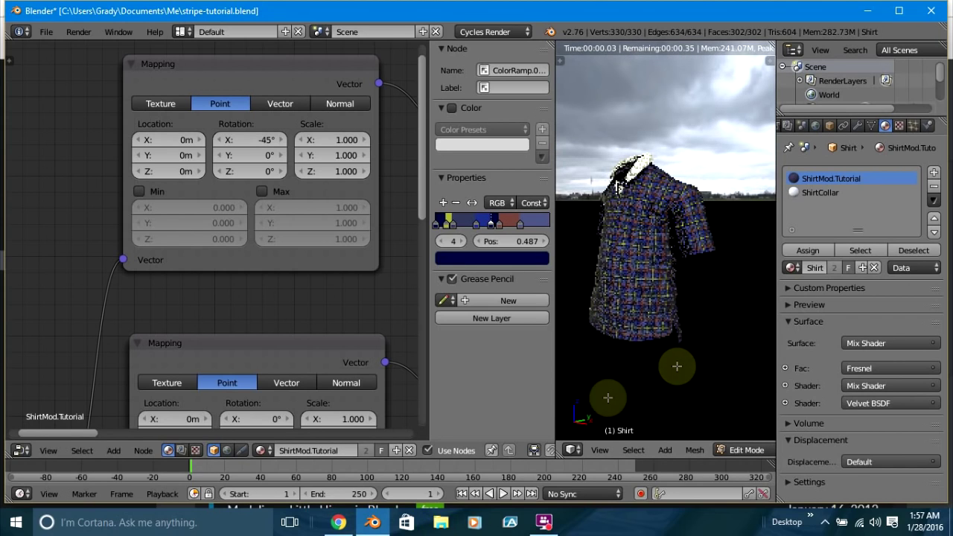
pyautogui.scroll(5, 572, 403)
# Add a Value input node between the two Mapping nodes and connect it to the Cuts inputs of both Modulate groups.
pyautogui.moveTo(268, 274); pyautogui.dragTo(100, 280, button='middle')
pyautogui.scroll(-1, 209, 240)
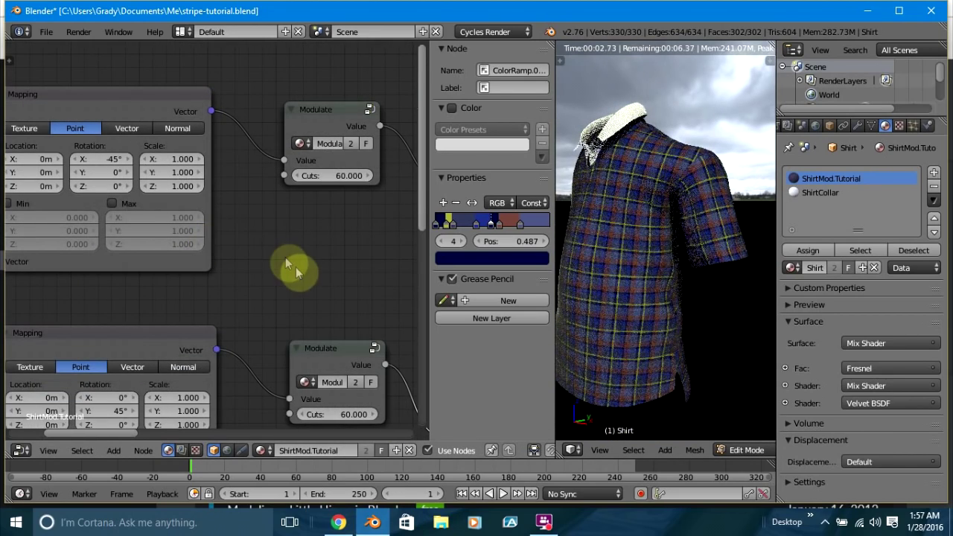
pyautogui.moveTo(300, 264); pyautogui.dragTo(171, 223, button='middle')
pyautogui.scroll(-2, 171, 223)
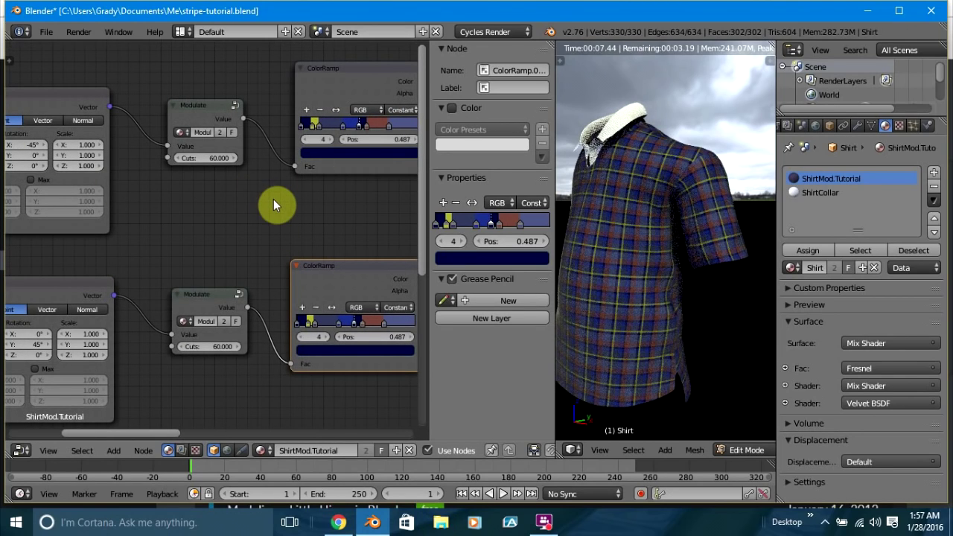
pyautogui.moveTo(142, 278); pyautogui.dragTo(199, 212, button='middle')
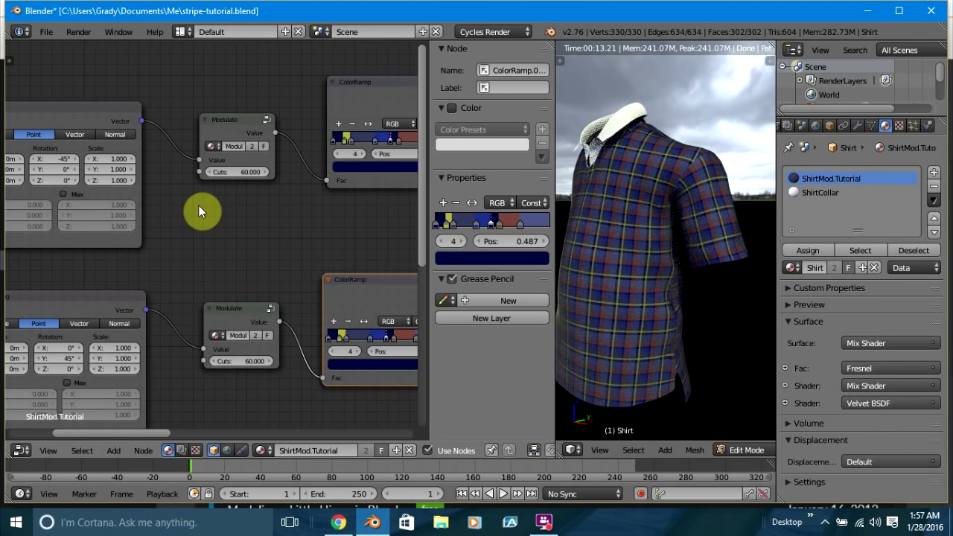
pyautogui.hotkey('shift', 'a')
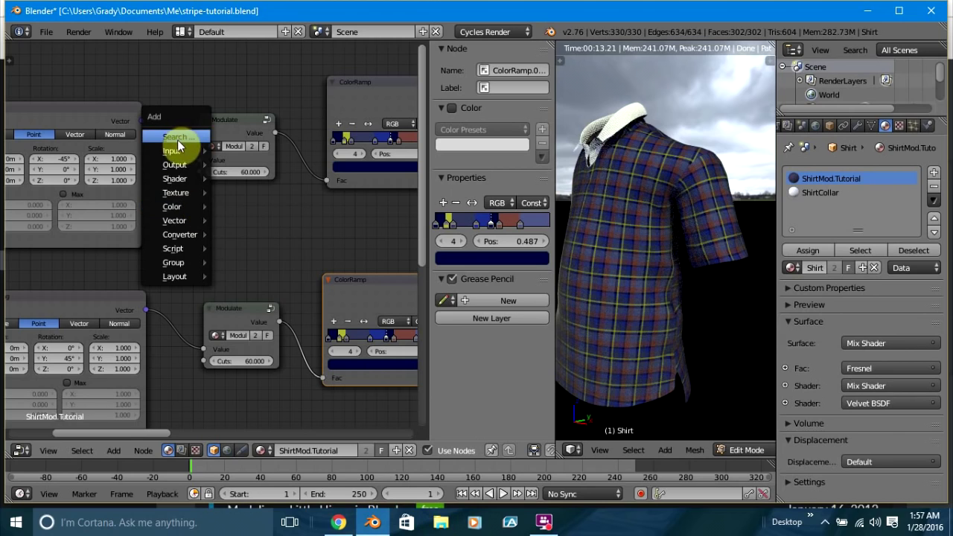
pyautogui.moveTo(180, 152)
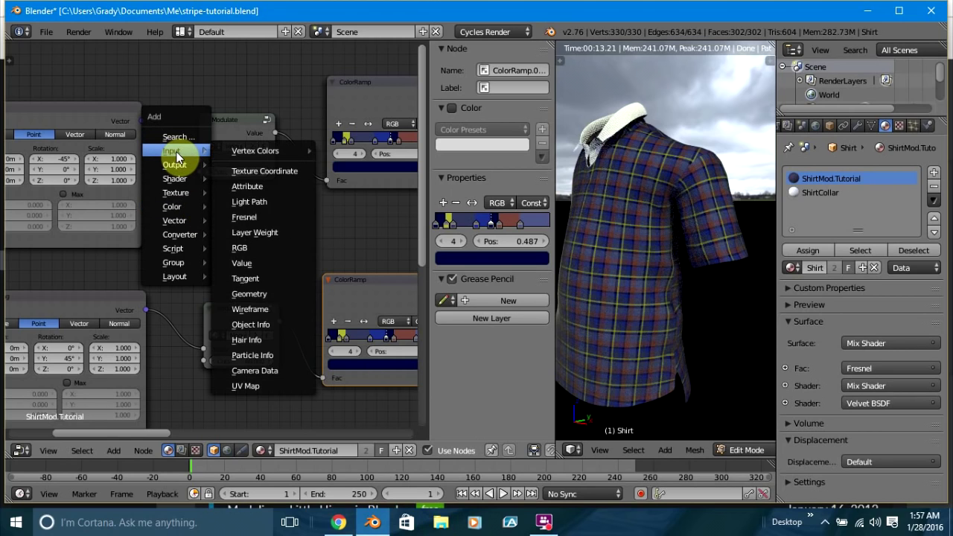
pyautogui.click(247, 264)
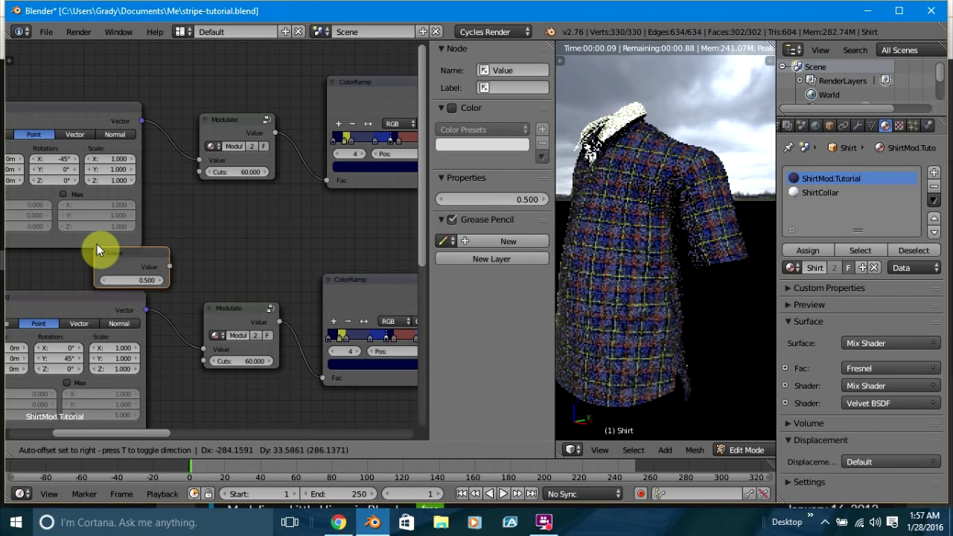
pyautogui.click(100, 240)
pyautogui.moveTo(171, 264); pyautogui.dragTo(200, 172)
pyautogui.moveTo(172, 264); pyautogui.dragTo(208, 363)
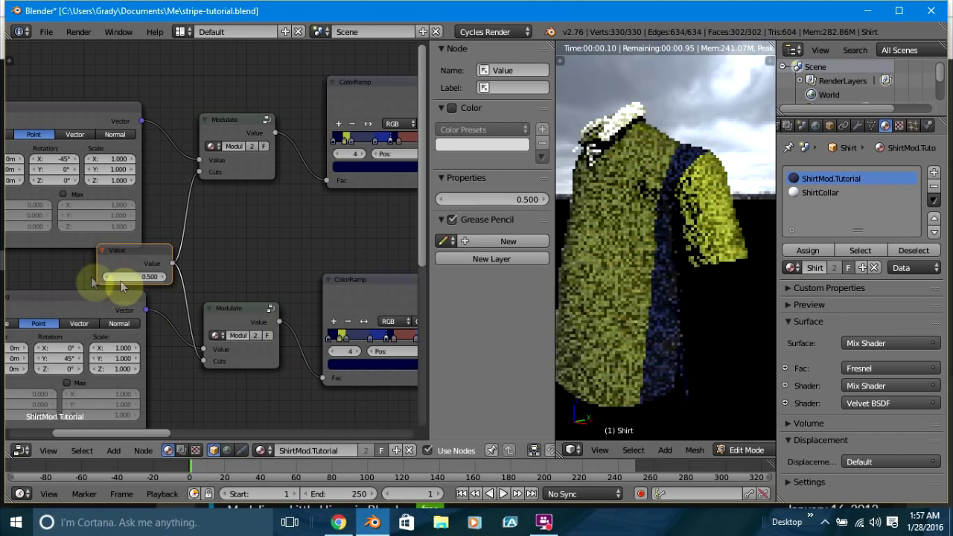
# Try 15 and 20 as the shared cut count in the Value node.
pyautogui.click(148, 276)
pyautogui.click(148, 276)
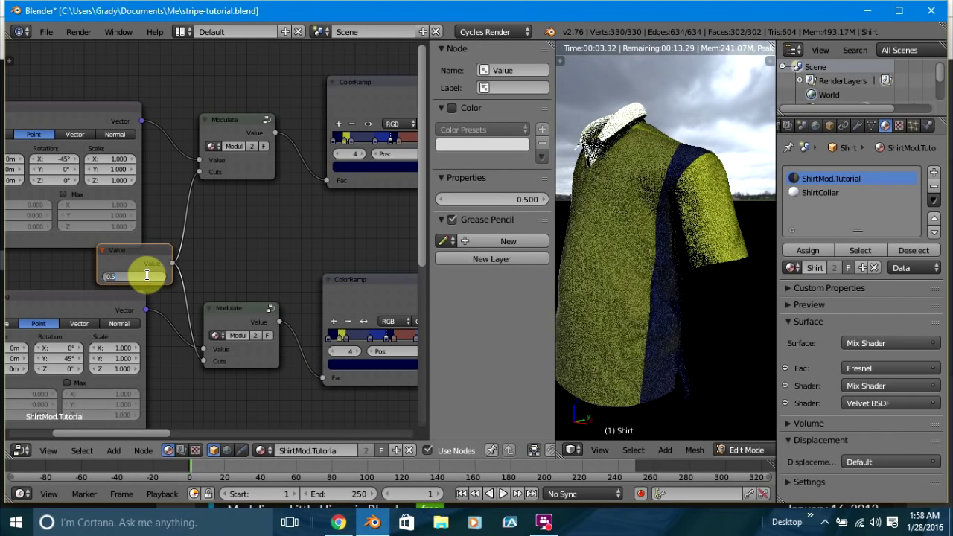
pyautogui.write('1')
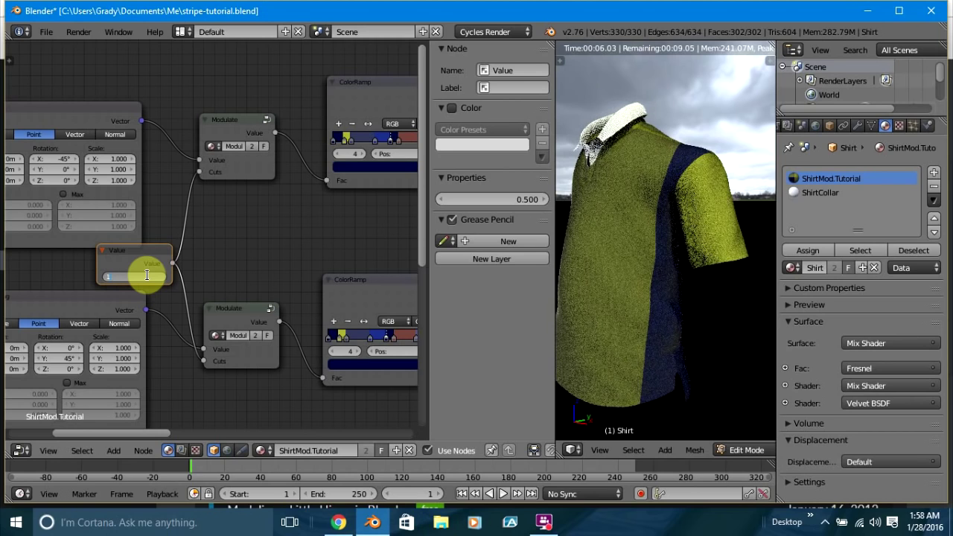
pyautogui.write('5')
pyautogui.press('Return')
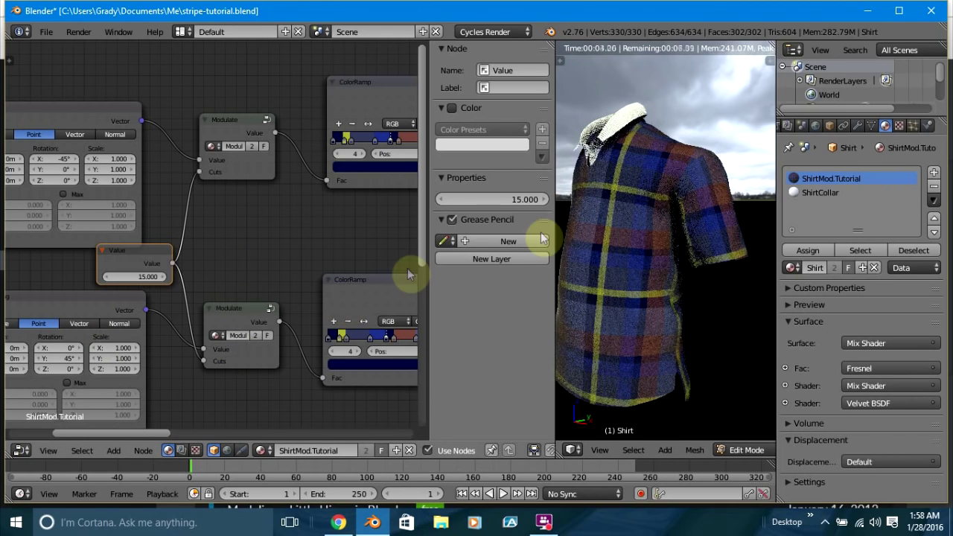
pyautogui.click(125, 276)
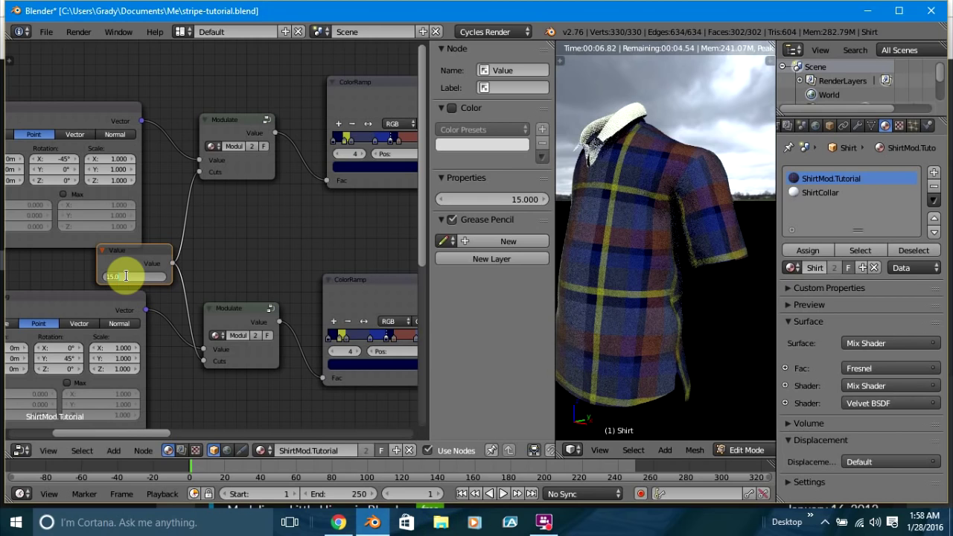
pyautogui.write('20')
pyautogui.press('Return')
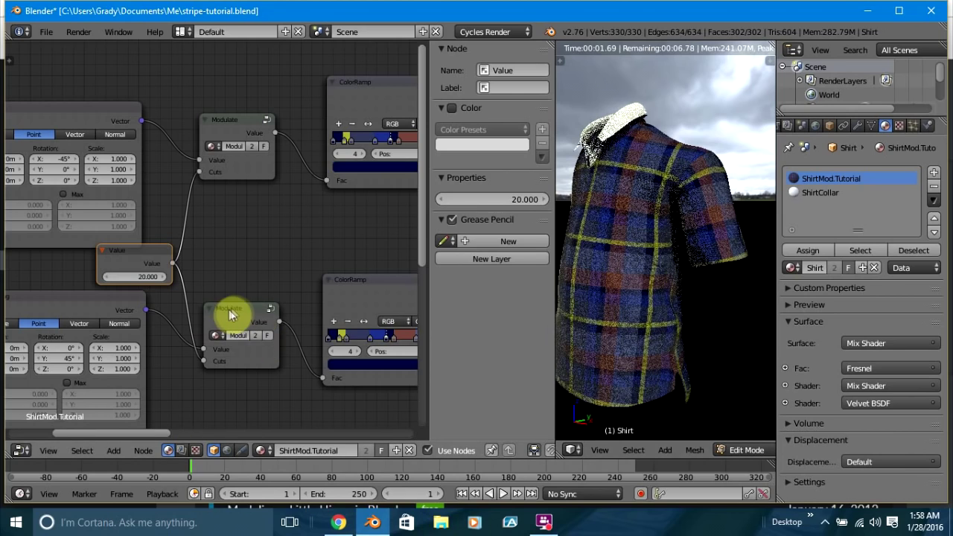
# Set the Value node driving both Modulate groups' cuts to 30.
pyautogui.click(145, 278)
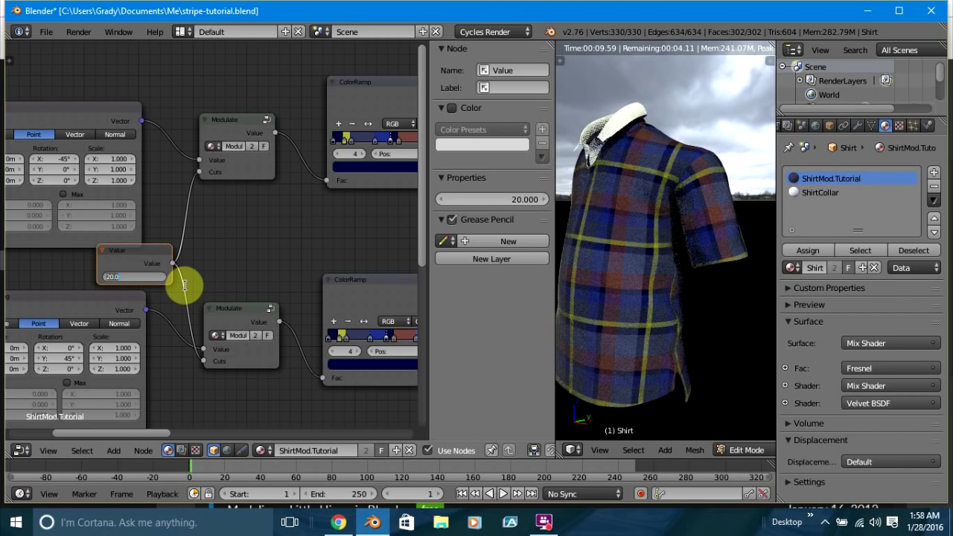
pyautogui.write('30')
pyautogui.press('Return')
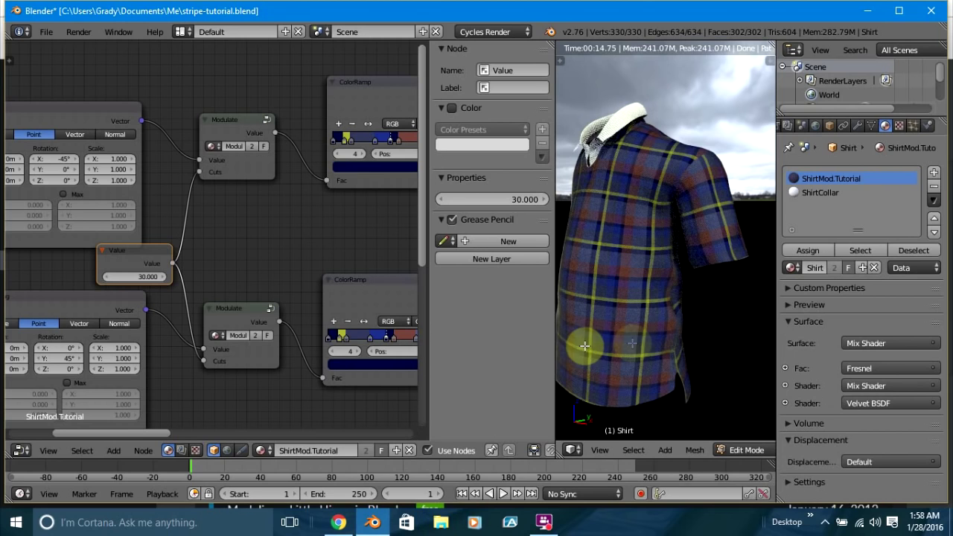
pyautogui.scroll(-5, 267, 253)
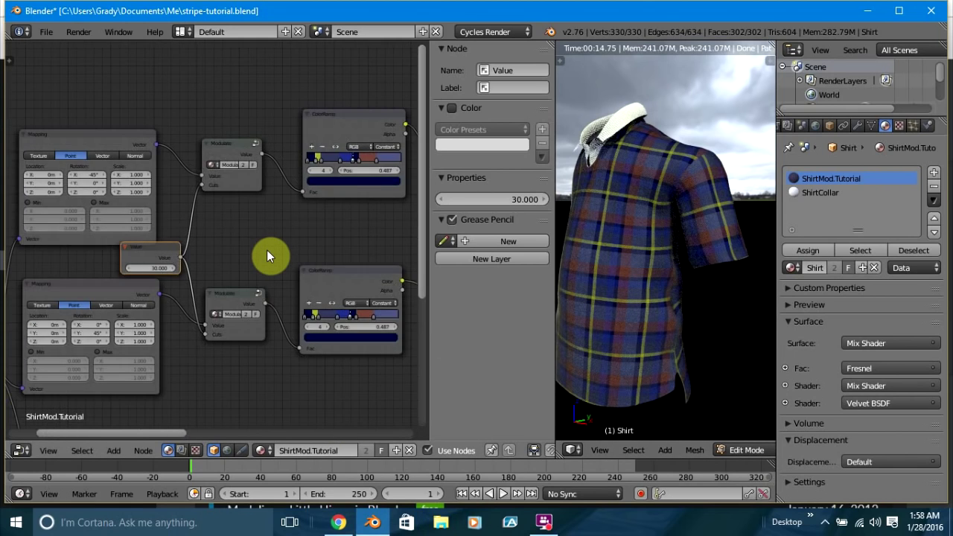
pyautogui.moveTo(249, 238); pyautogui.dragTo(204, 223, button='middle')
pyautogui.scroll(6, 201, 222)
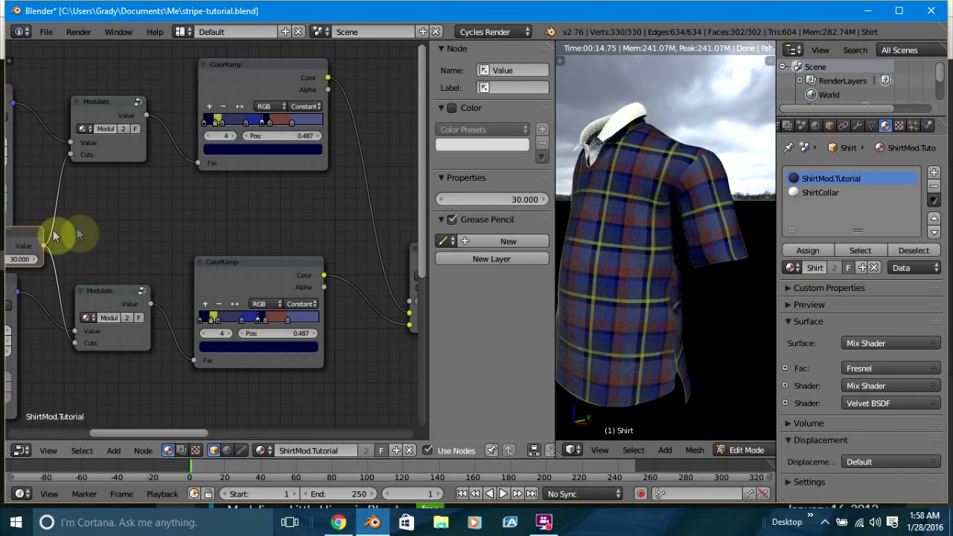
# Move the upper Mapping node up and shift the Value node slightly away from the Modulate groups to tidy the layout.
pyautogui.scroll(-4, 125, 232)
pyautogui.moveTo(32, 166); pyautogui.dragTo(50, 136)
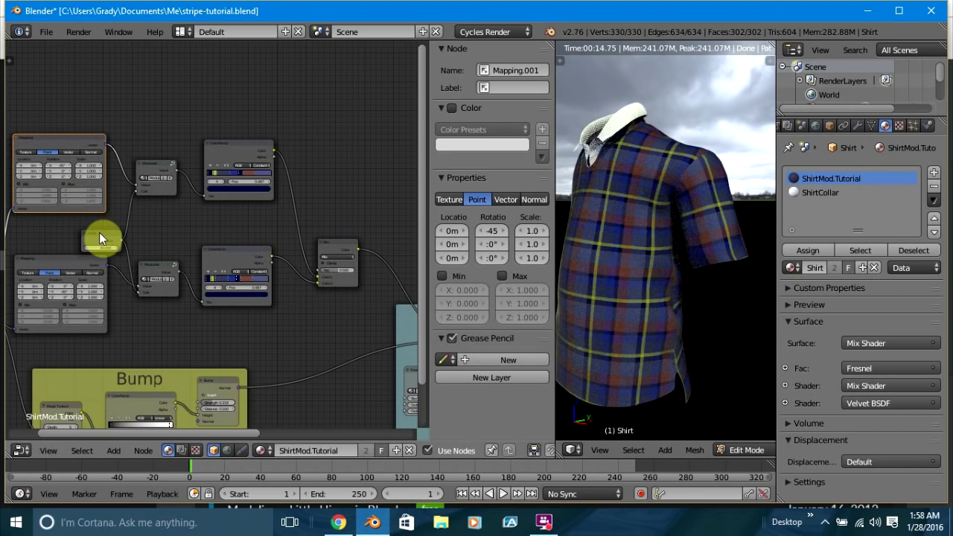
pyautogui.moveTo(98, 232)
pyautogui.mouseDown()
pyautogui.moveTo(89, 218)
pyautogui.moveTo(90, 228)
pyautogui.mouseUp()
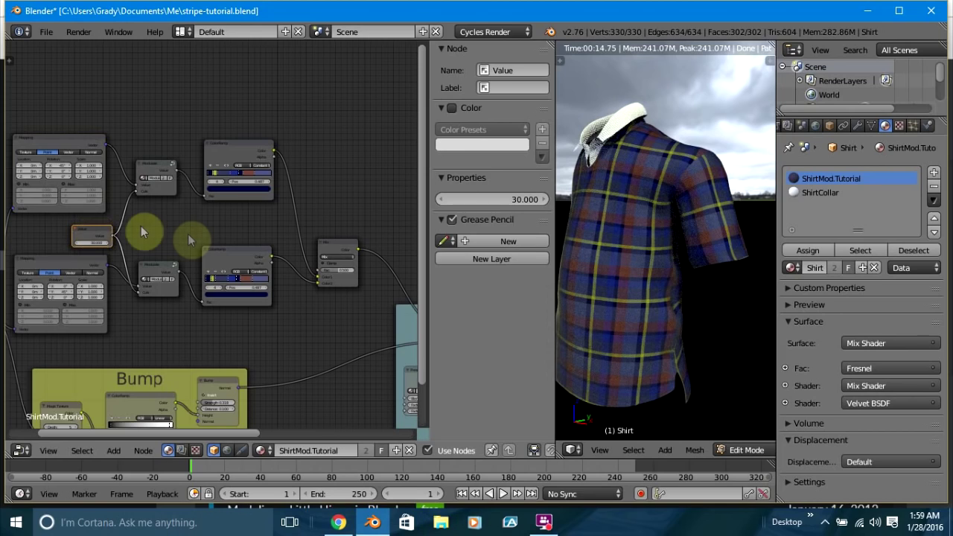
pyautogui.scroll(1, 141, 233)
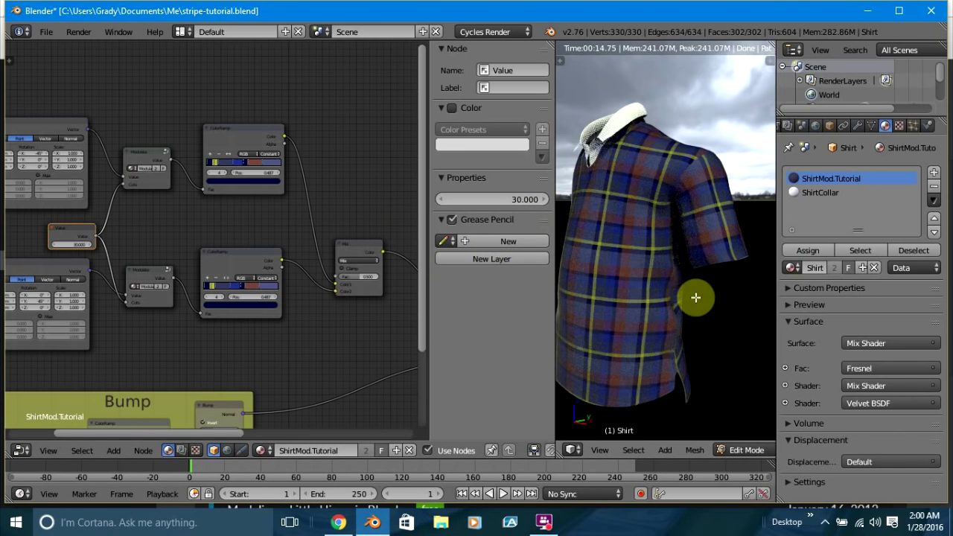
# Examine the plaid pattern on the rendered shirt from its other side and front, both close up and from farther away.
pyautogui.moveTo(737, 300); pyautogui.dragTo(688, 332, button='middle')
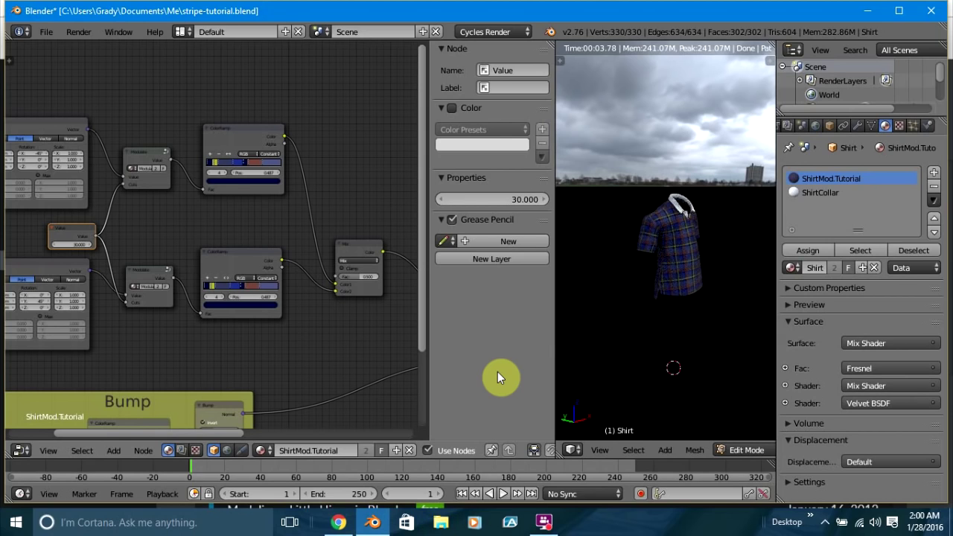
pyautogui.scroll(5, 607, 324)
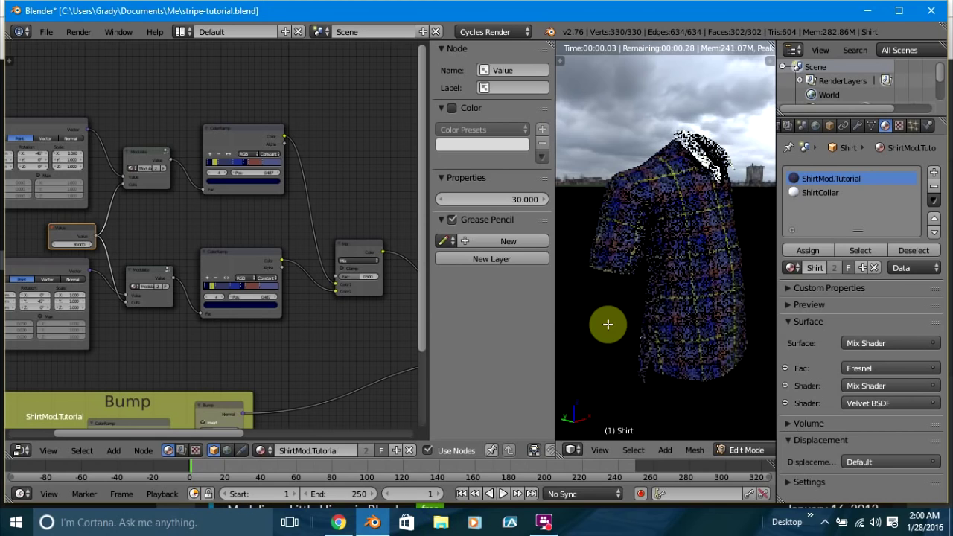
pyautogui.moveTo(608, 323); pyautogui.dragTo(602, 376, button='middle')
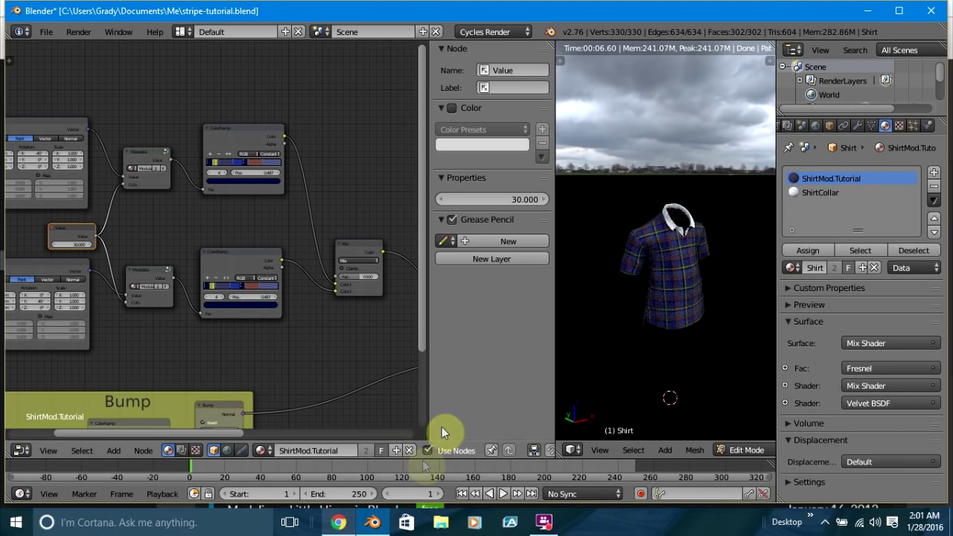
# Switch to Chrome to look through the CGCookie archive's character modeling tutorials, and return to Blender.
pyautogui.click(350, 529)
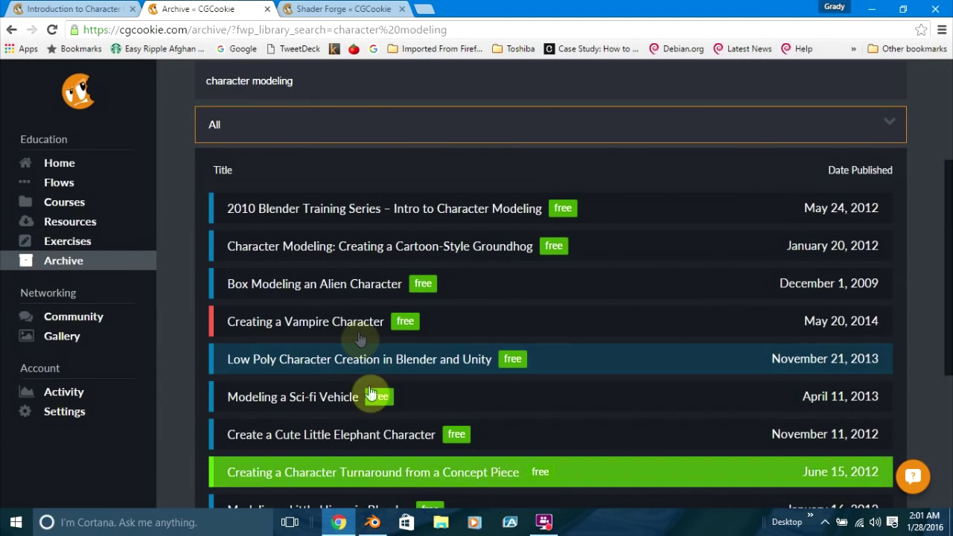
pyautogui.scroll(-4, 477, 157)
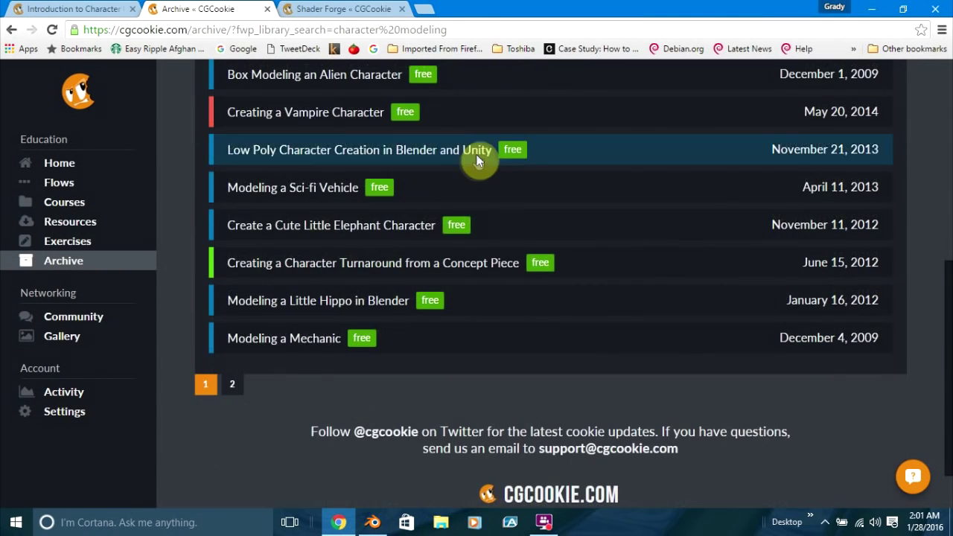
pyautogui.scroll(5, 178, 391)
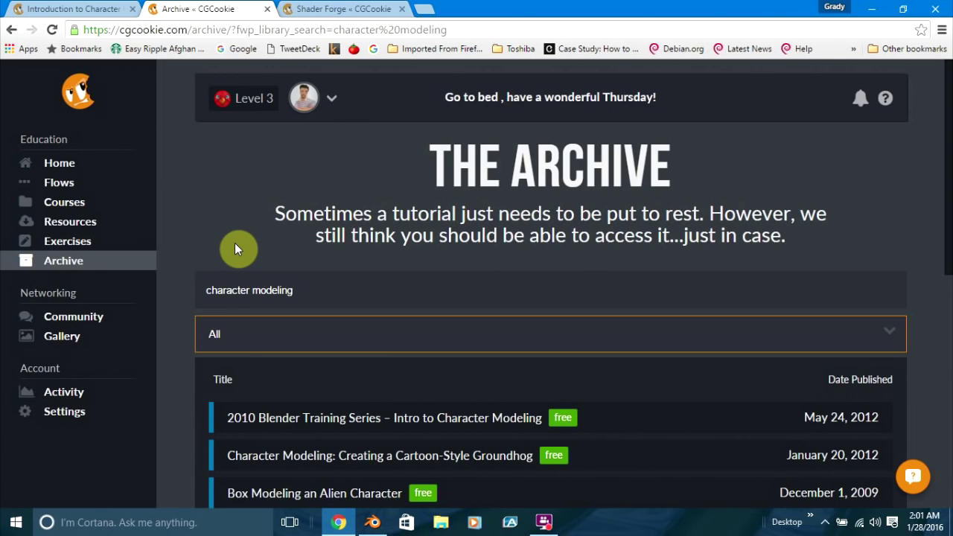
pyautogui.click(374, 526)
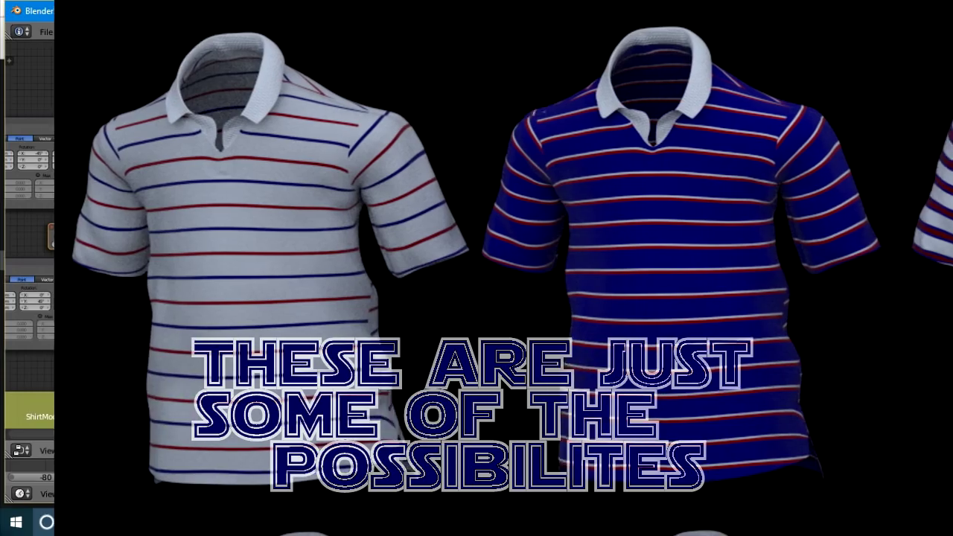